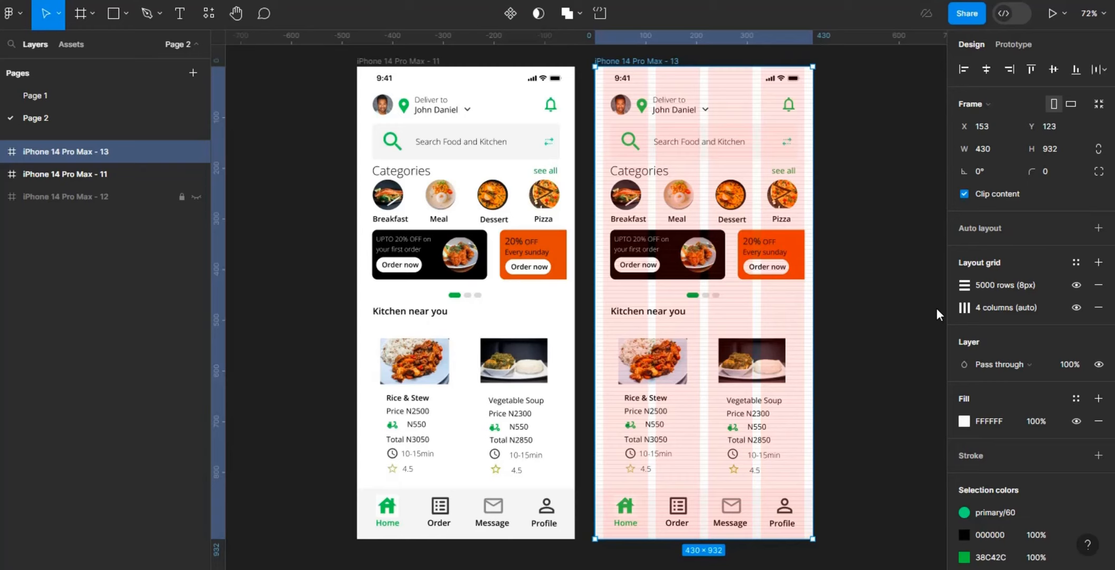
Step: Examine the font weight options, text size and typeface of the Categories heading on the screen with the layout grid
click(639, 180)
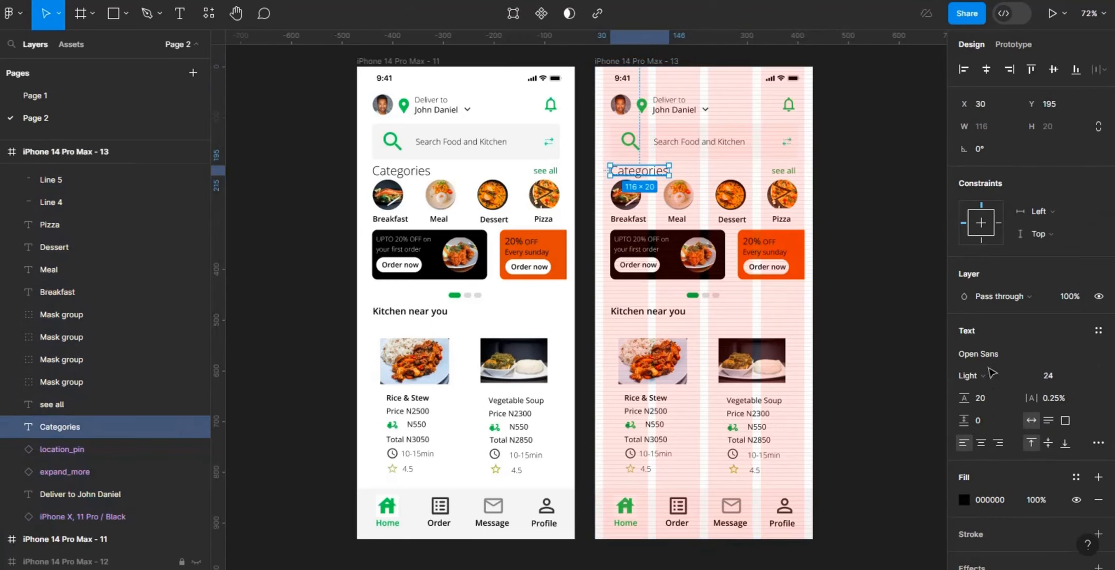
click(987, 376)
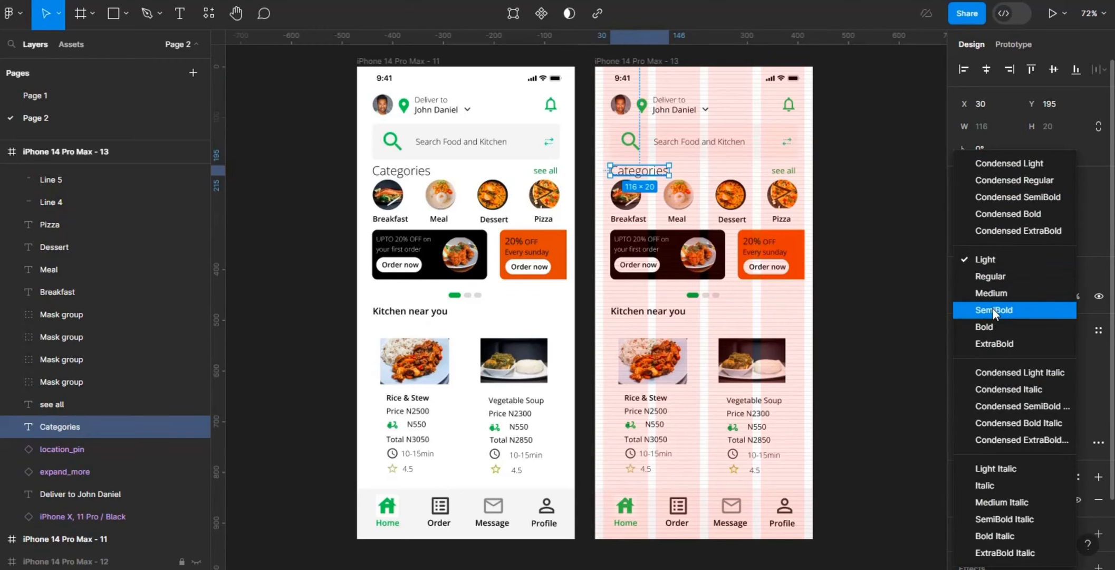
click(1096, 360)
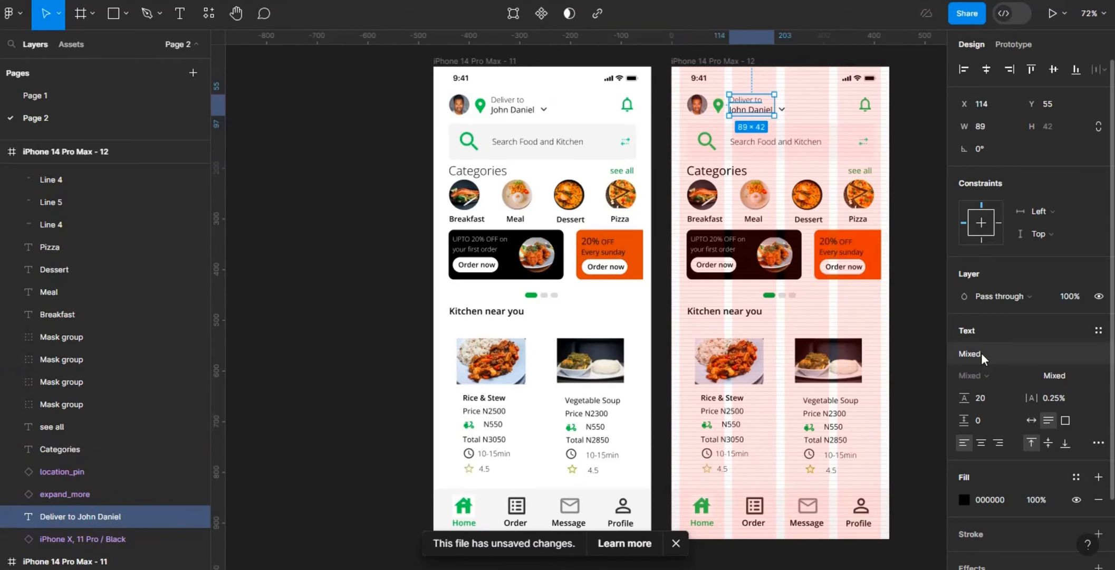
click(981, 354)
text(o)
key(Return)
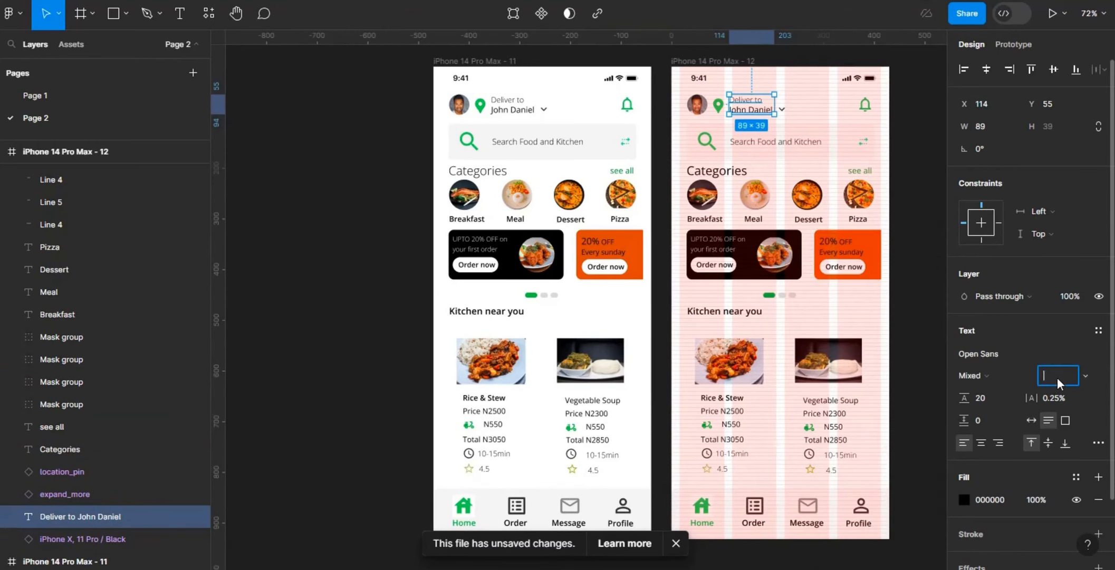
Step: Set the Search Food and Kitchen text on the gridded screen to Regular weight at size 14
click(774, 149)
double_click(773, 144)
click(1056, 373)
text(14)
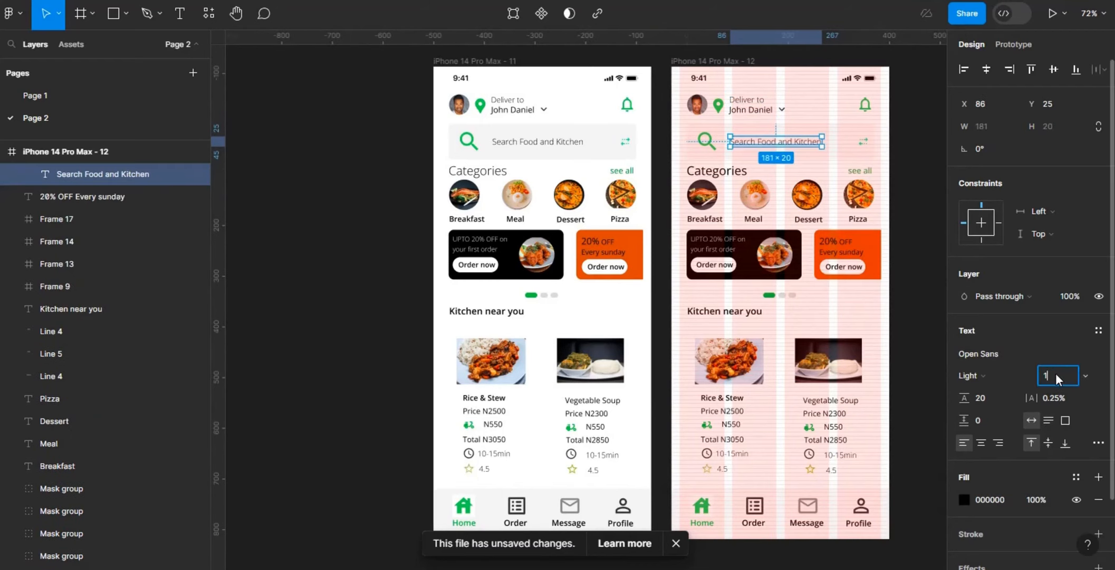
key(Return)
click(979, 376)
click(995, 276)
Step: Try line heights of 24 and 14 on the Search Food and Kitchen text
click(991, 398)
text(24)
key(Return)
click(990, 397)
text(14)
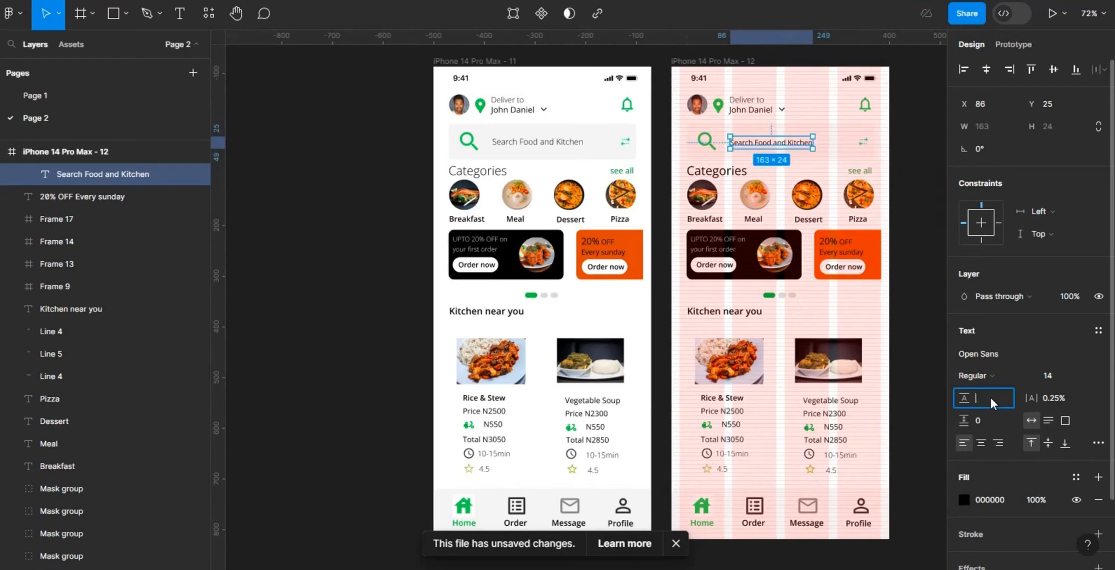
key(Return)
Step: Reset the Search Food and Kitchen text to 0% letter spacing and Auto line height
click(1056, 397)
key(BackSpace)
key(Return)
click(996, 397)
key(BackSpace)
key(Return)
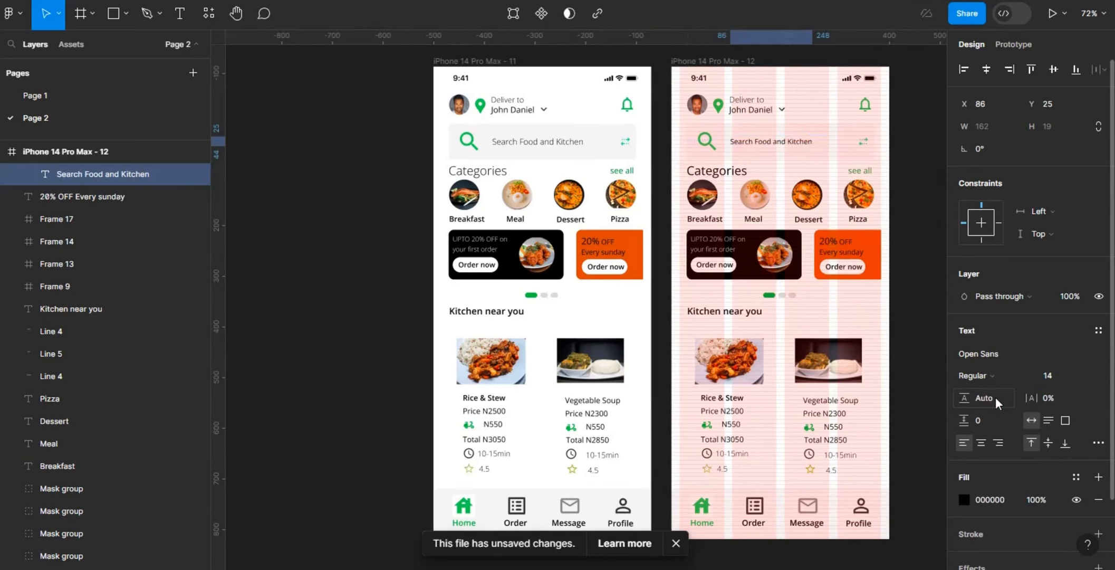
Step: Set the Categories heading to SemiBold weight at size 22, and select the see all link
click(738, 173)
click(1060, 375)
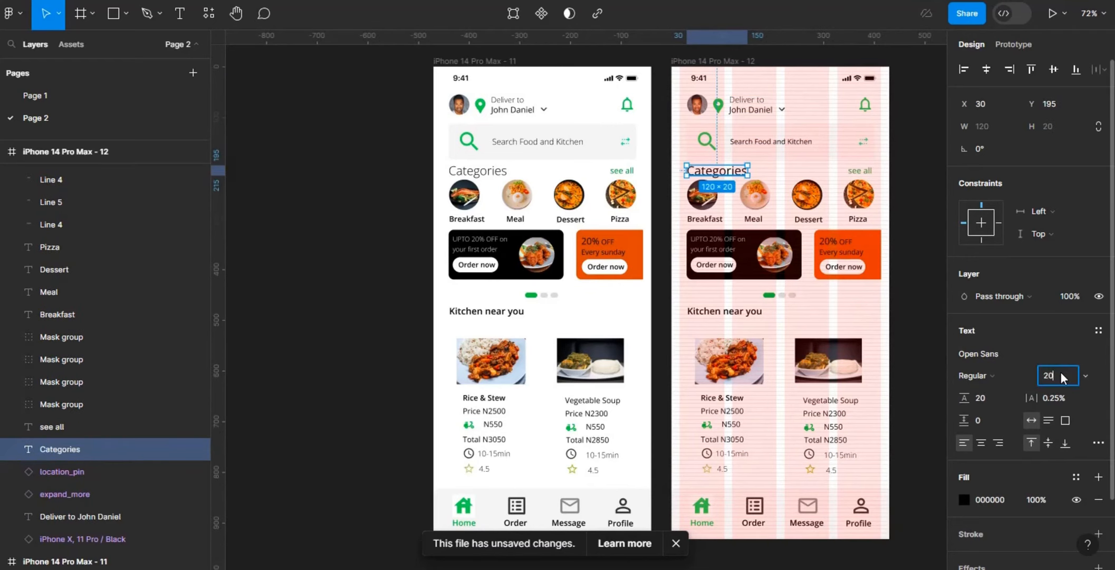
text(20)
key(Escape)
click(981, 375)
click(1000, 295)
click(992, 374)
click(993, 309)
click(997, 375)
key(Escape)
click(1062, 378)
text(22)
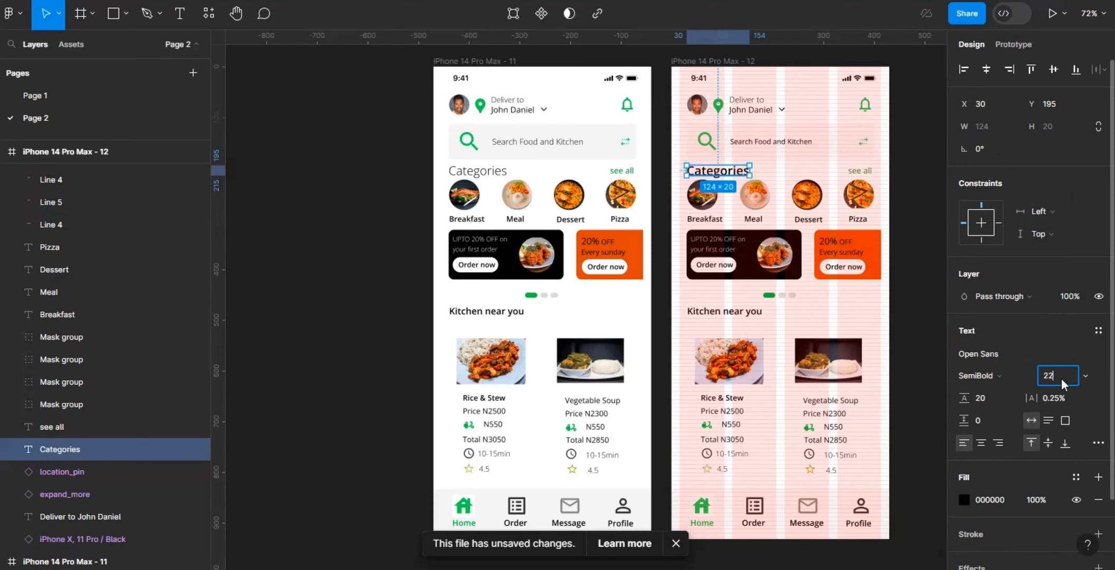
click(858, 170)
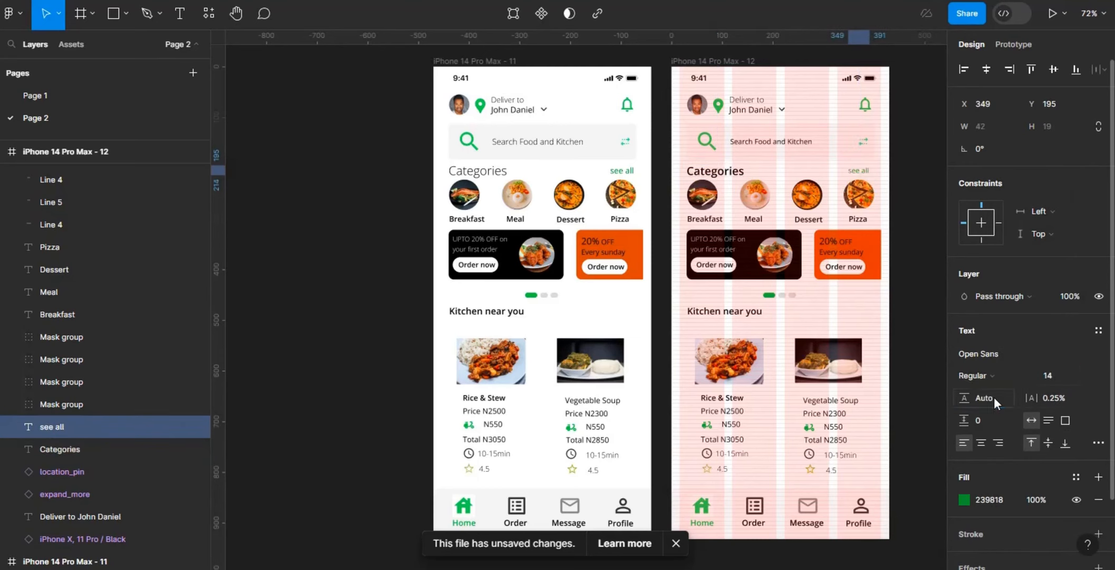
Step: Set the Breakfast, Meal, Dessert and Pizza labels together to Medium weight at size 16
click(705, 219)
shift+click(753, 218)
shift+click(808, 219)
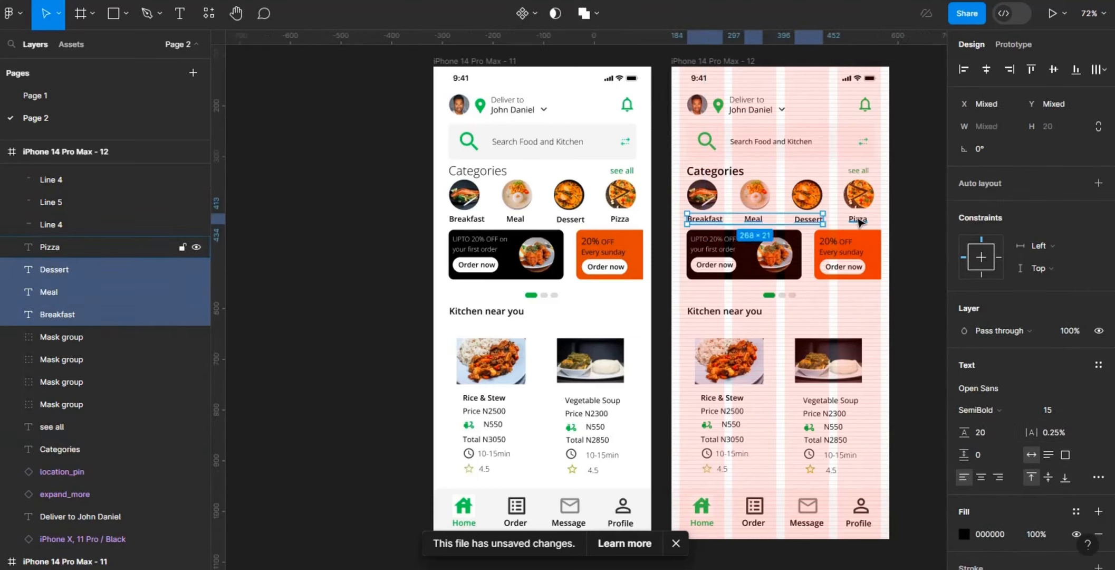
shift+click(858, 219)
click(1049, 410)
text(16)
click(977, 410)
click(992, 294)
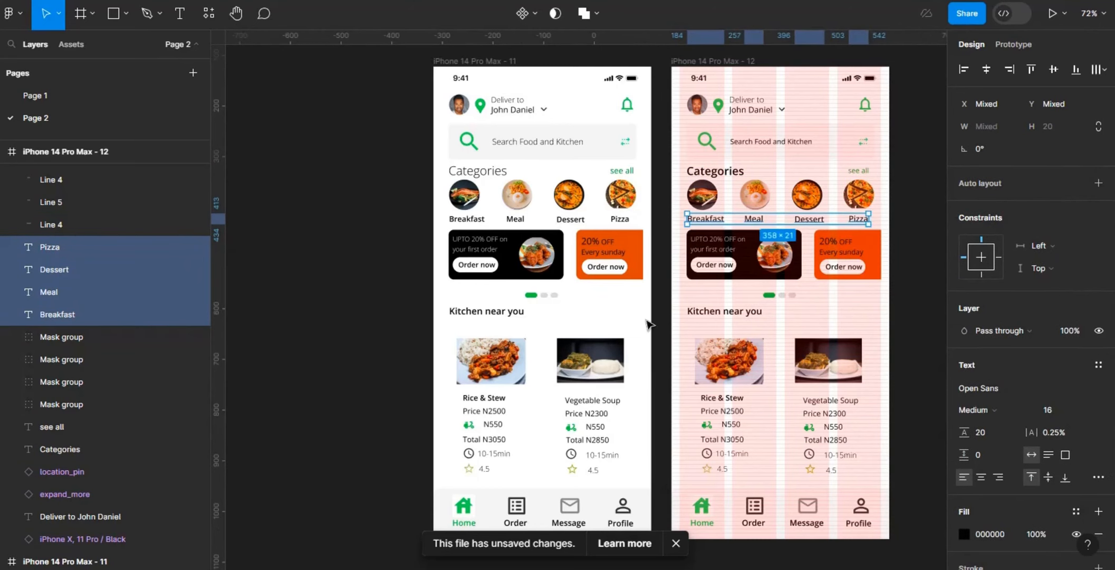
Step: Set the offer texts on both promo banners to Medium weight at size 20
click(717, 243)
shift+click(839, 246)
click(1061, 409)
text(18)
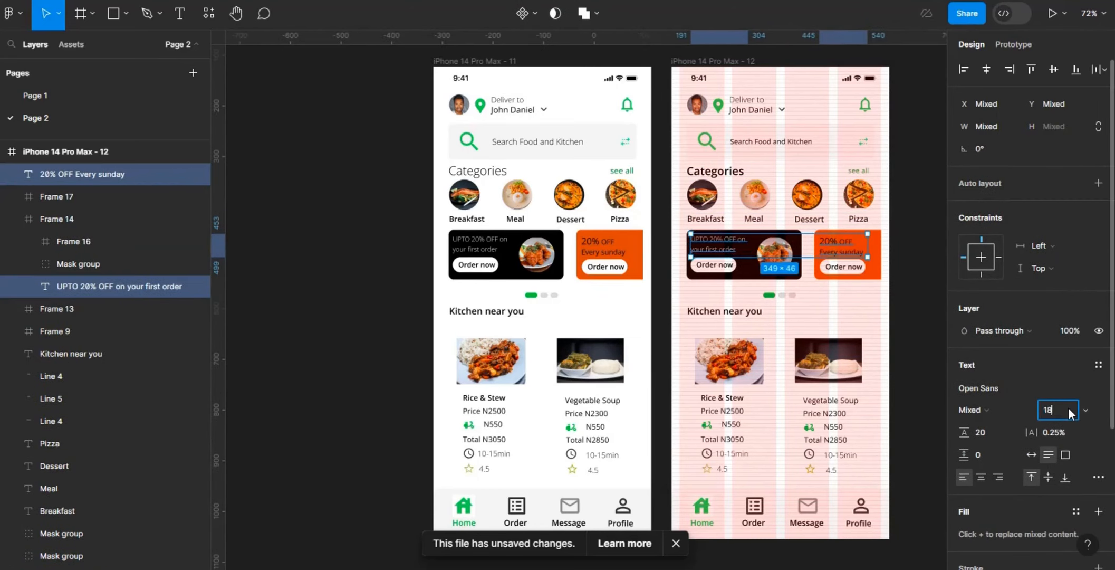
click(1013, 408)
click(1028, 295)
click(1056, 409)
text(20)
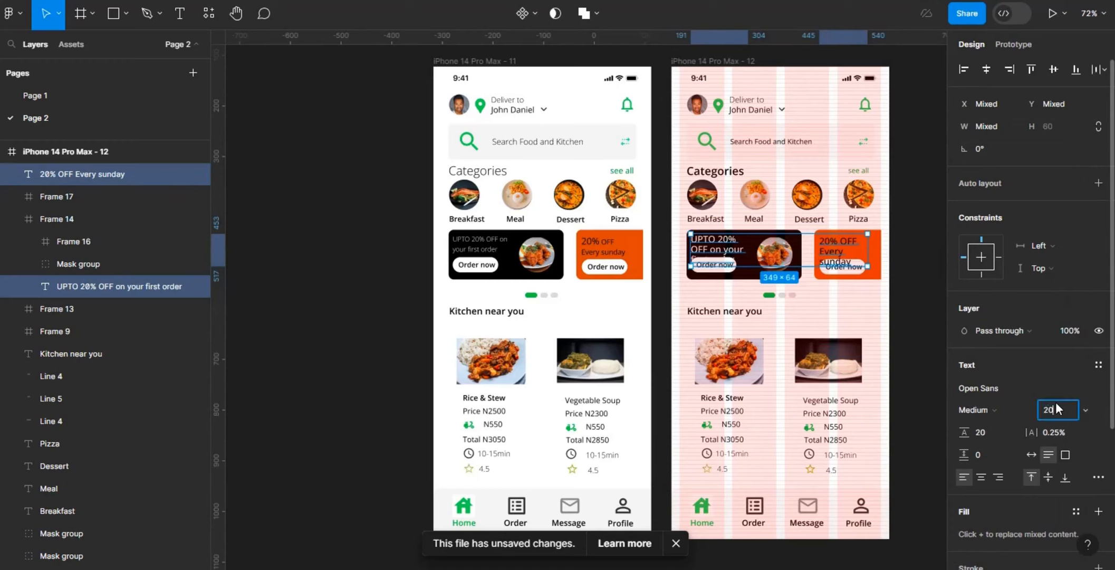
key(Return)
Step: Set the Order now label on the black banner to Medium weight at size 16
click(726, 298)
ctrl+click(722, 268)
click(1059, 375)
text(16)
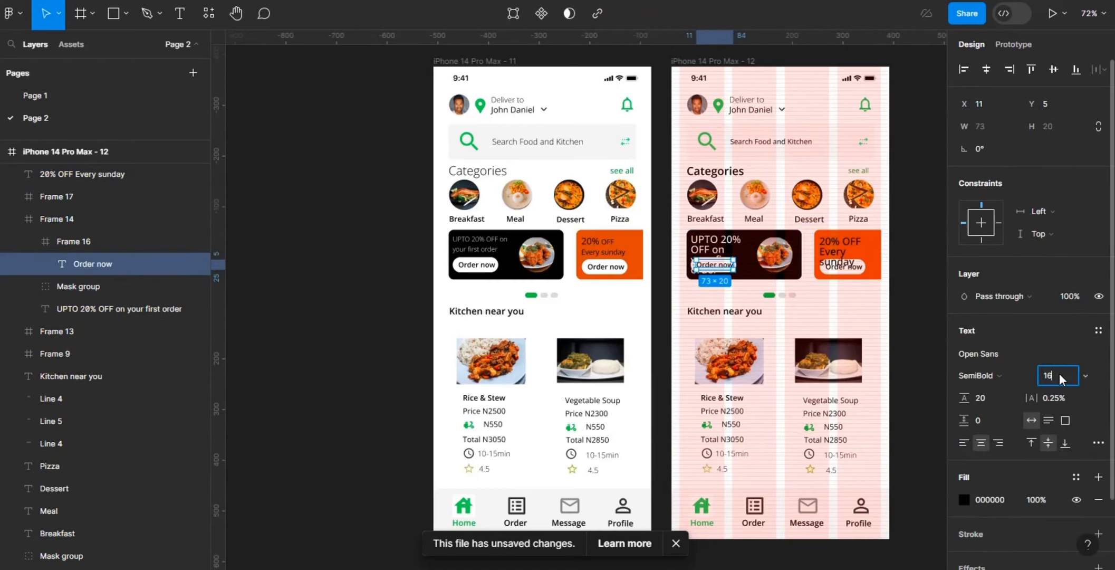
key(Return)
click(1011, 375)
click(1025, 294)
Step: Set the Order now label on the orange banner to Medium weight at size 16
double_click(858, 270)
double_click(858, 270)
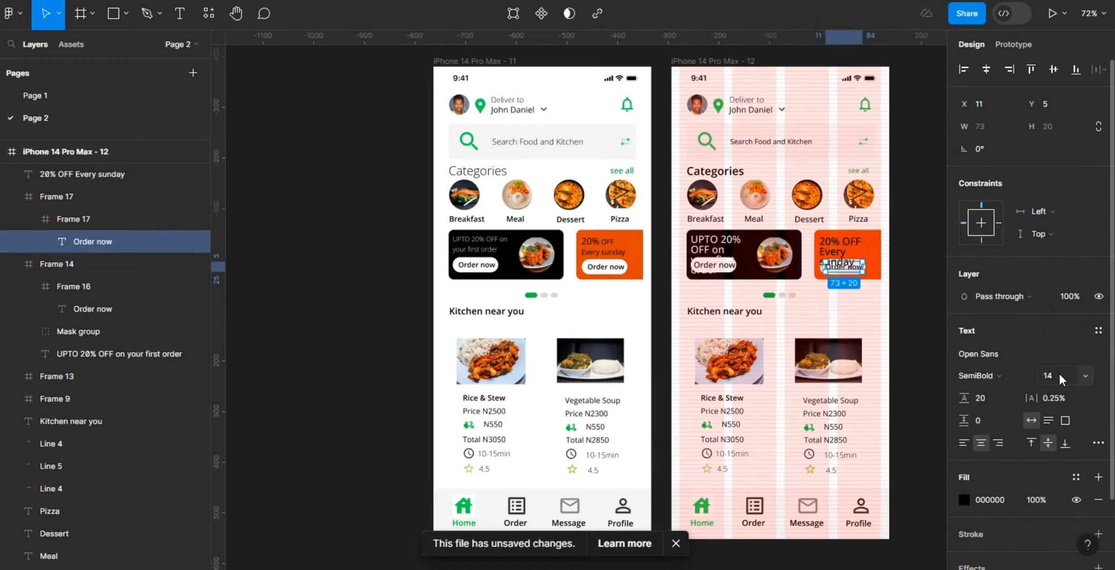
click(1060, 375)
text(16)
key(Return)
click(1012, 375)
click(1023, 293)
Step: Set the Kitchen near you heading to SemiBold weight at size 22
click(740, 312)
click(1056, 375)
text(22)
key(Return)
click(1014, 375)
click(1025, 311)
Step: Give the Kitchen near you heading 0 letter spacing and Auto line height
click(1062, 398)
key(BackSpace)
text(0)
key(Return)
click(989, 398)
text(auto)
key(Return)
Step: Clear the letter spacing value of the Categories heading
click(732, 172)
click(1068, 400)
key(BackSpace)
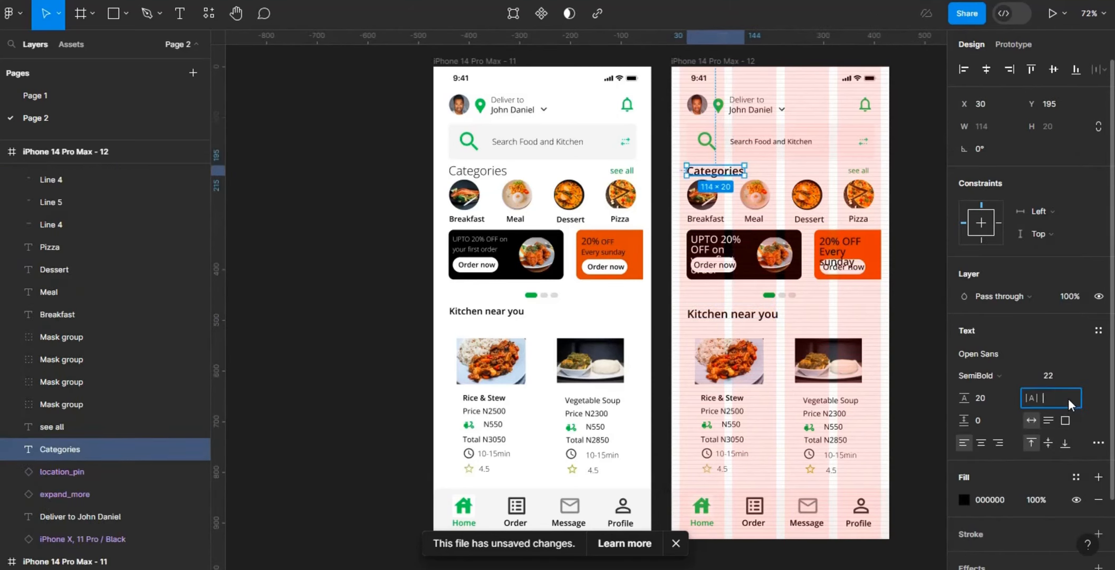
Step: Give the four category labels, Breakfast, Meal, Dessert and Pizza, 0 letter spacing and Auto line height
click(809, 219)
shift+click(859, 219)
shift+click(754, 218)
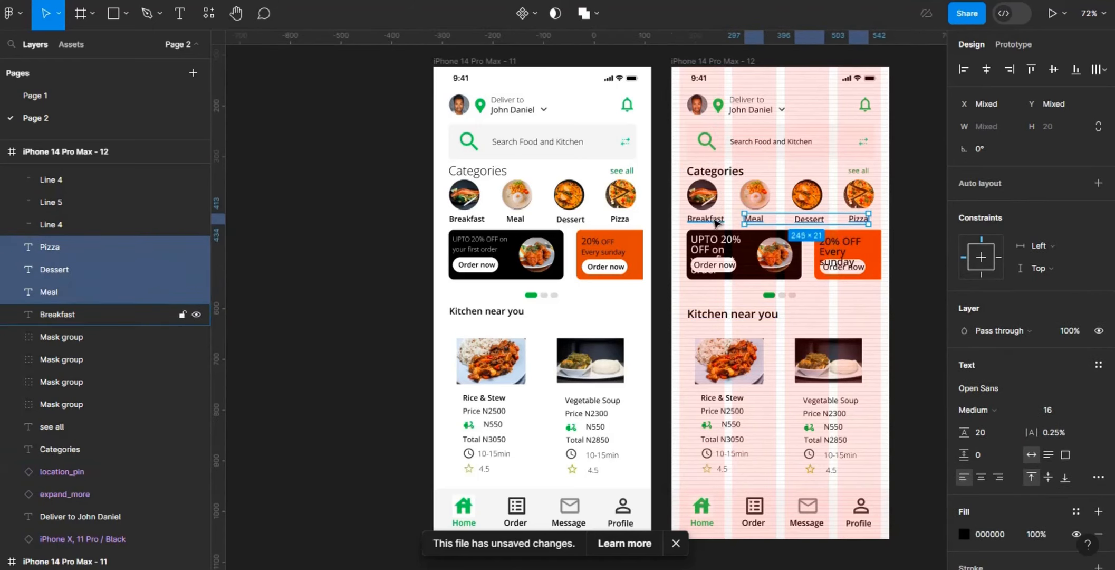
shift+click(716, 221)
click(1064, 435)
text(0)
key(Return)
click(996, 432)
text(auto)
key(Return)
Step: Give the offer texts on both promo banners 0% letter spacing and Auto line height
double_click(721, 249)
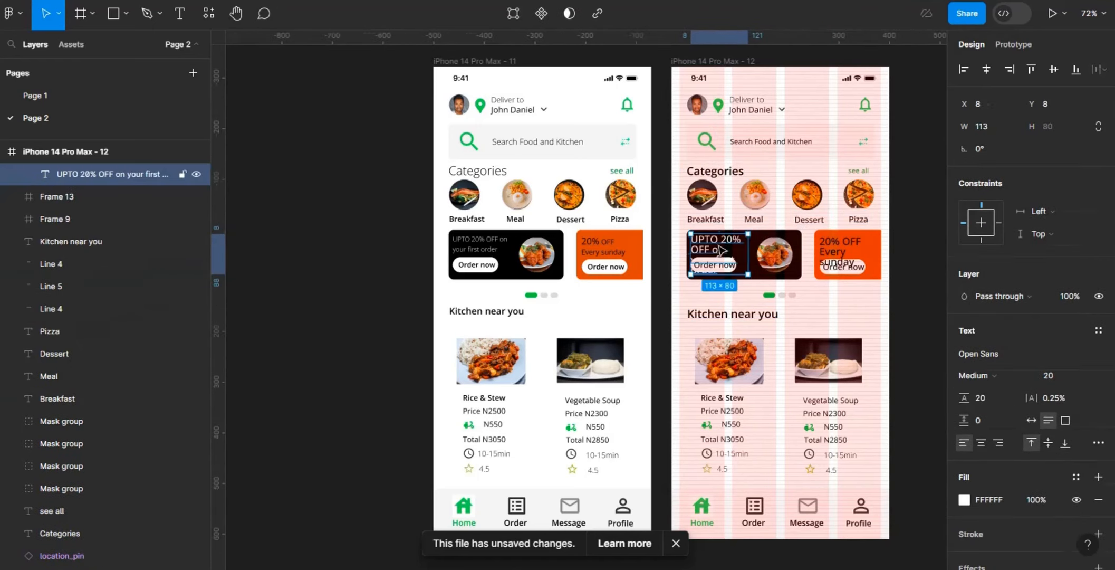
shift+click(840, 247)
click(1064, 432)
text(0)
key(Return)
click(996, 430)
text(auto)
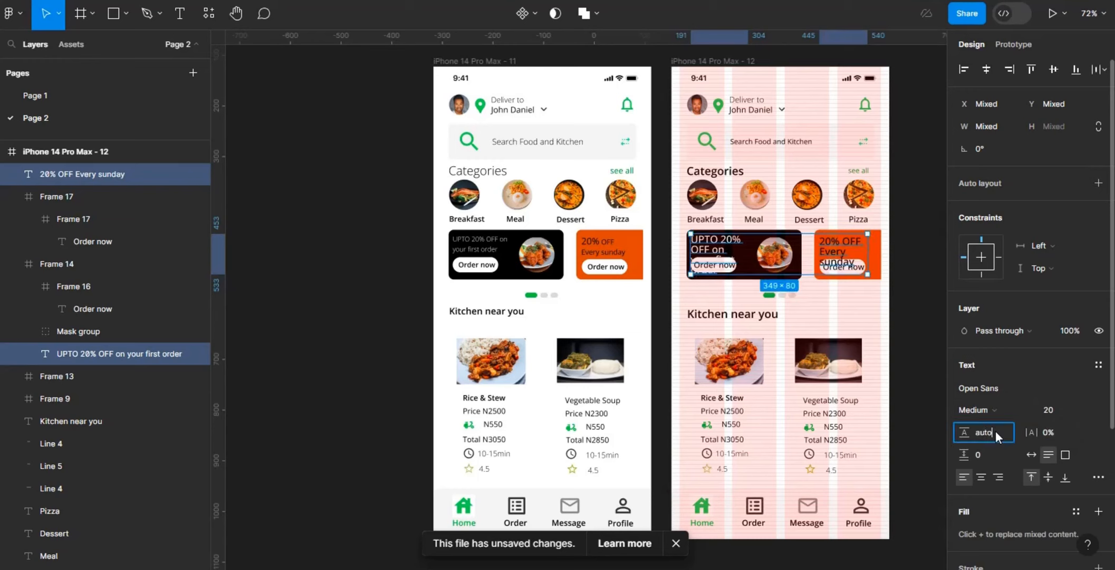
key(Return)
Step: Give the black banner's Order now label 0% letter spacing and Auto line height, and clear the orange banner label's line height
double_click(730, 265)
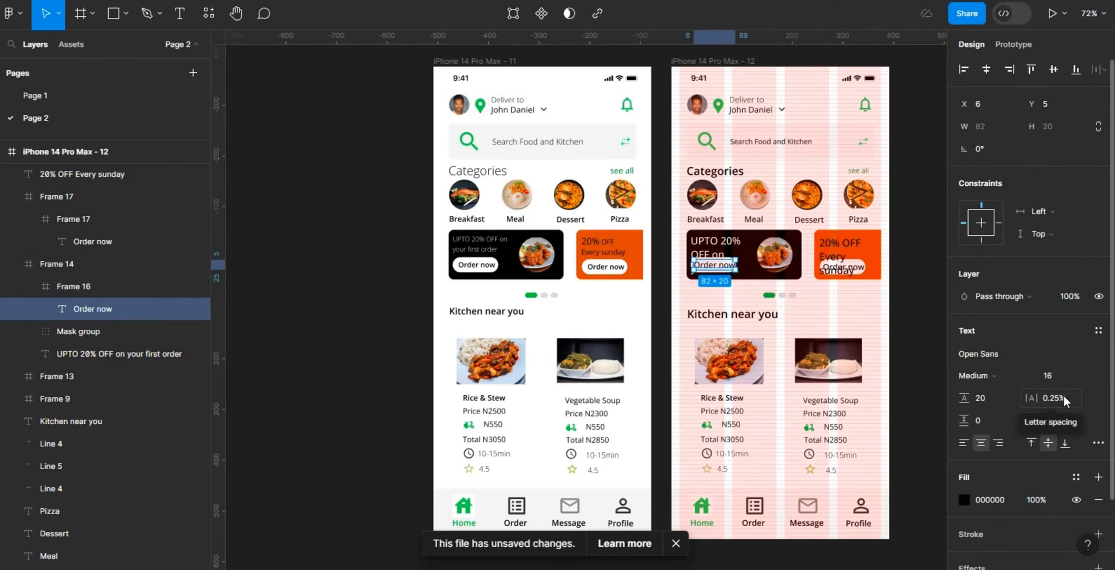
click(1064, 395)
text(0)
key(Return)
click(993, 398)
text(auto)
key(Return)
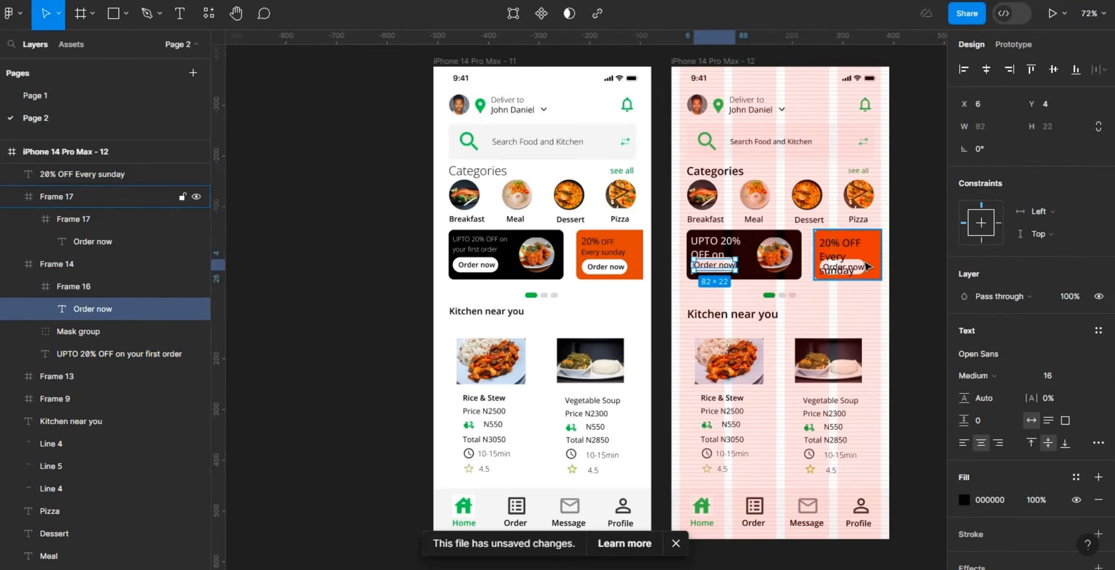
double_click(865, 266)
click(991, 398)
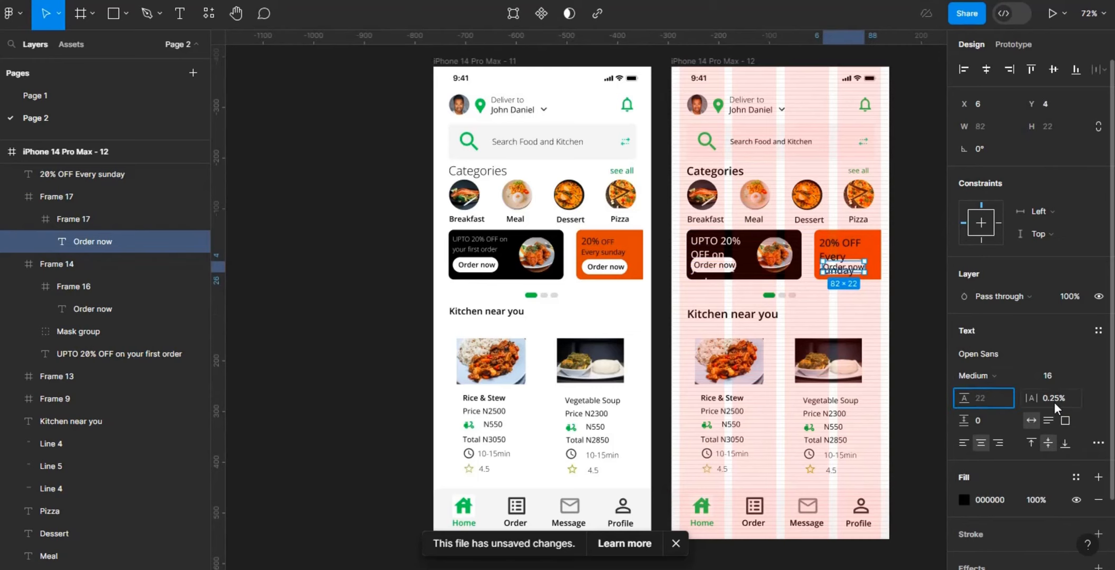
Step: Set the Rice & Stew title on the first kitchen card to Regular weight at size 16
double_click(722, 397)
click(1054, 374)
text(16)
key(Return)
click(1000, 375)
click(992, 276)
Step: Set the Price N2500 text on the Rice & Stew card to Medium weight at size 18
click(760, 412)
double_click(731, 411)
click(1055, 374)
text(18)
key(Return)
click(991, 375)
click(1021, 291)
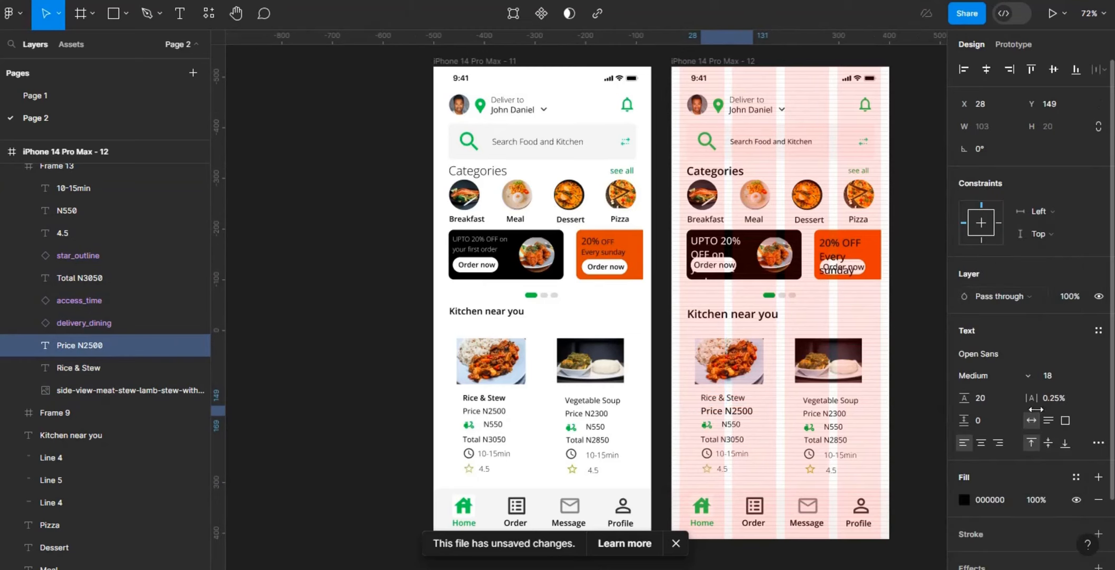
Step: Set the N550 delivery fee on the Rice & Stew card to Medium weight, size 14, with Auto line height
click(733, 442)
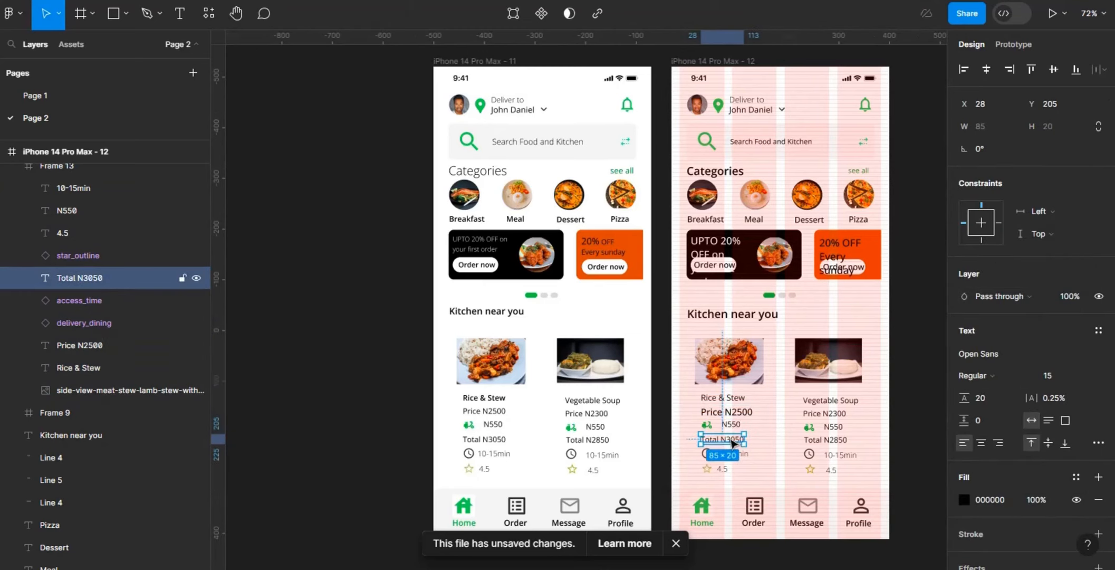
click(730, 423)
click(1054, 376)
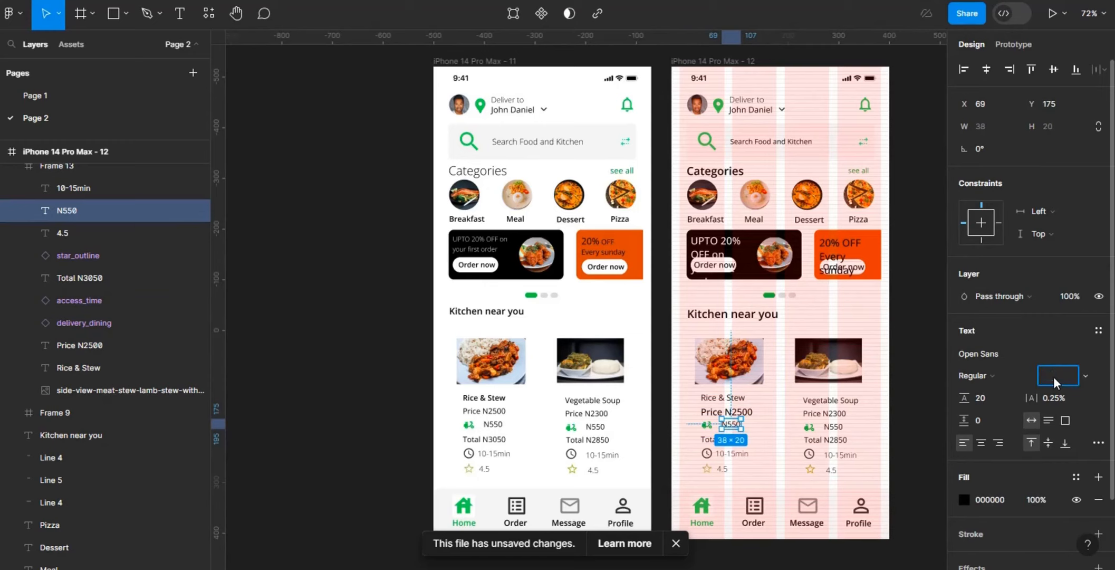
text(14)
key(Return)
click(1021, 377)
click(1024, 323)
click(991, 394)
text(auto)
key(Return)
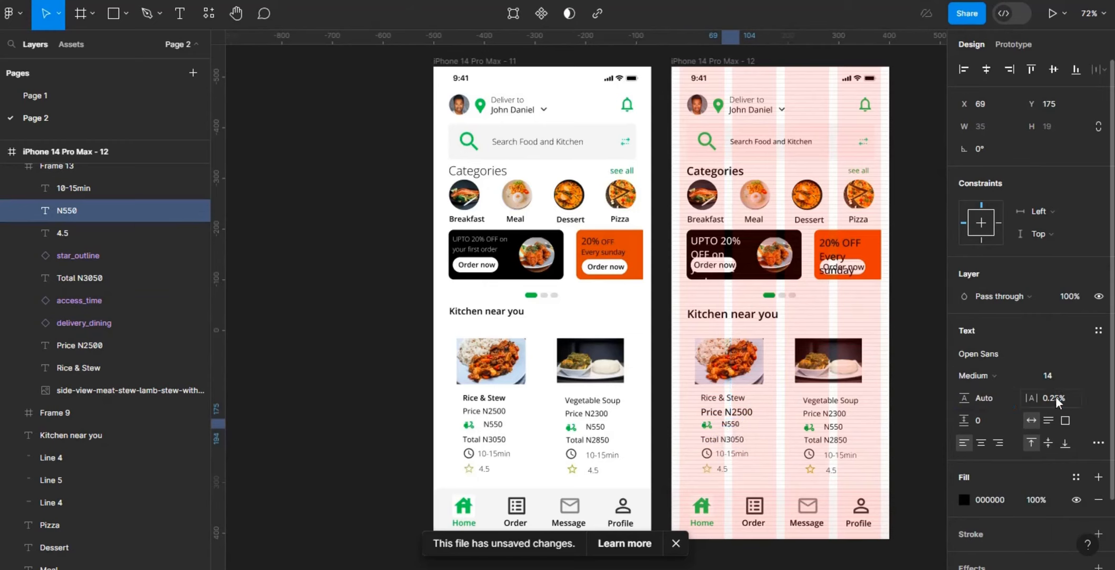
Step: Set the 10-15min and 4.5 texts on the Rice & Stew card together to Regular weight at size 12
click(734, 454)
click(723, 469)
shift+click(730, 455)
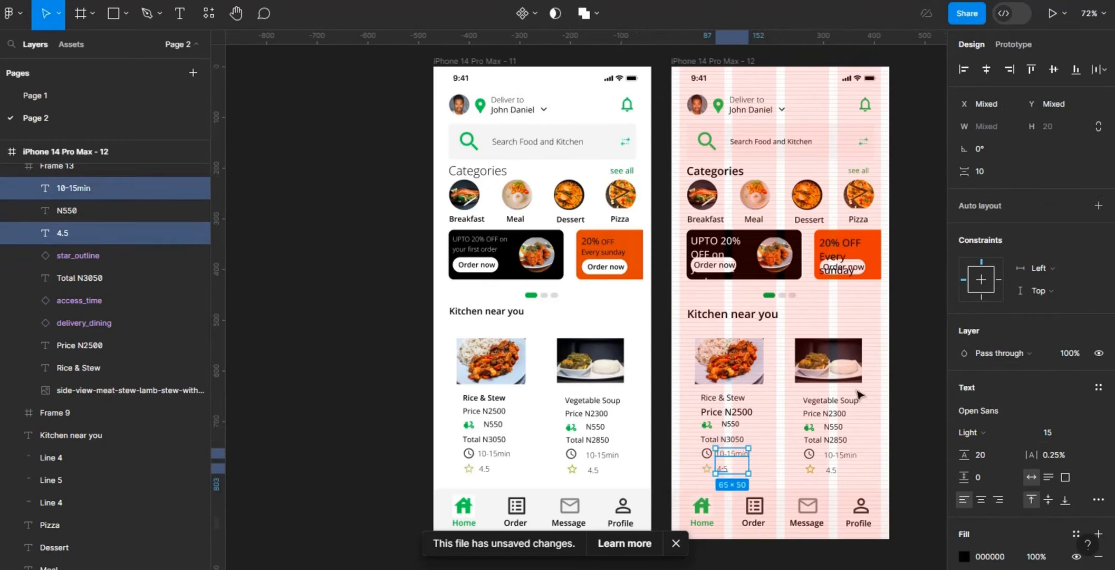
click(1057, 432)
text(12)
key(Return)
click(1013, 432)
click(1005, 449)
Step: Give the 10-15min and 4.5 texts Auto line height and 0% letter spacing
click(994, 455)
text(auto)
key(Return)
click(1059, 451)
text(0)
key(Return)
Step: Set the 10-15min and 4.5 texts to size 14
click(1057, 434)
text(14)
key(Return)
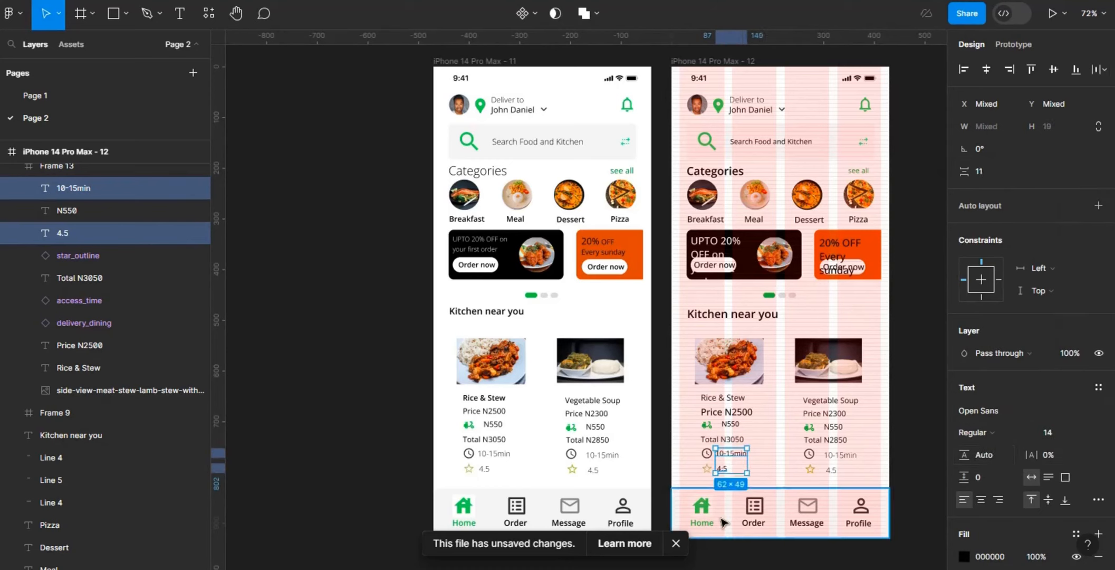
Step: Give the Home, Order, Message and Profile labels in the duplicated screen's bottom navigation 0% letter spacing and Auto line height
double_click(707, 521)
shift+click(754, 523)
shift+click(806, 523)
shift+click(858, 523)
click(1071, 429)
text(0)
click(985, 431)
text(auto)
key(Return)
Step: Set the four bottom navigation labels to size 14 and Regular weight
click(1064, 410)
text(14)
key(Return)
click(1022, 407)
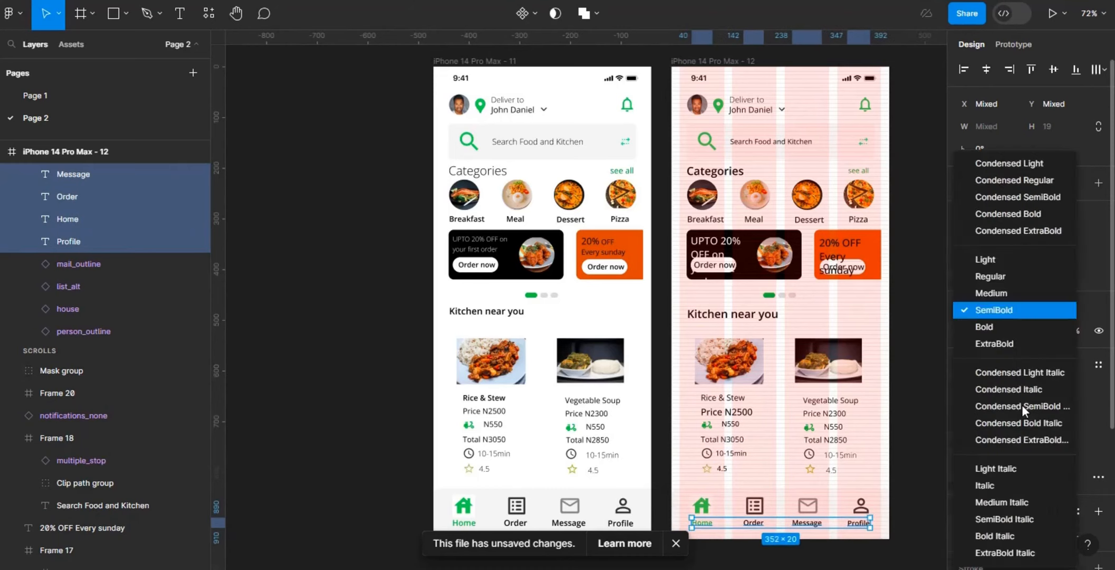
click(998, 278)
Step: Move the Vegetable Soup card out onto the canvas and place a duplicate of the restyled Rice & Stew card in its spot
mouse_move(831, 402)
mouse_down()
mouse_move(957, 382)
mouse_move(844, 392)
mouse_up()
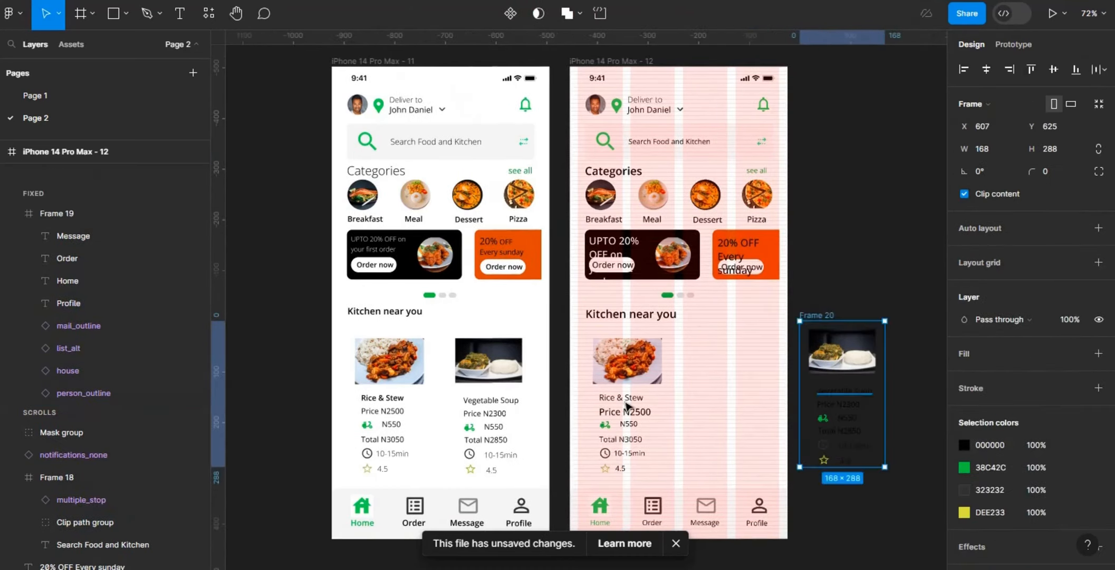
click(627, 406)
key(ctrl+d)
drag(628, 406, 728, 410)
Step: Replace the food photo on the duplicated card with a copy of the Vegetable Soup image, and clear the selection
click(839, 356)
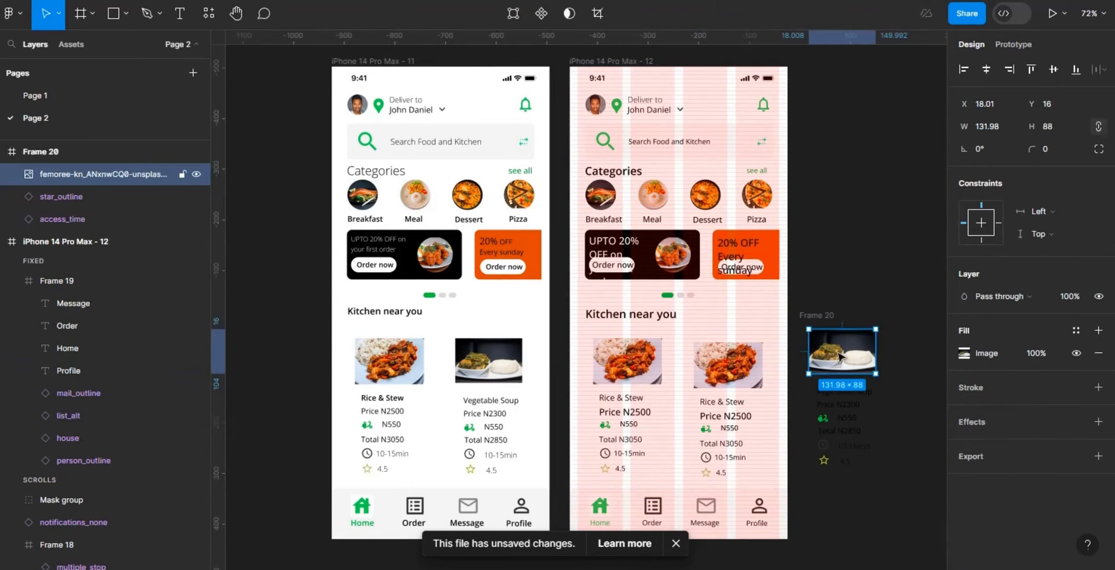
key(ctrl+c)
right_click(737, 364)
click(821, 160)
click(863, 157)
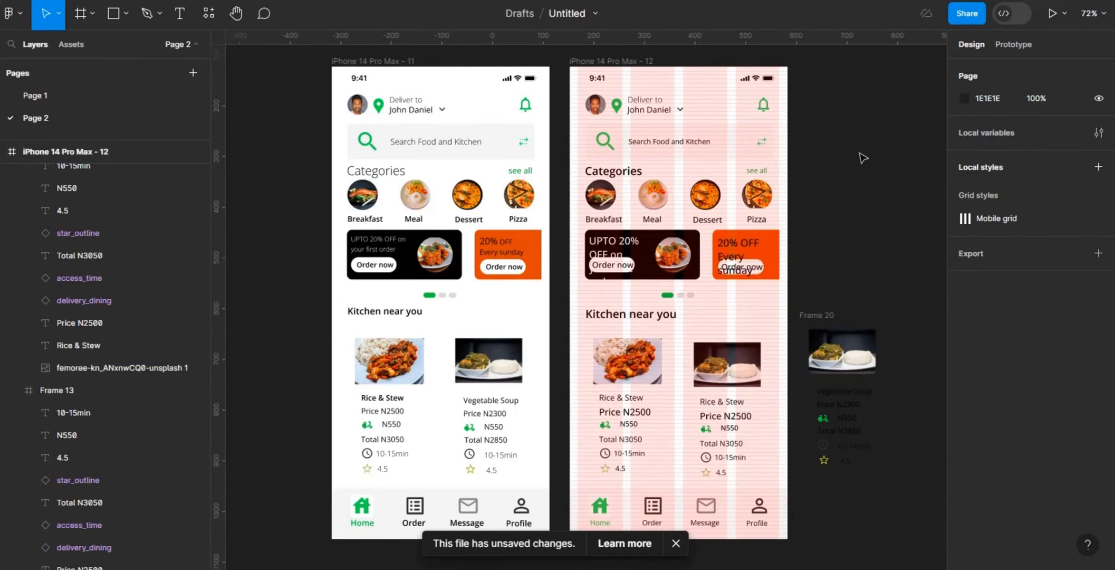
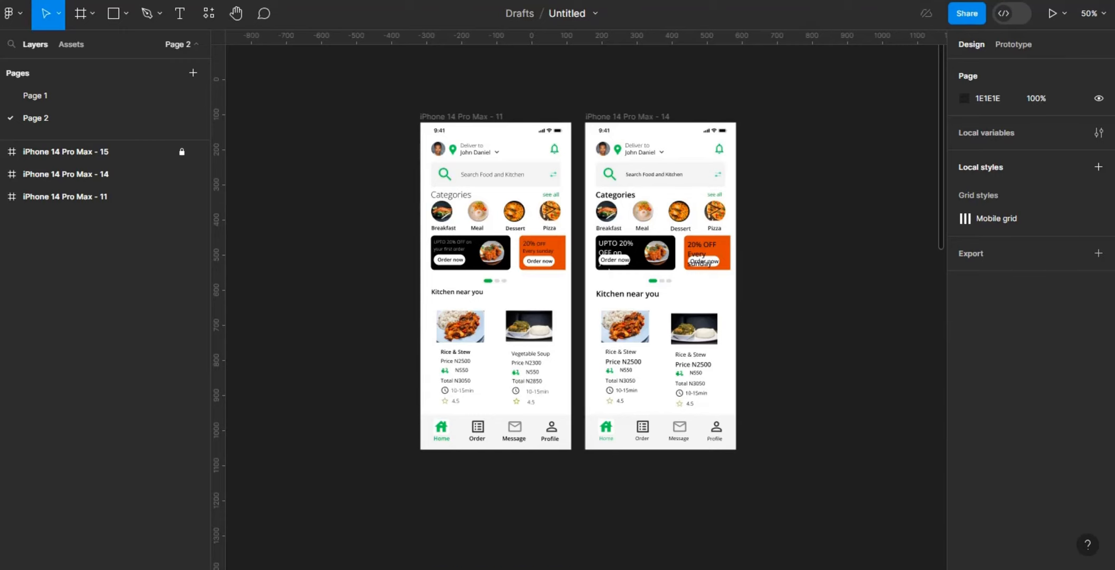
Step: Put the "Deliver to" label on a single line with Auto line height and 0% letter spacing
key(shift+0)
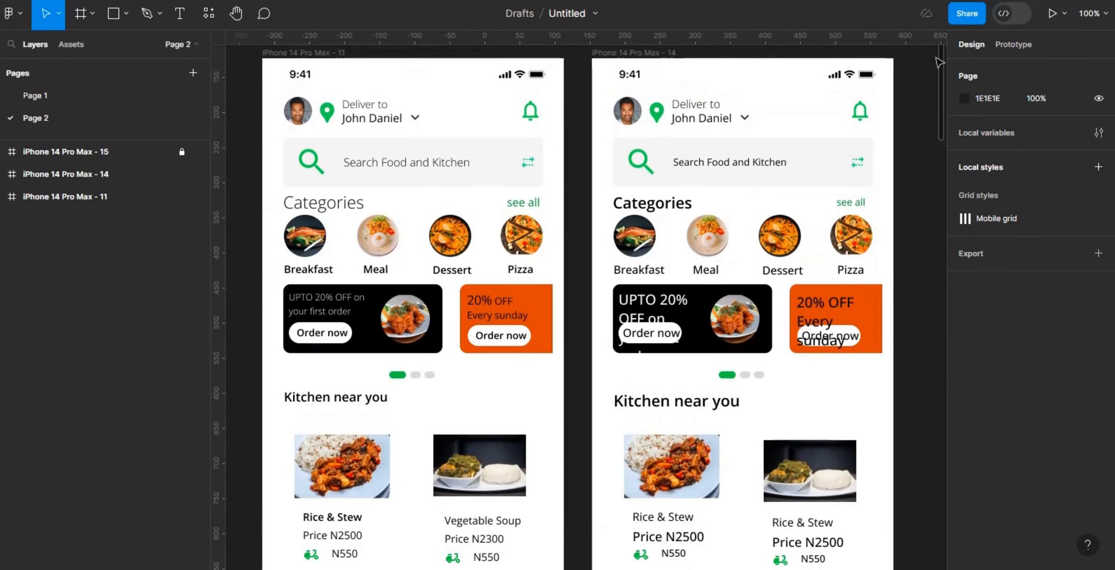
click(701, 117)
double_click(676, 118)
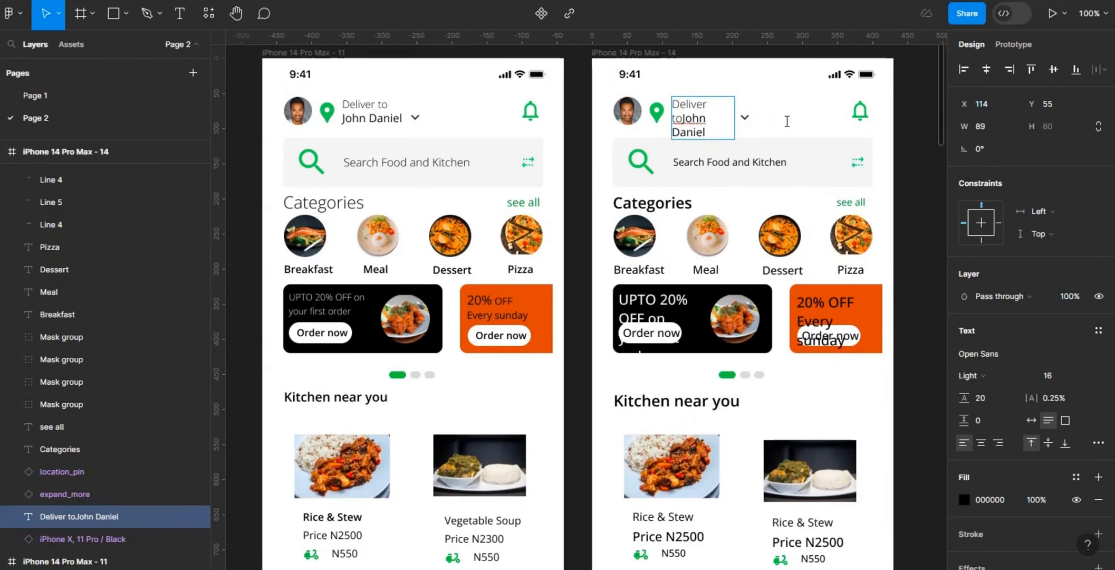
key(Escape)
click(1031, 420)
click(1056, 403)
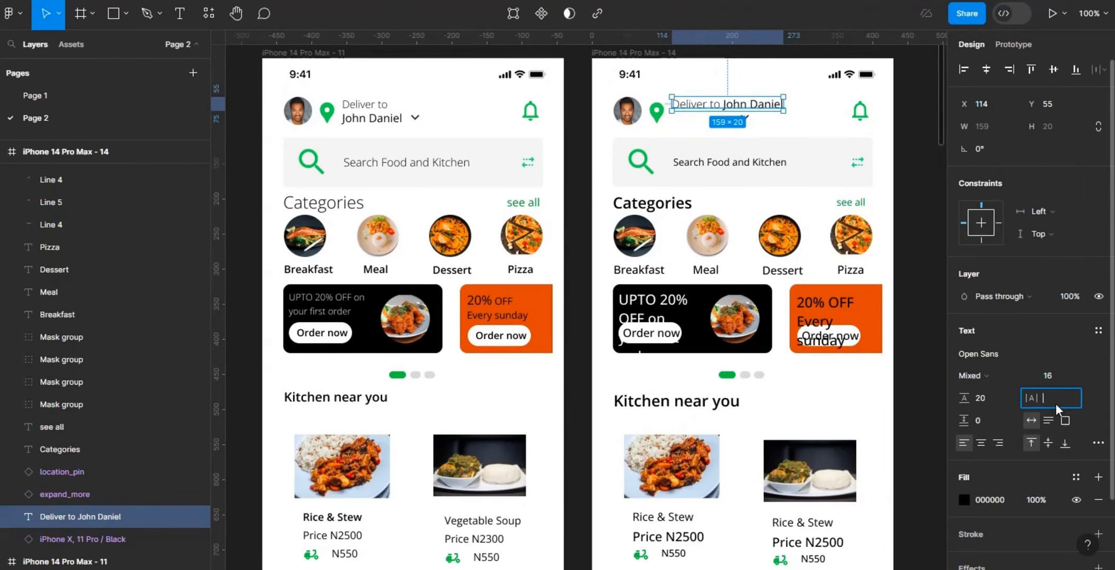
Step: Combine the location pin, "Deliver to" label and expand arrow in a horizontal auto layout with a spacing of 8
shift+click(658, 119)
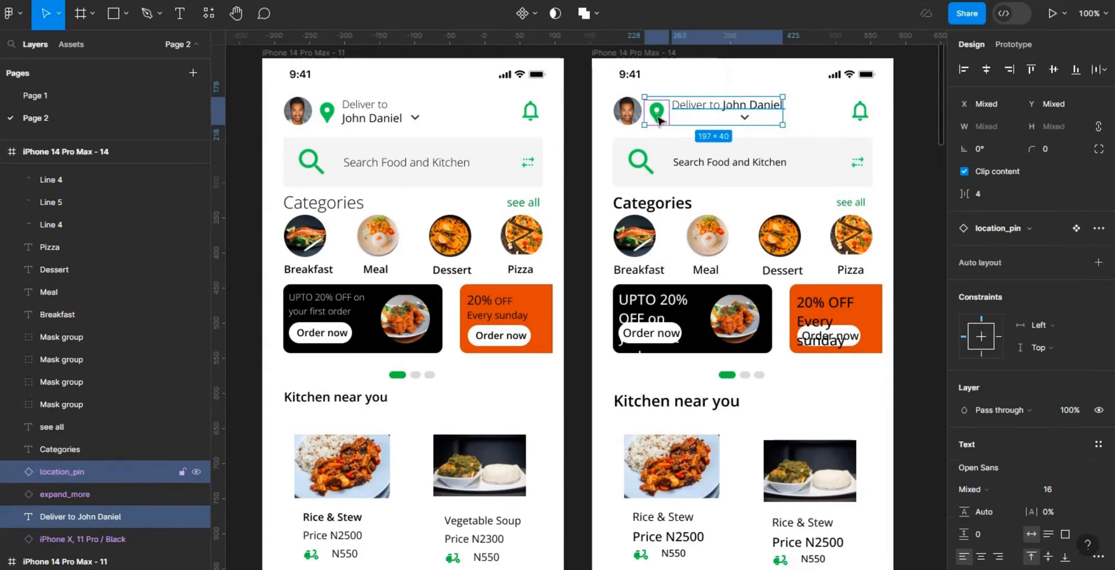
click(744, 118)
shift+click(678, 109)
shift+click(658, 113)
scroll(1082, 159, down, 5)
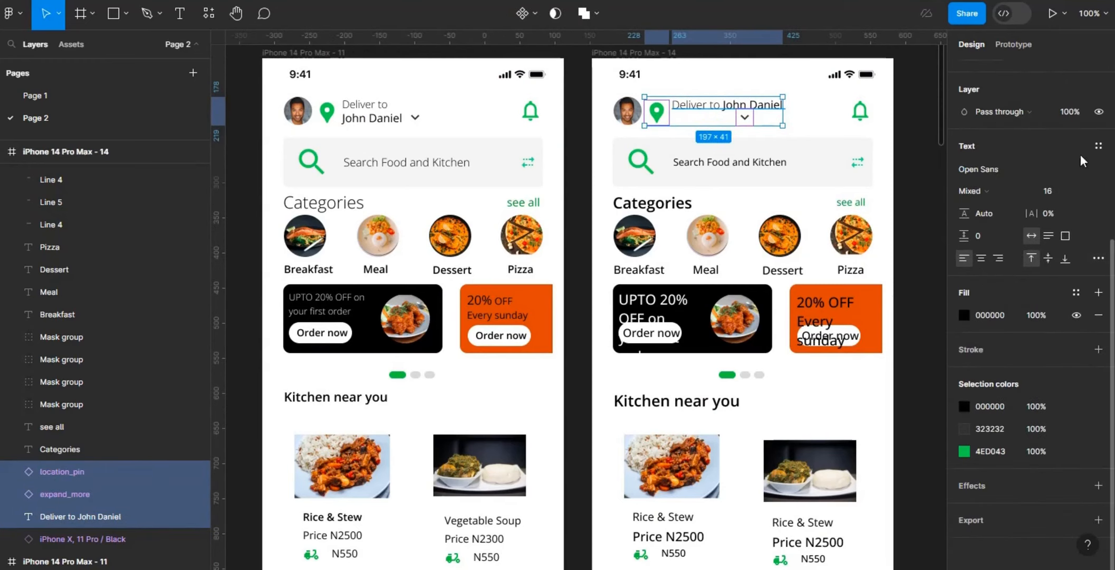
drag(1112, 357, 1112, 176)
click(1105, 241)
click(983, 276)
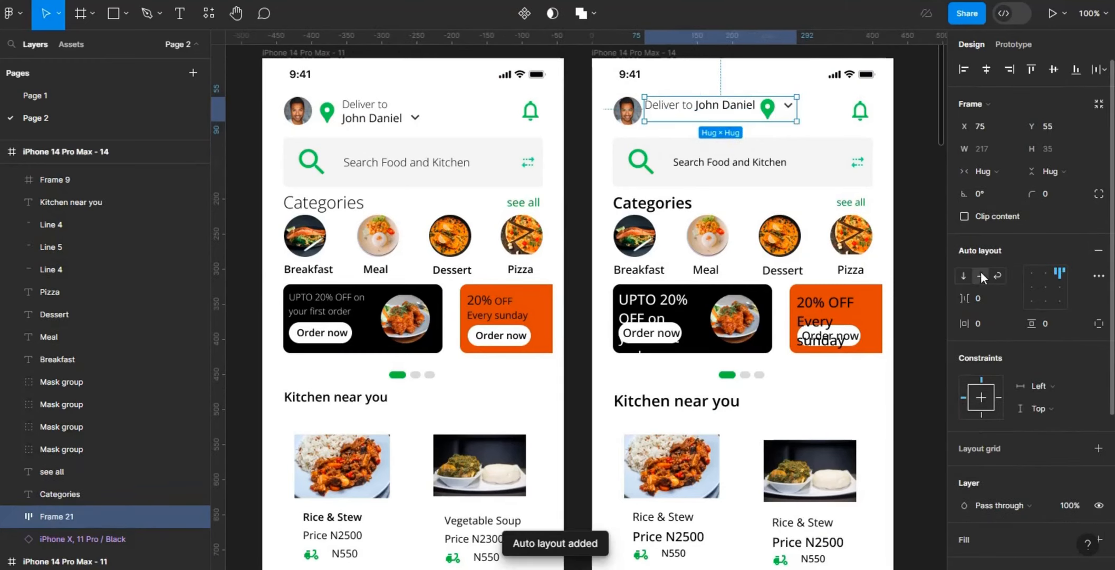
click(987, 299)
text(8)
key(Return)
Step: Move the location pin to the start of the delivery row and centre-align the row's items
double_click(778, 111)
key(Left)
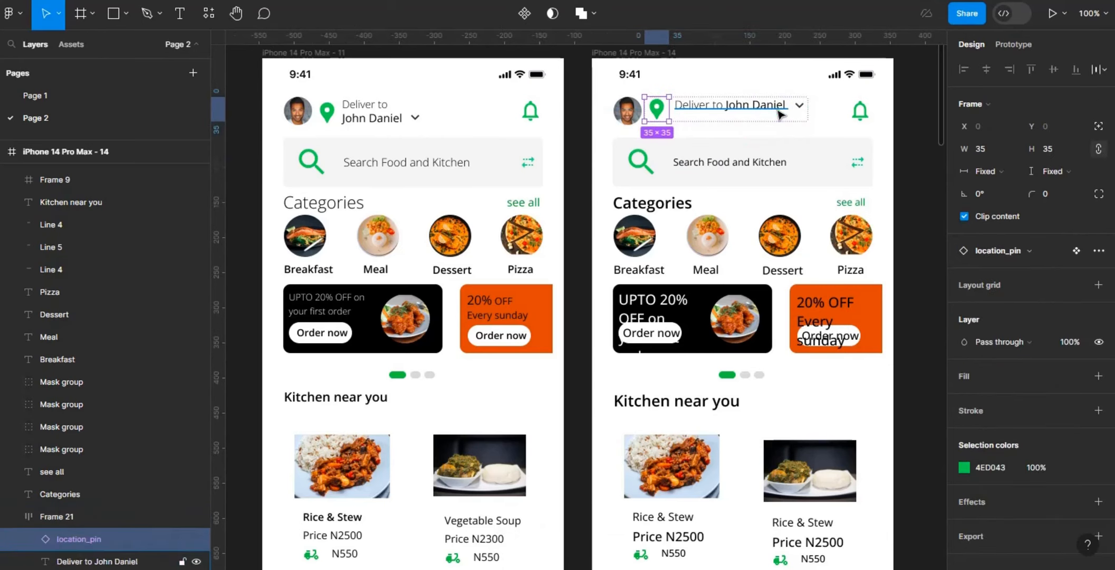
click(831, 117)
click(783, 109)
click(1046, 288)
Step: Resize the location pin to 24 by 24 and reposition the delivery row beside the profile picture at X 77, Y 57
double_click(659, 110)
click(1061, 150)
text(24)
key(Return)
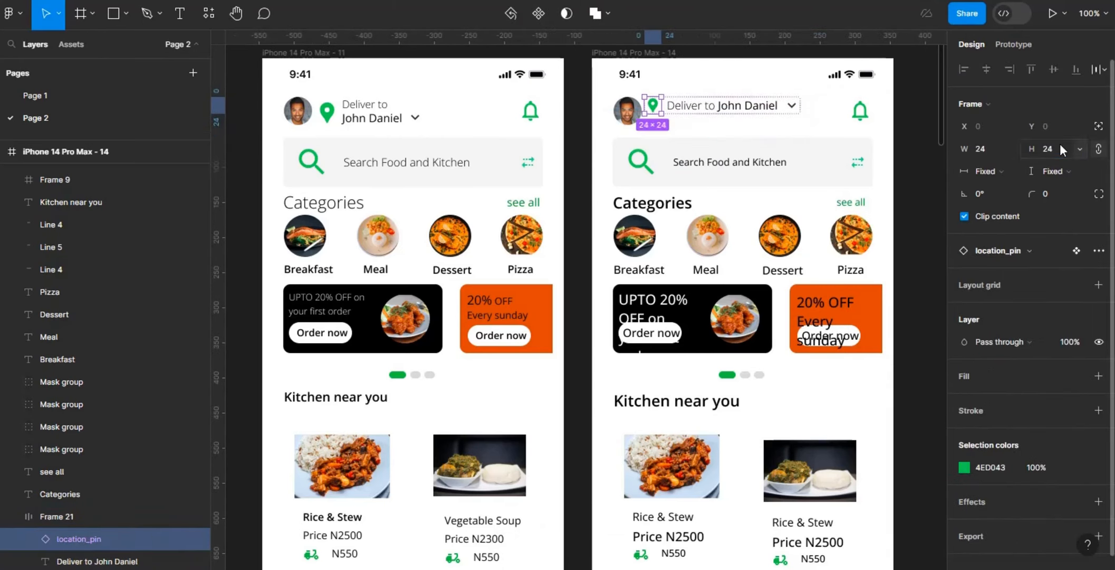
click(763, 143)
drag(710, 115, 712, 117)
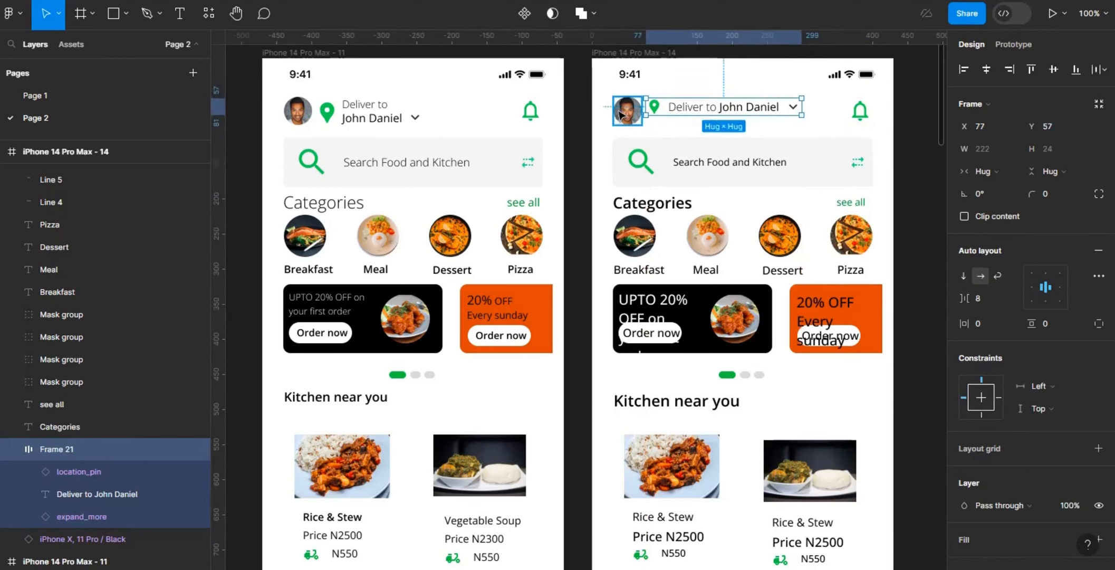
Step: Group the profile picture and the delivery row in a centre-aligned auto layout
shift+click(625, 112)
key(shift+a)
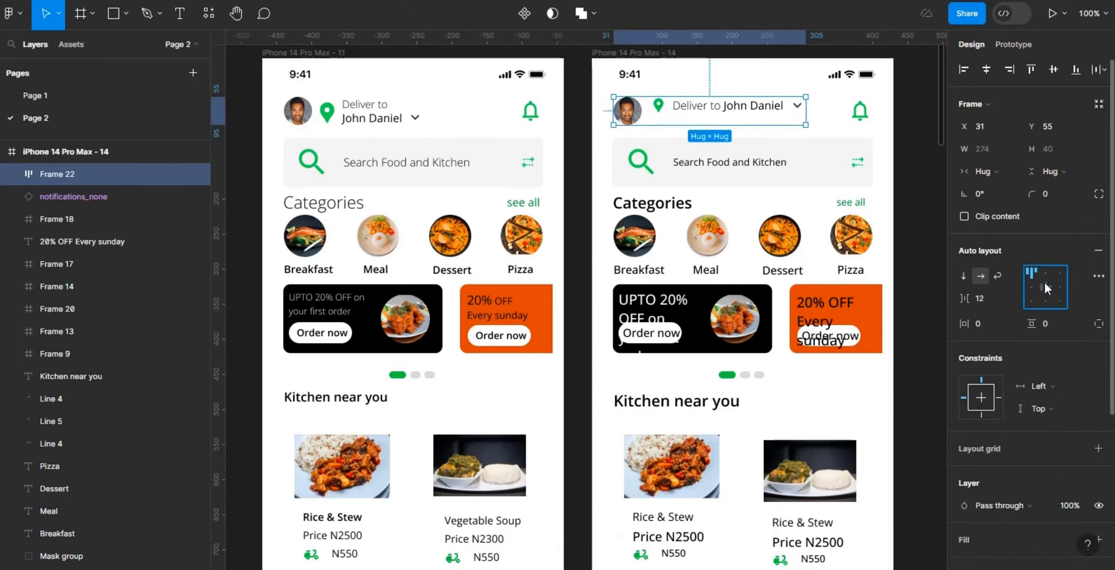
click(1046, 288)
Step: Shrink the notification bell icon and move it level with the delivery row
click(860, 111)
key(Return)
click(865, 108)
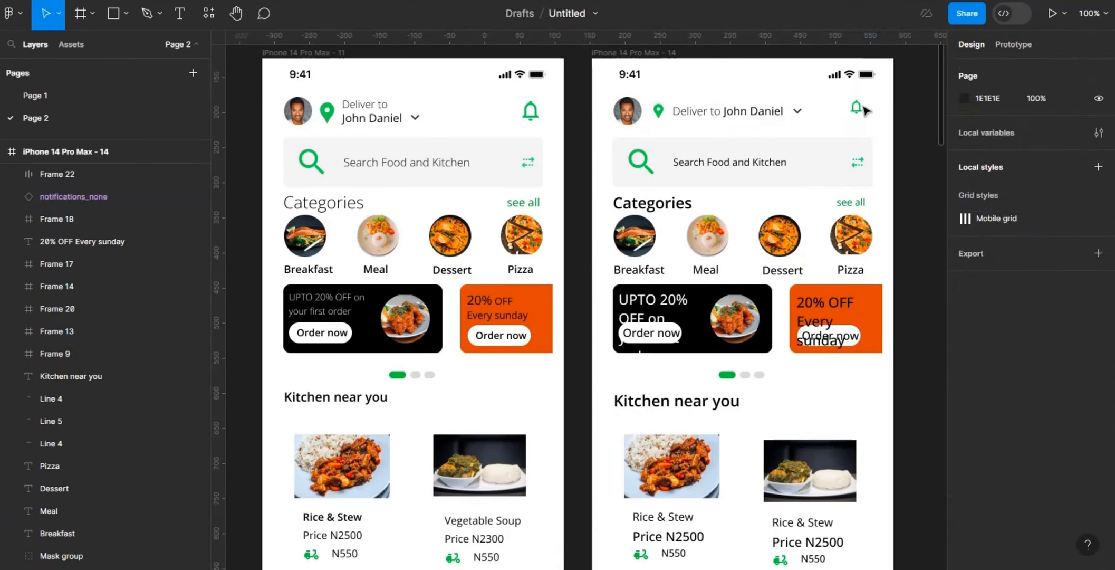
drag(861, 107, 867, 111)
Step: Combine the profile row and notification bell in a centre-aligned auto layout with Auto spacing
shift+click(793, 109)
click(1099, 308)
click(1046, 287)
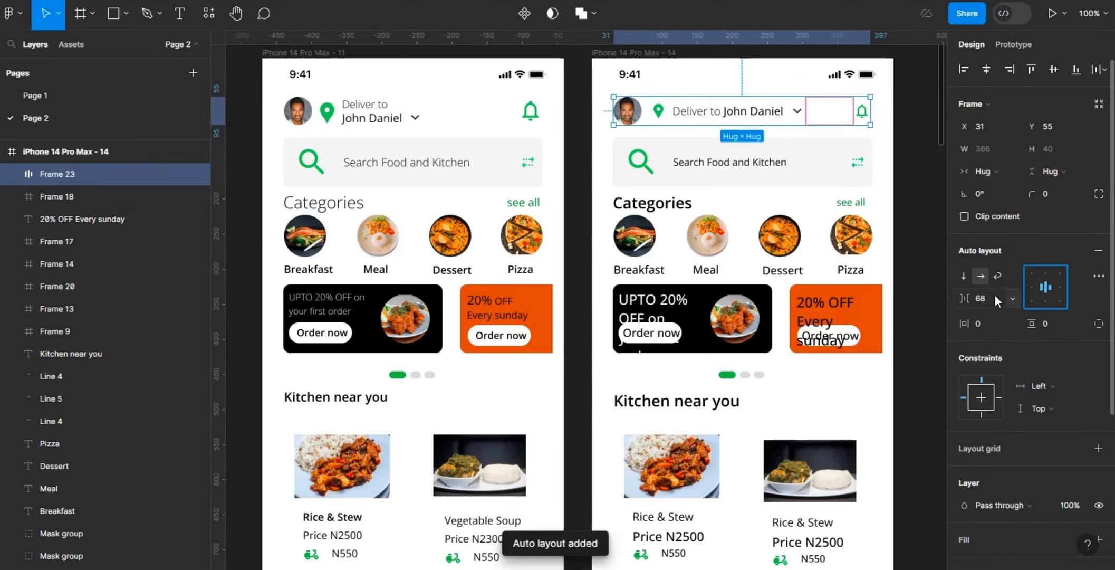
click(996, 299)
text(auto)
key(Return)
Step: Place the header row at X 16, widen it to 398 and move it down to about Y 67
key(alt+Left)
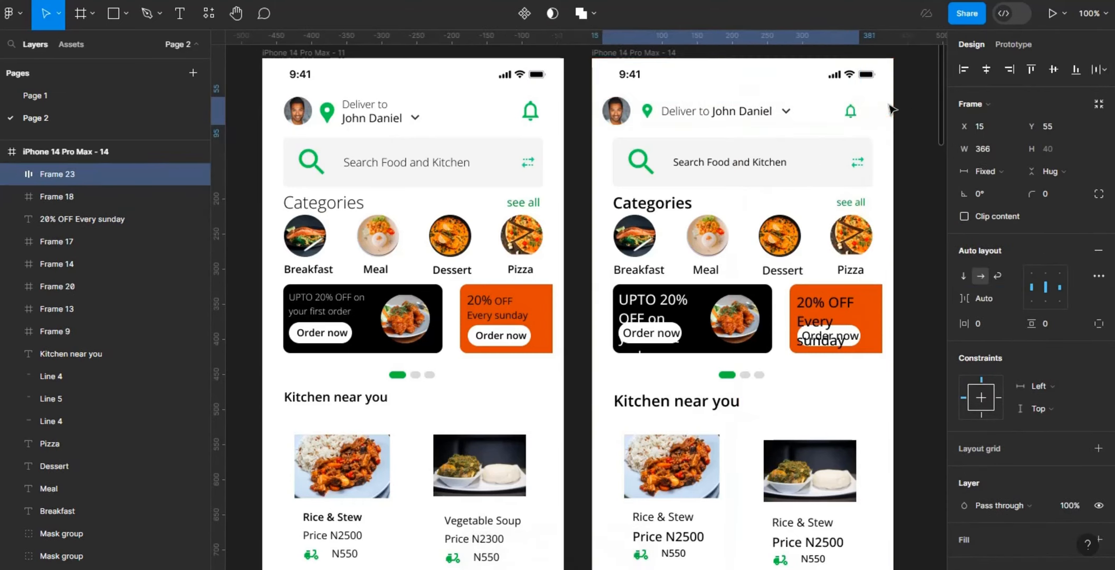
drag(870, 111, 884, 113)
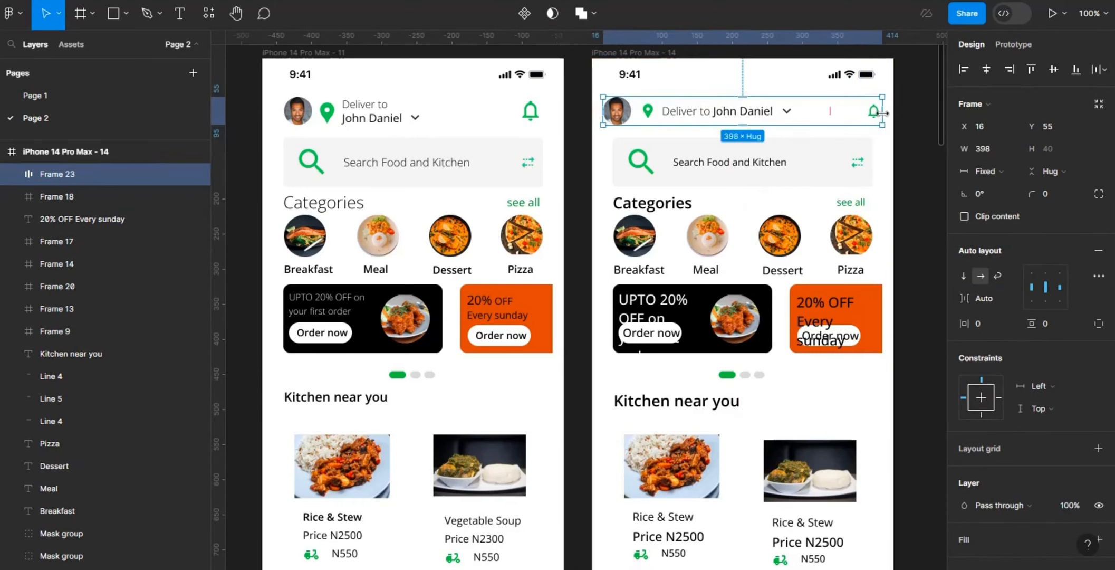
click(644, 167)
click(681, 111)
key(alt+Down)
key(alt+Down)
key(alt+Down)
key(alt+Down)
key(alt+Down)
key(alt+Down)
key(alt+Down)
key(alt+Down)
key(alt+Down)
key(alt+Down)
key(alt+Down)
key(alt+Down)
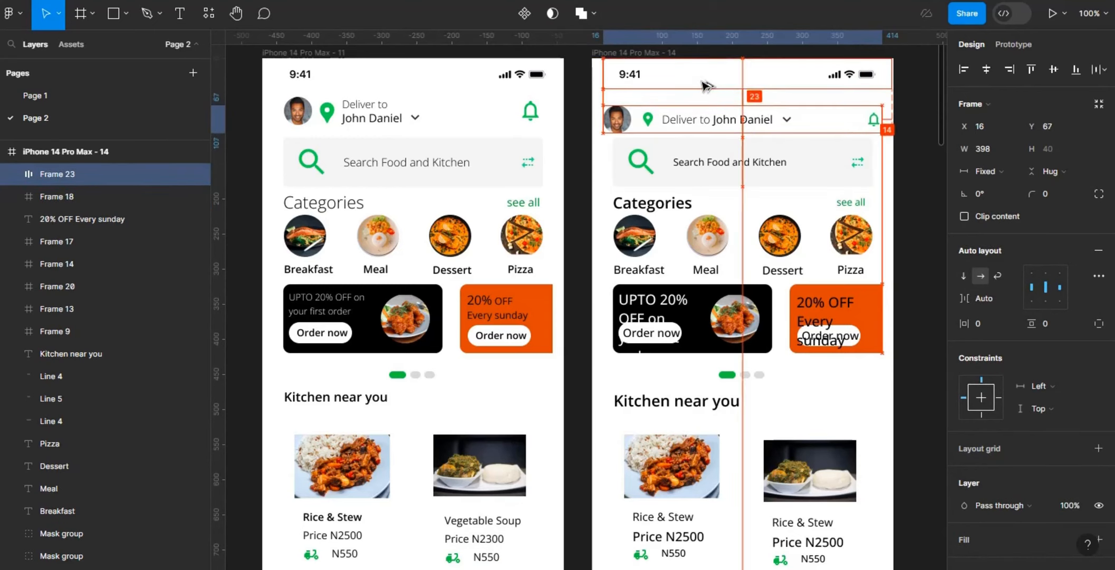
Step: Set the search bar's height to 48
click(717, 174)
click(1059, 151)
text(48)
key(Return)
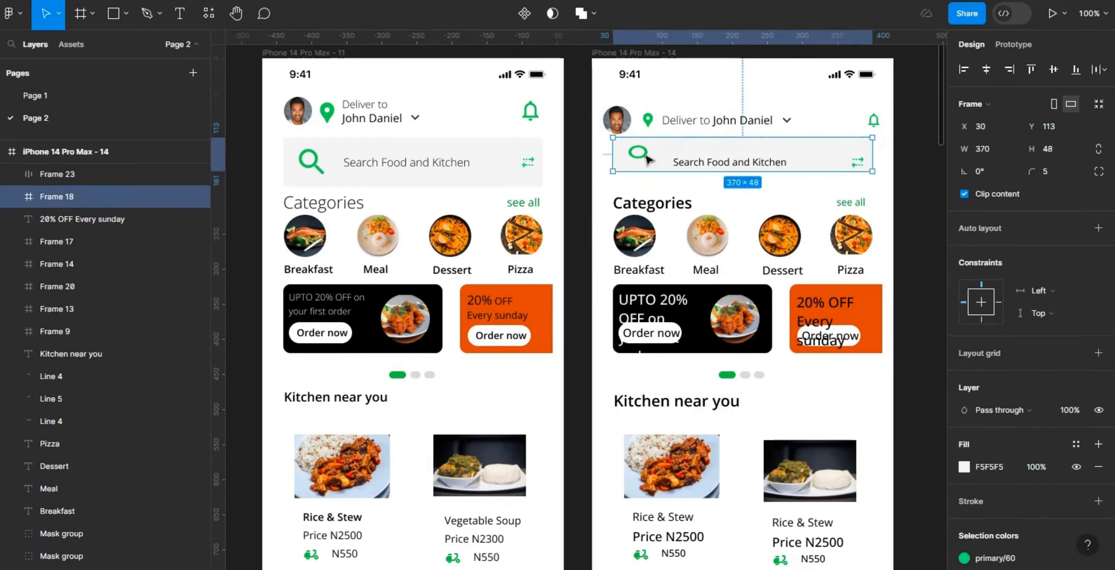
Step: Resize the search icon to 24 by 24 and centre it vertically in the search bar at X 16, Y 12
double_click(648, 159)
click(1075, 151)
text(24)
key(Return)
click(990, 149)
text(24)
key(Return)
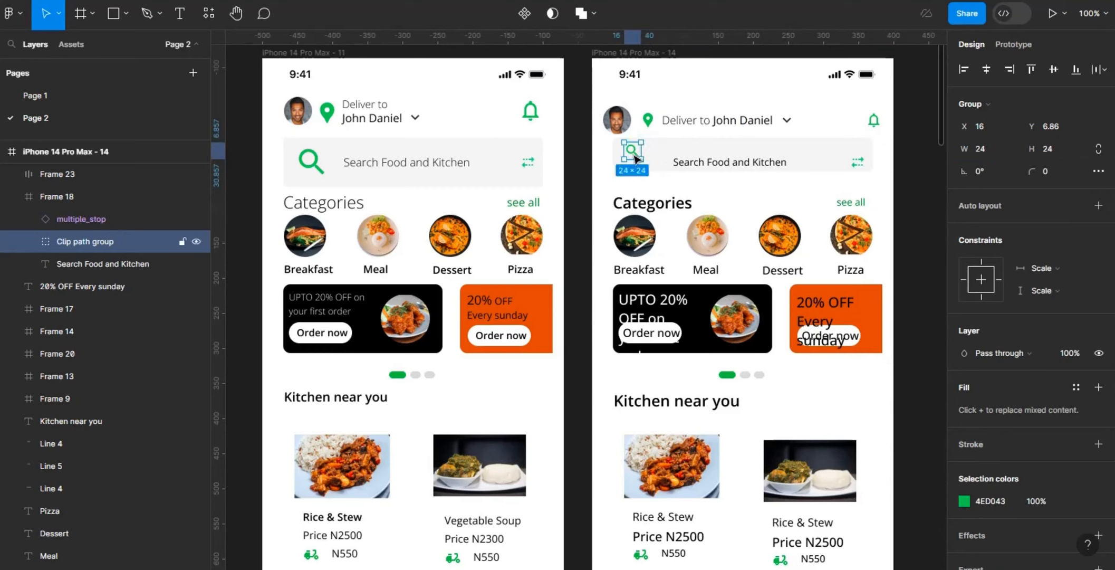
drag(634, 153, 631, 157)
Step: Move the green double-arrow icon out of the search bar onto the screen
click(862, 159)
click(989, 150)
click(905, 203)
double_click(862, 164)
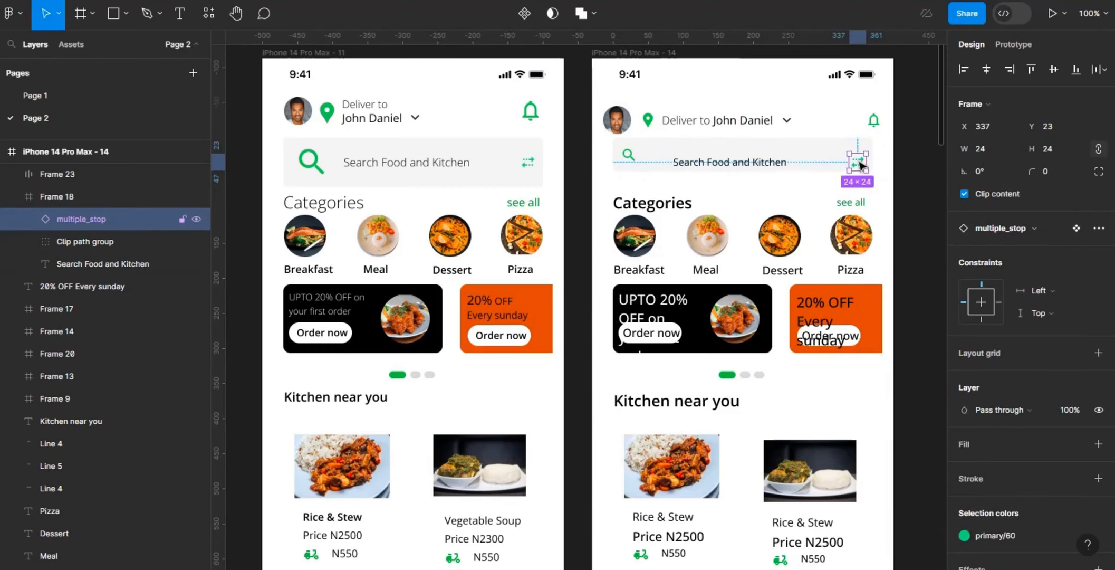
drag(861, 164, 887, 187)
Step: Move the "Search Food and Kitchen" text next to the search icon with a gap of 8
double_click(766, 163)
drag(767, 163, 735, 155)
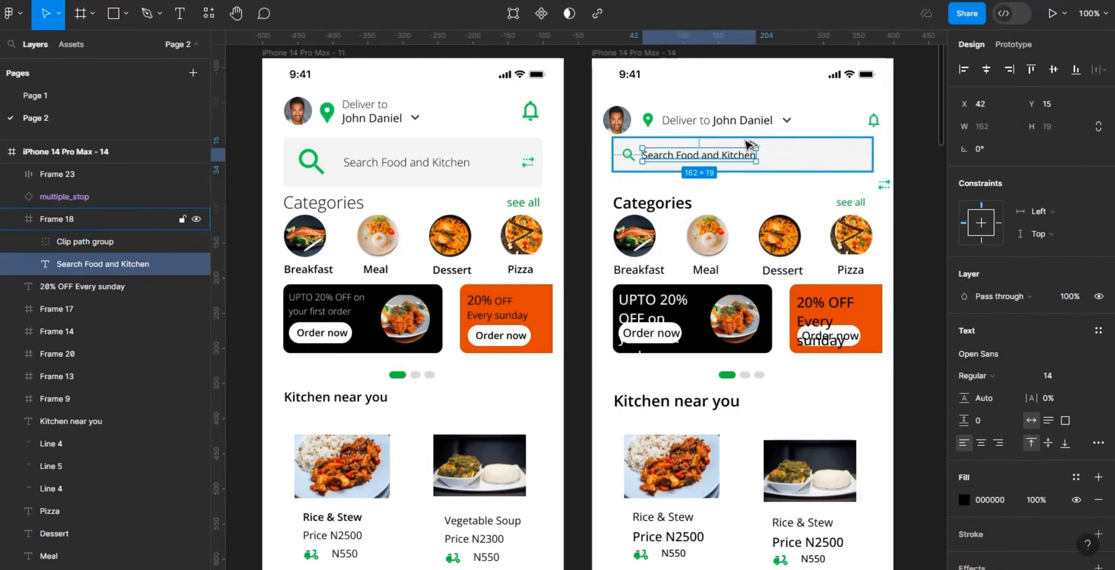
click(628, 154)
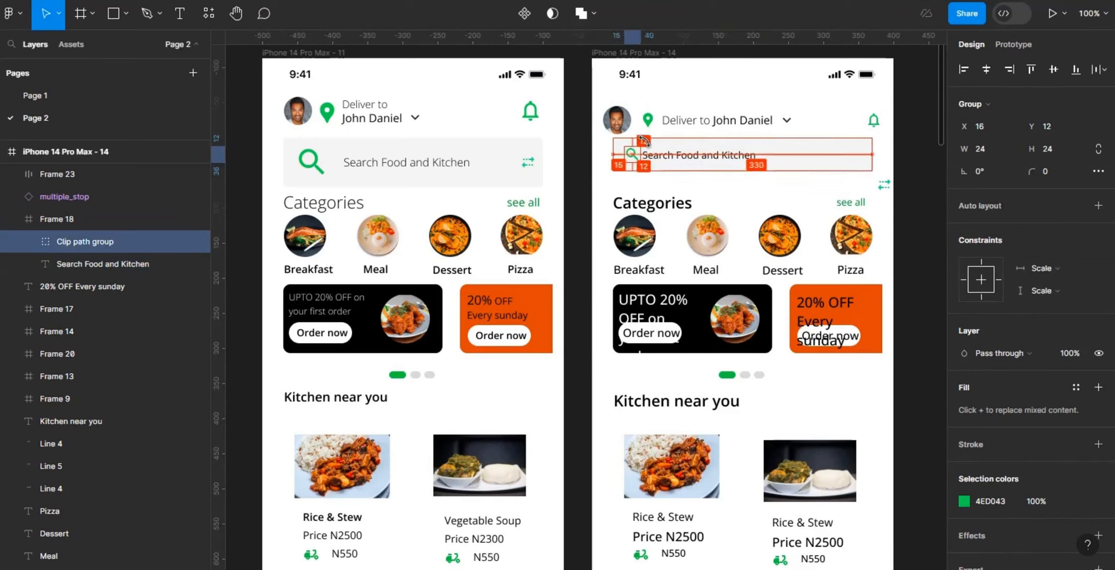
click(686, 155)
Step: Move the search bar to X 16, Y 132
click(830, 169)
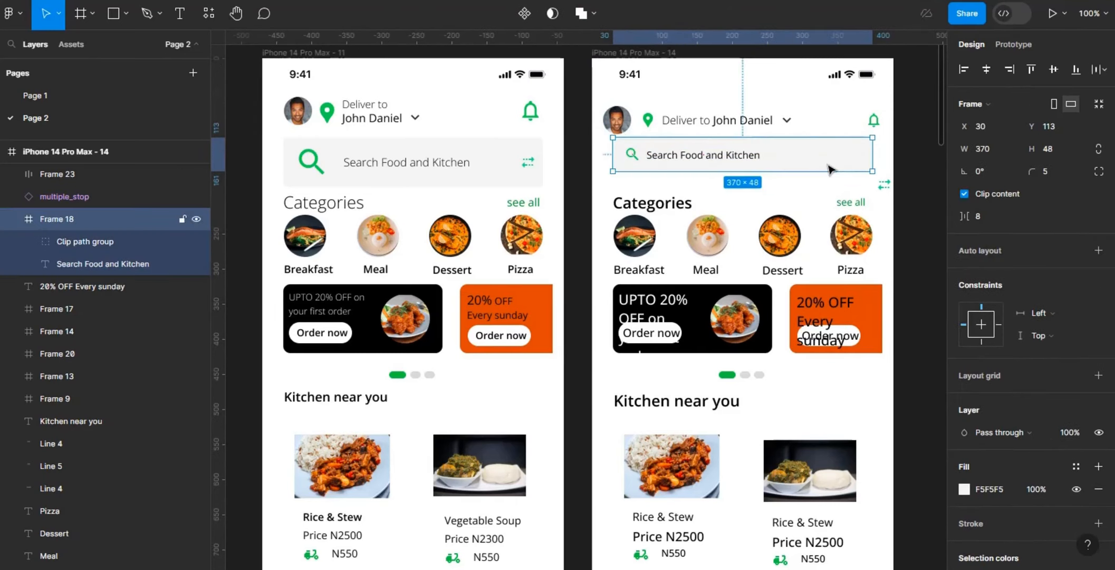
key(alt+Down)
key(alt+Down)
key(alt+Down)
key(alt+Down)
key(alt+Down)
key(alt+Down)
key(alt+Down)
key(alt+Down)
key(alt+Down)
key(alt+Down)
key(alt+Down)
key(alt+Down)
key(alt+Down)
key(alt+Down)
key(alt+Down)
key(alt+Down)
key(alt+Down)
key(alt+Down)
key(alt+Down)
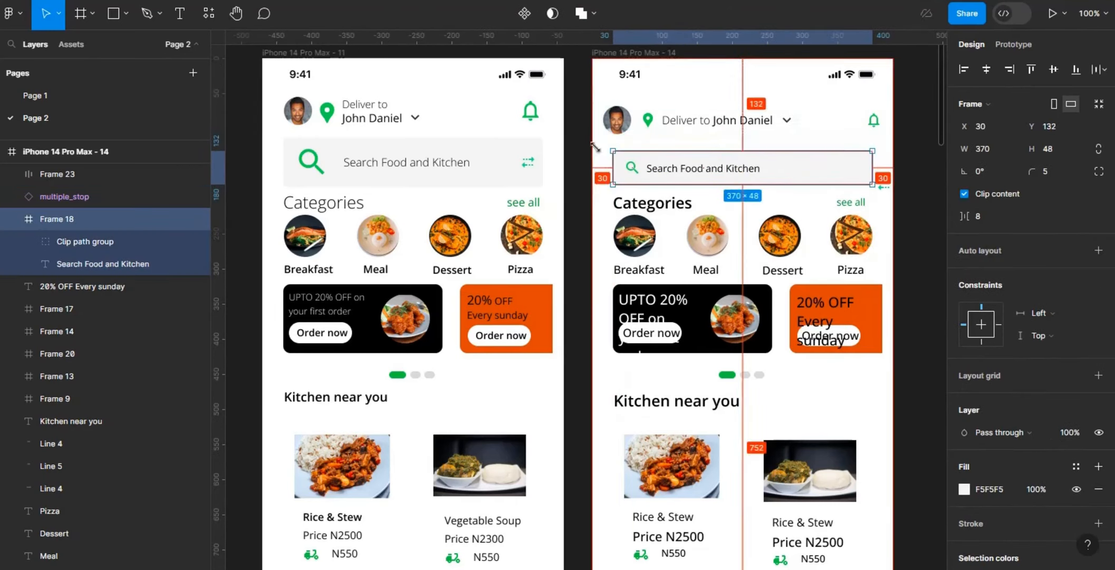
key(alt+Left)
key(alt+Left)
key(alt+Left)
key(alt+Left)
key(alt+Left)
key(alt+Left)
key(alt+Left)
key(alt+Left)
key(alt+Left)
key(alt+Left)
key(alt+Left)
key(alt+Left)
key(alt+Left)
key(alt+Left)
Step: Draw a square frame beside the screen and give it a size of 40 by 40 and a corner radius of 8
key(f)
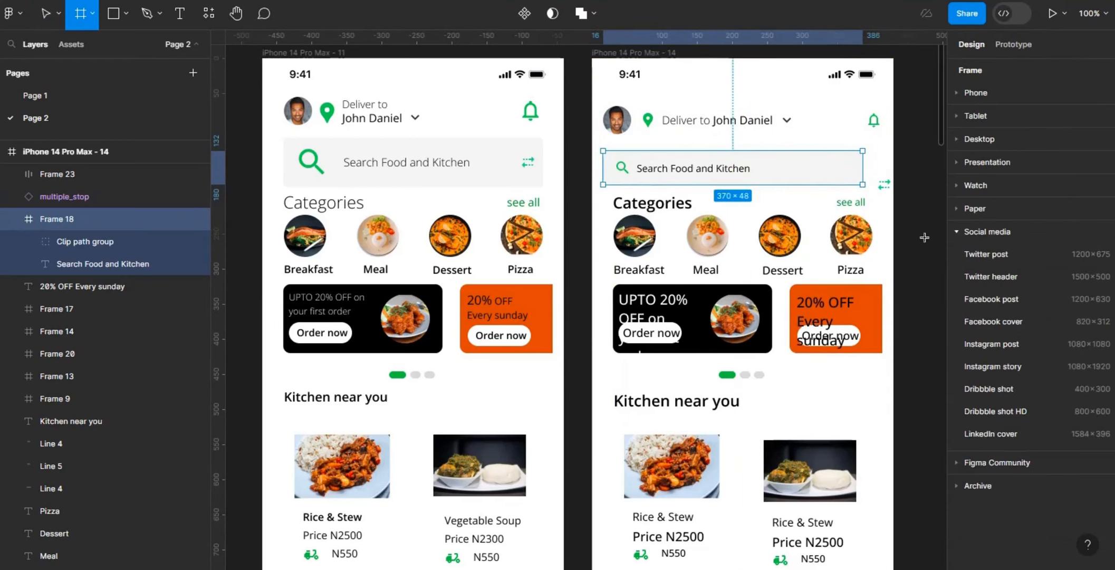
drag(902, 214, 933, 246)
click(1054, 148)
text(46)
key(Return)
click(1099, 149)
click(1066, 149)
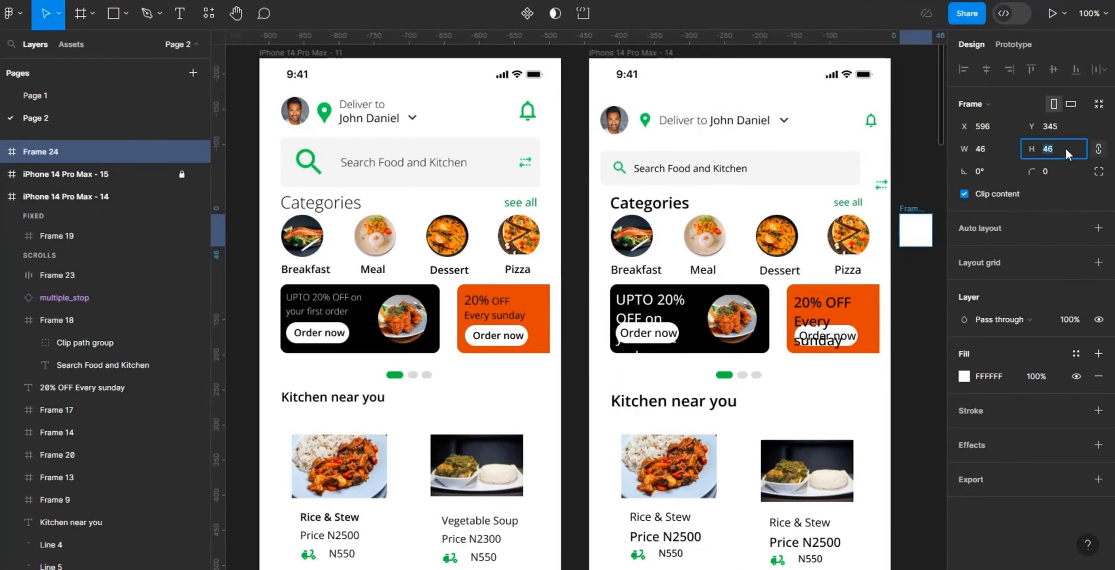
text(40)
key(Return)
click(1054, 170)
text(8)
key(Return)
Step: Place the double-arrow icon in its square frame beside the search bar and set the search bar's width to 342
drag(887, 187, 843, 163)
click(838, 165)
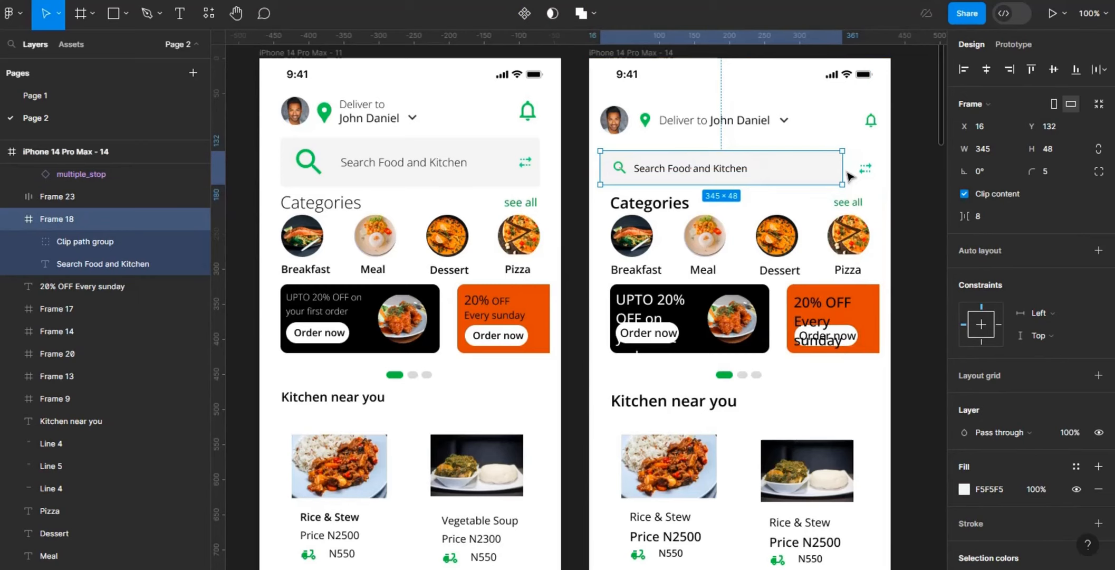
click(1002, 153)
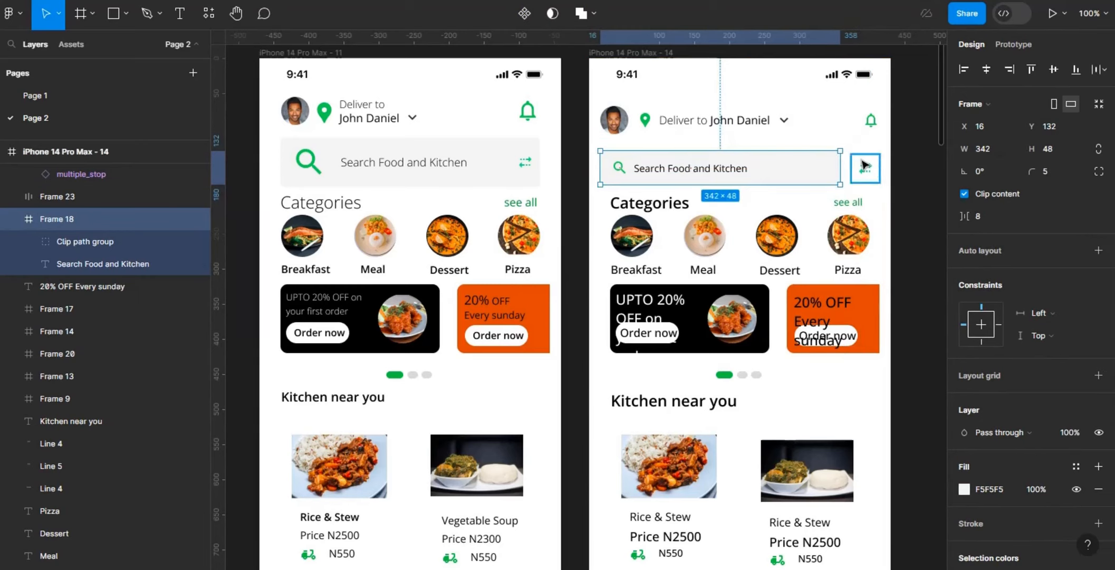
click(865, 189)
Step: Move the Categories heading down to leave more space below the search bar
click(671, 203)
key(Down)
key(Down)
key(Down)
key(Down)
key(Down)
key(Down)
key(Down)
key(Down)
key(Down)
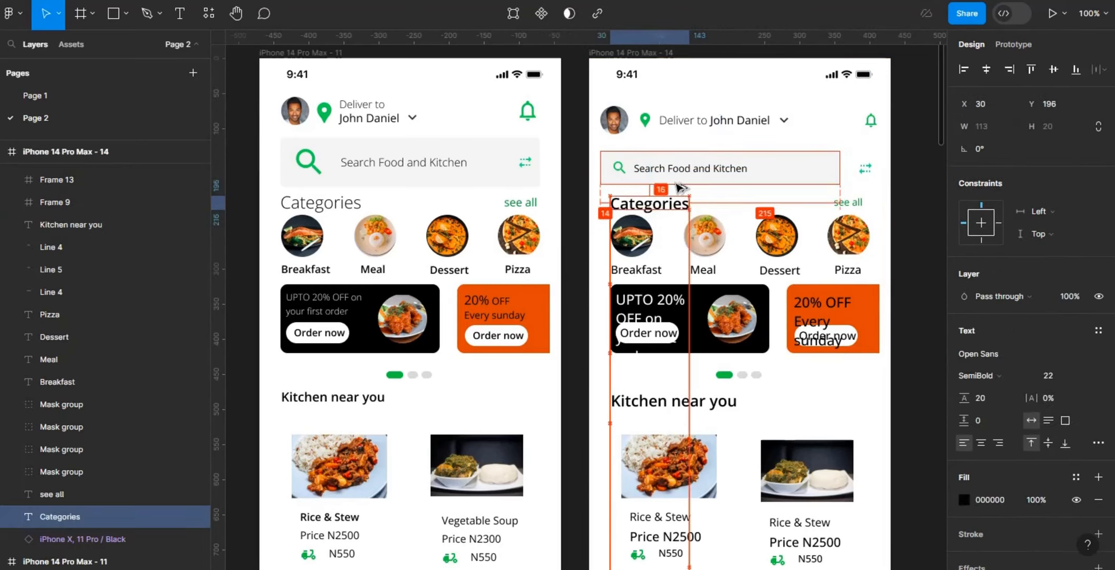
Step: Stack the Breakfast photo and label in a centre-aligned vertical auto layout with a spacing of 8
click(638, 254)
click(635, 269)
shift+click(632, 238)
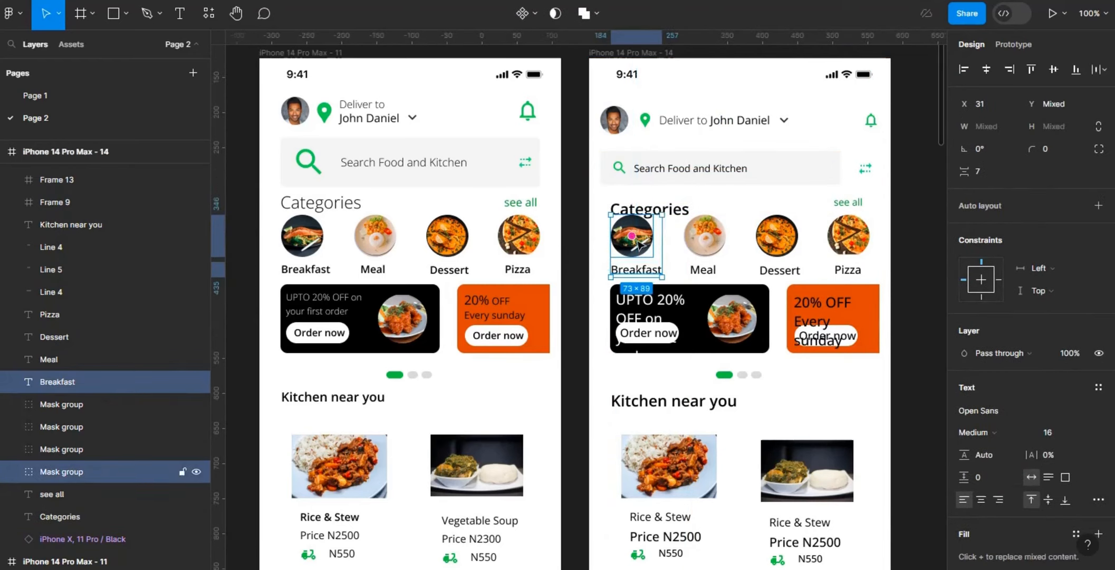
click(1098, 205)
click(1046, 287)
click(981, 301)
text(8)
key(Return)
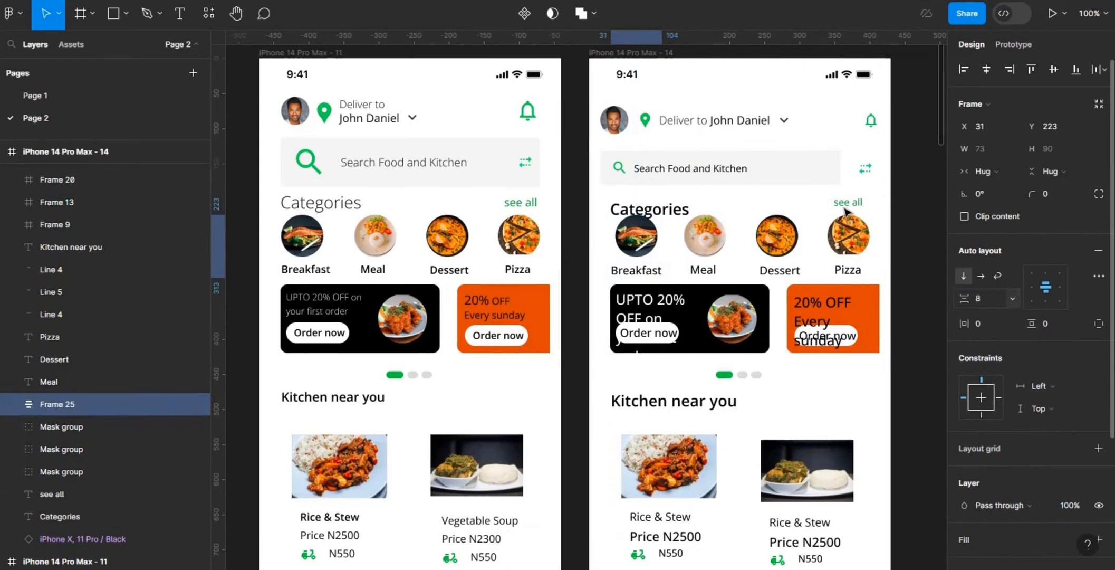
Step: Stack the Meal photo and label in a vertical auto layout with a spacing of 8
click(707, 243)
click(744, 275)
click(705, 269)
shift+click(705, 240)
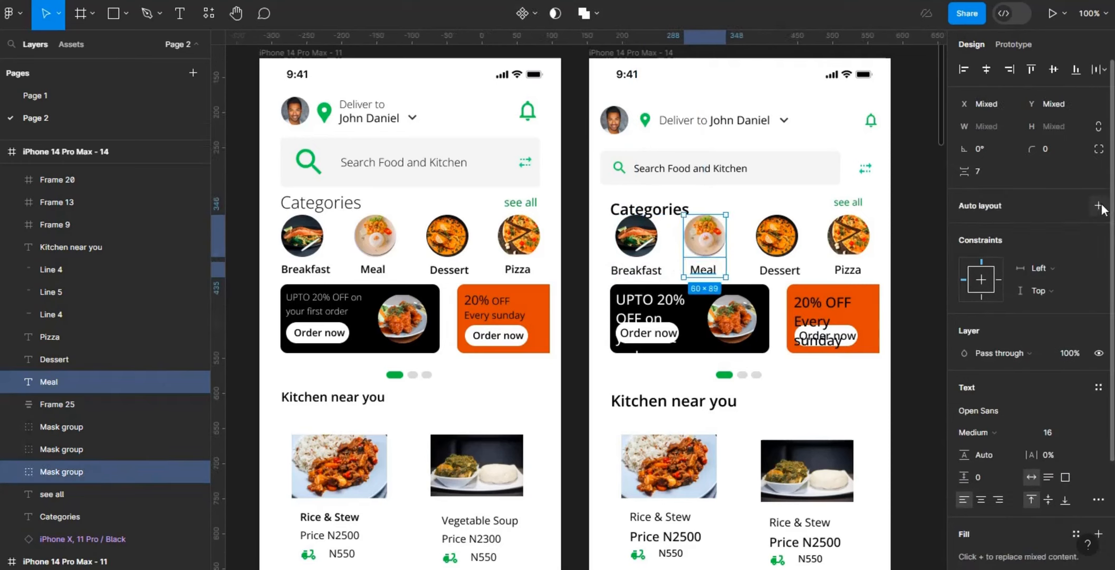
click(1099, 205)
click(981, 295)
text(8)
key(Return)
Step: Wrap the Dessert photo with its label and the Pizza photo with its label in separate vertical auto layouts
click(791, 240)
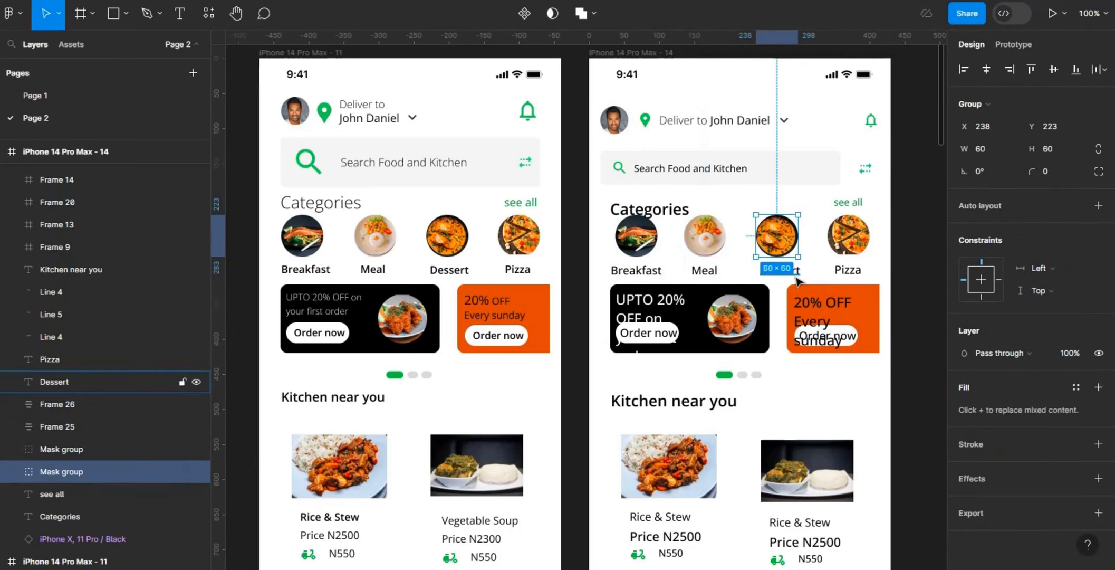
shift+click(794, 271)
click(1099, 205)
click(848, 235)
shift+click(847, 269)
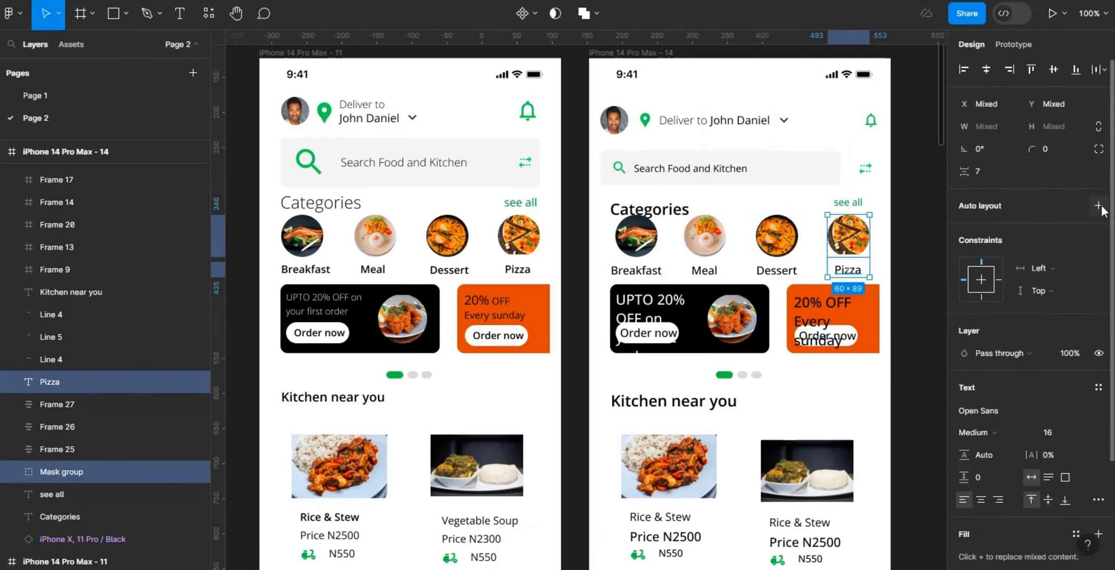
click(1099, 205)
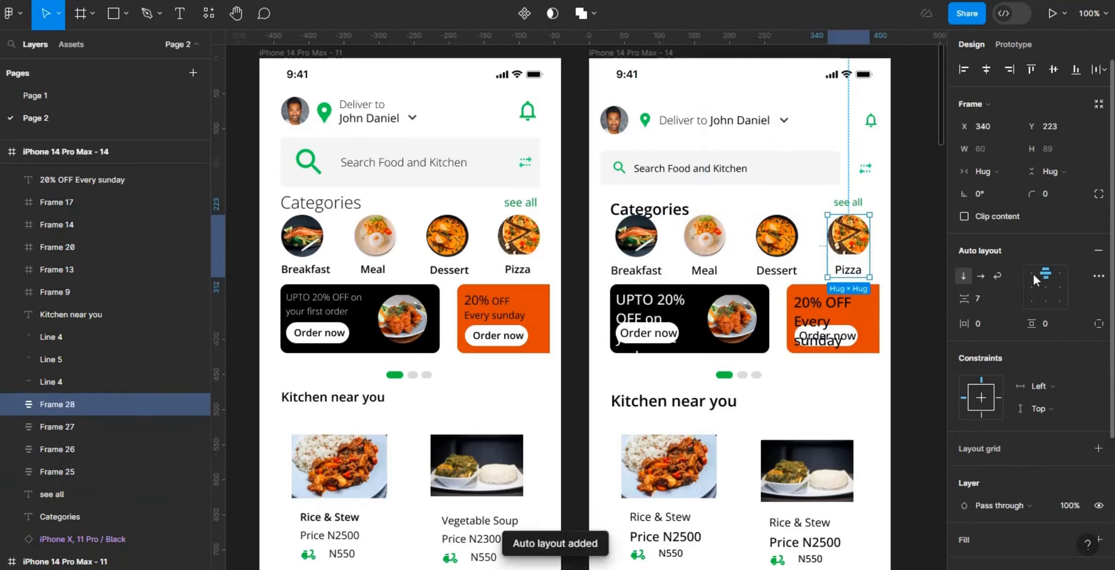
Step: Combine the four category items in a horizontal auto layout with a spacing of 16
shift+click(789, 251)
shift+click(710, 246)
shift+click(643, 246)
click(1098, 251)
click(984, 300)
text(16)
key(Return)
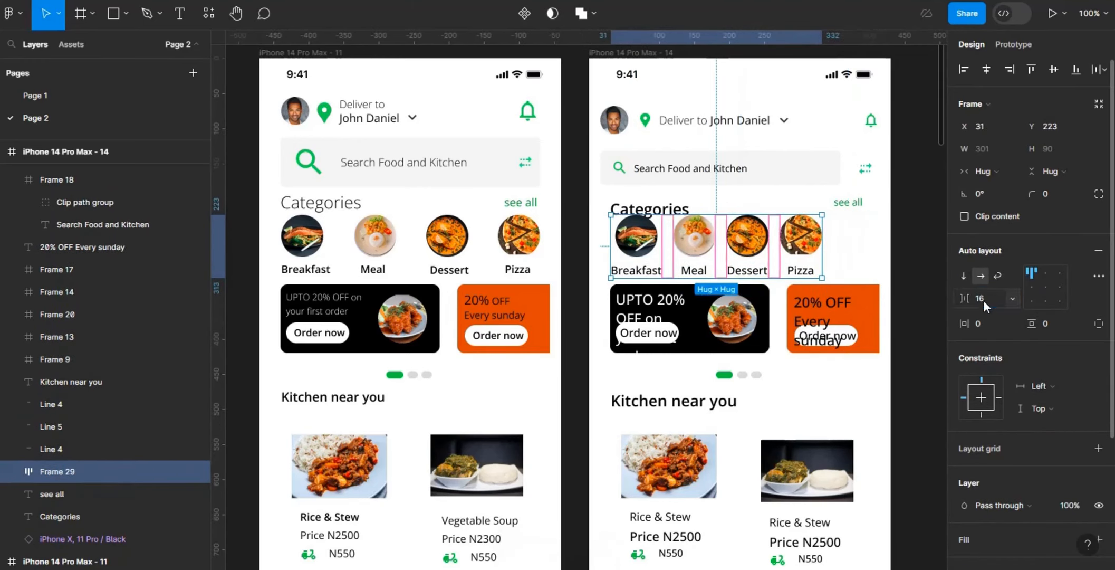
Step: Duplicate the Meal item twice in the category row and rearrange the items so one copy sits between Dessert and Pizza
double_click(710, 259)
key(ctrl+d)
key(ctrl+d)
drag(794, 261, 846, 266)
click(754, 264)
key(Right)
key(Right)
key(Right)
click(929, 176)
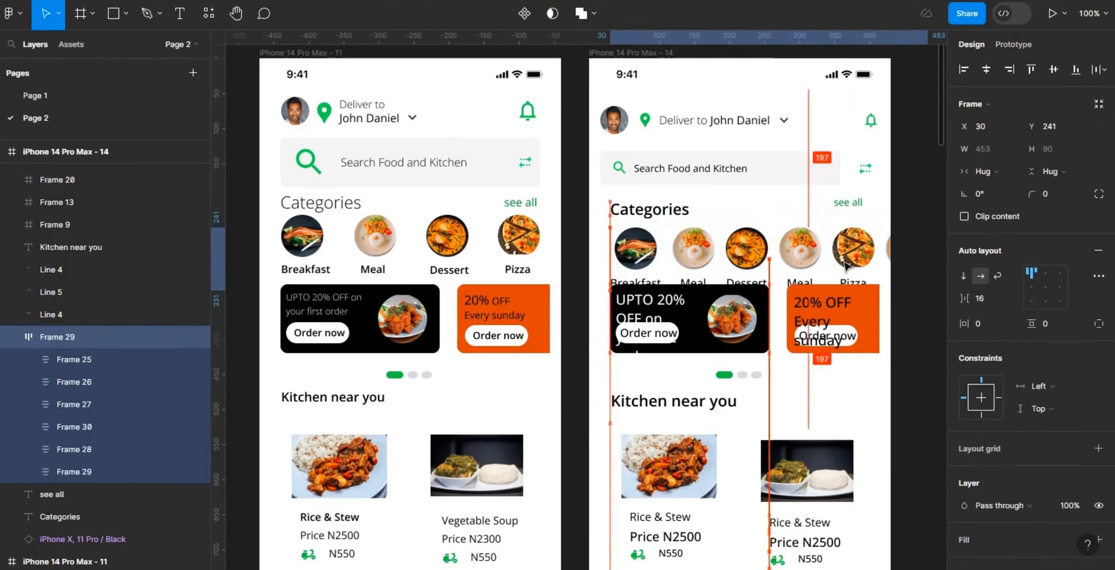
Step: Align the category row and Categories heading to the 16 left margin, and move the "see all" link to the right margin
key(Up)
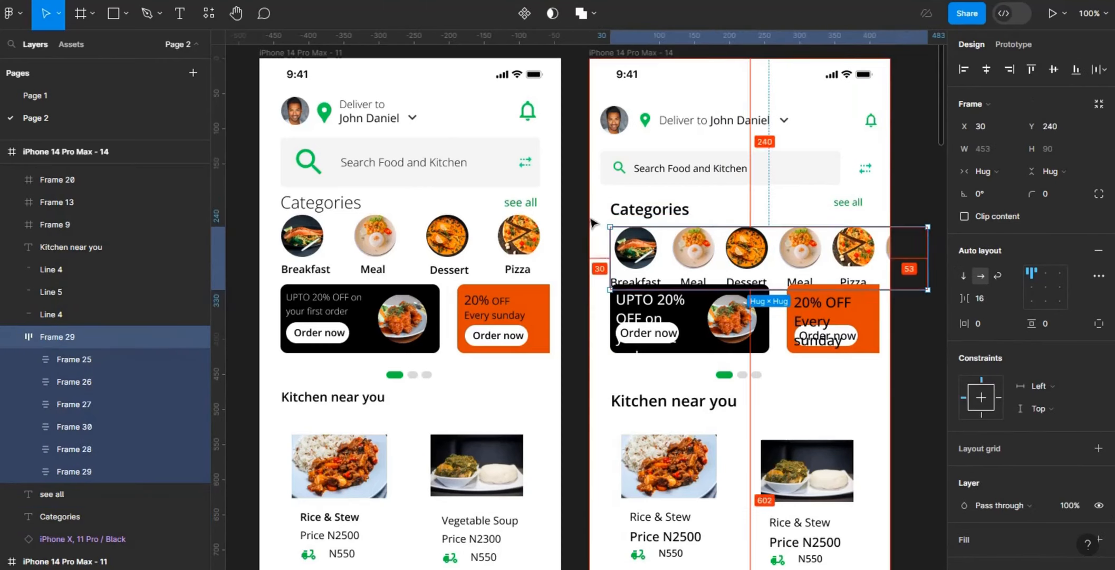
click(607, 211)
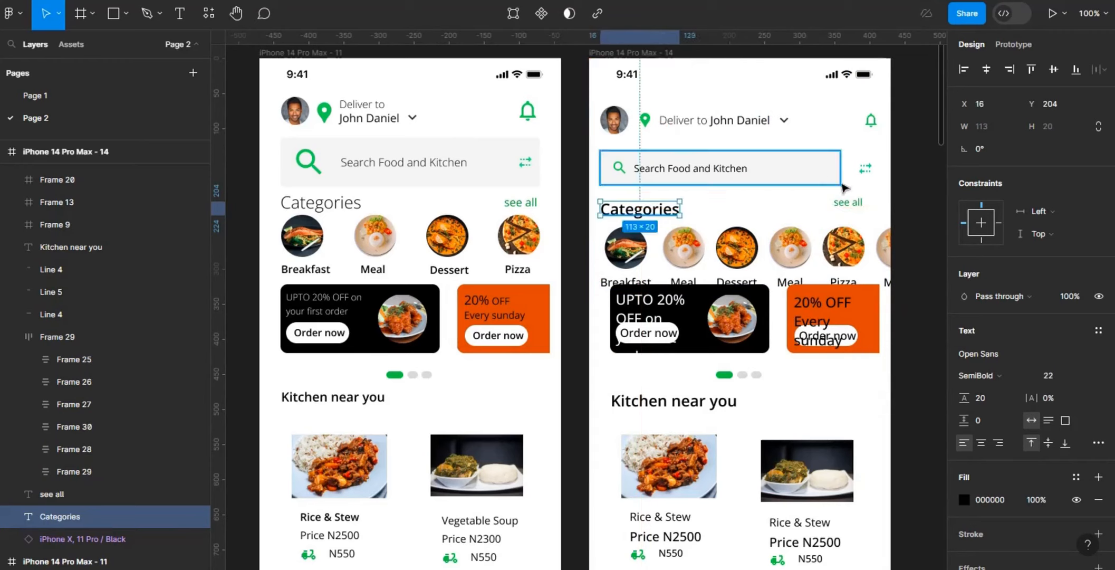
click(846, 202)
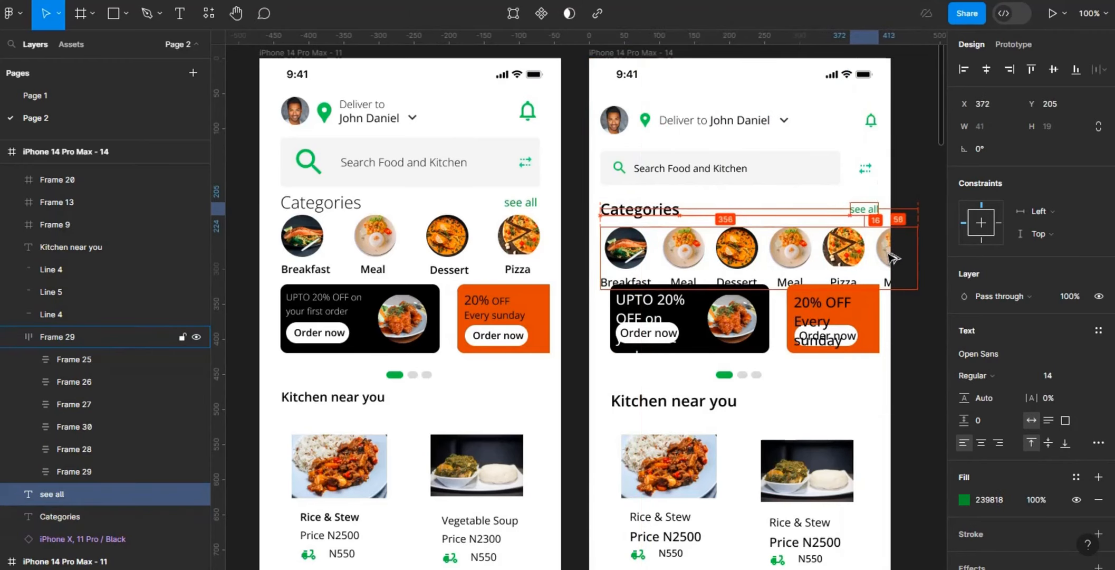
key(Right)
click(918, 181)
Step: Move both promo cards and the pagination dots down together so they sit below the category labels
click(760, 311)
shift+click(856, 319)
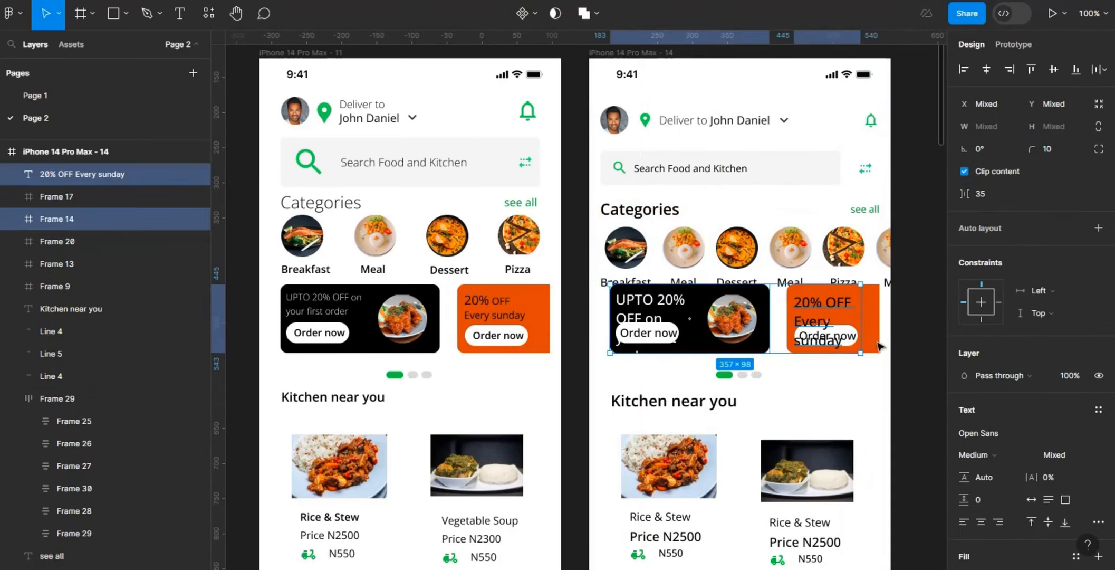
click(860, 322)
shift+click(686, 316)
shift+click(724, 372)
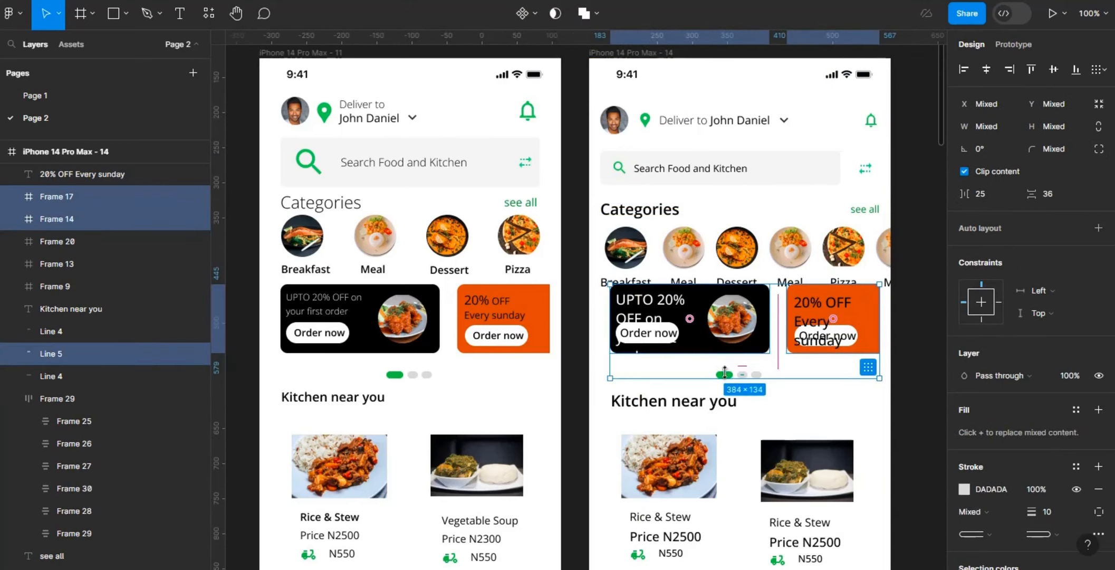
shift+click(725, 373)
shift+click(758, 375)
key(shift+Down)
key(shift+Down)
key(shift+Down)
key(shift+Down)
key(shift+Down)
key(alt+Up)
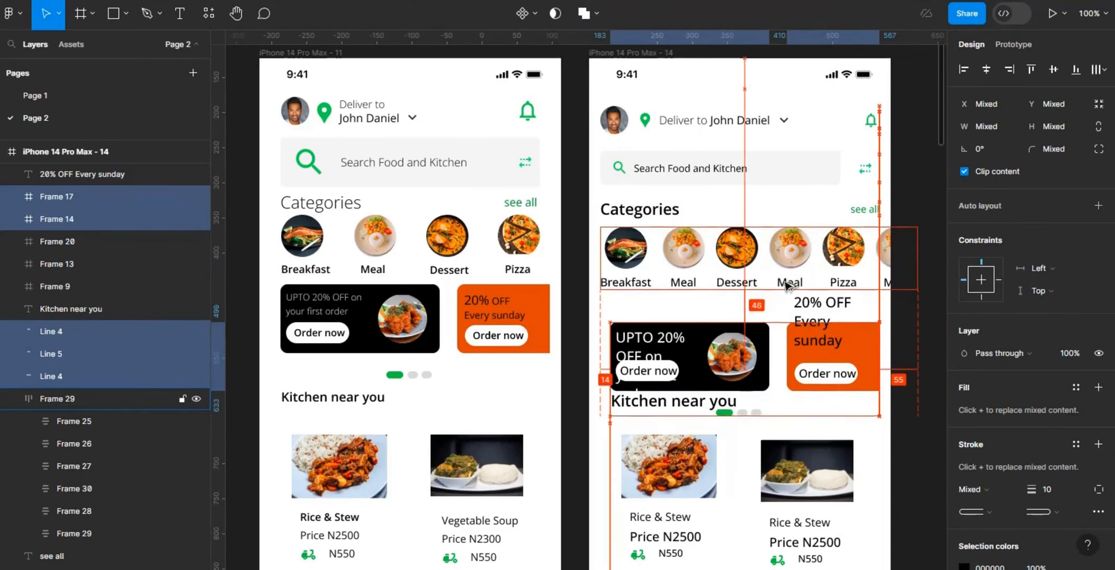
key(alt+shift+Up)
key(alt+Up)
key(alt+Up)
key(alt+Up)
key(alt+Up)
key(alt+Up)
key(alt+Up)
key(alt+Up)
key(alt+Up)
key(alt+Up)
key(alt+Up)
key(alt+Up)
key(alt+Up)
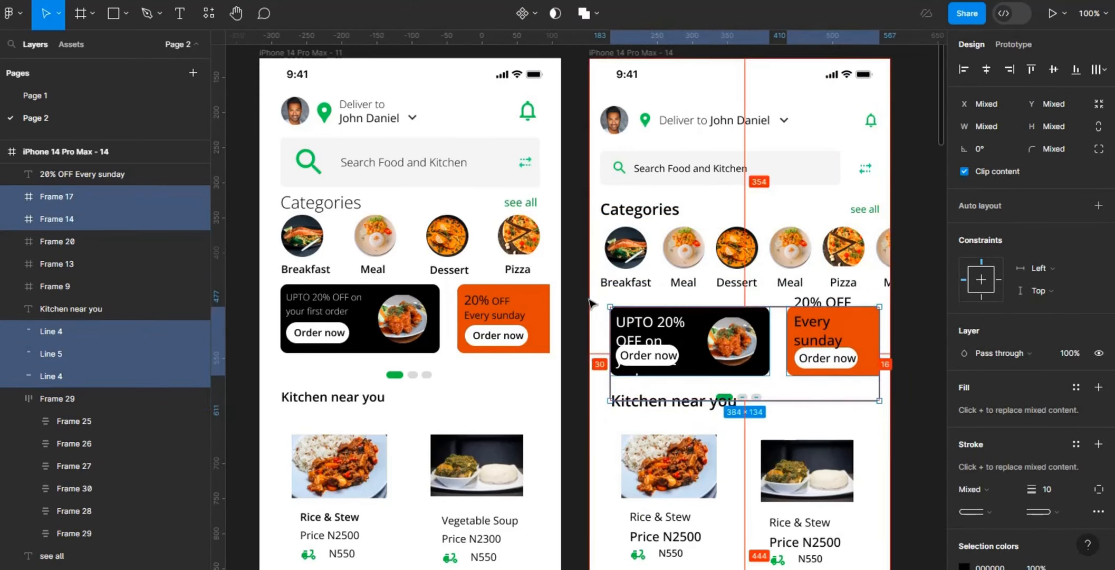
Step: Shift the promo cards and pagination dots left to the screen's 16 margin
key(shift+Left)
key(Left)
key(Left)
key(Left)
key(Left)
click(924, 334)
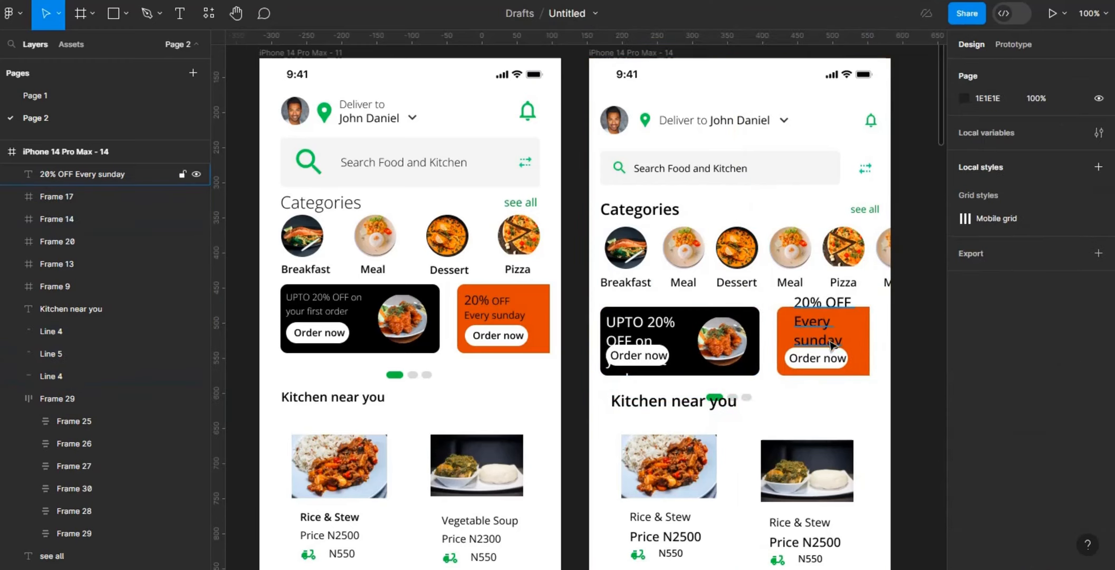
Step: Move the "20% OFF Every sunday" text and the orange promo card outside the phone screen frame
drag(831, 342, 921, 362)
drag(764, 337, 923, 445)
scroll(594, 134, up, 2)
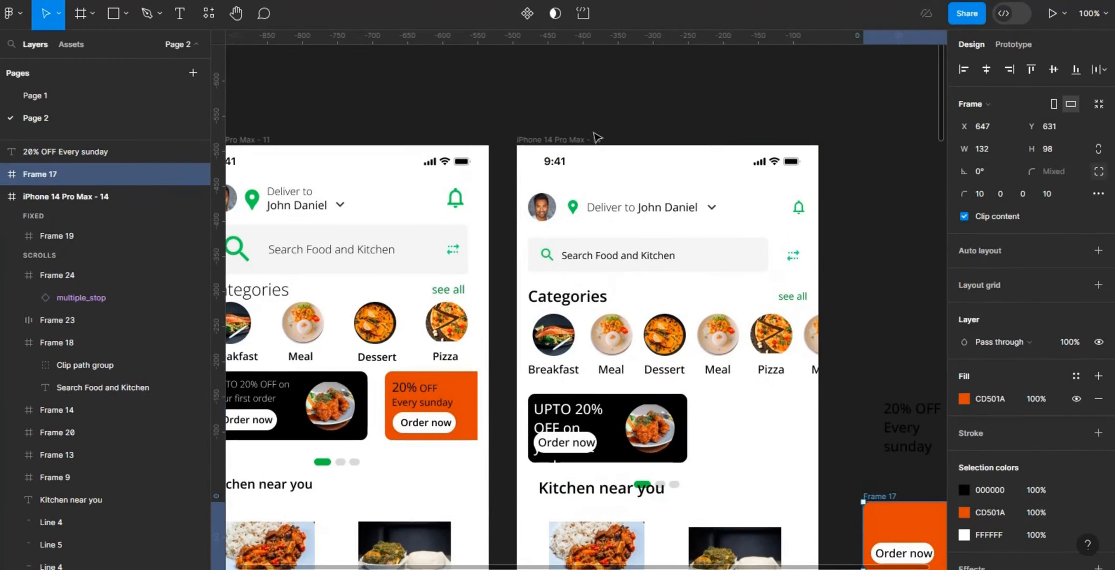
Step: Show the phone screen's layout grids and widen the black promo card to about 279
click(590, 139)
click(1076, 284)
click(1076, 307)
click(680, 411)
drag(687, 426, 725, 427)
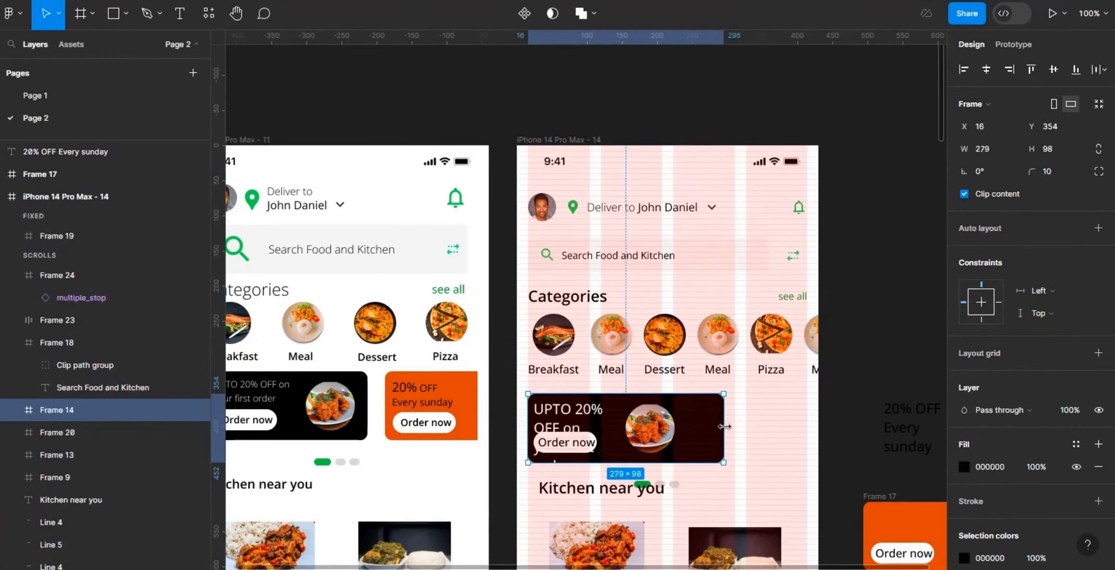
Step: Move the food photo to the black card's lower-right corner, widen the headline, and offset it 12 from the card's left and top edges
double_click(567, 421)
drag(613, 417, 692, 447)
click(649, 446)
click(673, 406)
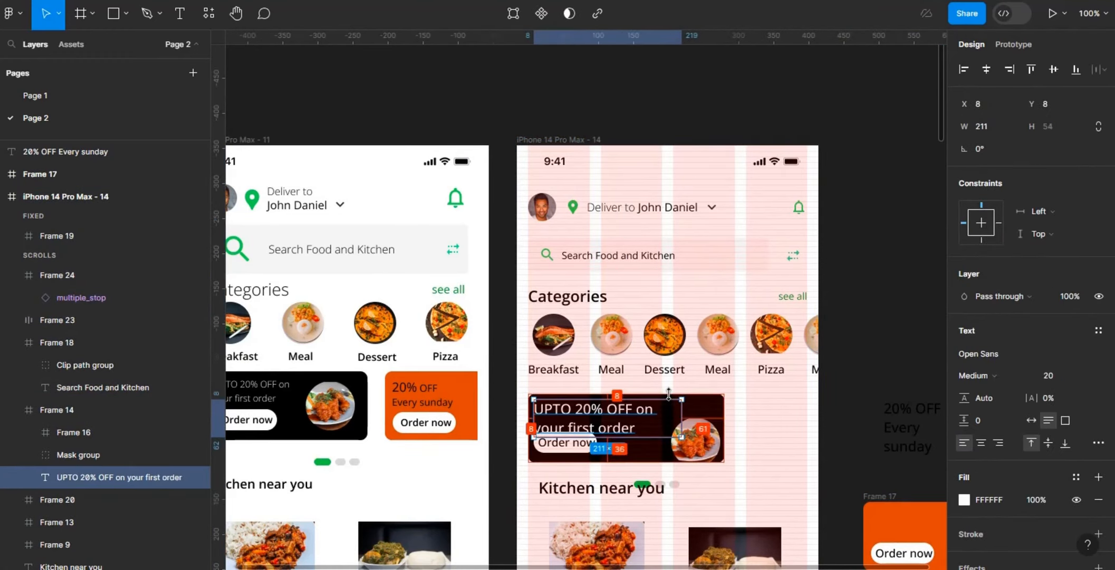
key(Down)
key(Down)
key(Down)
key(Down)
key(Right)
key(Right)
key(Right)
key(Right)
Step: Widen the black promo card to about 311 and scale its food photo up to about 118 × 118
drag(684, 421, 746, 415)
click(711, 409)
double_click(707, 440)
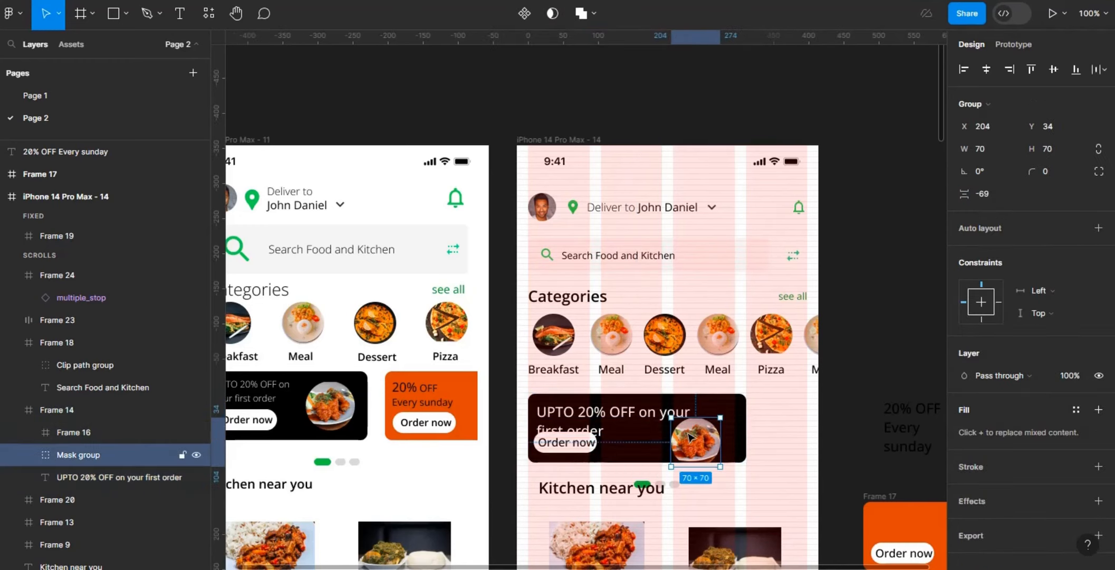
key(k)
drag(718, 465, 753, 489)
Step: Set the black card's headline to SemiBold 18 and narrow its text box so it clears the food photo
click(626, 415)
key(v)
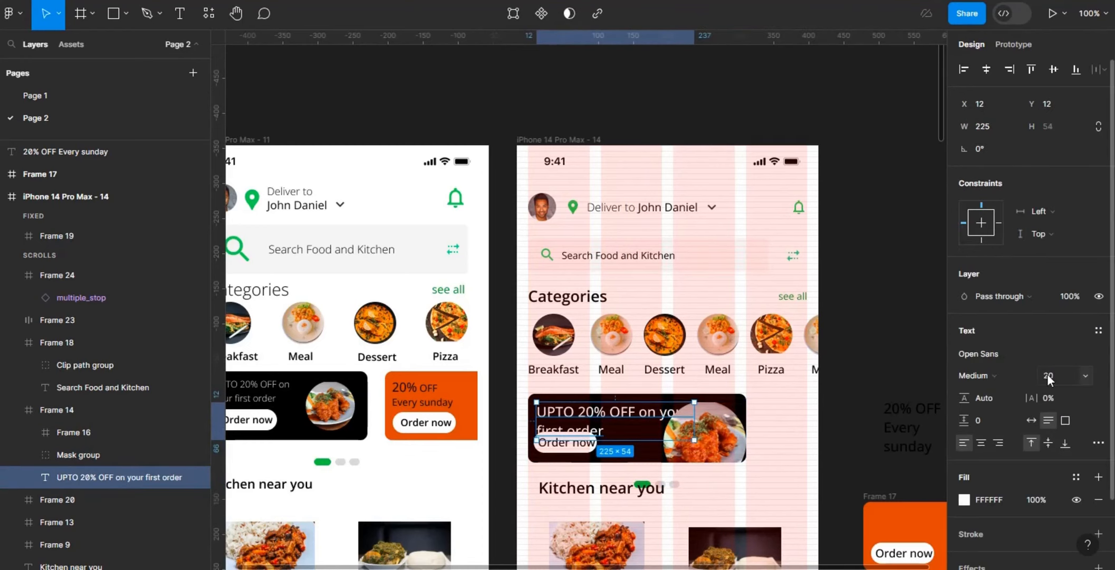
key(Return)
click(1009, 375)
click(1005, 393)
drag(694, 414, 670, 414)
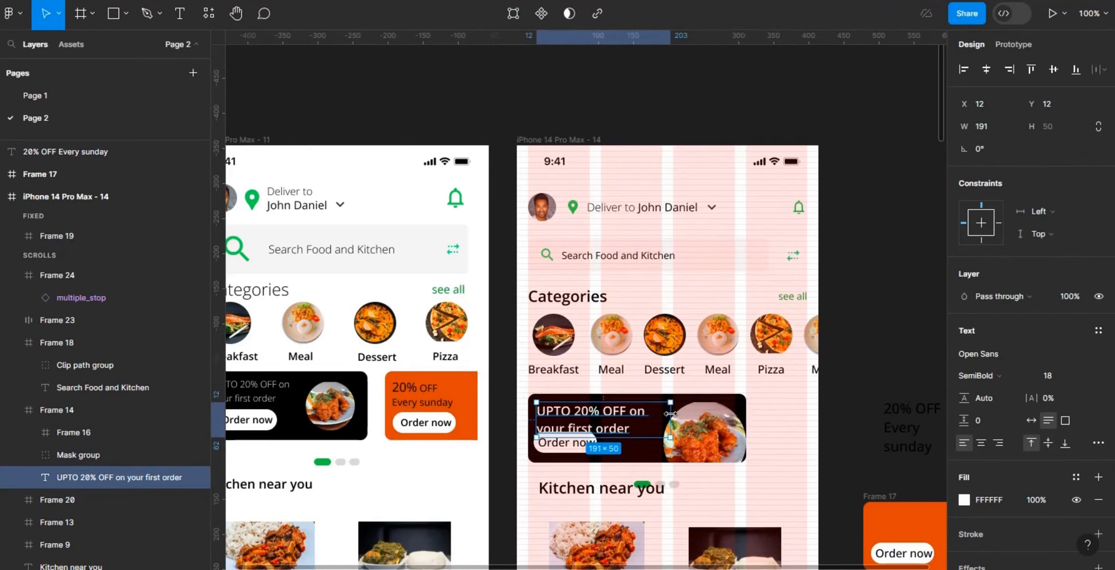
Step: Give the Order now button an auto layout with horizontal padding 8 and corner radius 8, and place it below the headline
click(551, 453)
key(shift+a)
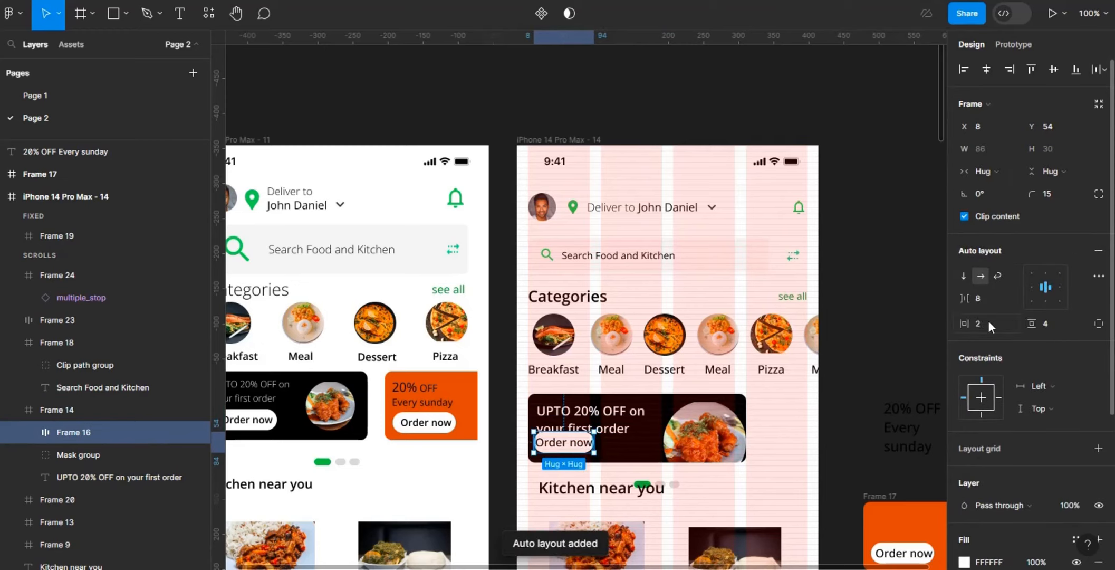
click(988, 321)
text(8)
click(1054, 329)
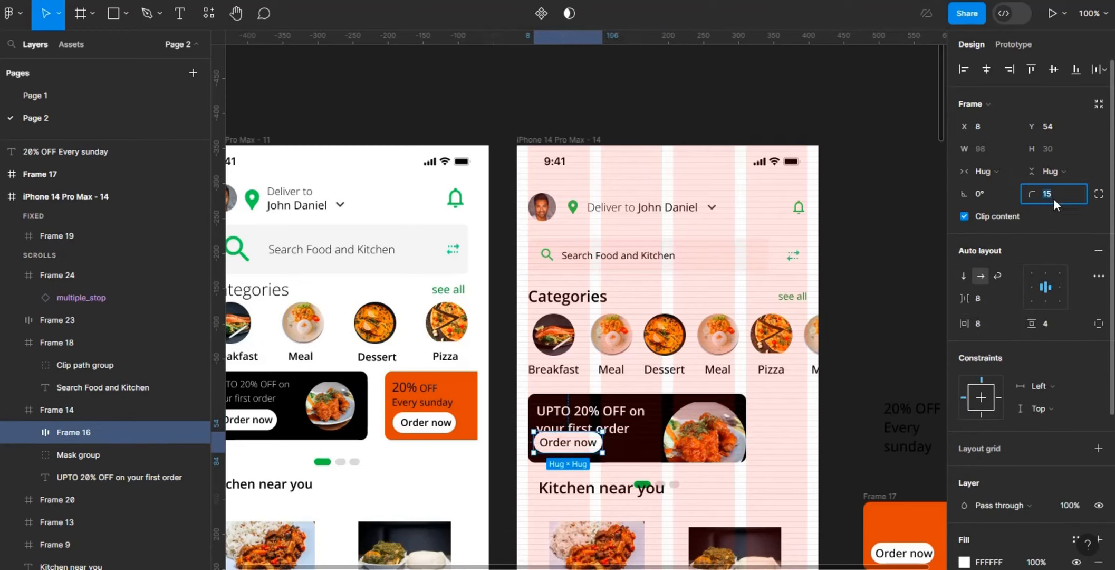
text(8)
key(Return)
drag(582, 444, 584, 465)
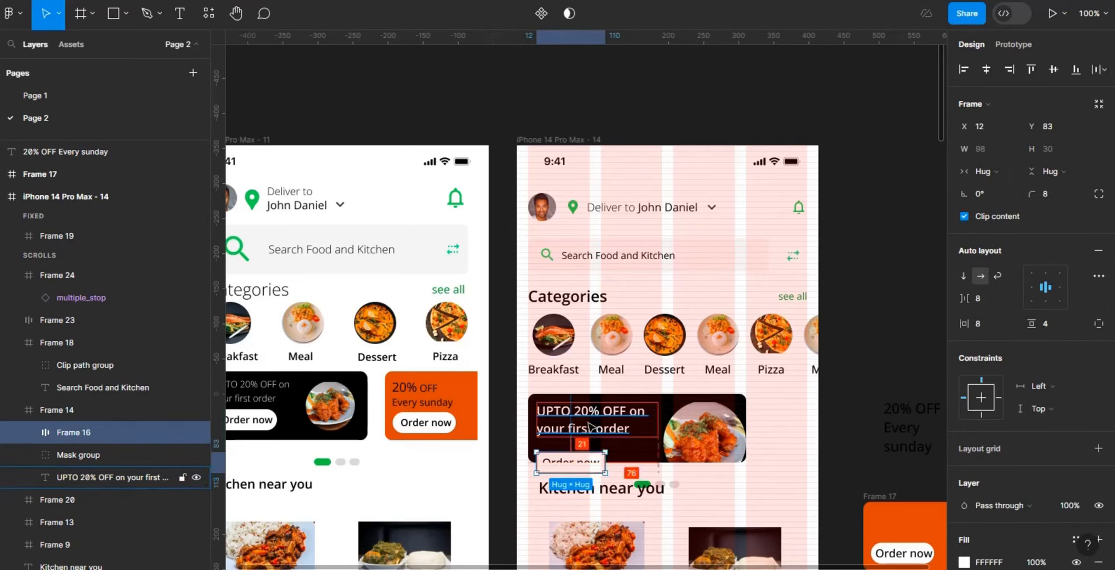
drag(590, 426, 589, 419)
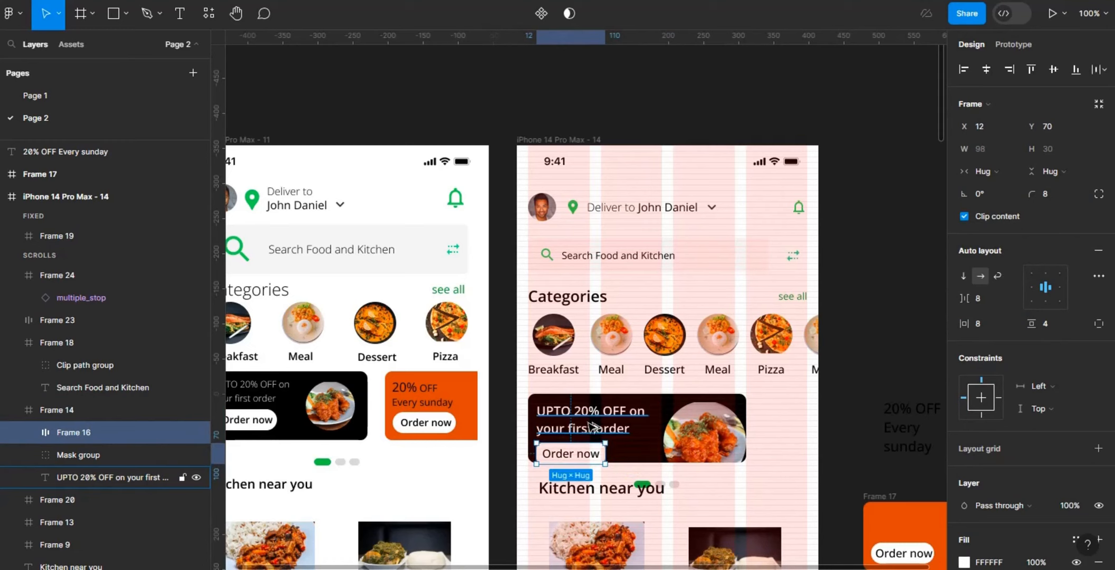
Step: Set the black promo card's corner radius to 12 and its height to 112
click(658, 401)
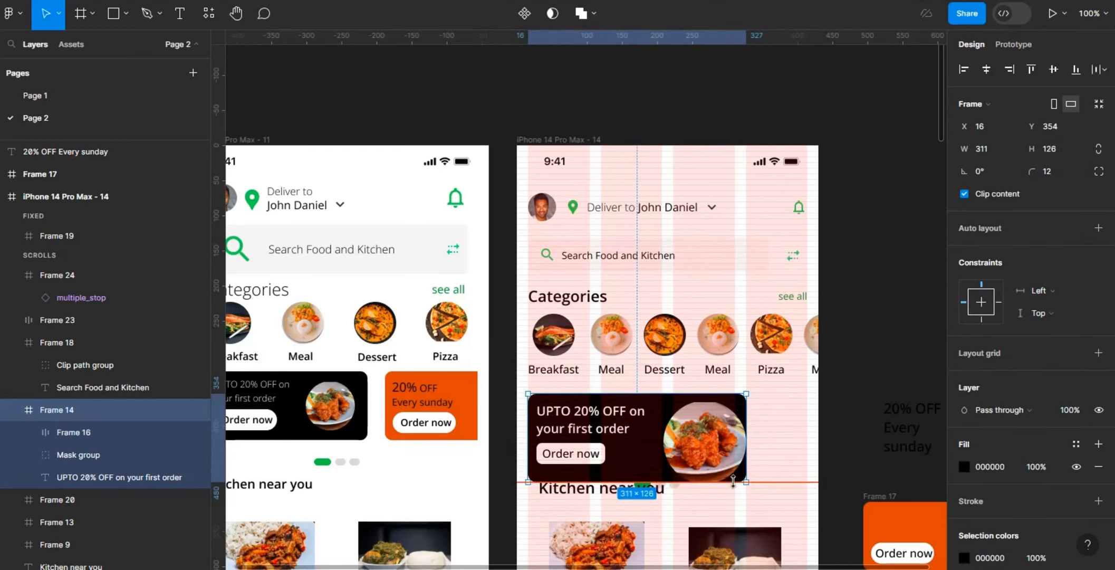
click(589, 458)
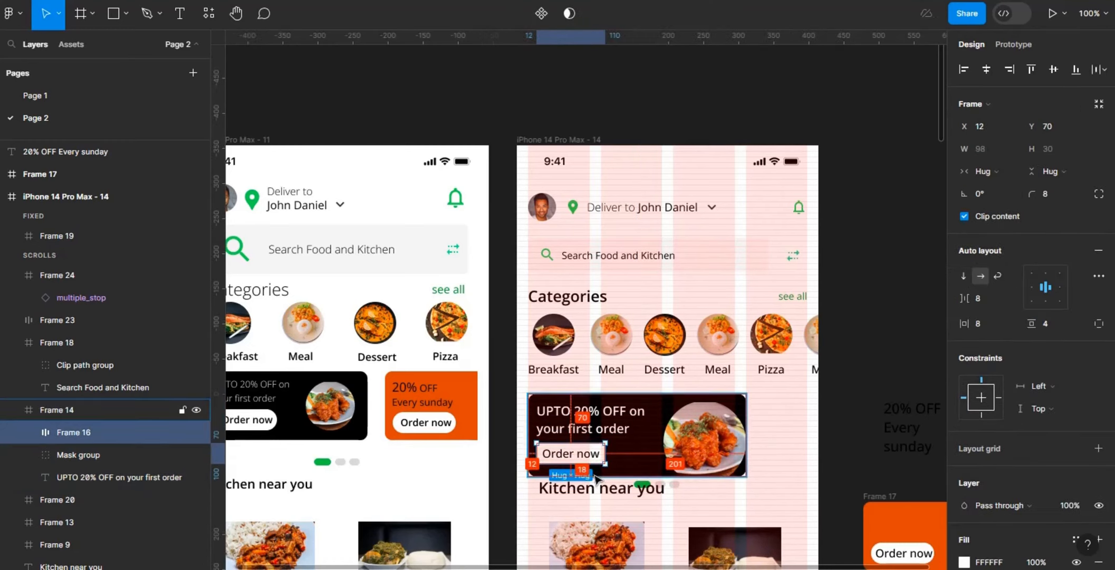
click(686, 433)
click(709, 399)
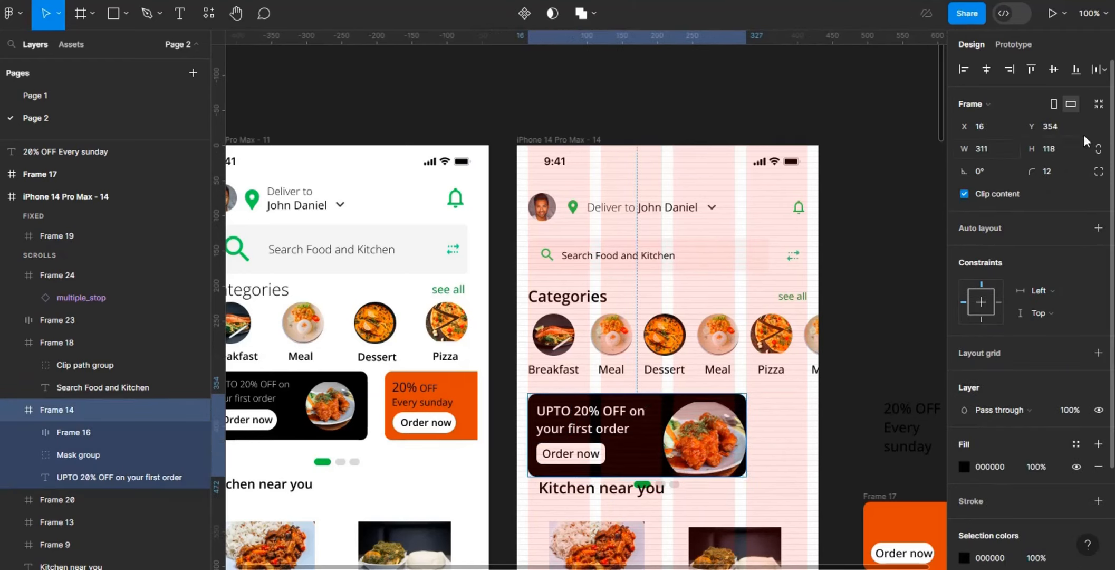
key(Down)
key(Down)
key(Down)
key(Down)
key(Down)
key(Down)
Step: Shift the food photo toward the black card's lower-right corner and set the headline's text width to 175
double_click(708, 438)
drag(708, 437, 715, 441)
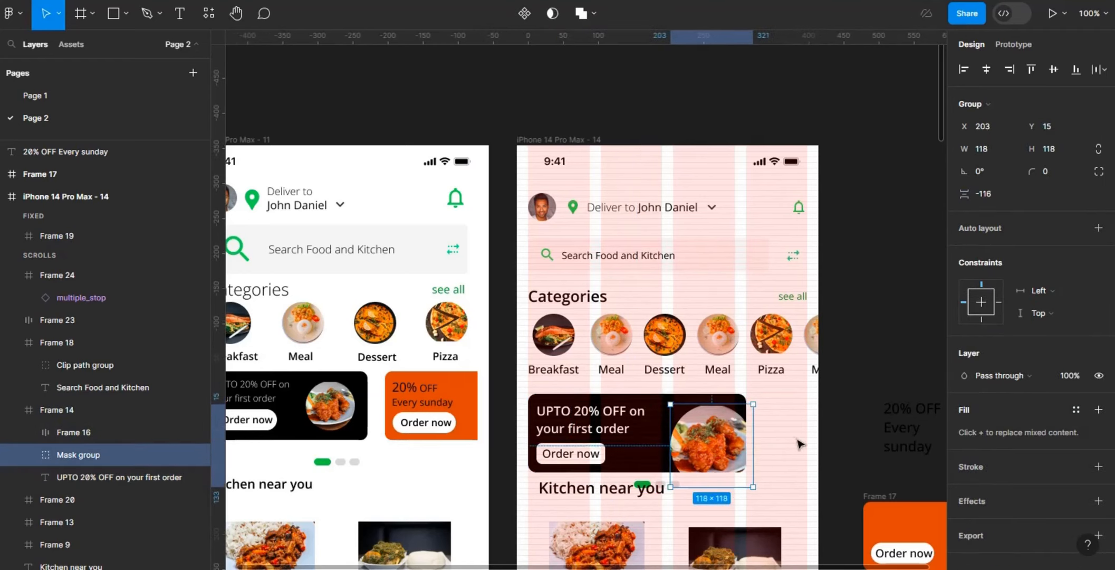
click(799, 442)
click(603, 423)
double_click(603, 423)
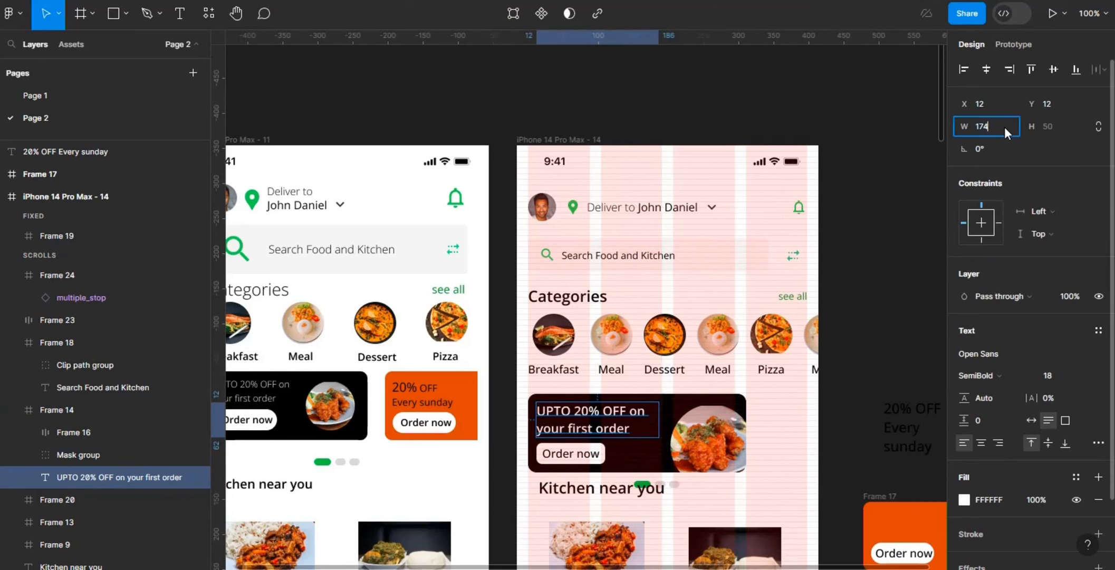
click(832, 415)
Step: Duplicate the black promo card within the phone screen frame and place the copy to its right with a gap of 16
click(57, 409)
key(ctrl+d)
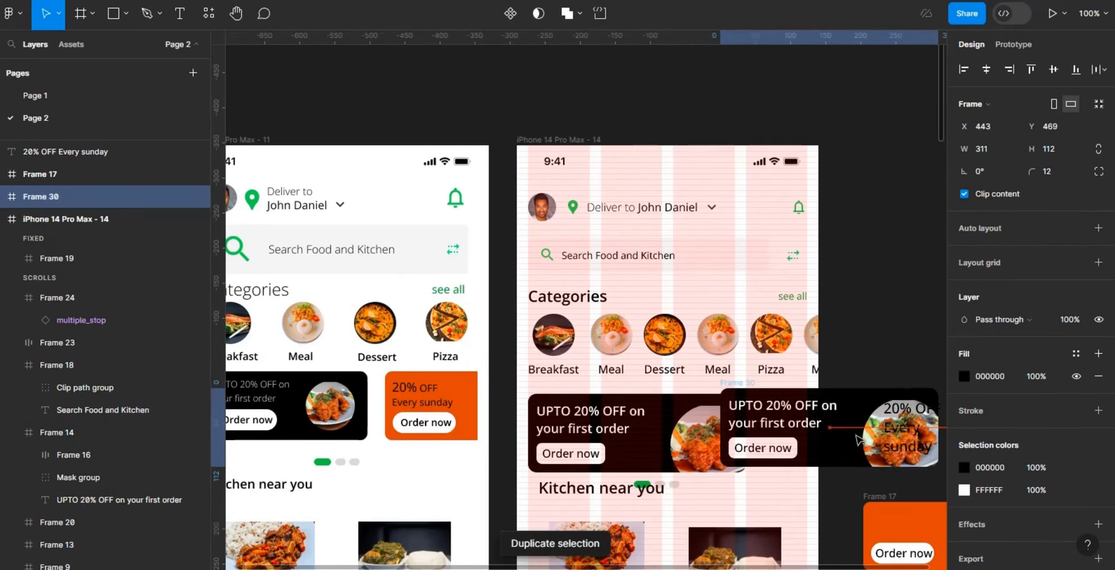
drag(53, 197, 142, 292)
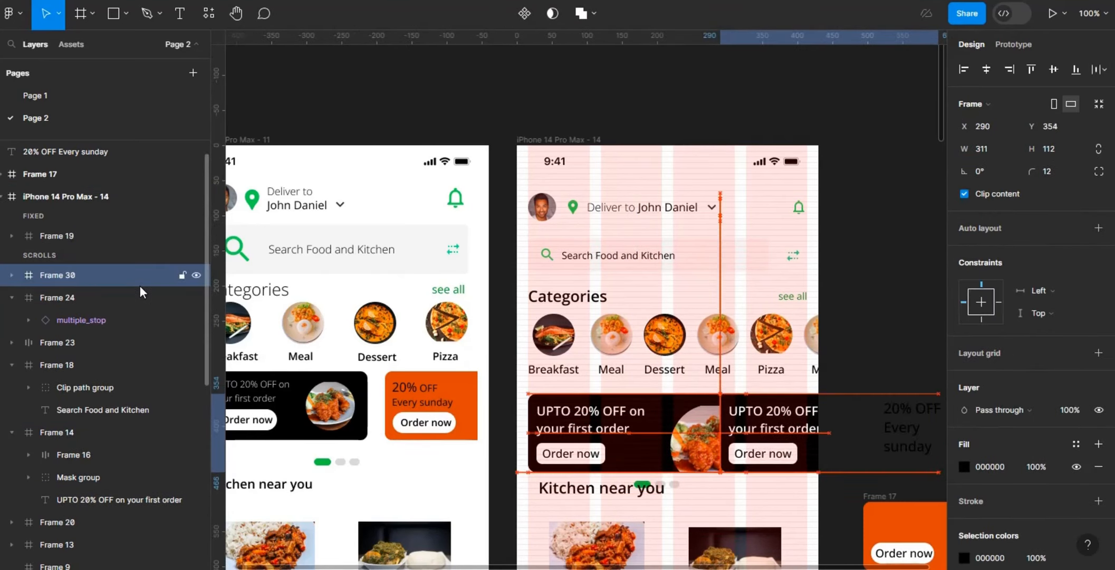
key(shift+Right)
key(shift+Right)
key(Left)
key(Left)
key(Left)
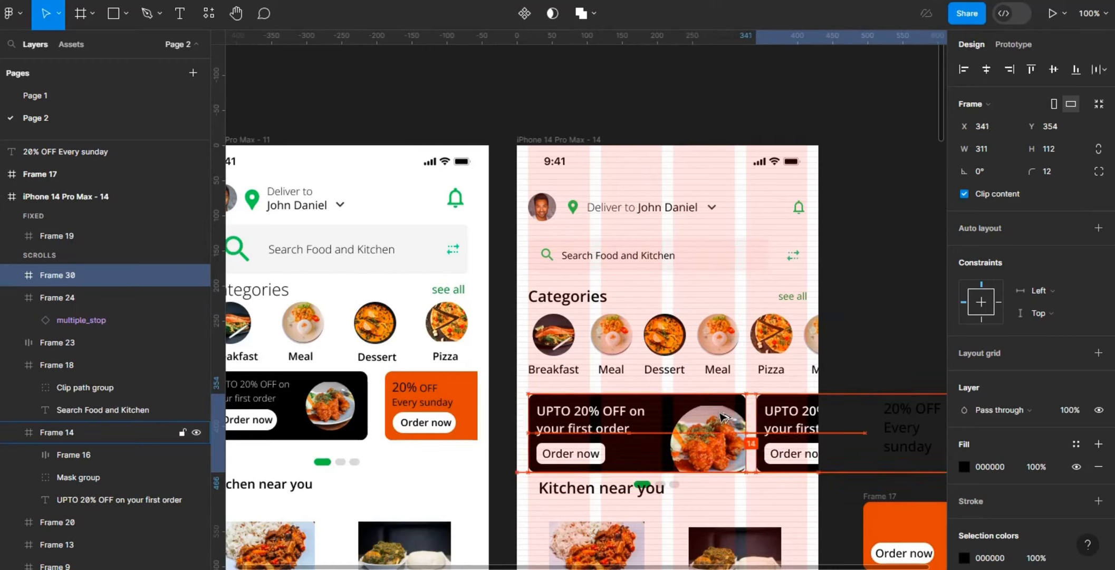
Step: Replace the second promo card's headline with "20% off every Sunday"
scroll(750, 357, right, 3)
double_click(637, 426)
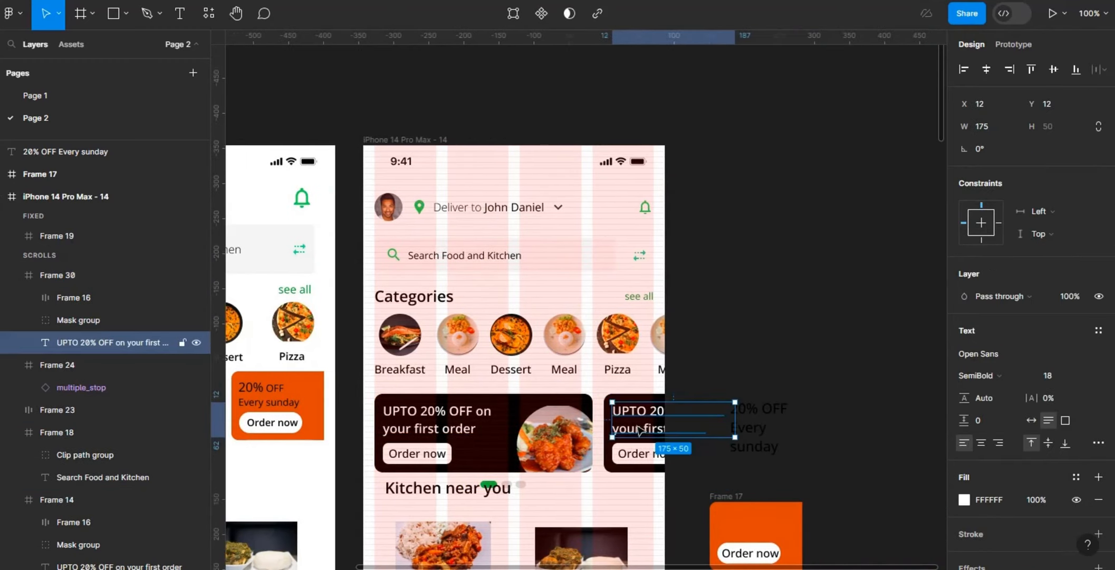
double_click(639, 427)
text(20% off every Sunday)
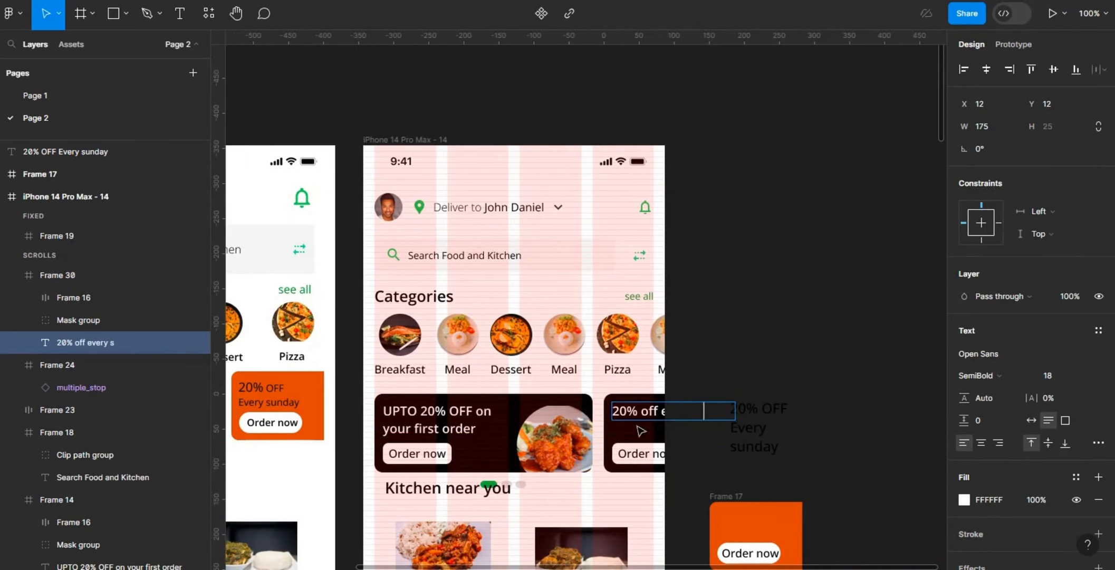
click(824, 400)
Step: Change the second promo card's fill to the orange CD501A
click(815, 417)
click(964, 466)
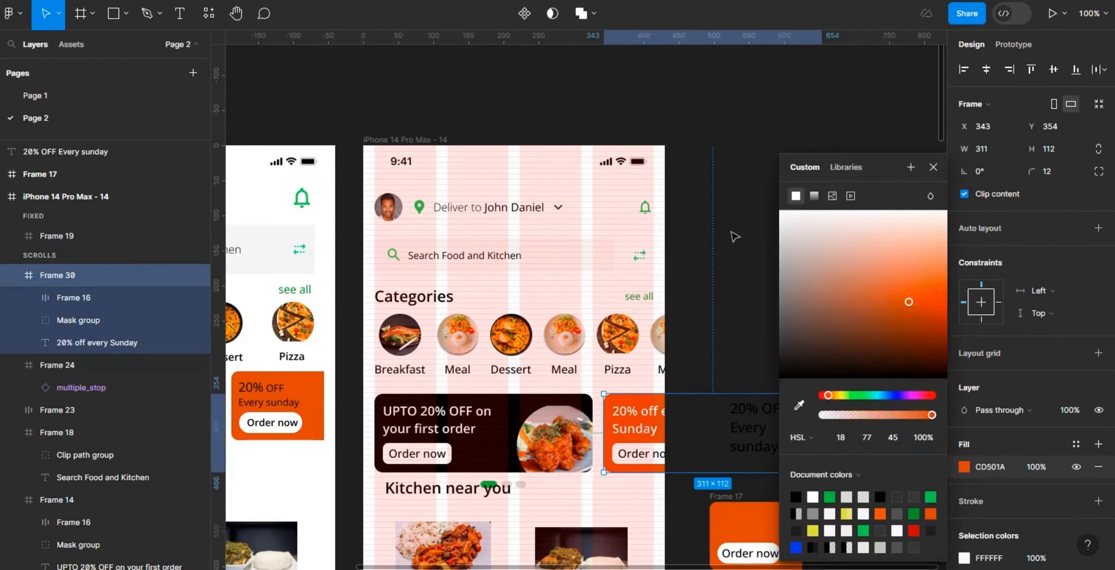
click(735, 237)
Step: Move the "Kitchen near you" heading below the pagination dots and align it with the screen's left margin
scroll(475, 253, down, 5)
click(468, 248)
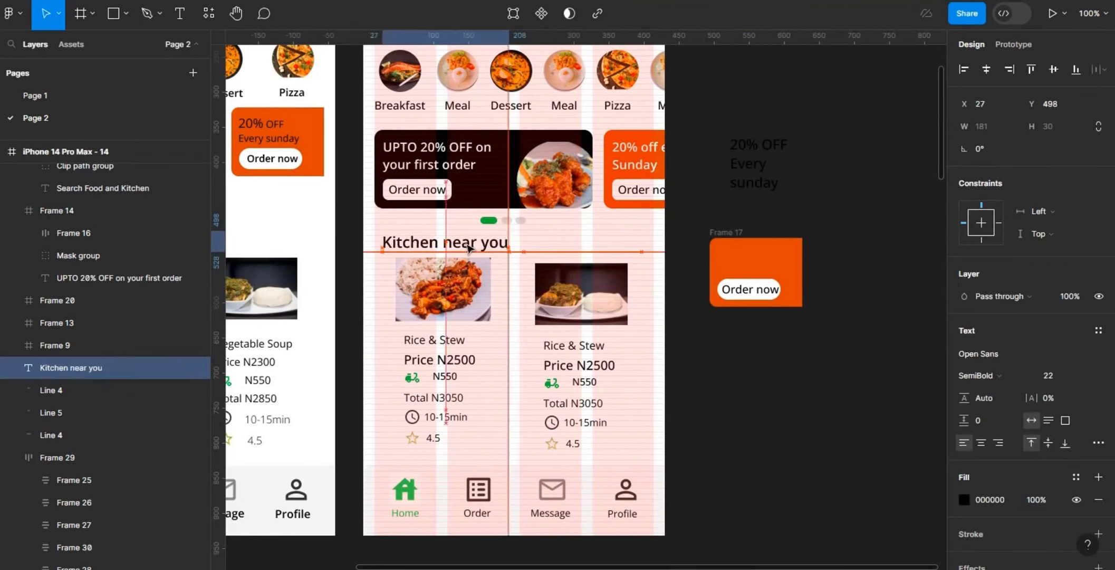
drag(468, 244, 460, 244)
click(519, 220)
click(544, 224)
Step: Draw a frame about 27 × 16 beside the old pagination dots and fill it with green 38C42C sampled from the active dot
key(f)
drag(549, 219, 568, 227)
click(1099, 443)
click(964, 466)
click(799, 405)
click(491, 221)
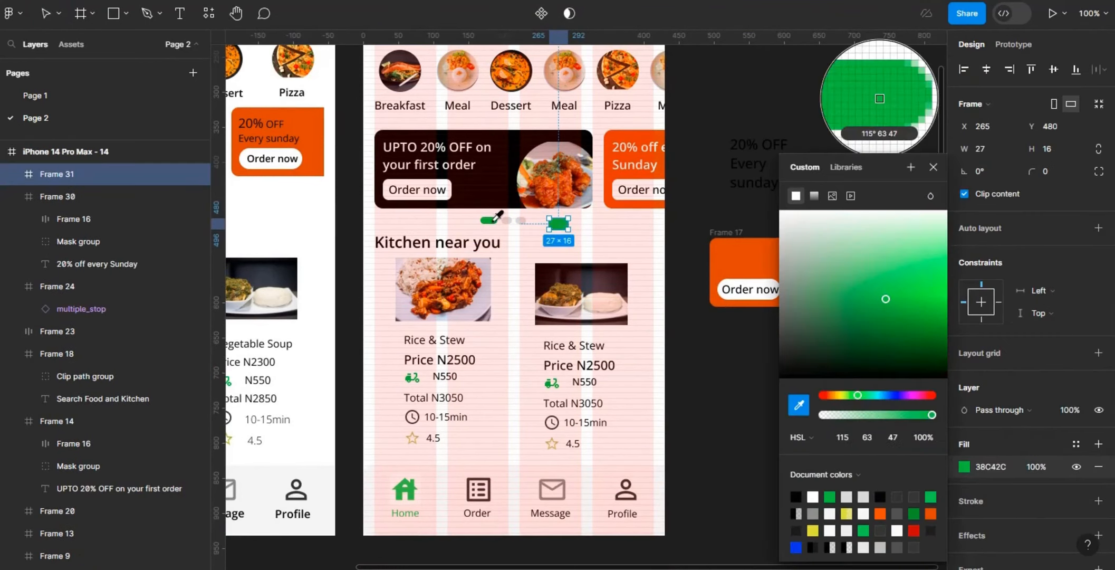
Step: Resize the new green indicator to 32 × 8 and set its corner radius to 8
click(1064, 143)
text(8)
key(Return)
key(Return)
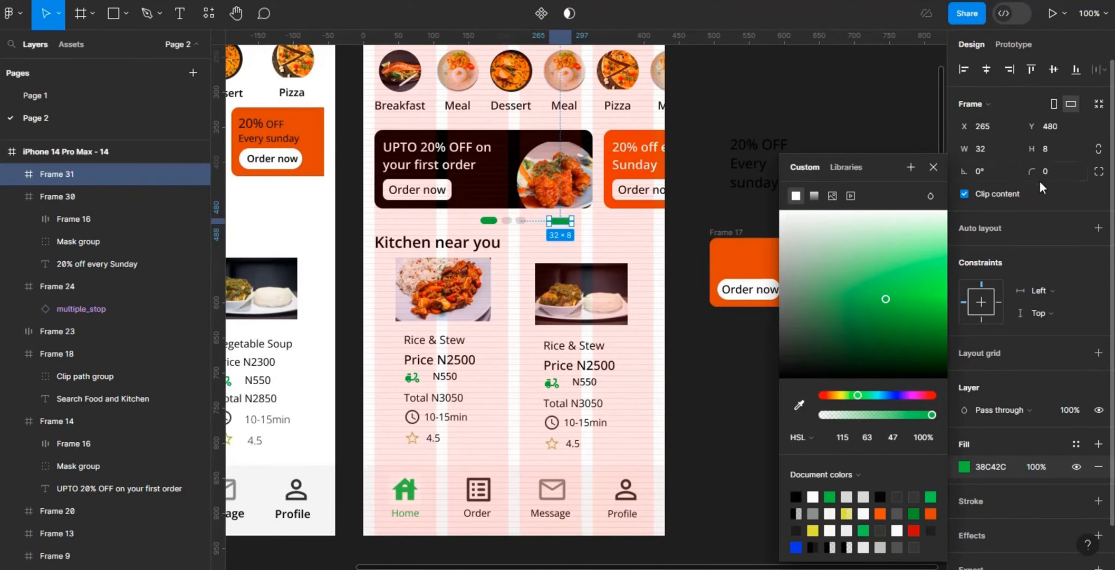
click(1046, 174)
text(8)
click(596, 239)
Step: Duplicate the green indicator to its right and set the copy's width to 16
drag(562, 224, 591, 225)
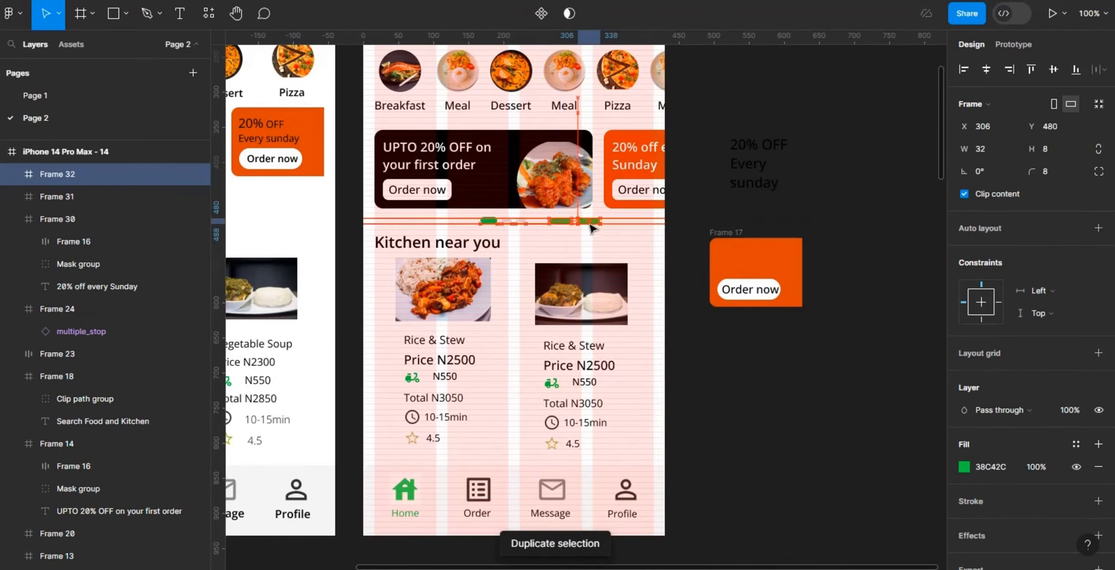
click(1001, 146)
text(16)
key(Return)
Step: Fill the shorter indicator with the light grey sampled from the old inactive pagination dot
click(965, 467)
click(799, 405)
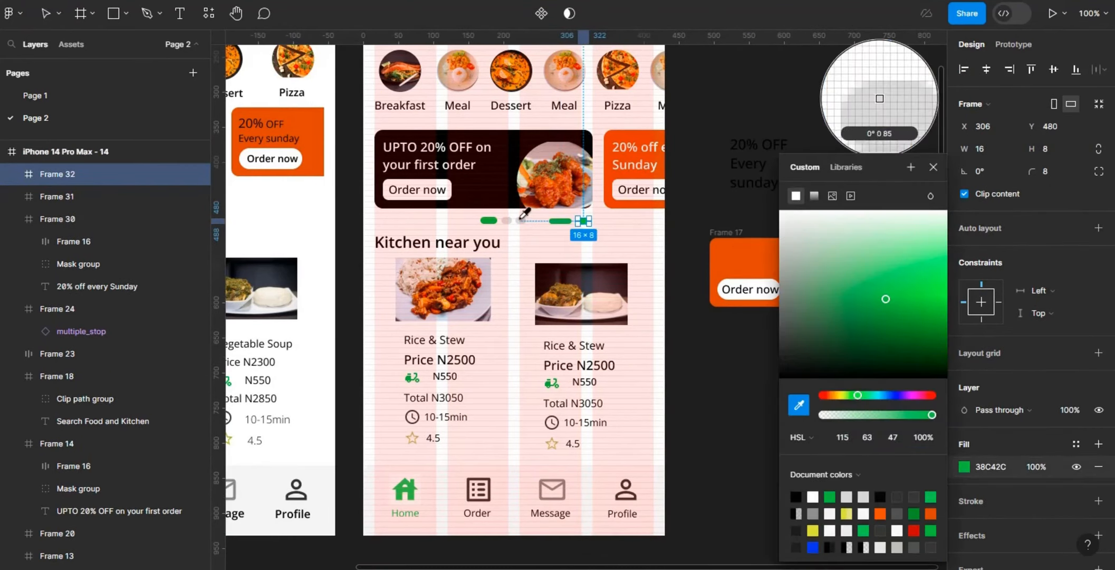
click(520, 220)
click(647, 225)
Step: Combine the green and grey indicators in a horizontal auto layout
click(584, 221)
shift+click(561, 221)
click(1100, 251)
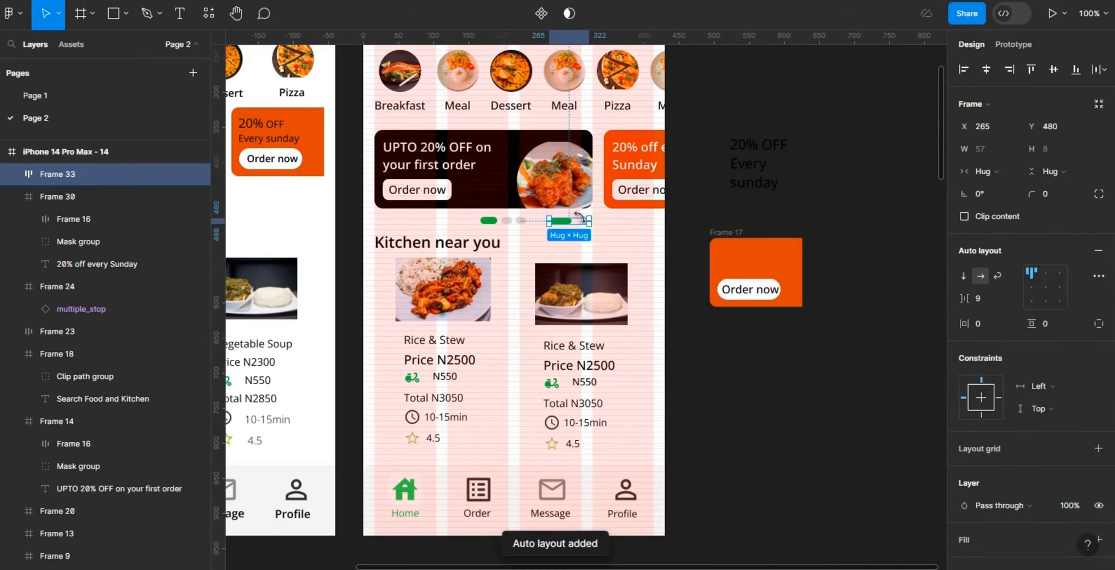
Step: Duplicate the grey indicator and combine all three indicators in a horizontal auto layout with a gap of 12
click(582, 221)
key(ctrl+d)
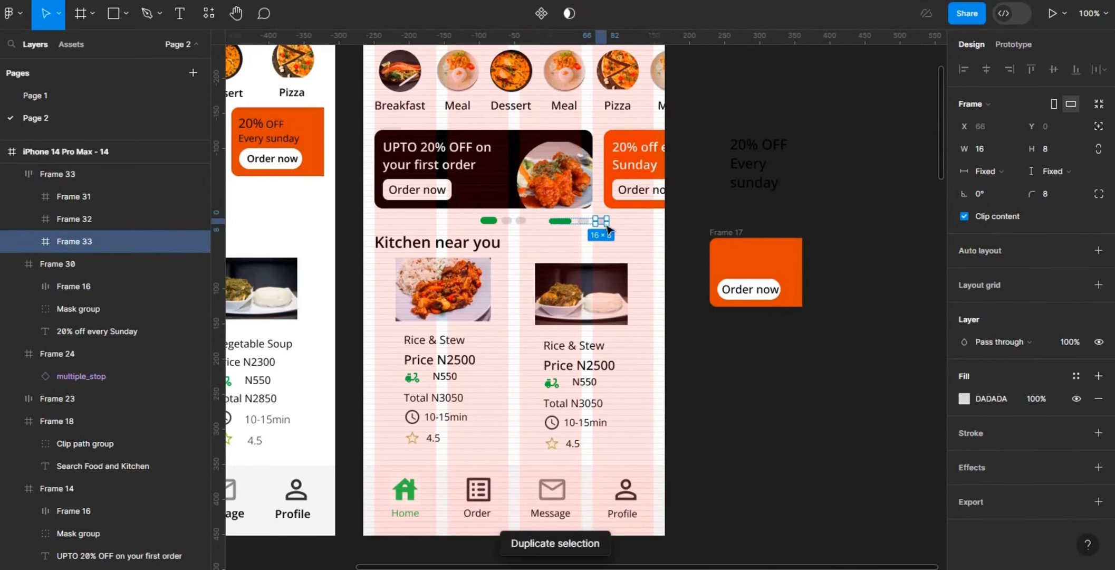
shift+click(584, 221)
shift+click(561, 221)
click(1098, 251)
click(989, 298)
text(12)
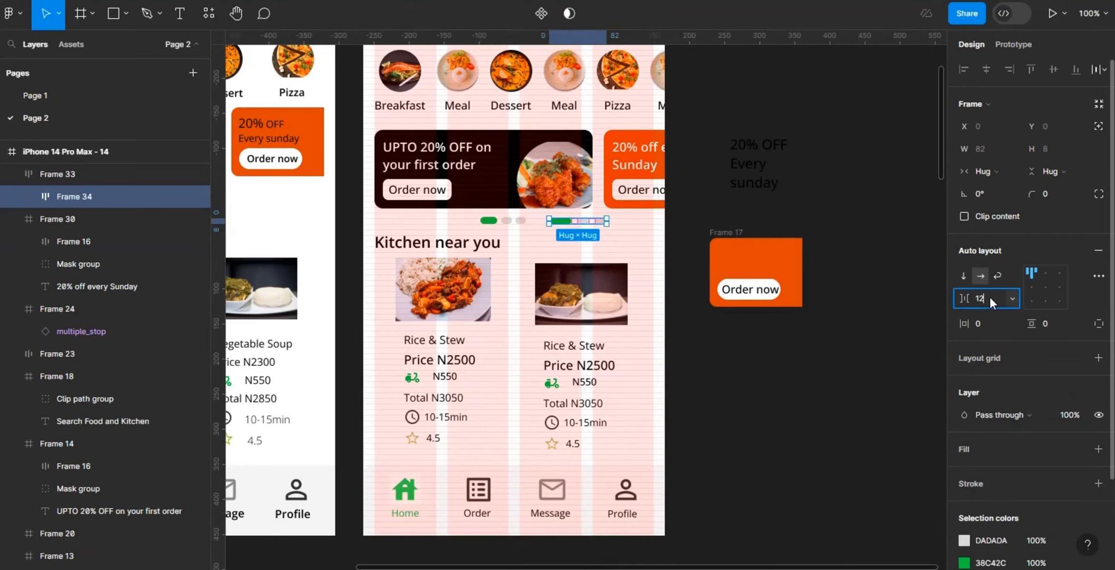
key(Return)
Step: Delete the three old pagination dots beneath the promo card
click(520, 221)
key(Delete)
click(506, 221)
key(Delete)
click(495, 219)
key(Delete)
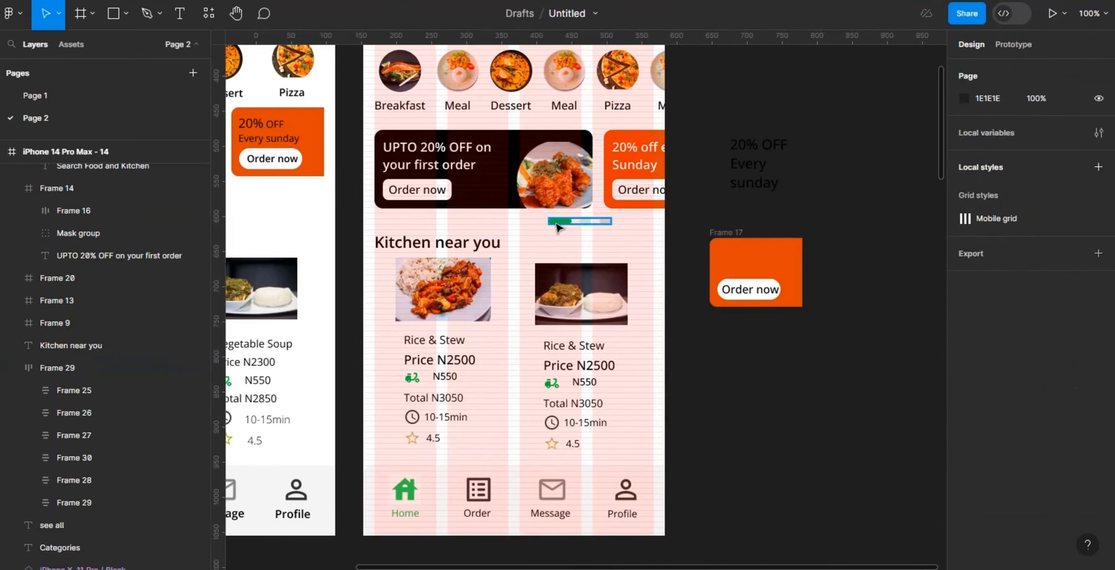
Step: Centre the new pagination horizontally on the screen and nudge it down to Y 482
click(557, 221)
click(985, 70)
key(alt)
key(Down)
key(Down)
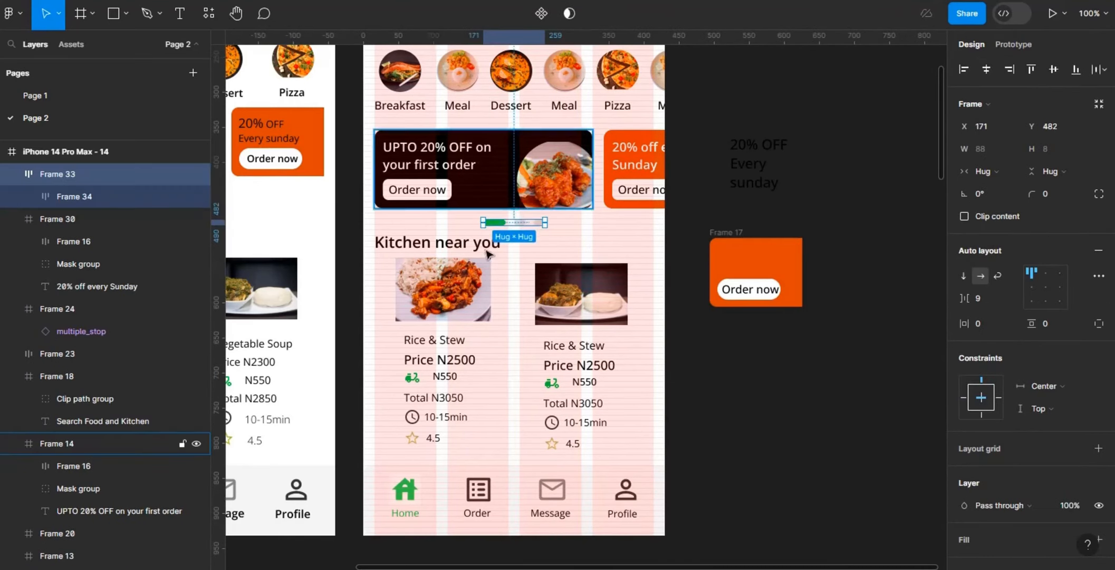
Step: Move the Kitchen near you heading down to Y 514, leaving 24 below the pagination
click(490, 247)
key(alt)
key(Down)
key(Down)
key(Down)
key(Down)
key(Down)
key(Down)
key(Down)
key(Down)
key(Down)
key(Down)
key(Down)
key(Down)
key(Down)
key(Down)
key(Down)
key(Down)
key(Down)
key(Down)
key(Down)
key(Down)
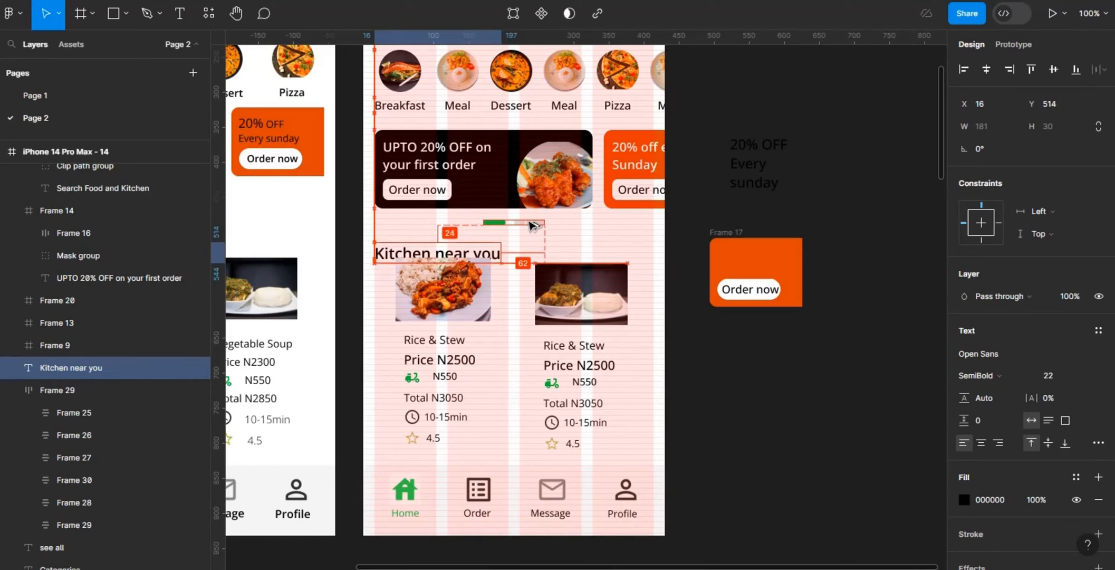
Step: Align the Rice & Stew card with the heading's left edge and place a copy of its photo on the empty canvas
click(801, 399)
drag(462, 339, 887, 376)
double_click(458, 323)
double_click(467, 319)
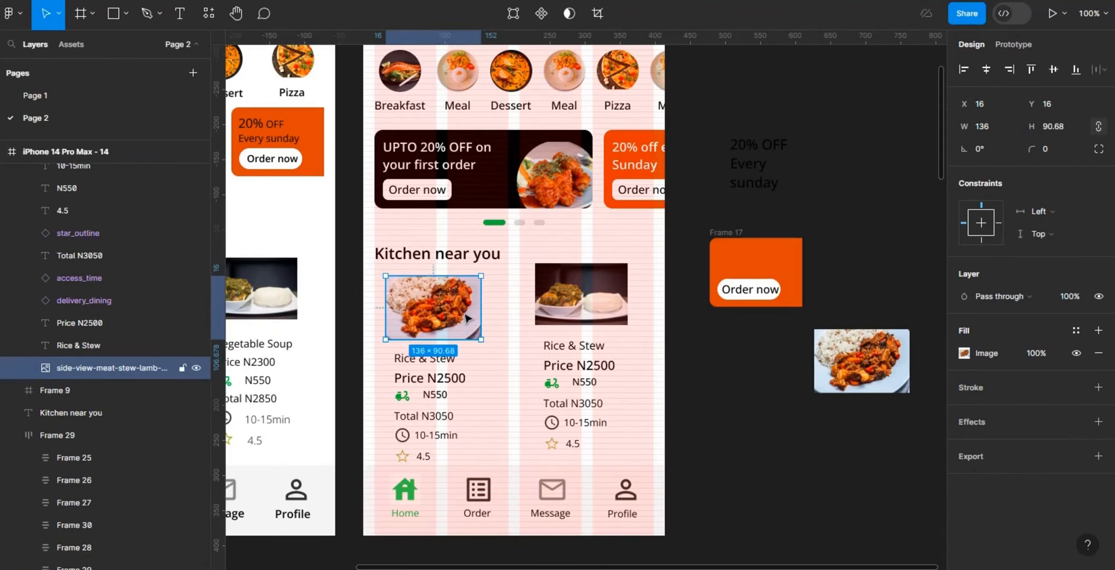
Step: Position the photo inside the Rice & Stew card at X 12, Y 12 and set its width to 167
drag(482, 292, 505, 291)
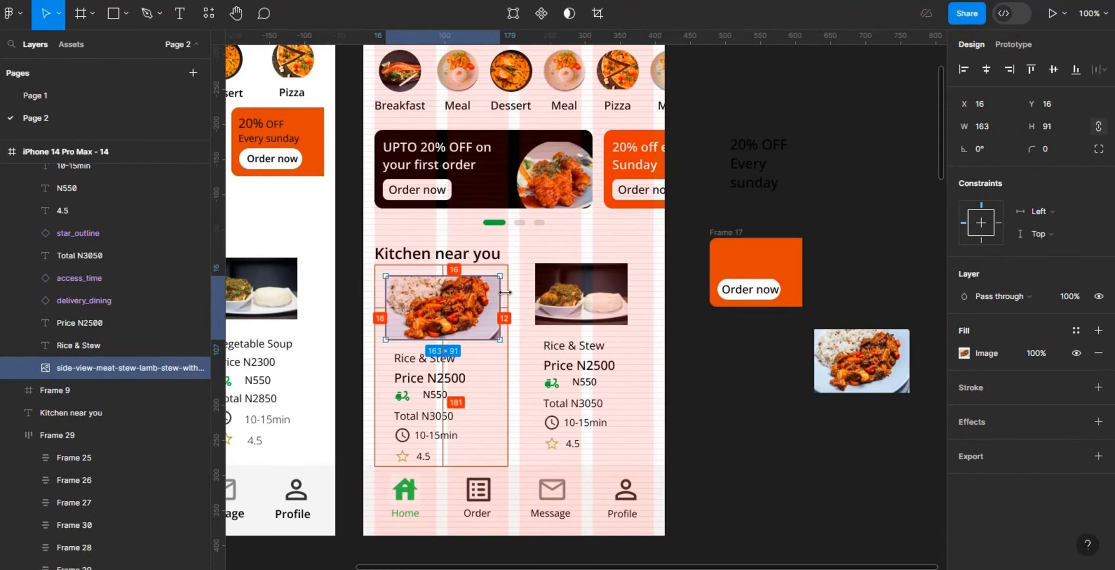
key(Left)
key(Left)
key(Left)
key(Left)
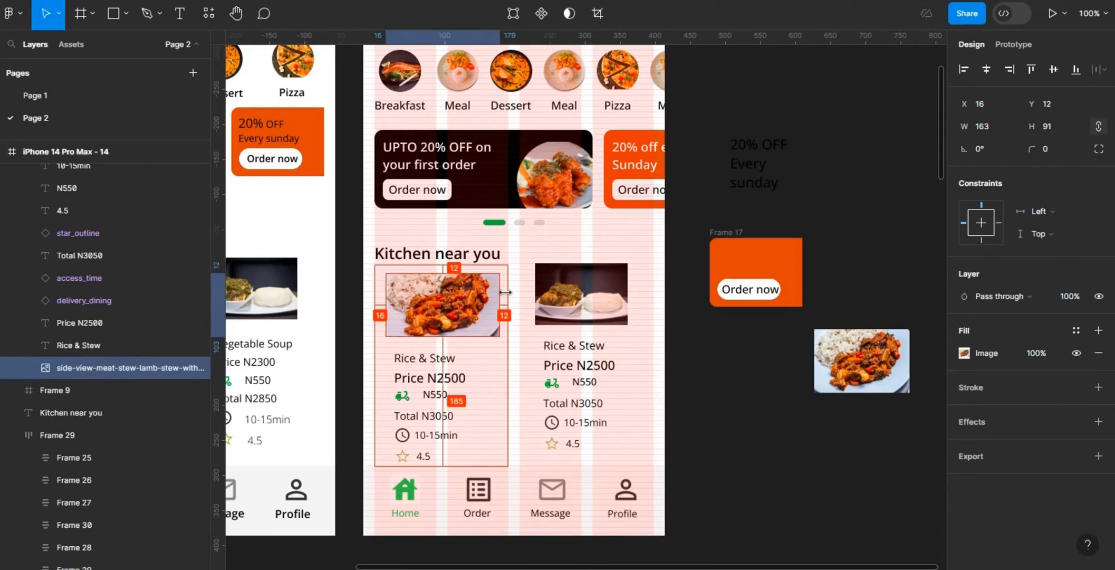
key(Up)
key(Up)
key(Up)
key(Up)
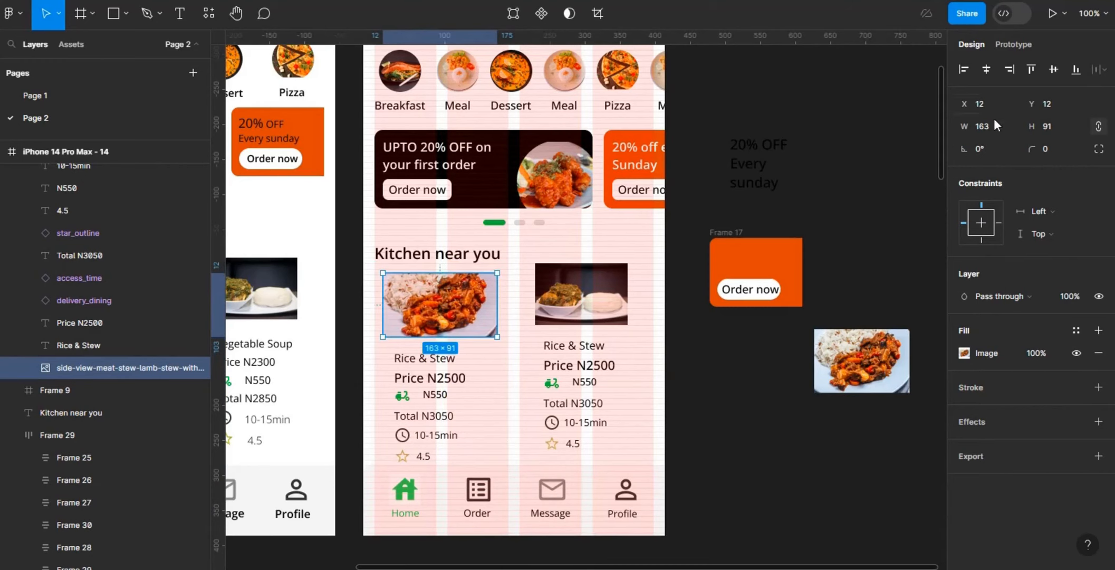
text(7)
key(Return)
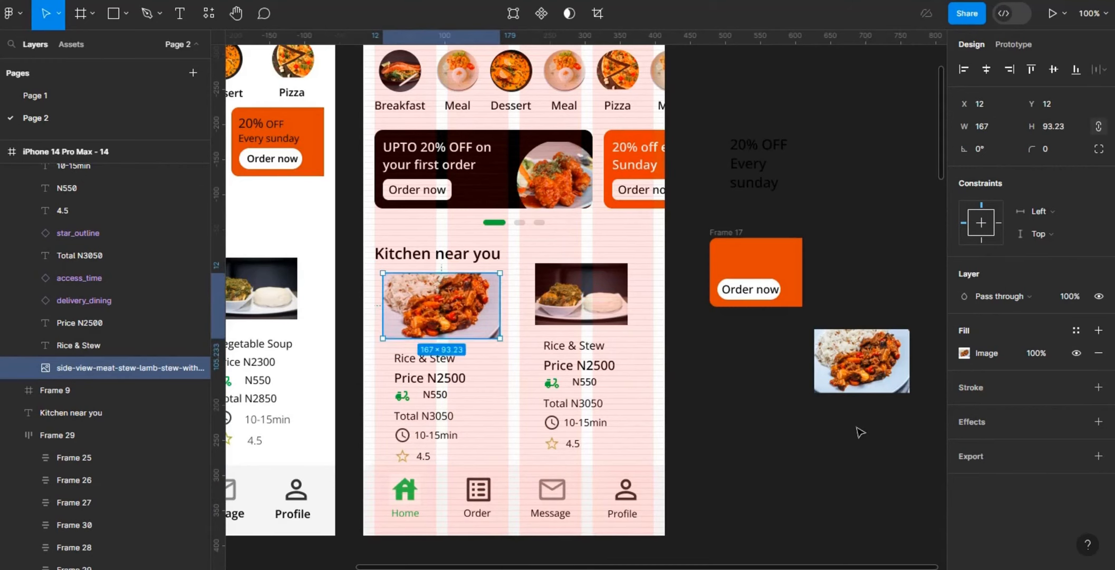
Step: Draw a 167 × 96 frame on the empty canvas beneath the copied food photo
key(f)
drag(720, 406, 901, 475)
click(1002, 150)
text(167)
key(Return)
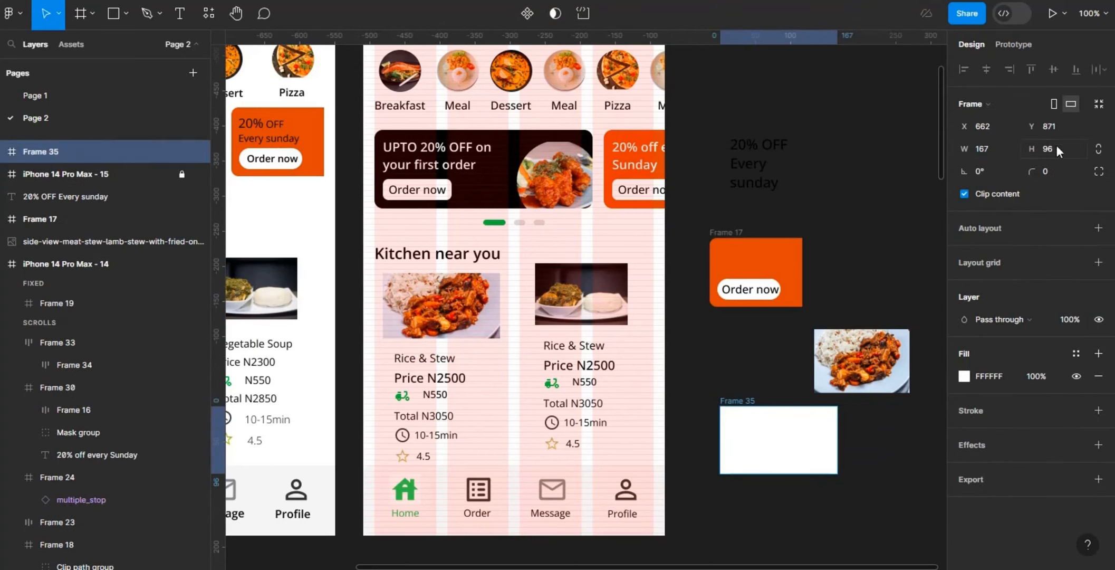
Step: Put a copy of the rice photo into the new frame and scale it proportionally to cover the whole frame
drag(862, 361, 789, 457)
key(k)
drag(742, 426, 724, 409)
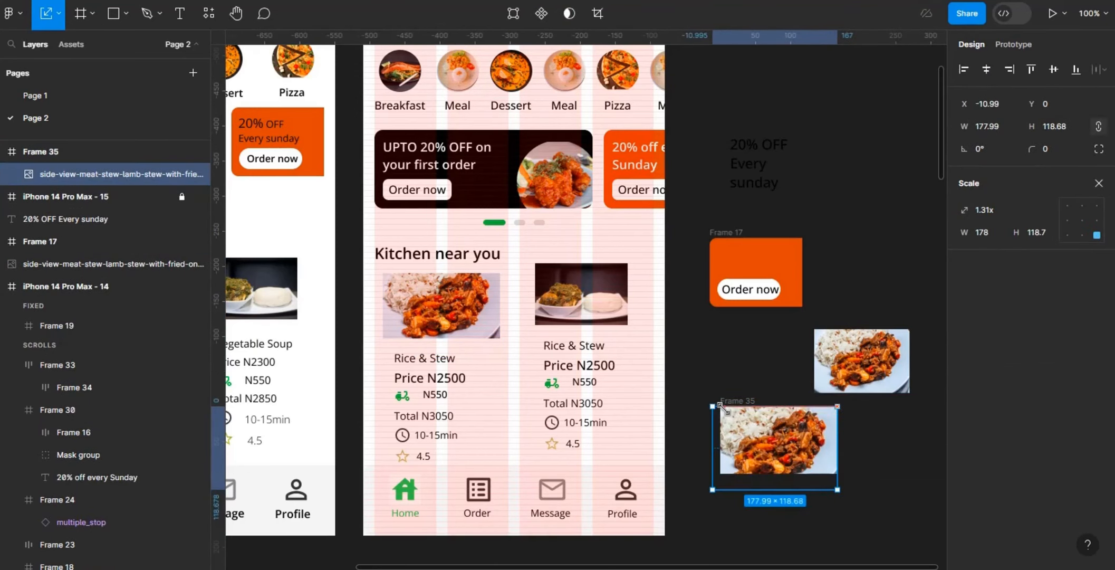
drag(743, 449, 748, 450)
Step: Replace the photo in the Rice & Stew card with the framed, cropped photo
click(738, 401)
double_click(477, 311)
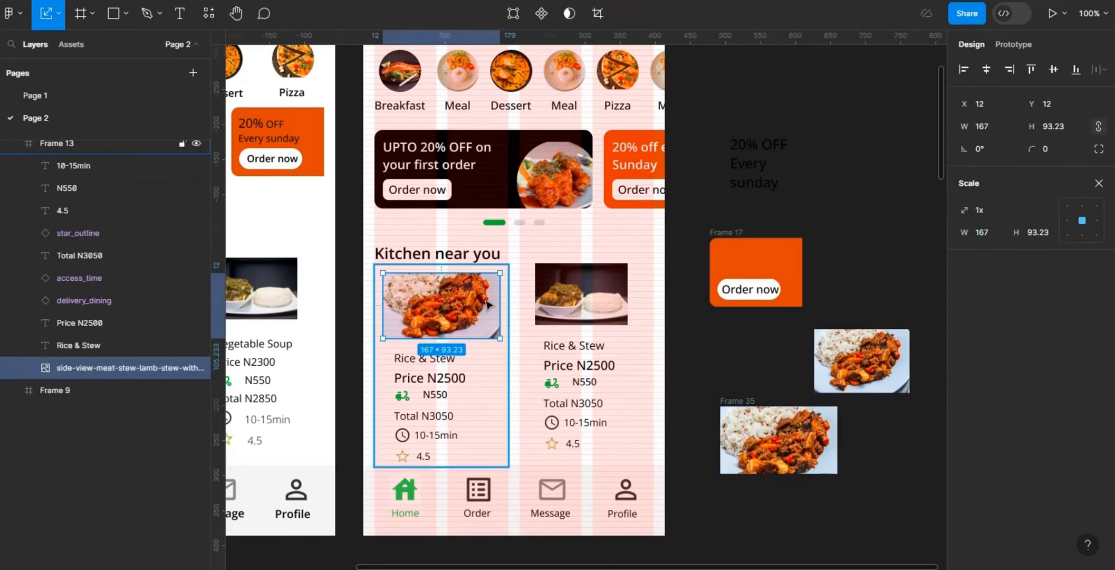
right_click(480, 312)
click(563, 189)
Step: Move the Rice & Stew title under the photo's left edge, then change the price text to #2500 and place it beneath
drag(437, 359, 406, 377)
key(Down)
double_click(437, 379)
key(BackSpace)
text(#)
click(453, 379)
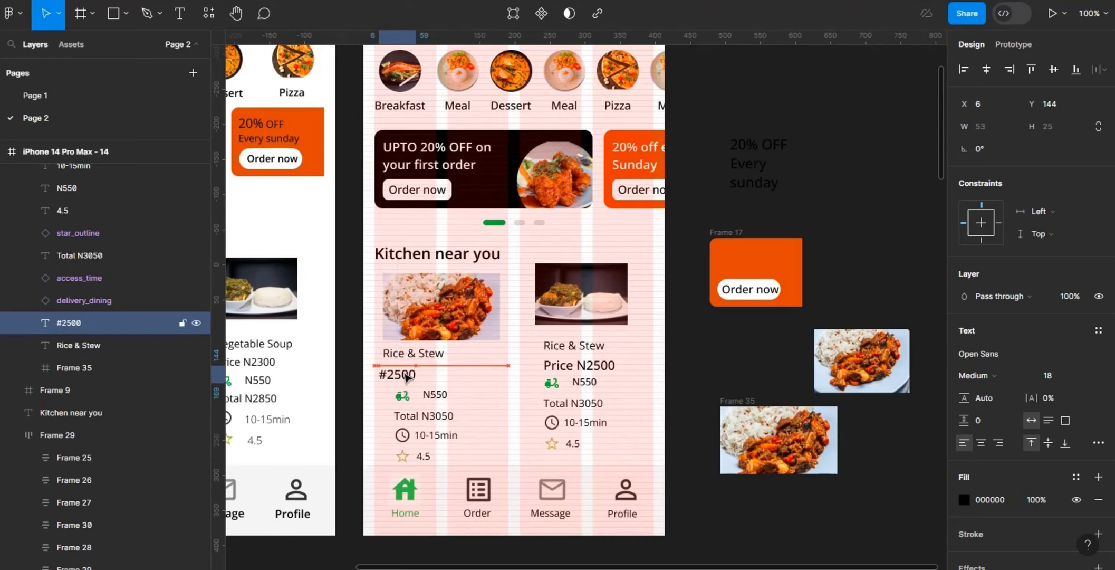
Step: Combine the delivery icon and N550 in a horizontal auto layout and tighten the gap between them
click(435, 397)
click(402, 395)
shift+click(435, 394)
scroll(1112, 485, down, 3)
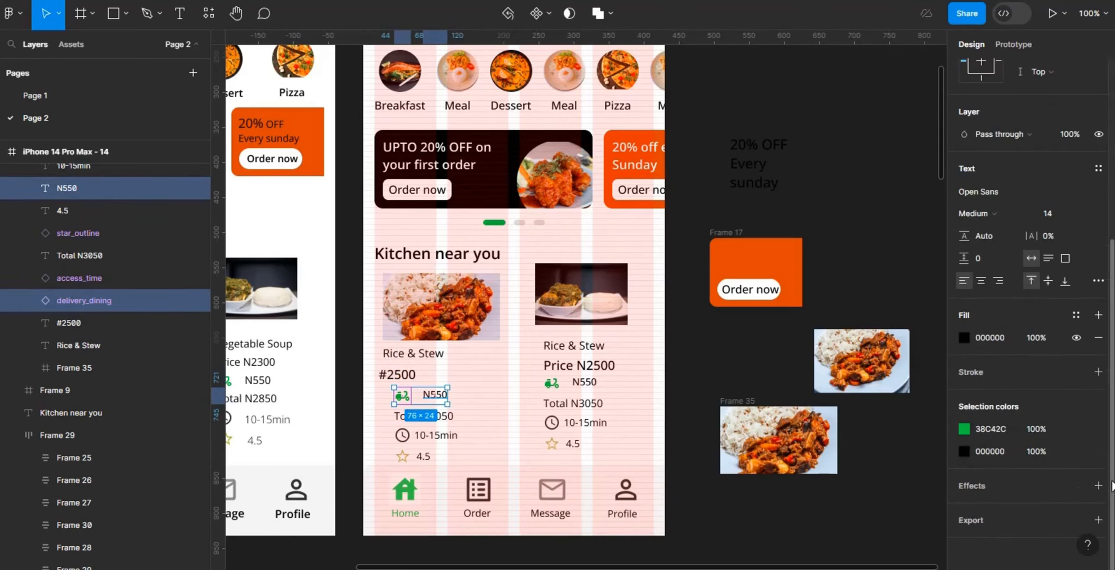
scroll(1108, 199, up, 5)
click(1100, 262)
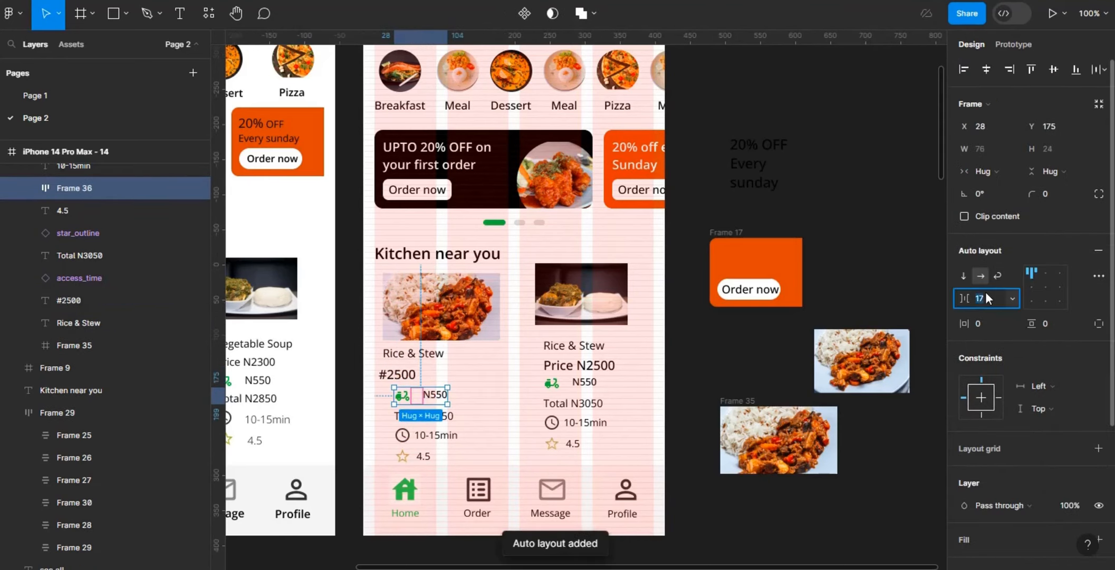
click(402, 396)
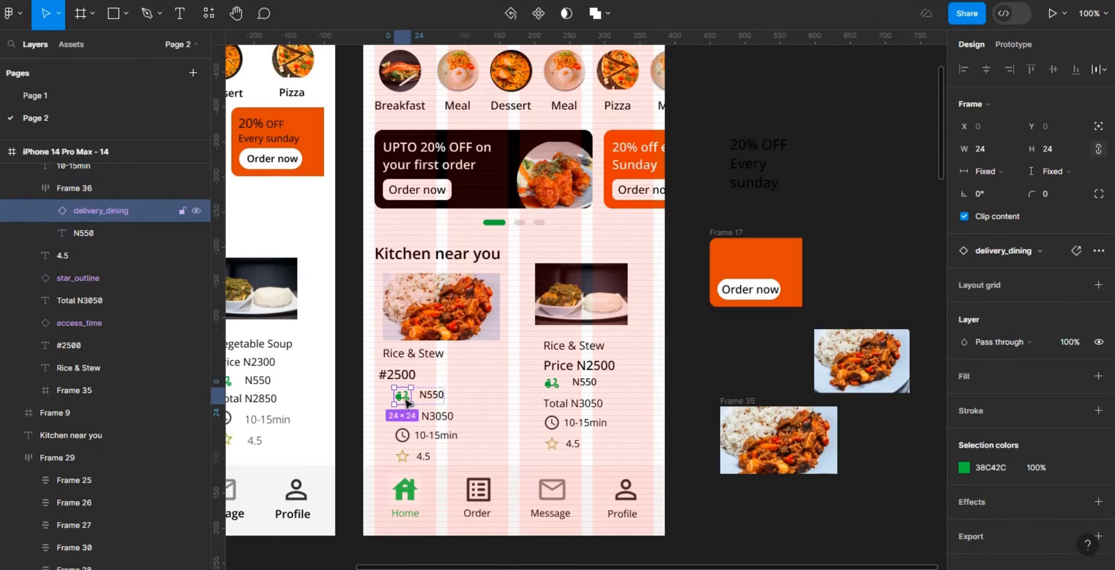
Step: Delete the Total N3050 text from the Rice & Stew card
click(438, 420)
click(438, 420)
key(Delete)
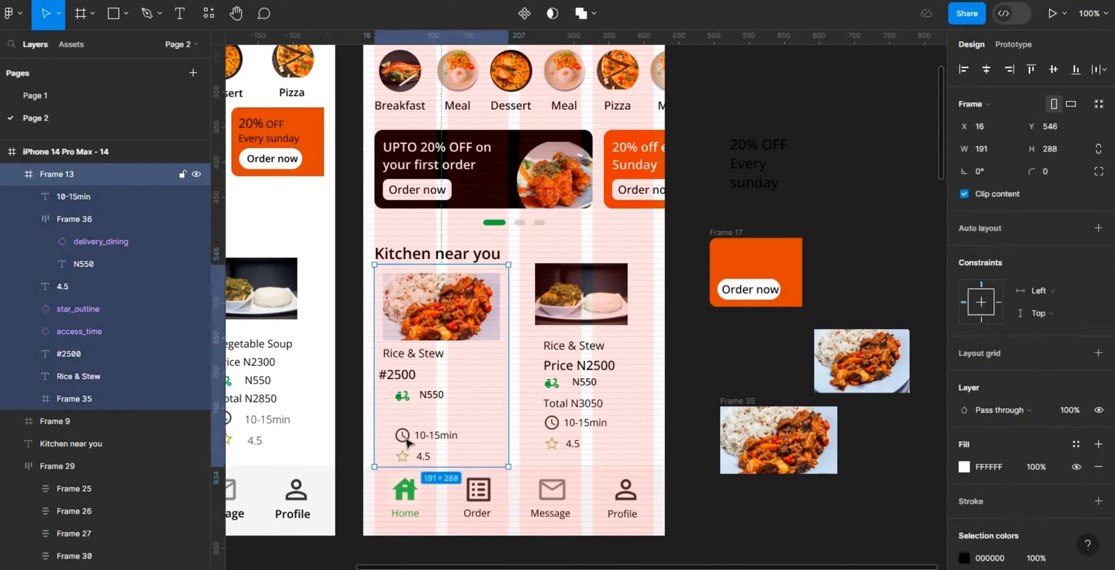
Step: Combine the clock icon and 10-15min text in a horizontal auto layout with a gap of 8
click(117, 330)
shift+click(436, 434)
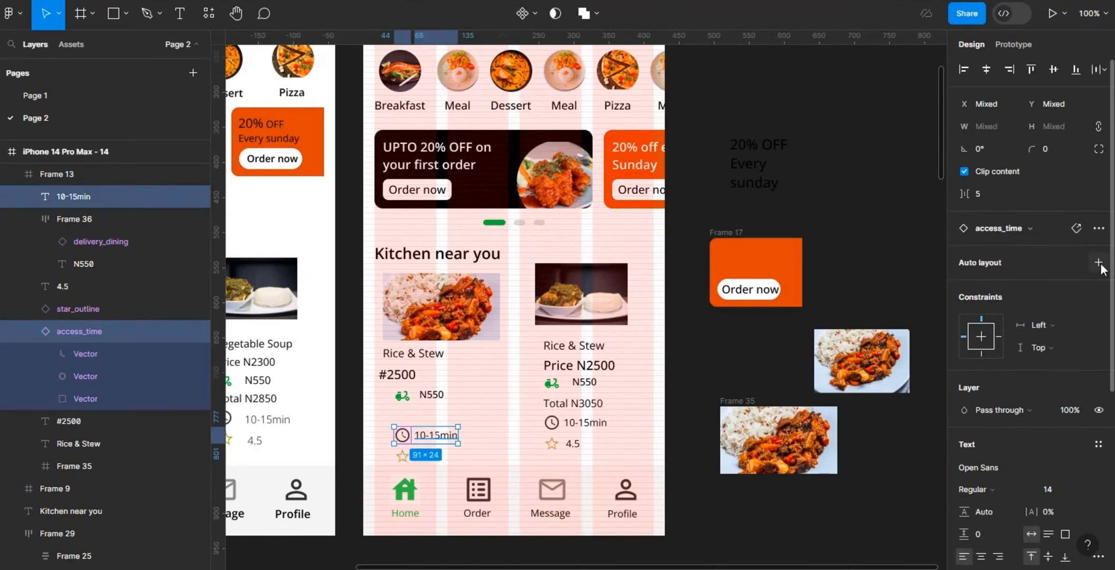
click(1099, 262)
click(987, 299)
text(2)
key(BackSpace)
text(12)
key(Return)
click(987, 299)
text(8)
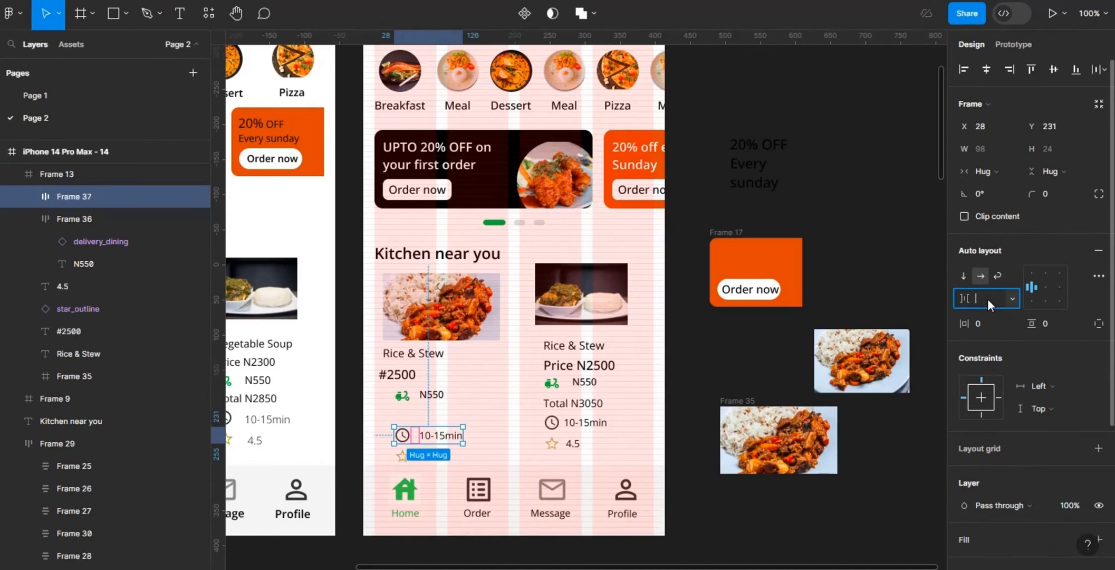
key(Return)
Step: Combine the star icon and 4.5 rating in a horizontal auto layout with a gap of 8
click(403, 456)
shift+click(425, 456)
click(1099, 262)
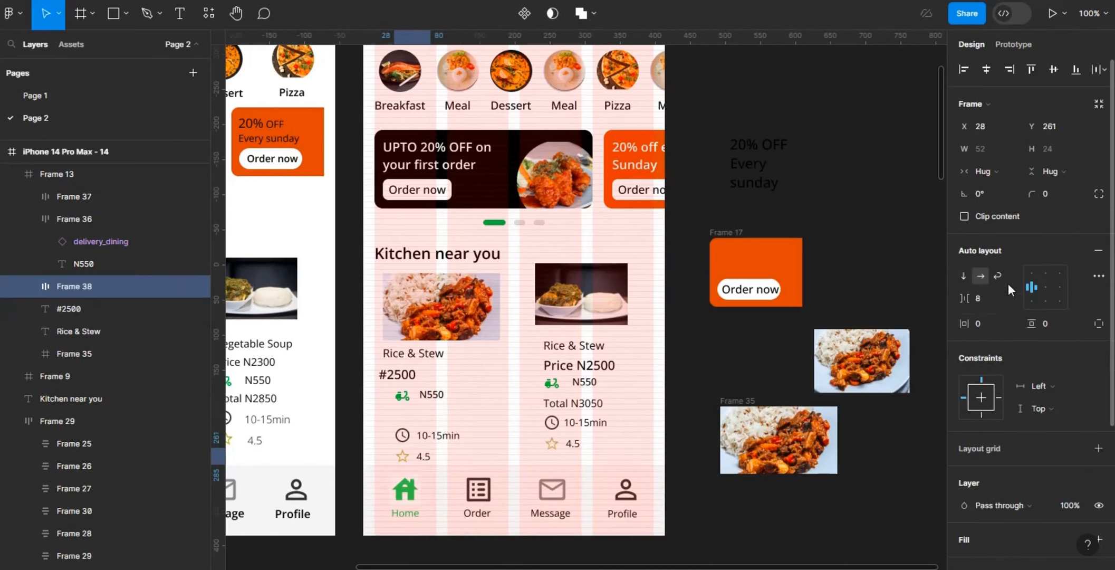
Step: Set the delivery fee layout's gap to 8 and move it onto the same line as #2500
click(422, 397)
click(983, 298)
text(8)
key(Return)
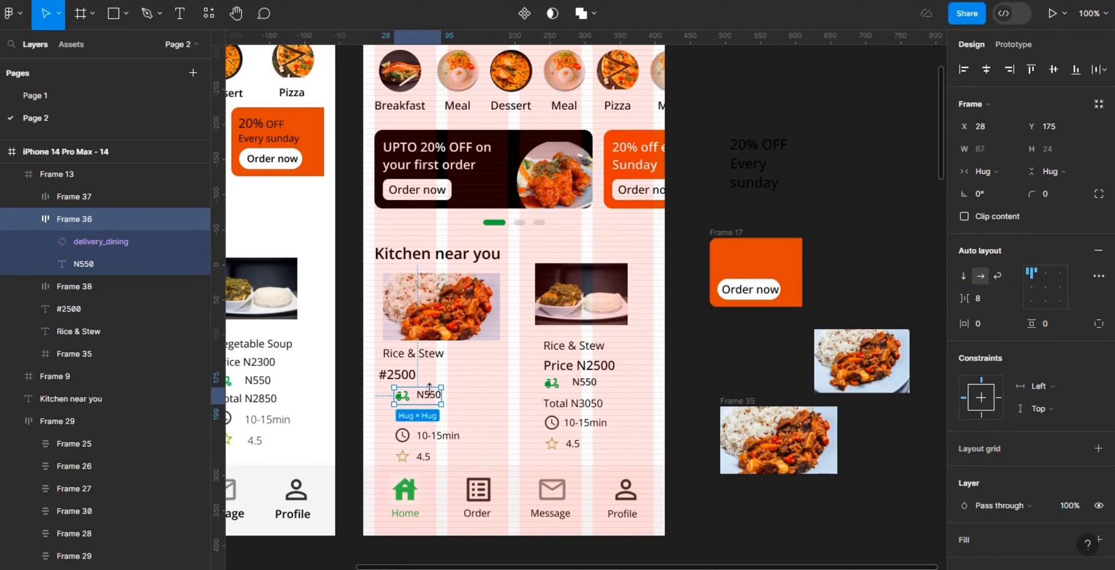
drag(422, 396, 485, 381)
Step: Combine the time and rating groups in a horizontal auto layout with Auto spacing and place it beneath the price
click(402, 435)
shift+click(420, 457)
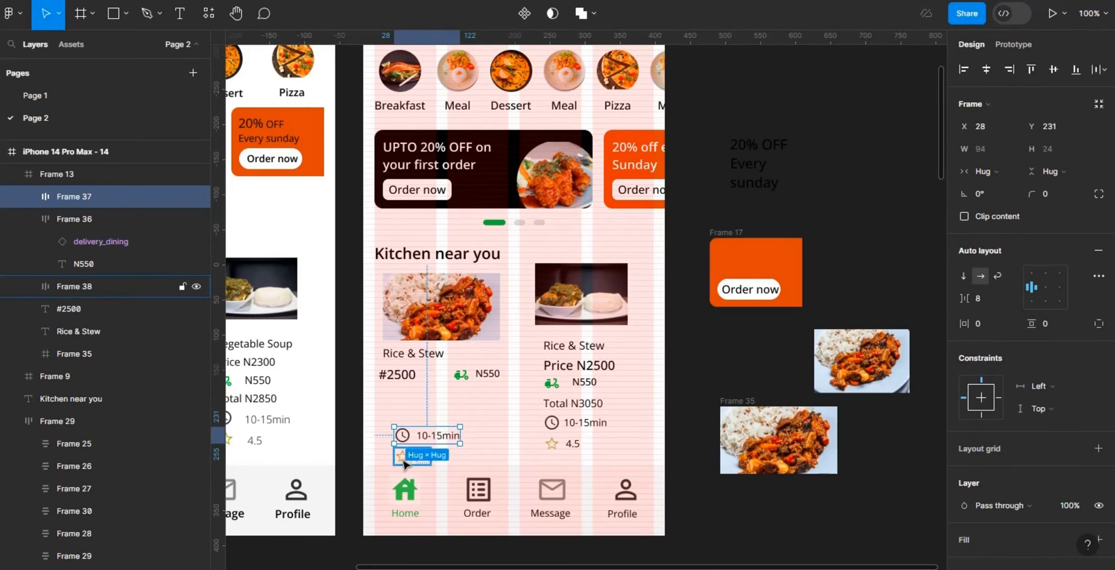
click(1099, 273)
click(980, 275)
click(984, 298)
text(auto)
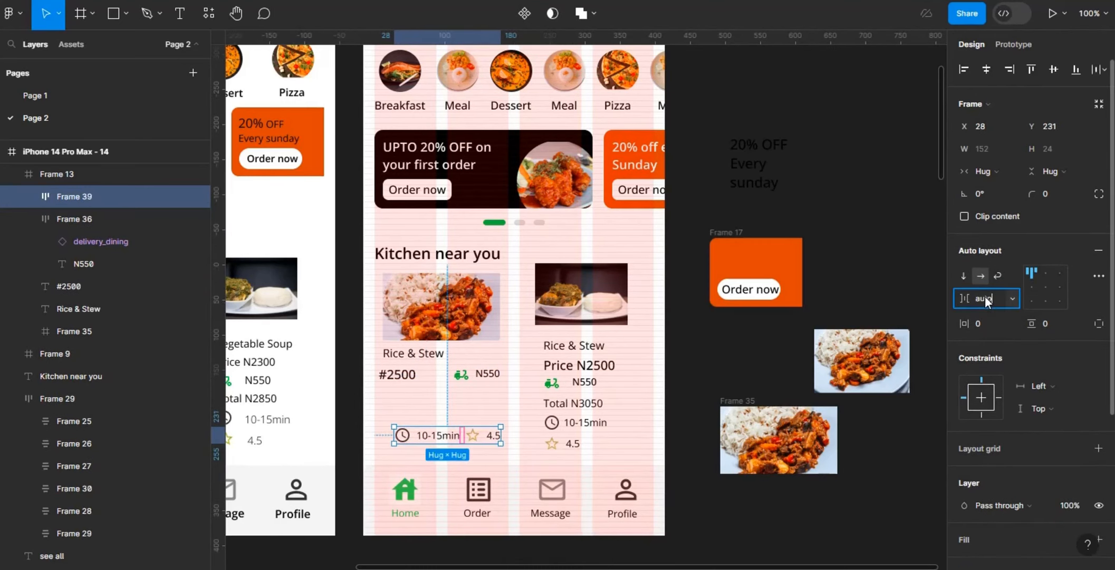
key(Return)
drag(469, 433, 458, 396)
key(Escape)
Step: Combine #2500 and the delivery fee in a horizontal auto layout with Auto spacing
click(410, 375)
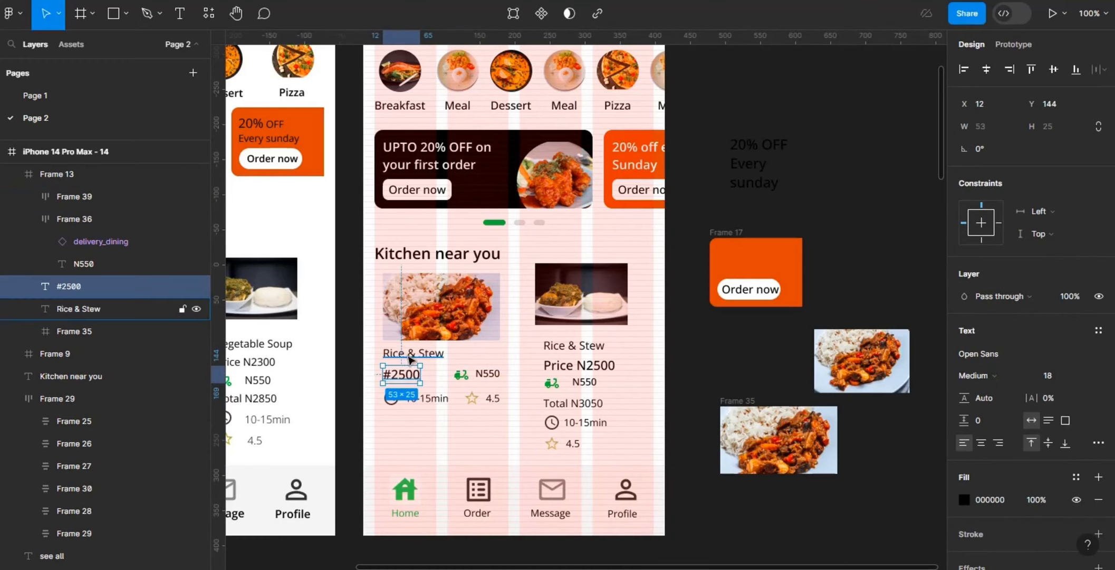
shift+click(476, 372)
key(shift+a)
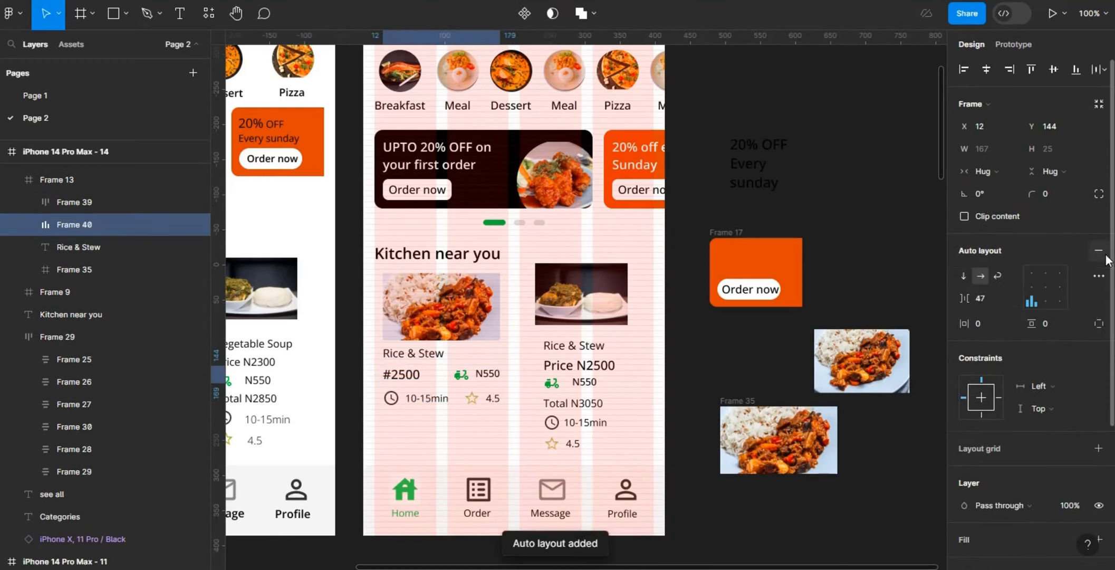
key(ctrl+z)
click(987, 298)
text(auto)
key(Return)
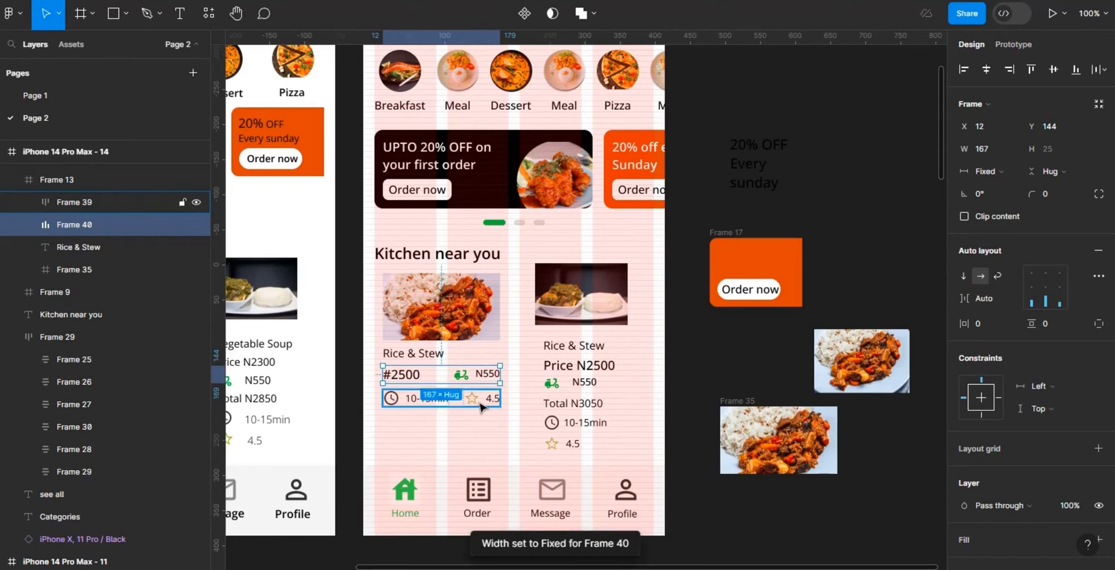
Step: Nudge the time and rating row up slightly and shorten the Rice & Stew card to a height of 213
click(483, 402)
key(Up)
click(458, 439)
drag(451, 468, 449, 414)
double_click(461, 406)
key(alt)
click(468, 423)
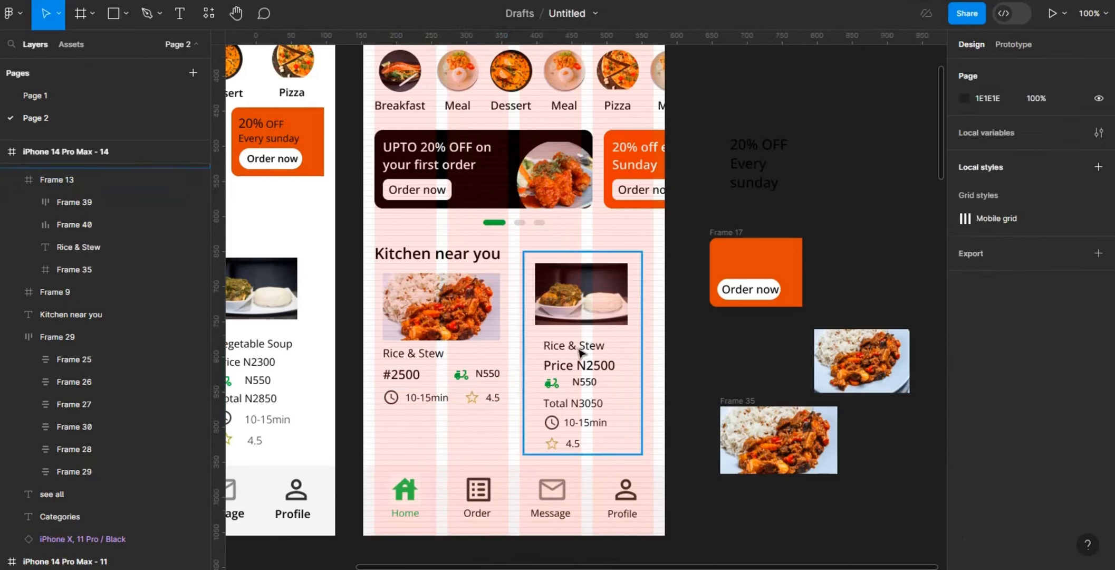
Step: Move the old second food card off the screen and put a duplicate of the finished Rice & Stew card in its place
drag(583, 352, 814, 340)
scroll(812, 340, left, 2)
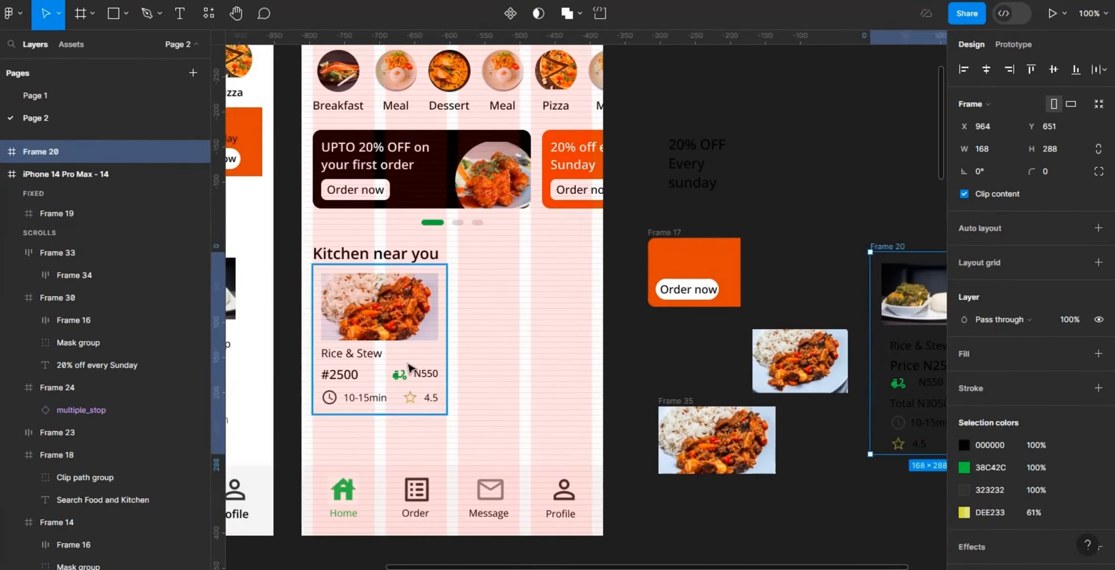
click(409, 364)
key(ctrl+d)
drag(409, 364, 554, 365)
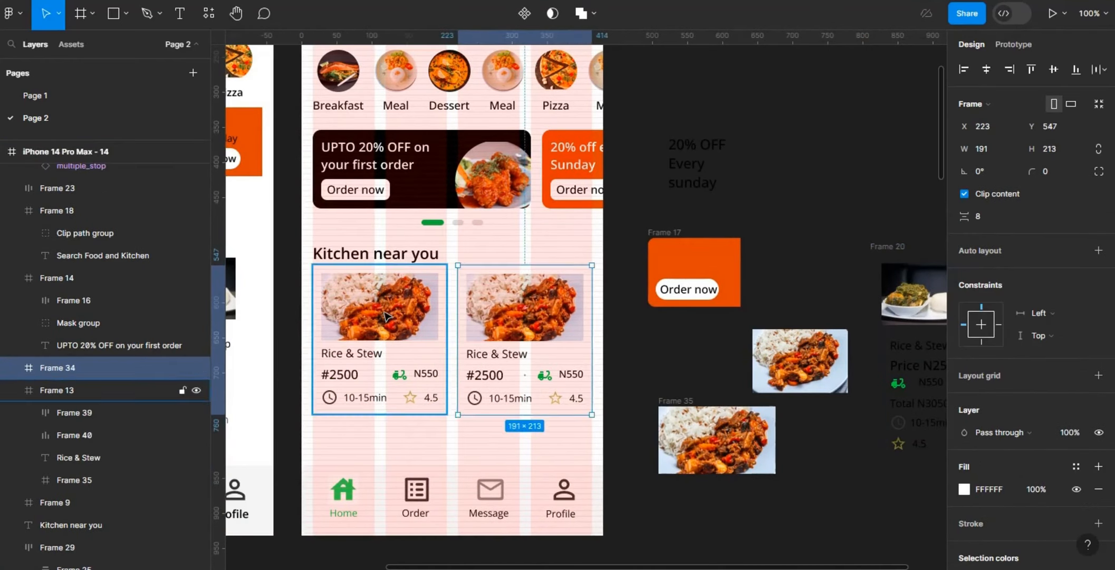
Step: Set a corner radius of 12 on the Rice & Stew card
click(416, 359)
click(1057, 172)
text(12)
key(Return)
Step: Round the corners of the photo frames in both food cards, using a radius of 8
double_click(409, 310)
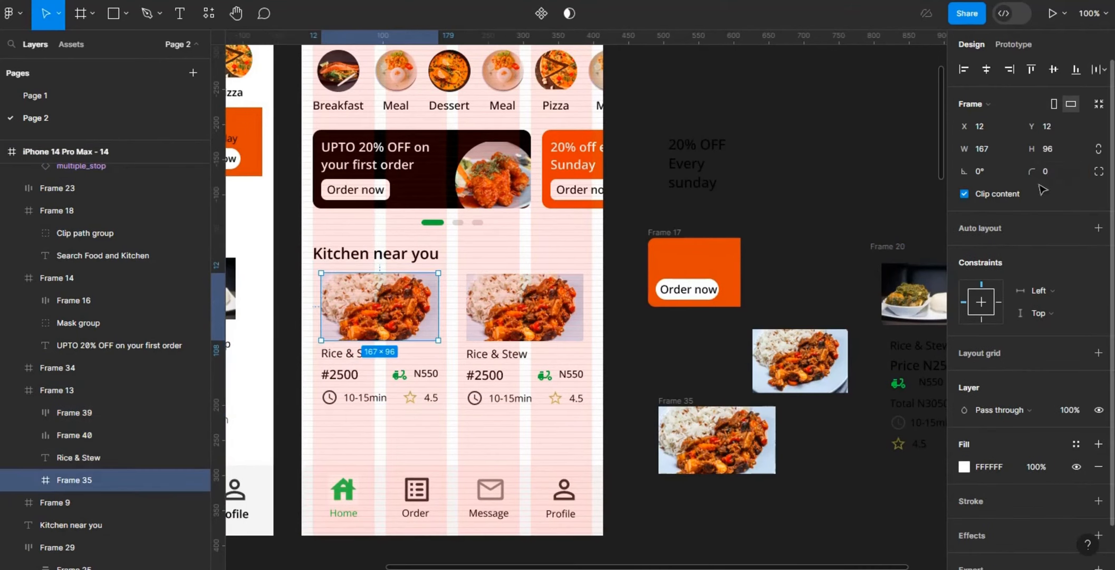
key(Return)
double_click(528, 311)
click(1052, 171)
text(8)
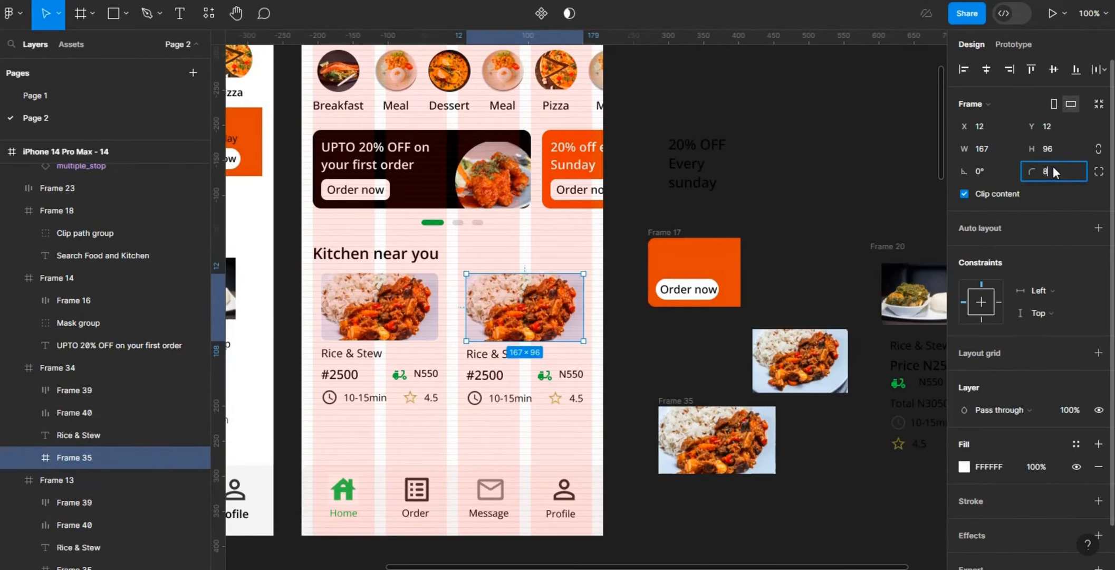
key(Return)
click(567, 418)
Step: Replace the photo in the standalone 167 × 96 frame with the removed card's soup photo and scale it to fill
click(915, 300)
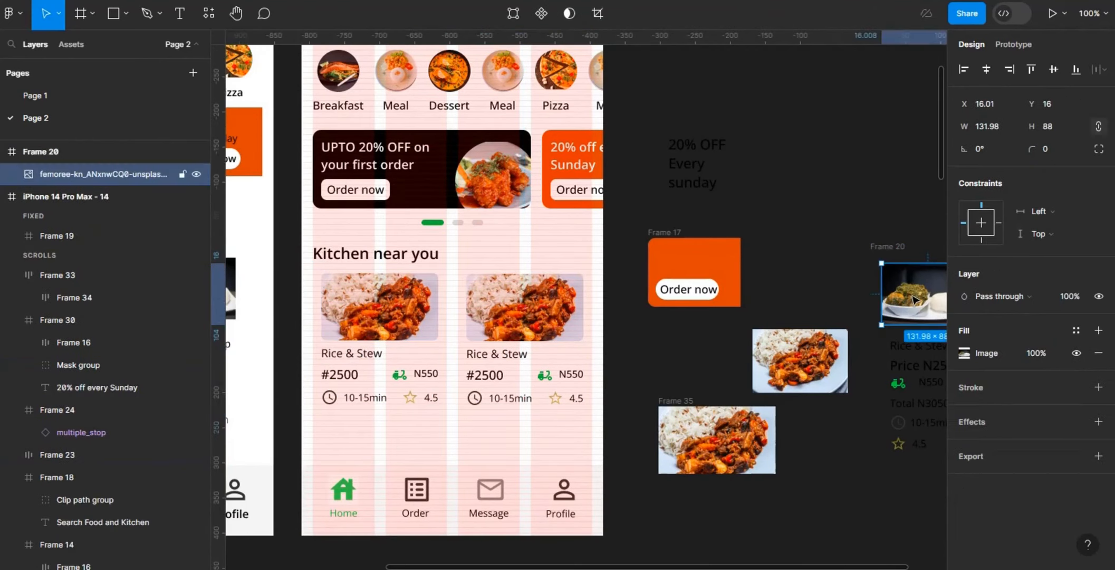
right_click(721, 455)
click(807, 191)
key(k)
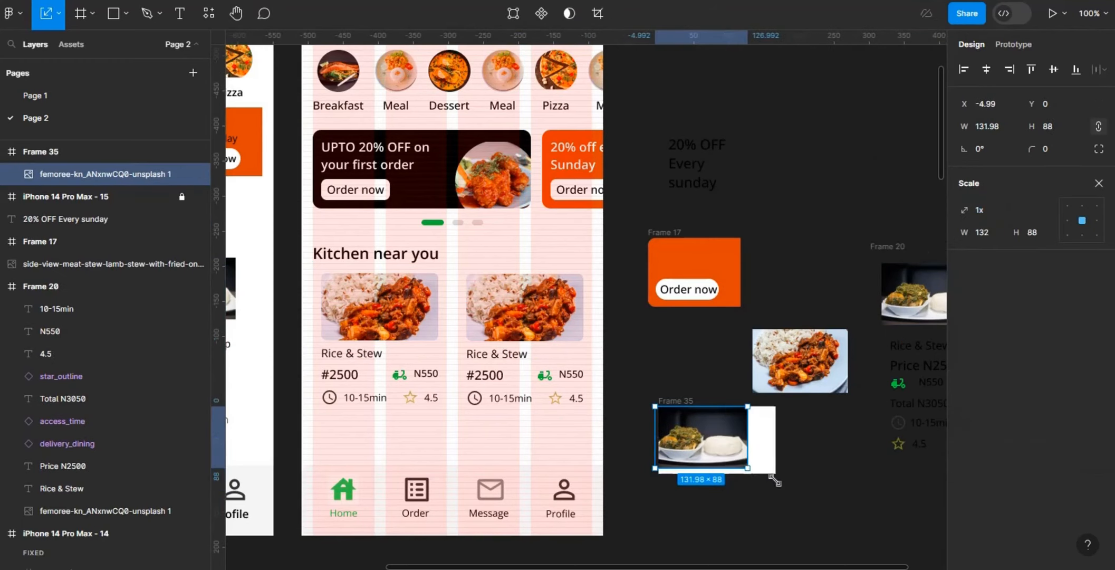
drag(748, 468, 792, 497)
click(829, 439)
Step: Replace the second food card's photo frame with the standalone soup photo frame and adjust the photo's position inside it
click(681, 400)
double_click(533, 310)
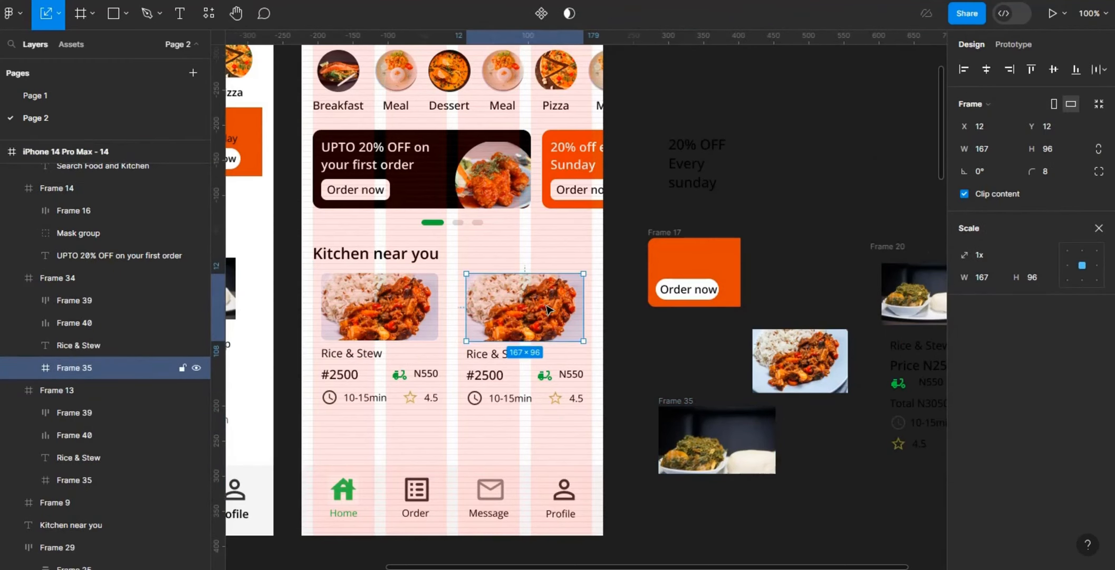
right_click(533, 311)
click(638, 163)
double_click(528, 317)
drag(528, 318, 520, 307)
click(685, 163)
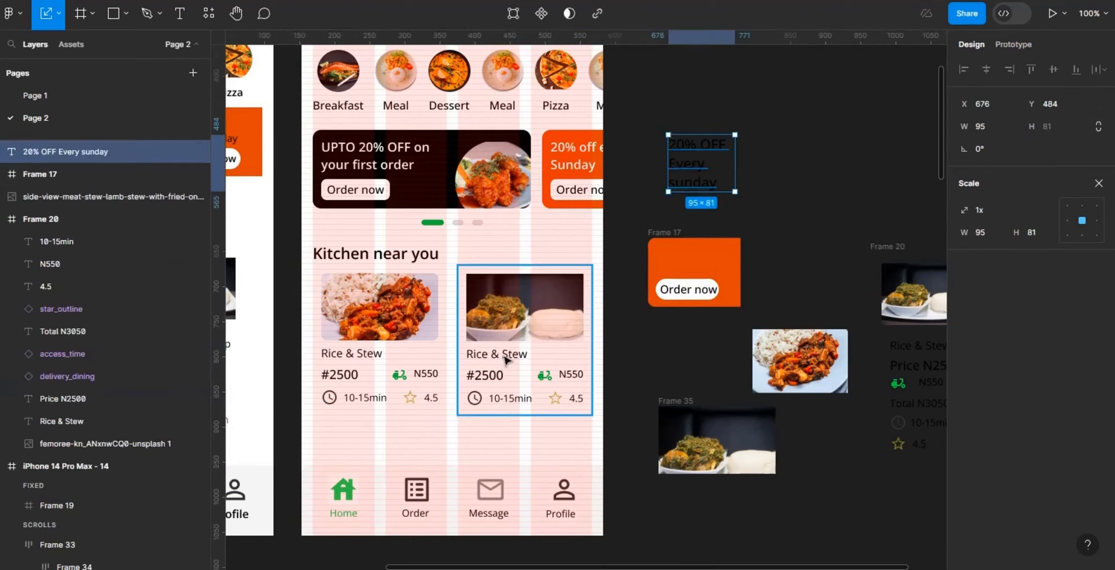
Step: Change the second card's title to "Pounded yam $ vegetable" and narrow its text box to fit within the card
double_click(505, 359)
key(Return)
text(Pounded yam $ vegetab)
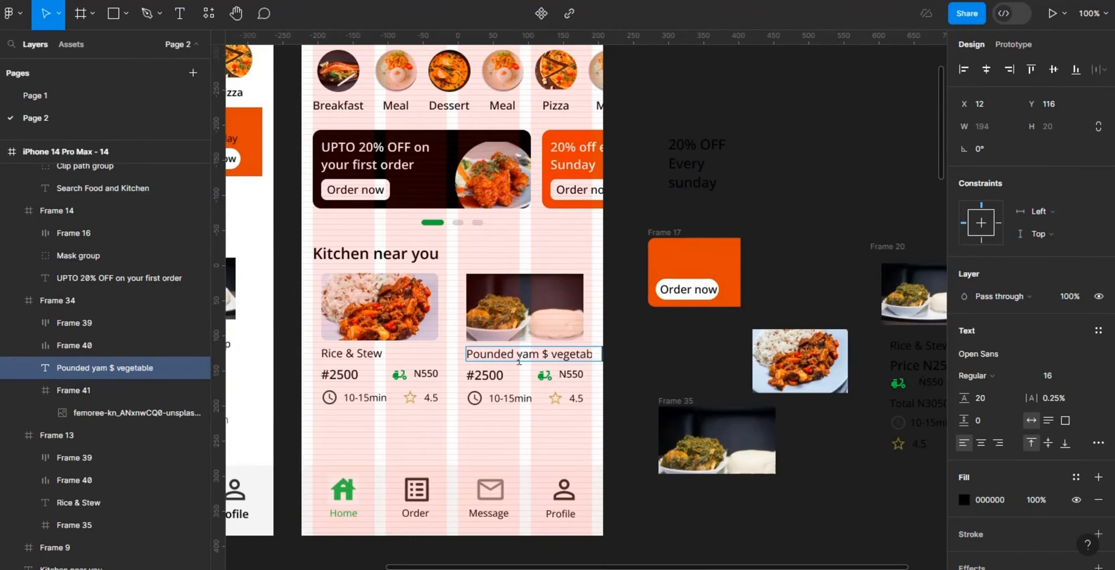
key(Escape)
drag(601, 354, 593, 354)
key(Escape)
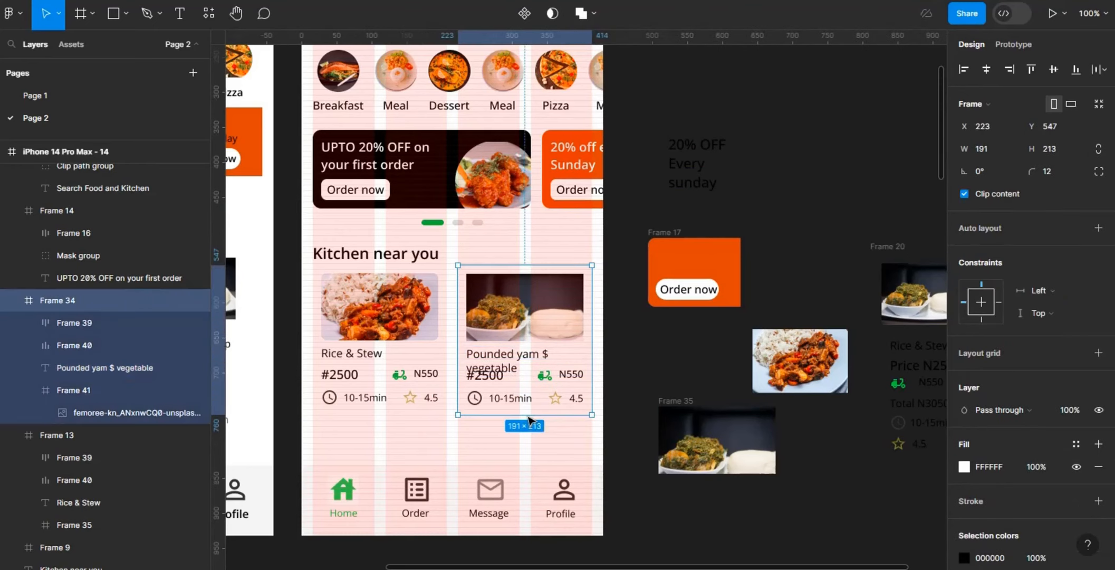
Step: Apply vertical auto layout to the second food card with a gap of 8 and horizontal padding of 12
click(973, 227)
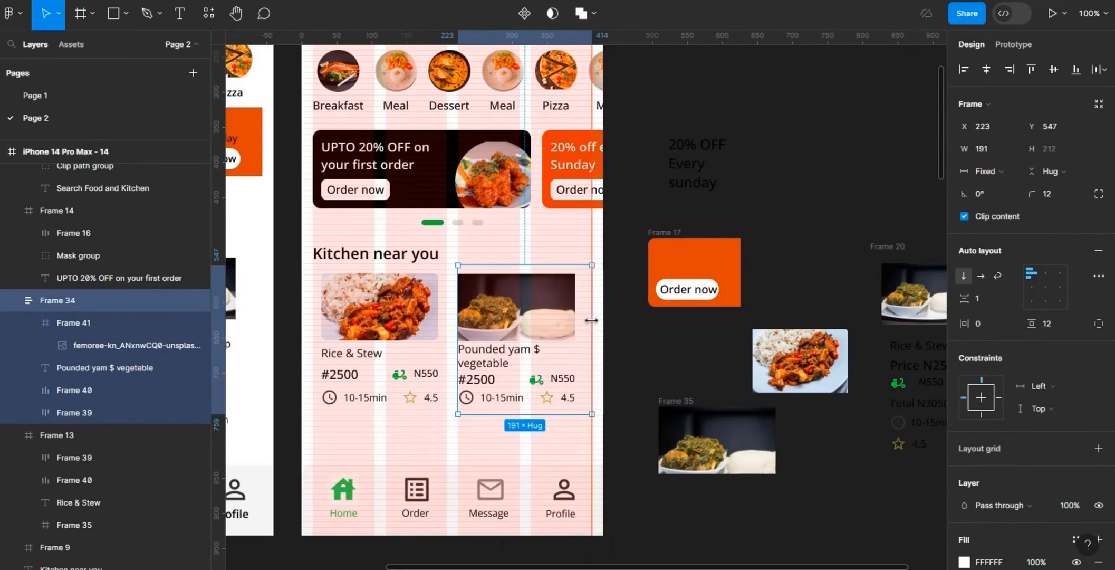
click(990, 298)
text(8)
key(Return)
click(985, 318)
text(12)
key(Return)
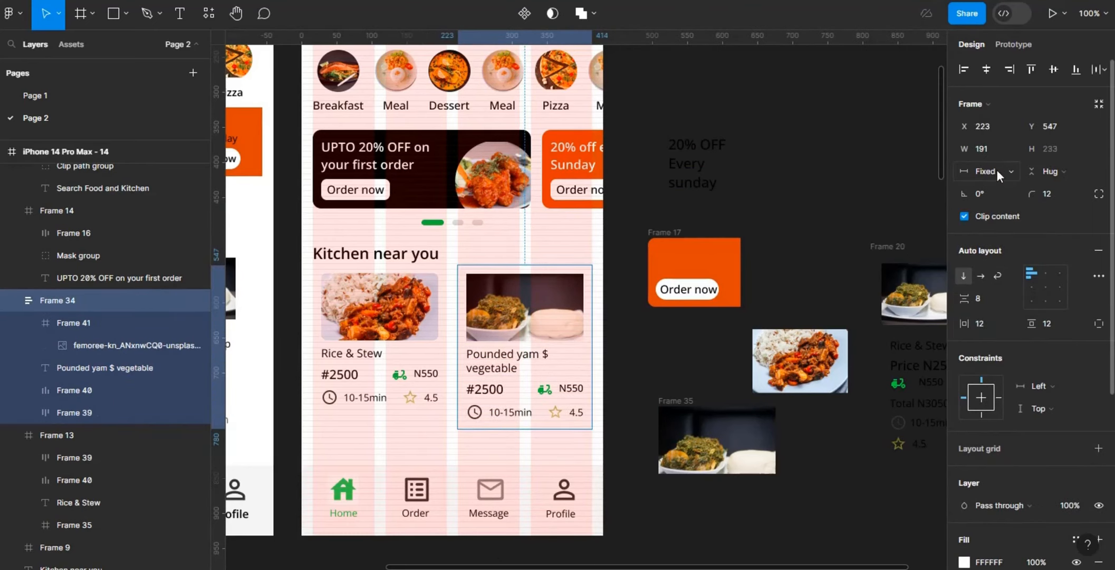
Step: Center the contents of the second food card and switch its vertical sizing to fixed height
click(1027, 168)
click(1043, 287)
click(1045, 287)
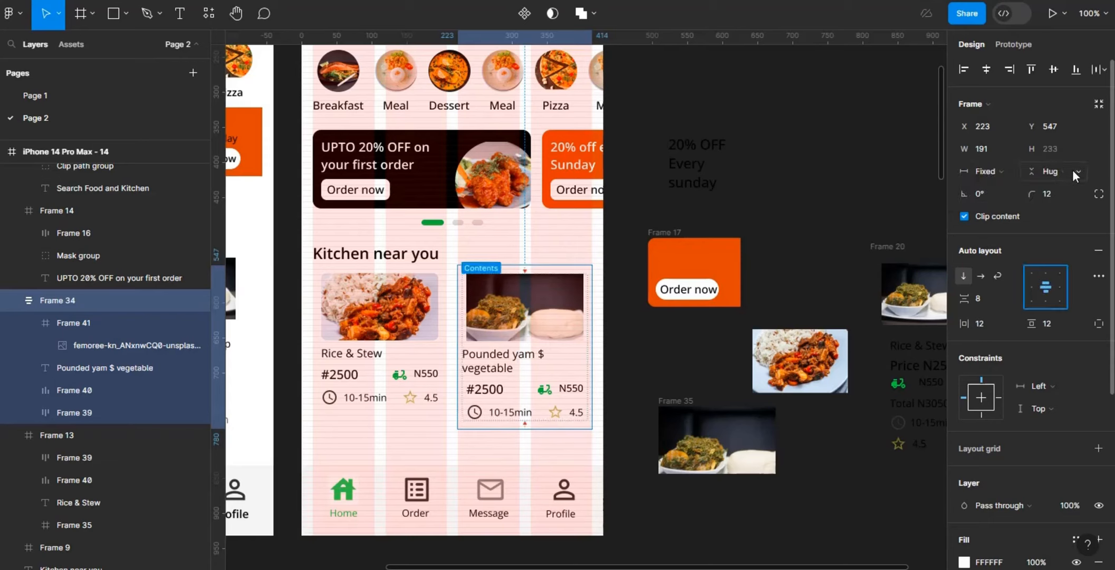
click(1073, 170)
click(1072, 155)
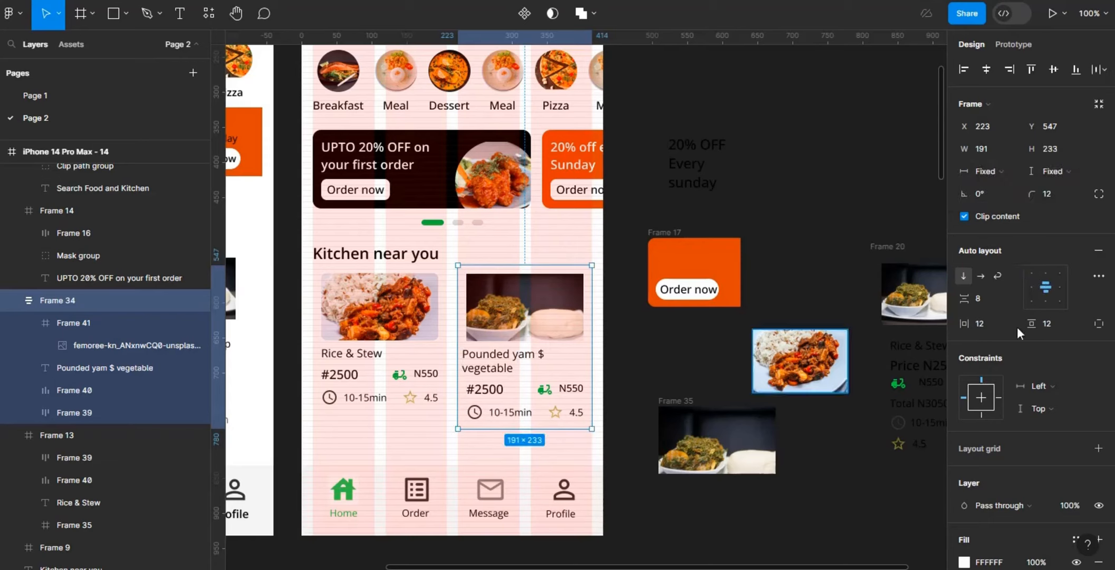
Step: Set the height of the second food card to 212
click(1099, 277)
click(1083, 300)
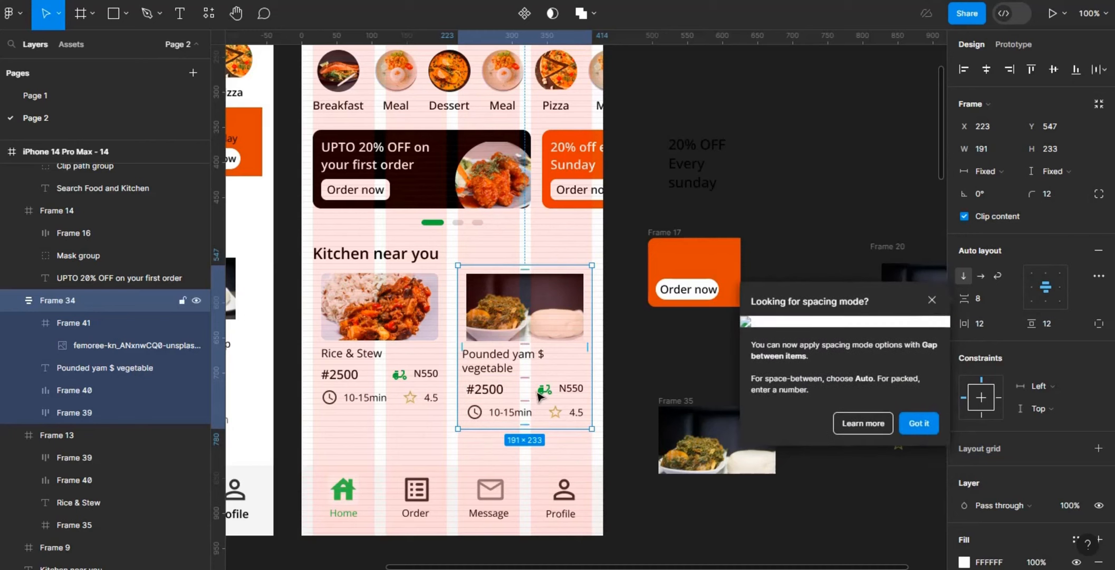
click(389, 404)
click(528, 401)
click(1058, 153)
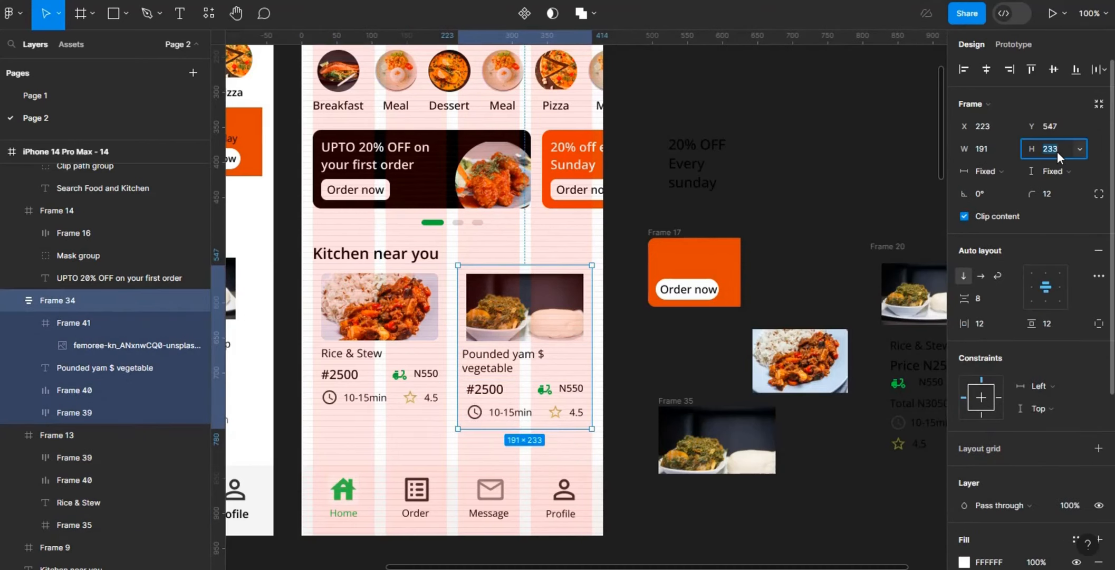
text(212)
key(Return)
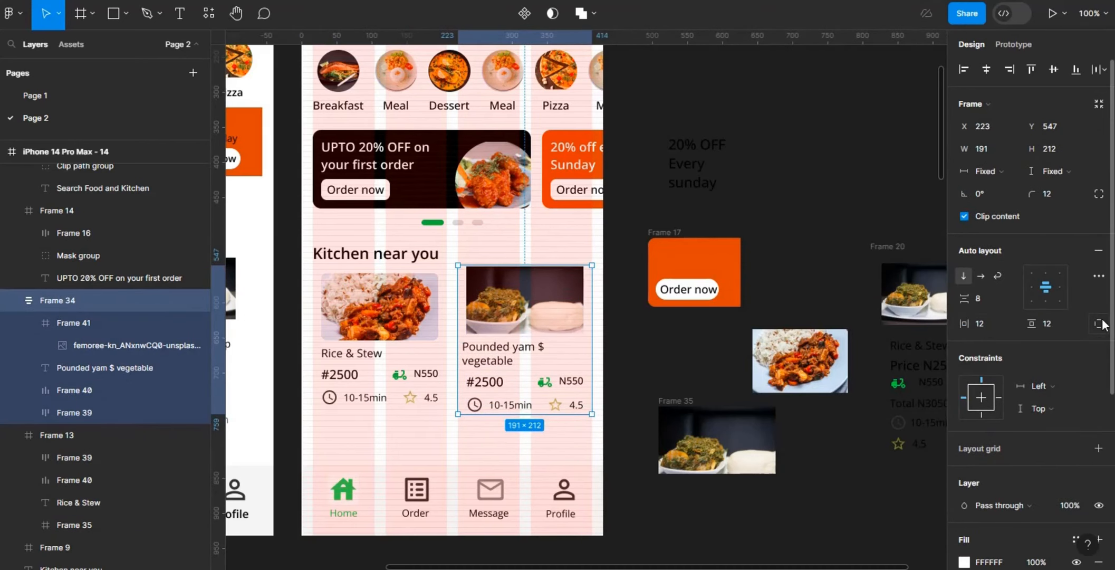
Step: Try to make the second card's photo frame fill the available height and shift the photo inside it, and undo this
click(989, 172)
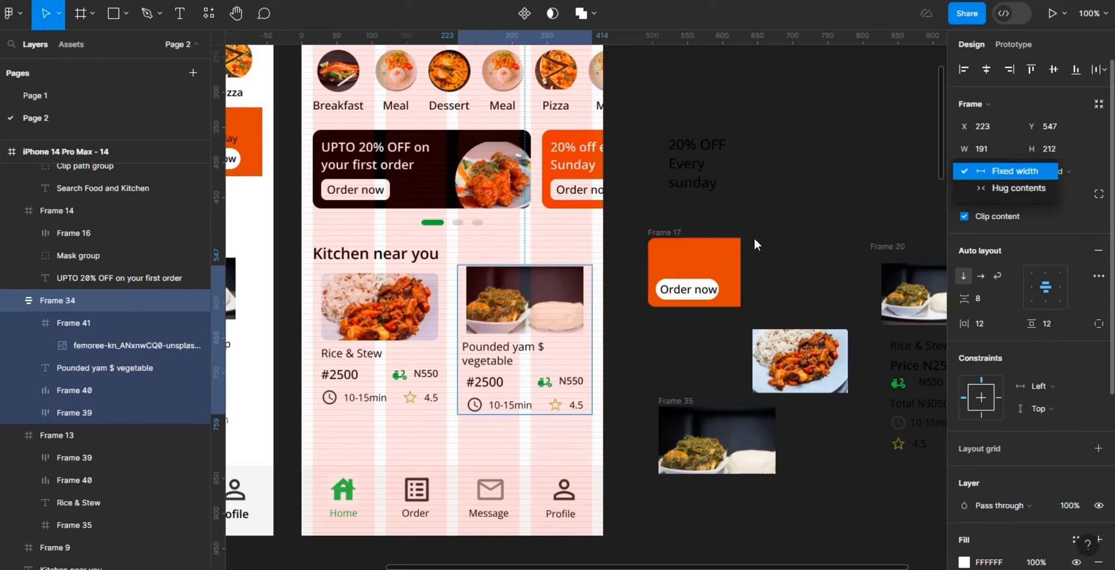
click(554, 301)
click(1069, 171)
click(1076, 189)
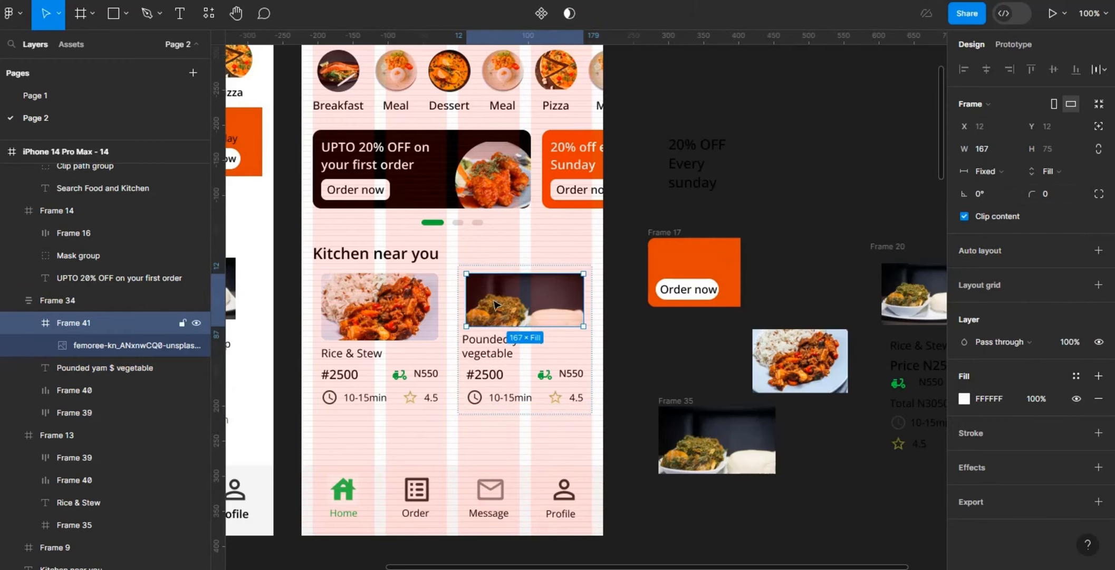
click(502, 310)
drag(504, 311, 505, 301)
click(642, 359)
click(523, 404)
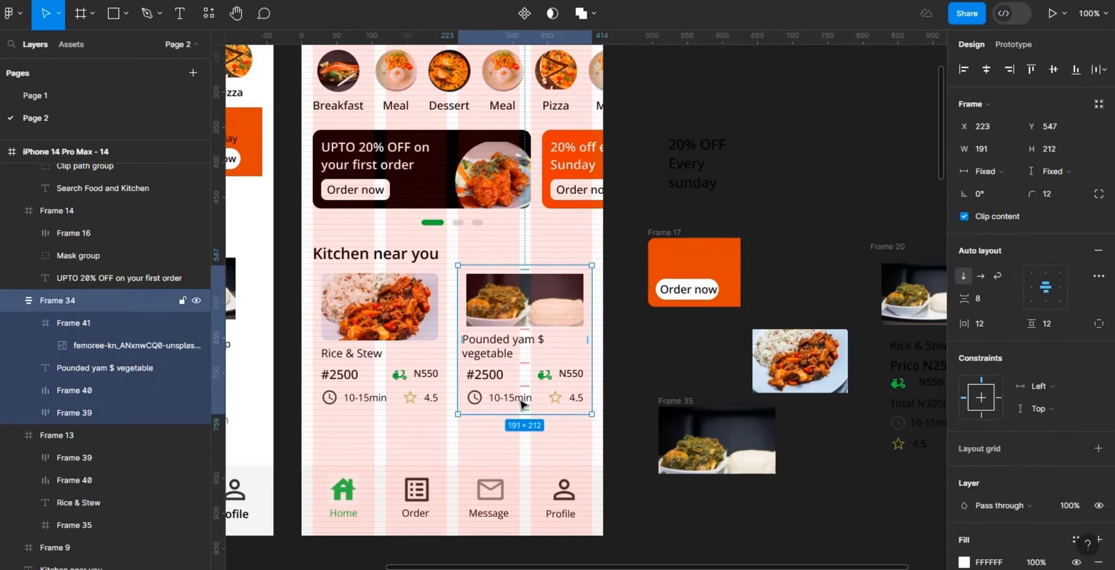
key(ctrl+z)
key(ctrl+z)
Step: Shorten the second card's title to "Pounded yam $ Efo riro"
click(522, 404)
double_click(519, 357)
click(516, 360)
key(BackSpace)
key(BackSpace)
key(BackSpace)
key(BackSpace)
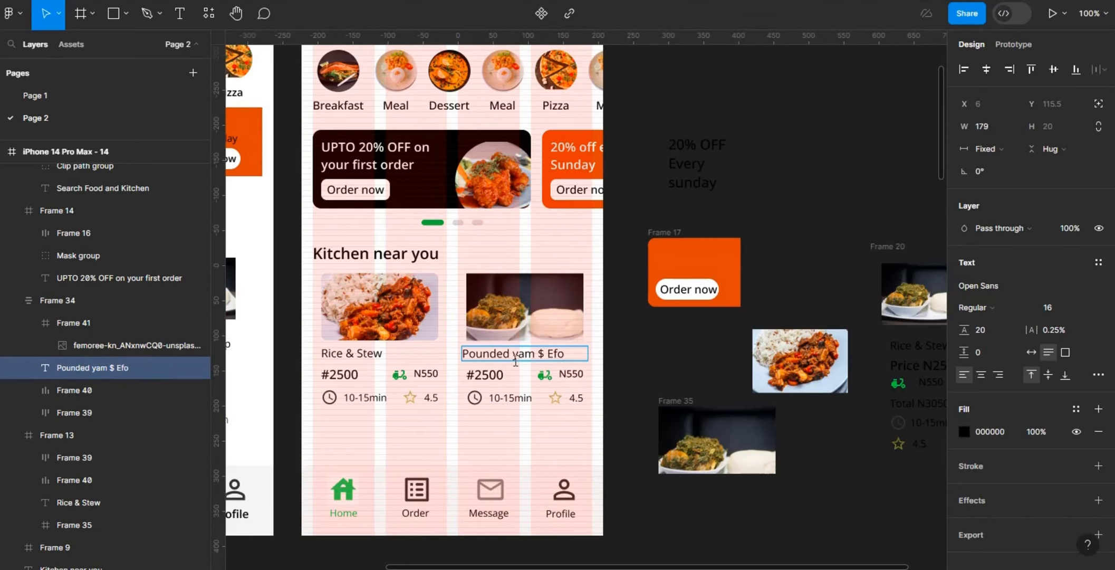
click(655, 347)
click(655, 348)
Step: Duplicate both food cards as a second row below the originals and group the copies
click(544, 398)
shift+click(414, 393)
alt+drag(414, 396, 414, 530)
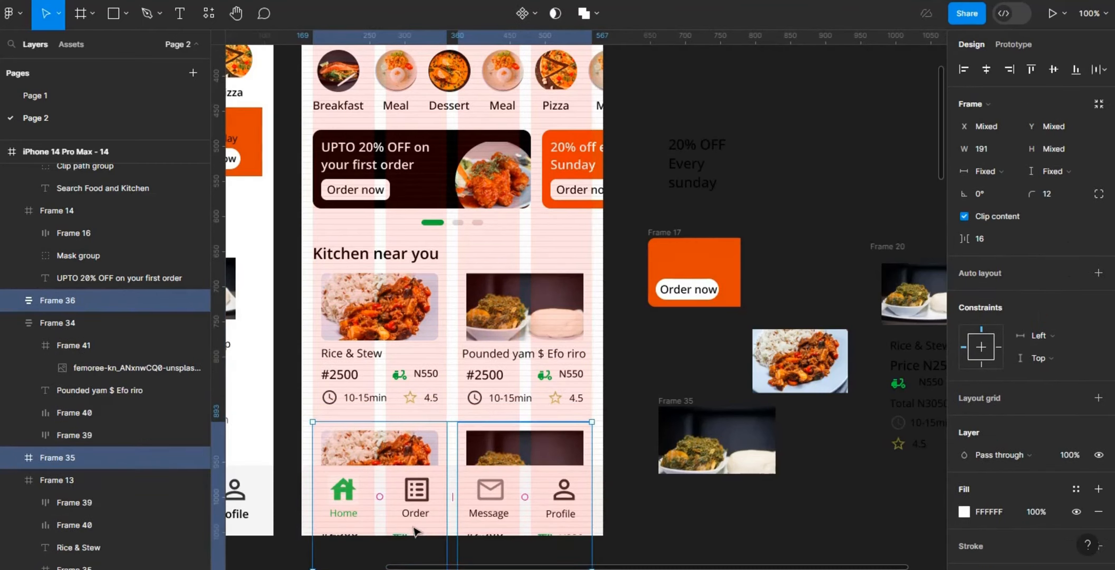
key(ctrl+z)
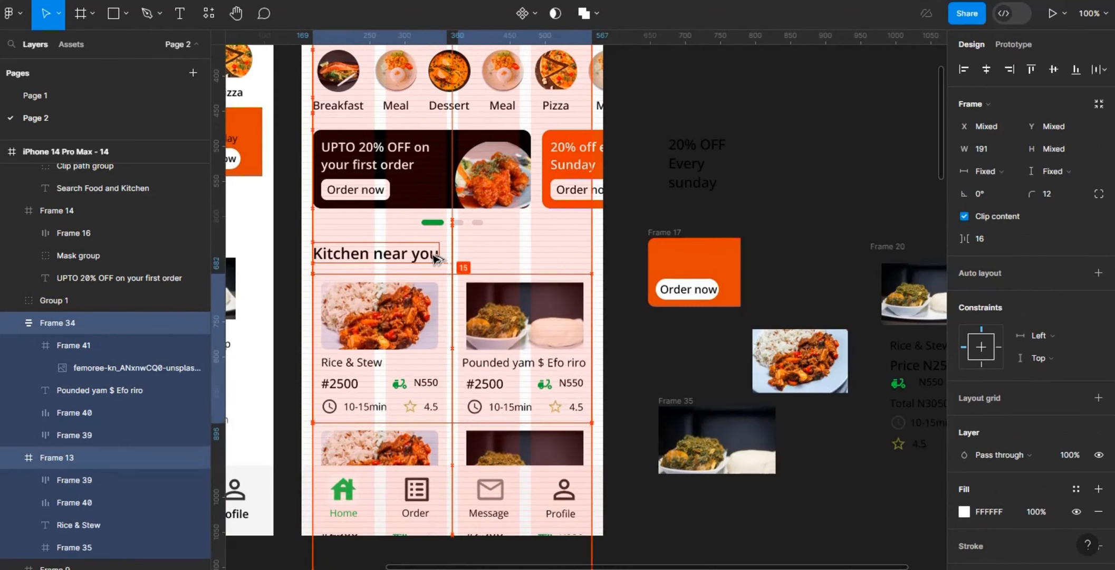
Step: Move the first row of food cards down to Y 561 and the grouped second row down to Y 788
key(Down)
click(385, 453)
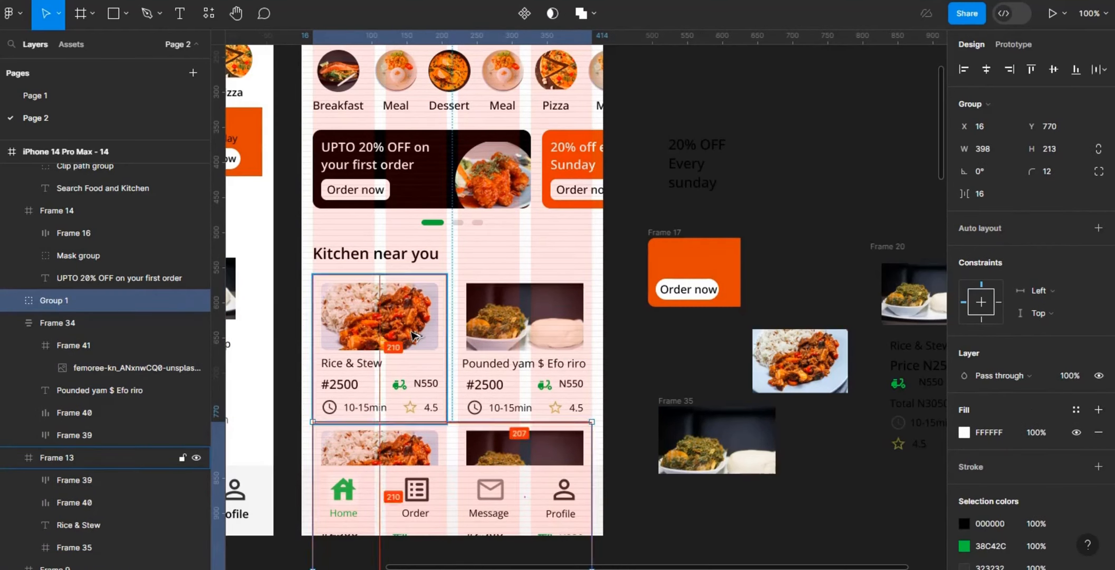
key(Down)
key(Down)
key(Down)
key(Down)
key(Down)
key(Down)
key(Down)
key(Down)
key(Down)
key(Down)
key(Down)
key(Down)
key(Down)
key(Down)
key(Down)
key(Down)
key(Down)
key(Down)
key(Down)
click(485, 325)
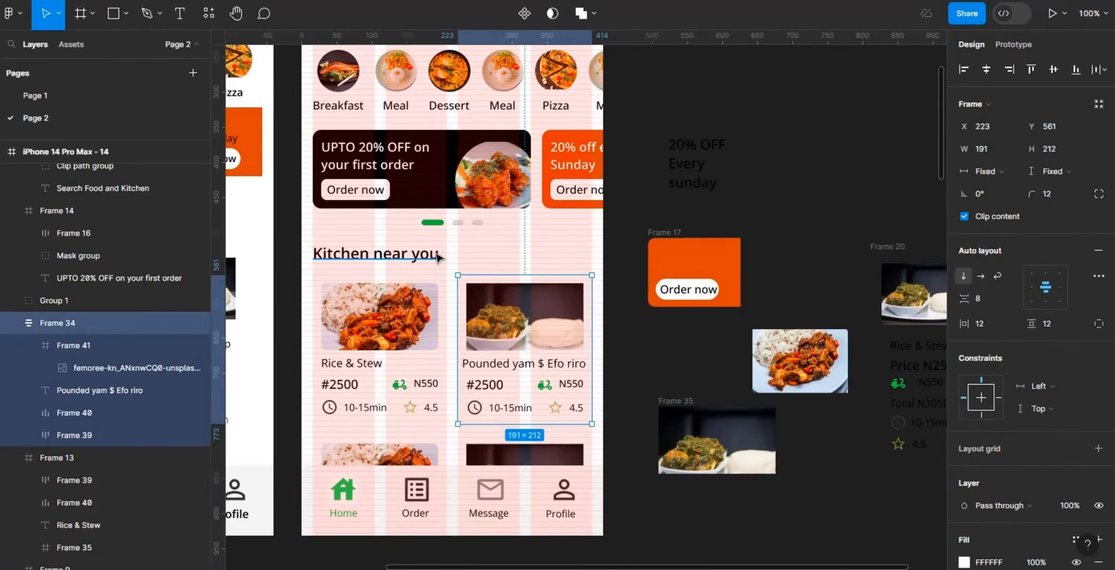
click(504, 430)
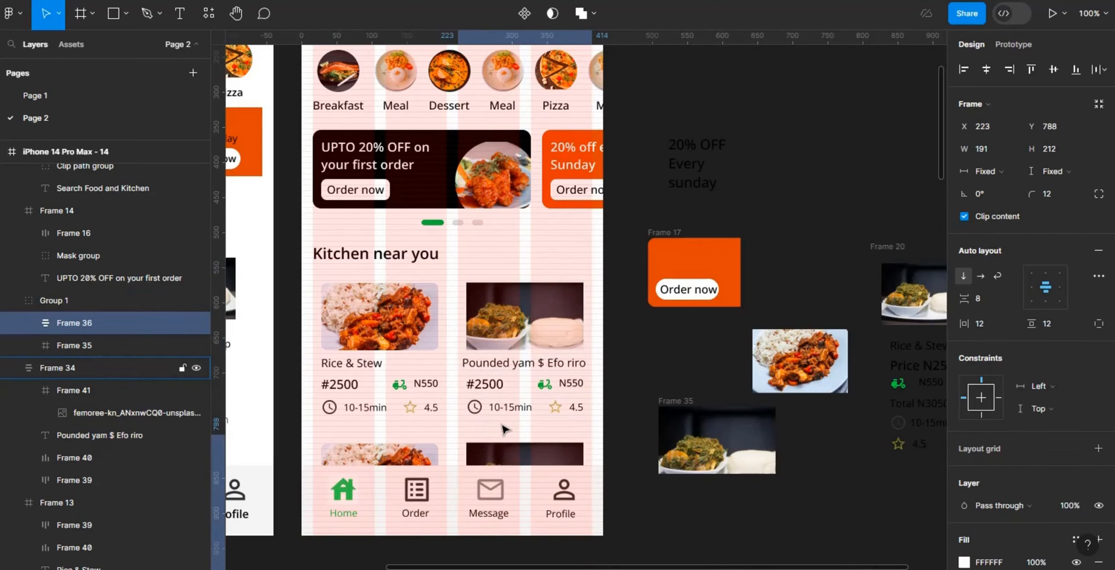
click(407, 441)
click(649, 360)
key(ctrl+minus)
key(ctrl+plus)
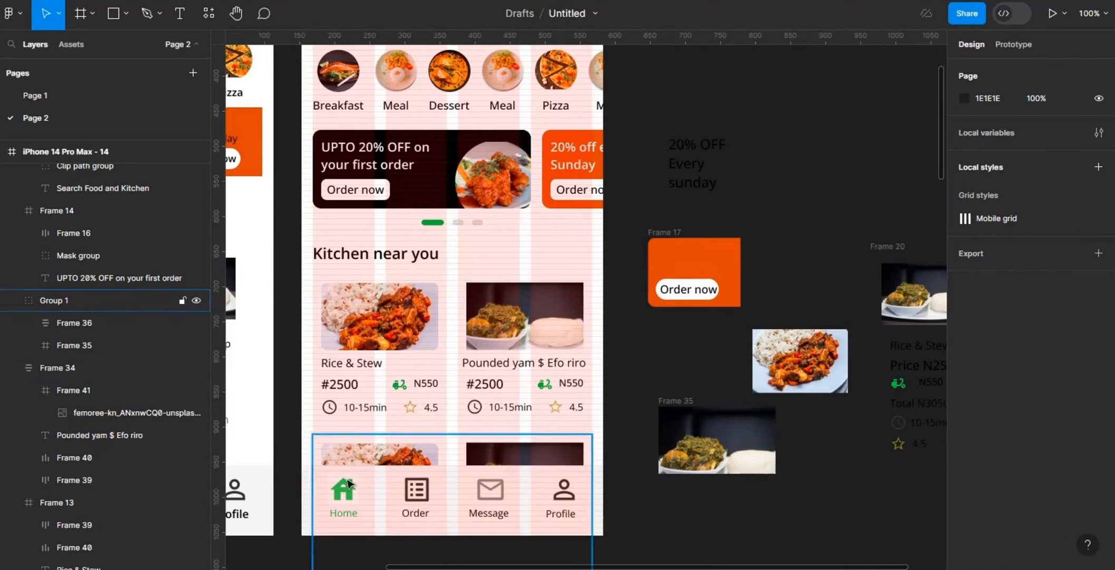
Step: Resize the Home, Order, Message and Profile navigation icons to 24 × 24
click(348, 483)
shift+click(428, 490)
shift+click(491, 489)
shift+click(563, 489)
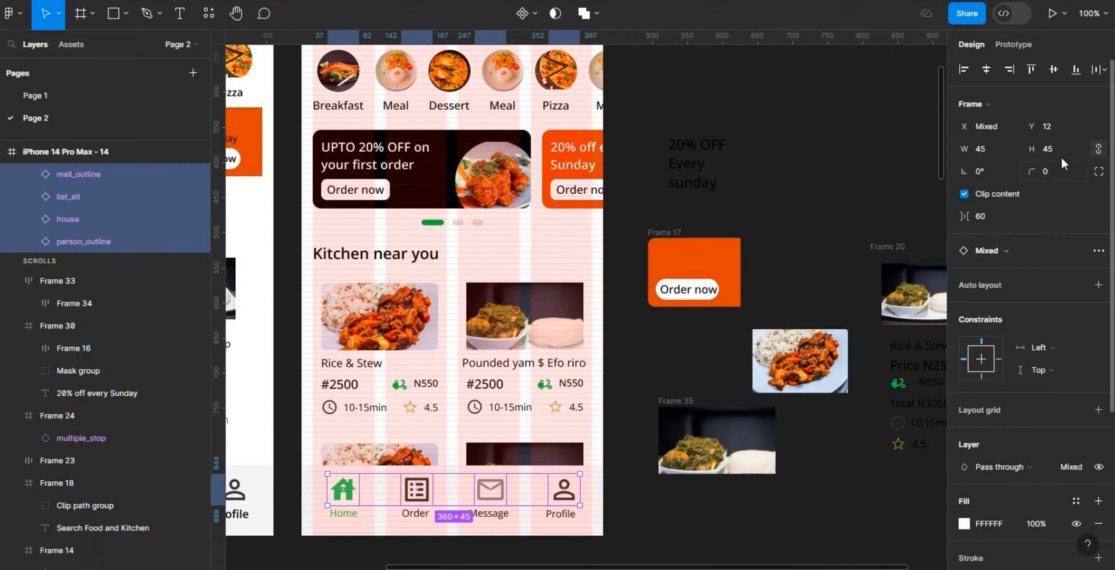
click(1063, 148)
text(24)
key(Return)
click(669, 516)
Step: Combine the Home icon with its label and the Order icon with its label in vertical auto layouts with a gap of 4
double_click(340, 485)
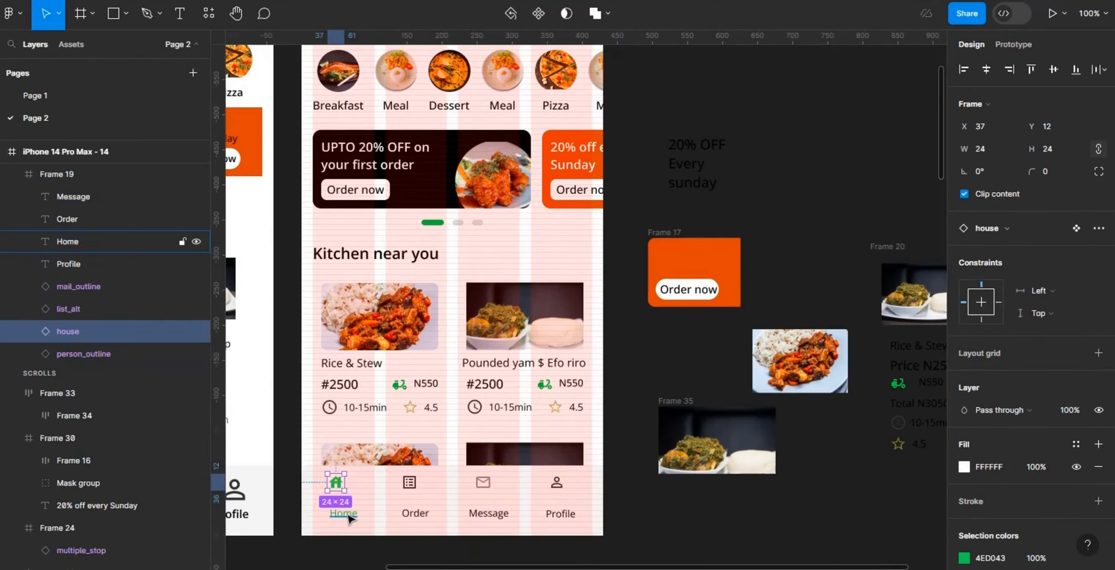
shift+click(348, 516)
click(1099, 262)
click(988, 301)
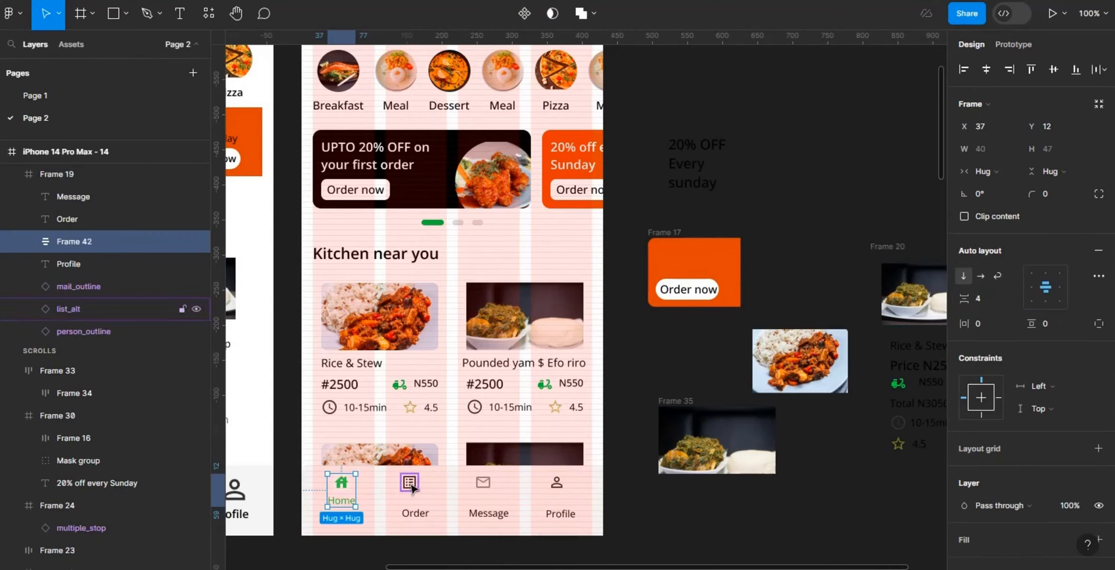
click(409, 481)
shift+click(421, 516)
click(1099, 263)
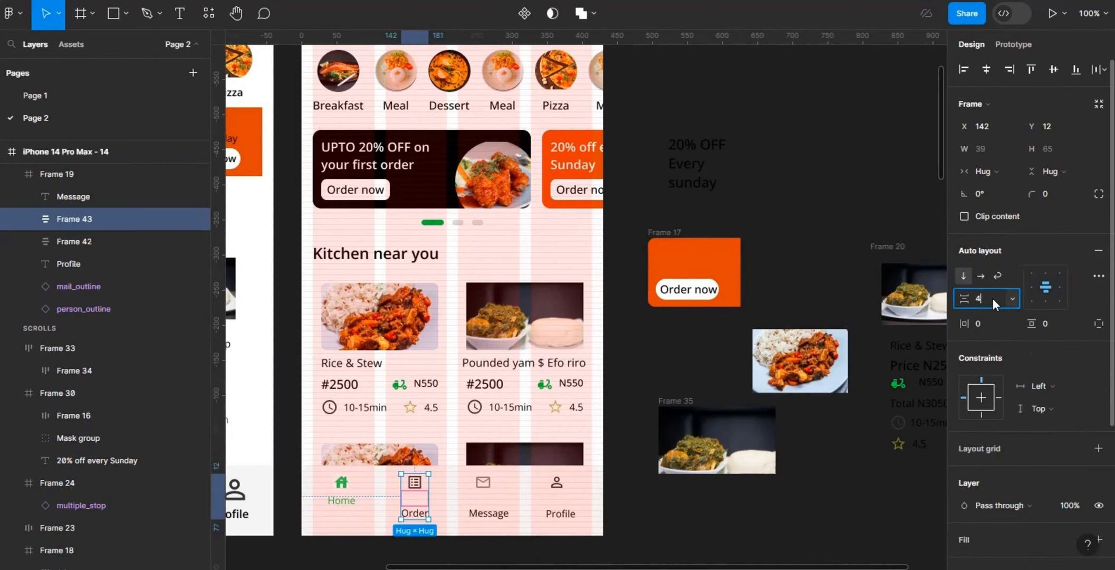
click(986, 299)
Step: Combine the Message and Profile icons with their labels in separate vertical auto layouts with a gap of 4
click(490, 490)
shift+click(495, 514)
click(1099, 262)
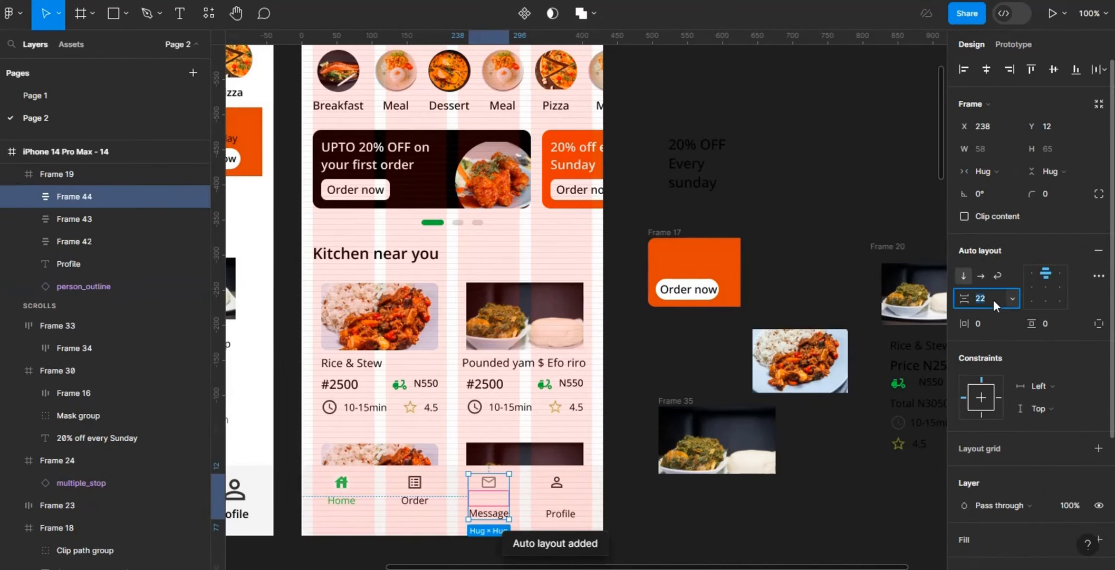
click(994, 302)
click(557, 482)
shift+click(560, 513)
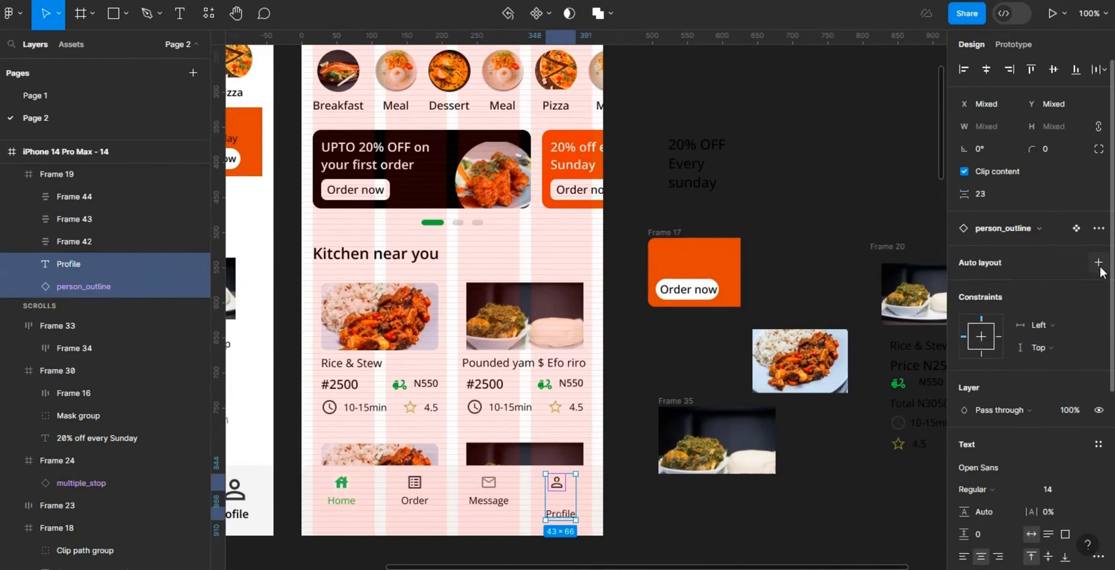
click(1098, 262)
click(995, 302)
text(4)
key(Return)
Step: Apply horizontal auto layout with 16 side padding to the navigation bar, widen it to 430 and align it to the screen's bottom edge
drag(563, 486, 573, 489)
click(524, 525)
click(1099, 250)
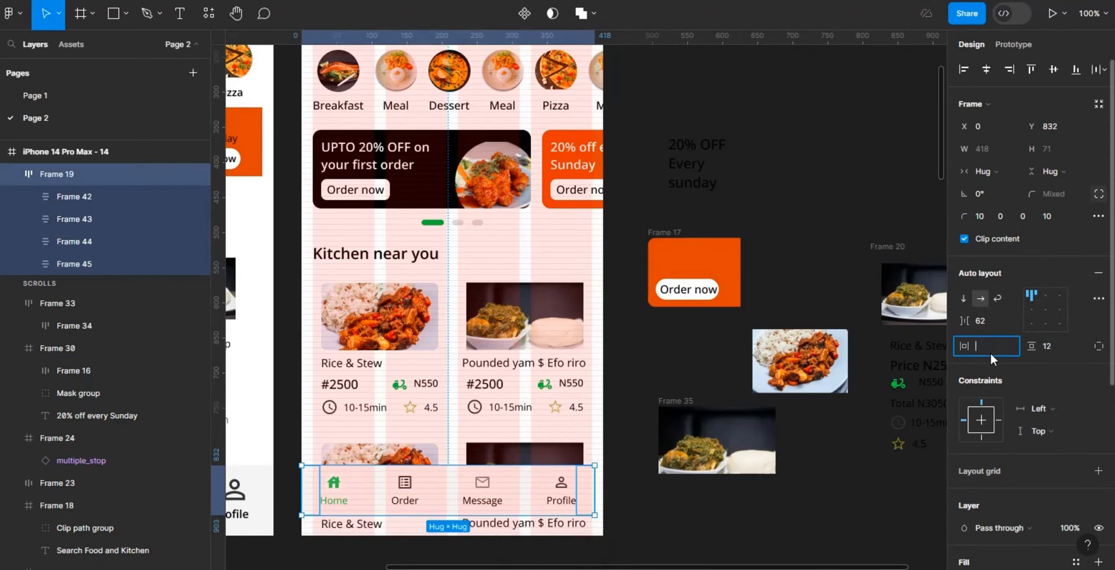
drag(582, 490, 603, 490)
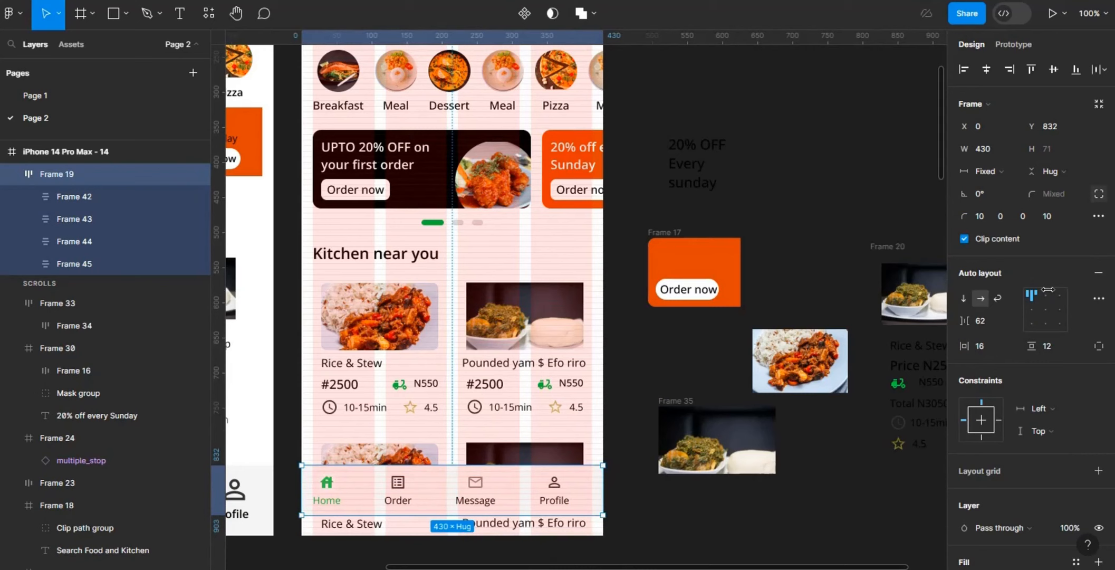
click(1076, 71)
click(729, 99)
Step: Hide the layout grids on the iPhone 14 Pro Max - 14 frame
key(ctrl+minus)
scroll(730, 99, up, 1)
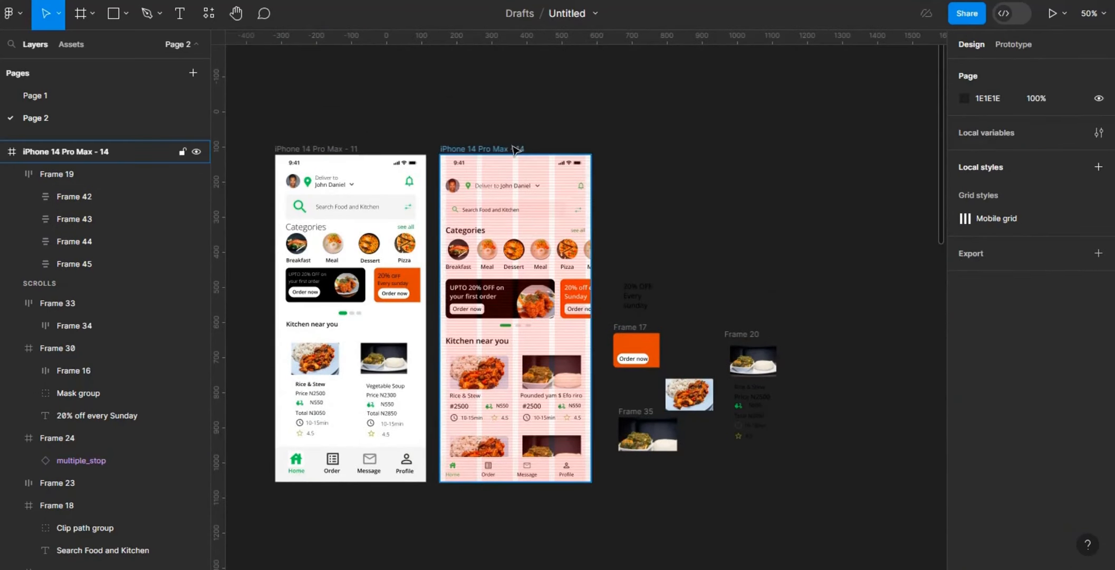
click(518, 149)
click(1075, 287)
click(1076, 309)
Step: Set a corner radius of 8 on the photo frames of both Pounded yam cards
double_click(562, 375)
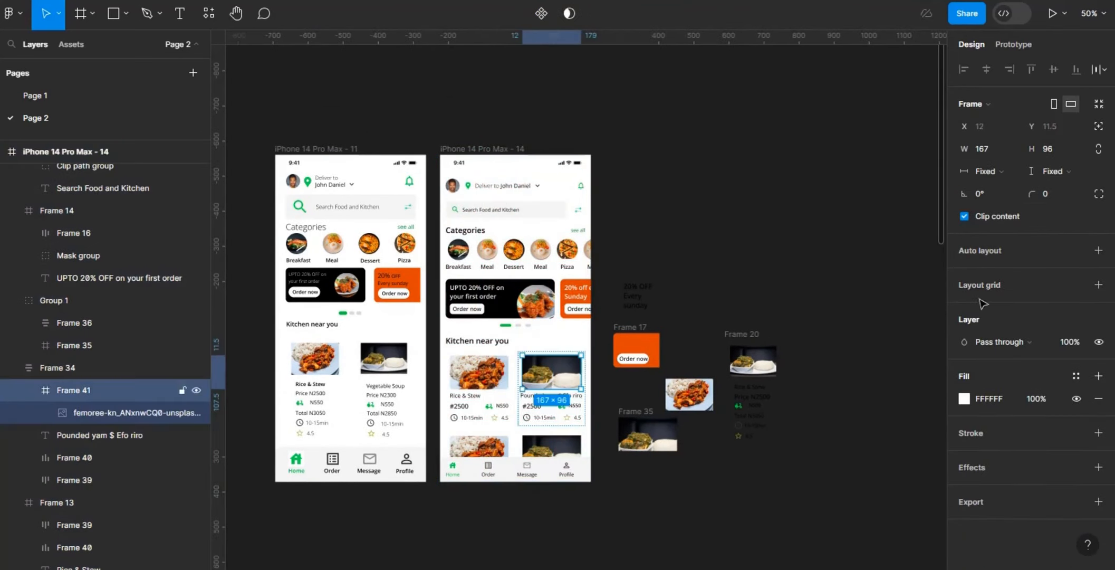
click(1053, 191)
text(8)
key(Return)
double_click(552, 446)
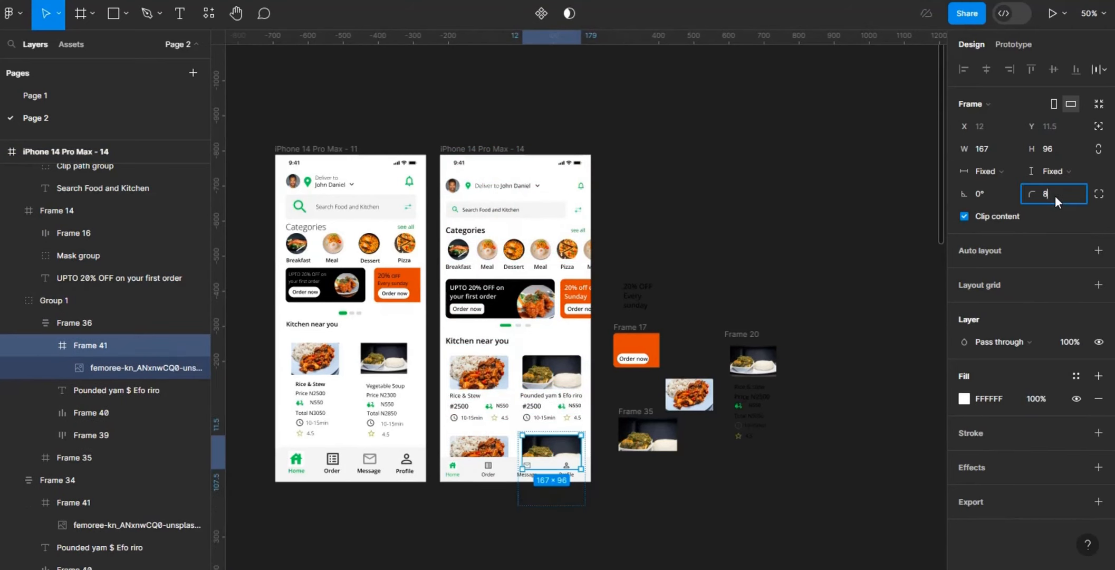
click(814, 474)
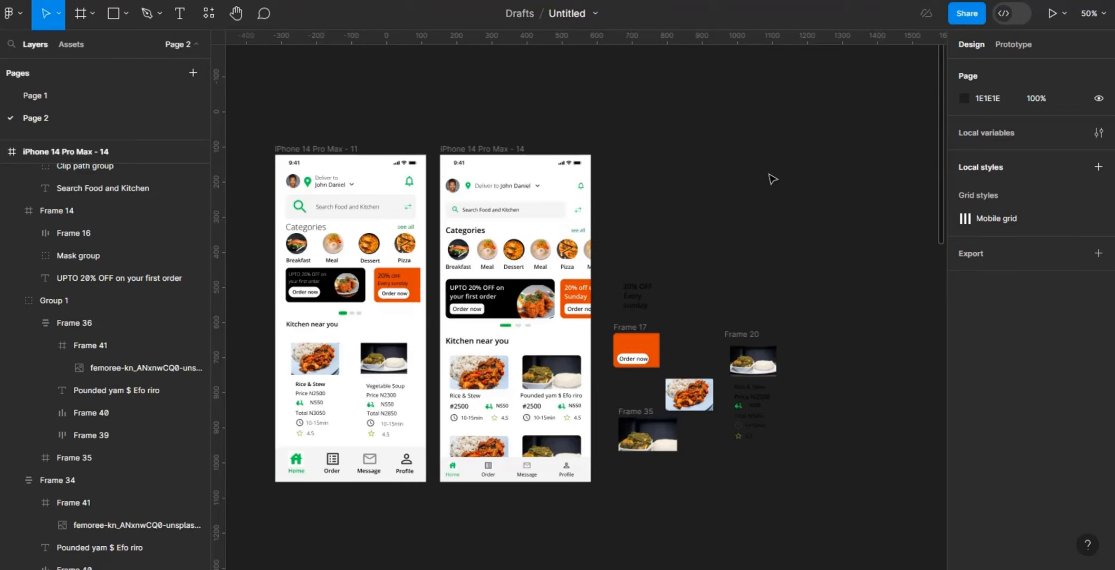
Step: Draw a 124 × 86 frame beside the home screen as a colour swatch and fill it with dark grey 2A2C29
key(ctrl+plus)
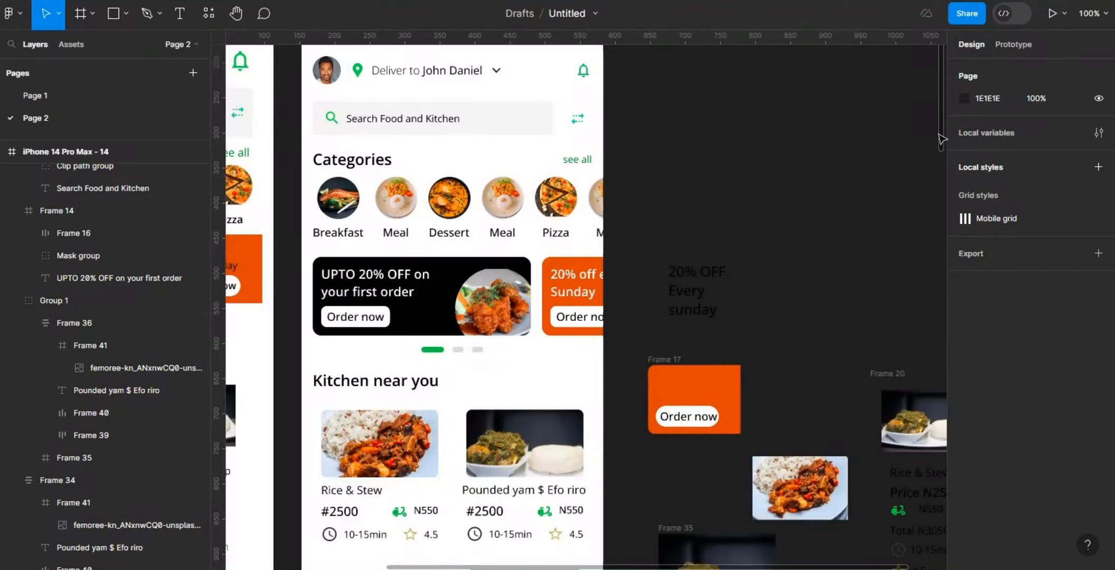
scroll(779, 273, up, 2)
scroll(779, 274, down, 12)
key(f)
key(ctrl+minus)
scroll(614, 160, up, 6)
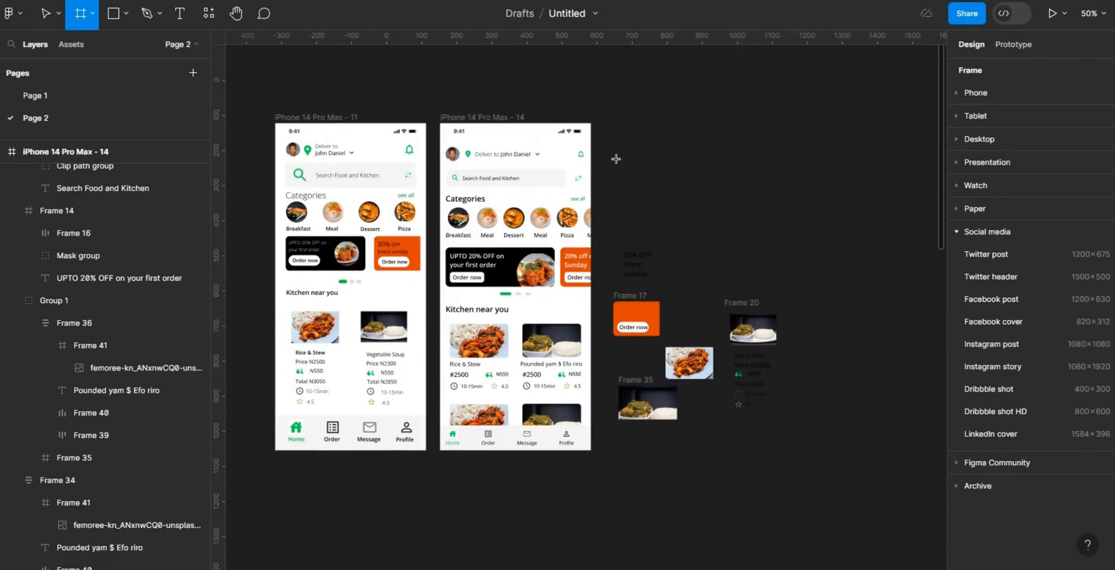
drag(613, 158, 657, 188)
click(965, 375)
click(800, 405)
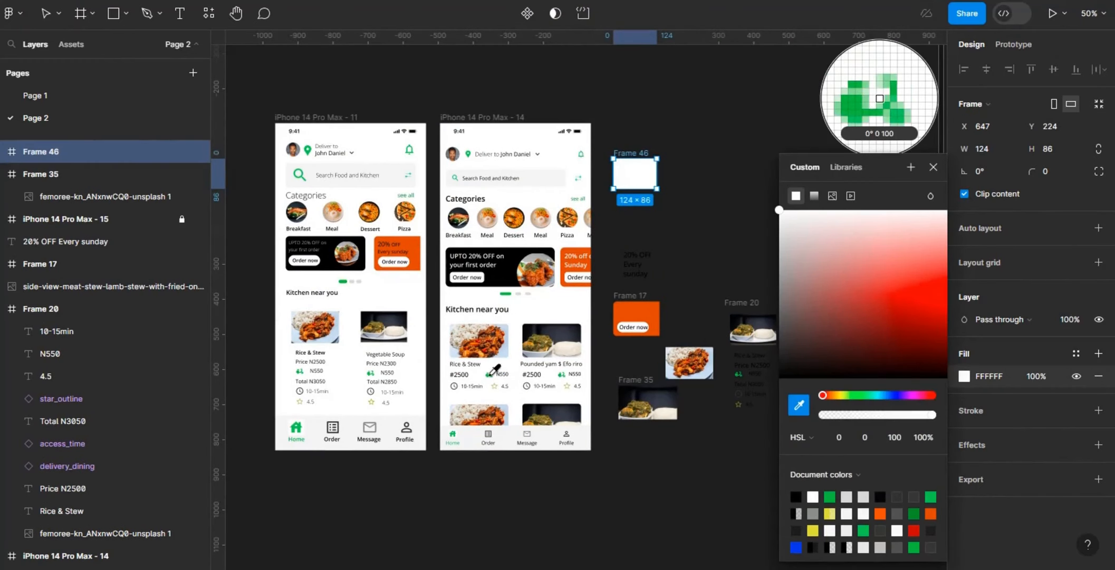
click(879, 95)
drag(786, 349, 788, 349)
Step: Duplicate the dark swatch frame alongside itself and fill the copy with lighter grey 414241
click(666, 161)
alt+drag(630, 153, 688, 153)
click(964, 376)
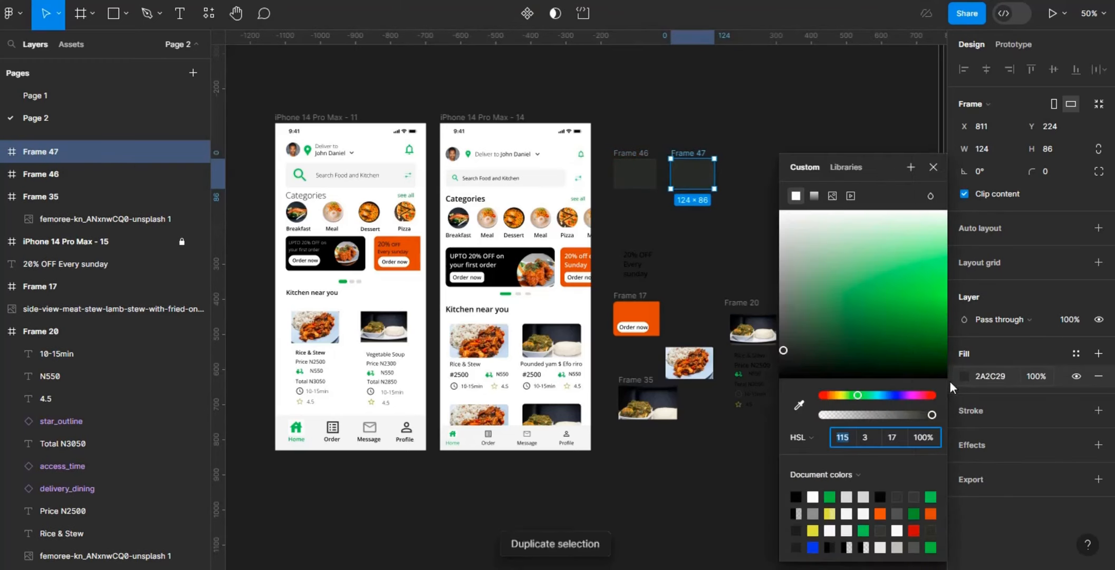
click(781, 333)
key(shift+0)
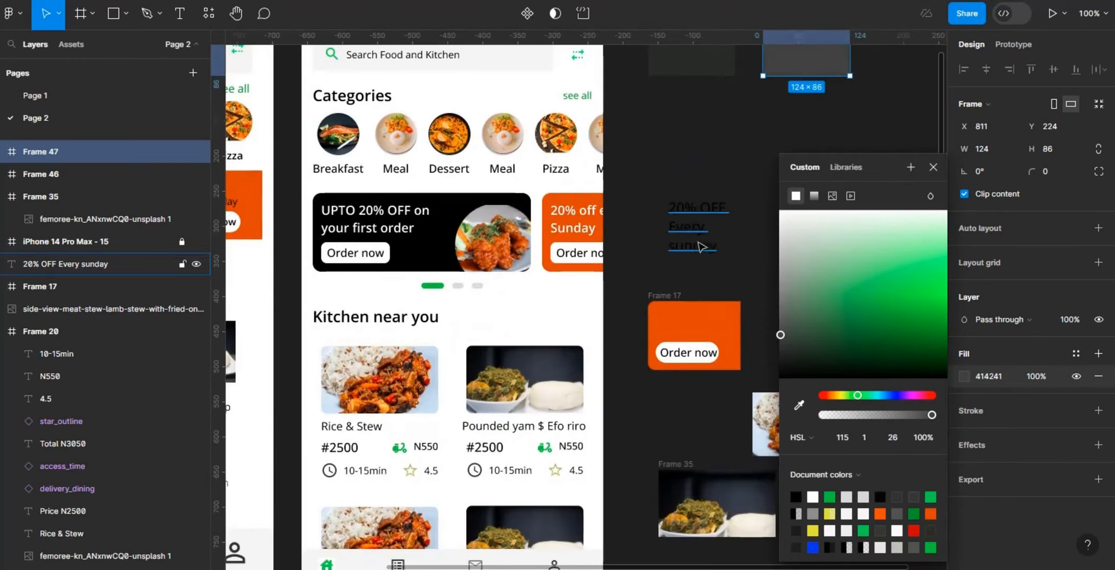
click(760, 212)
Step: Give the recipient's name in the header's delivery line a heavier font weight
scroll(580, 211, up, 4)
click(425, 210)
ctrl+click(425, 210)
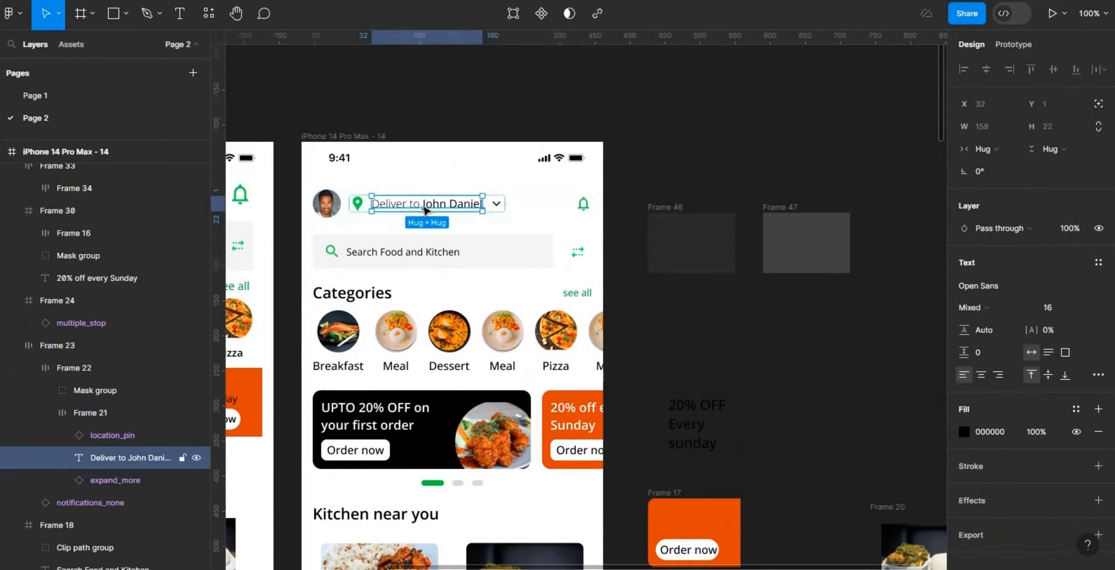
double_click(425, 207)
drag(422, 206, 487, 207)
click(977, 307)
click(1054, 279)
click(973, 308)
click(986, 294)
Step: Recolour the header's delivery text and location pin by sampling the lighter 414241 swatch
click(964, 431)
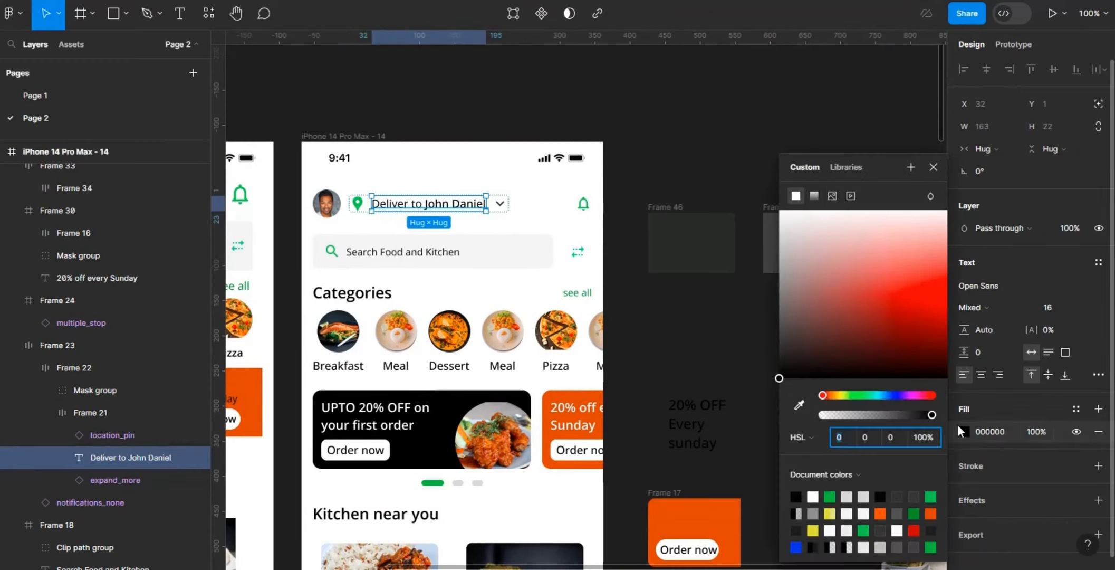
click(799, 405)
click(772, 232)
click(359, 206)
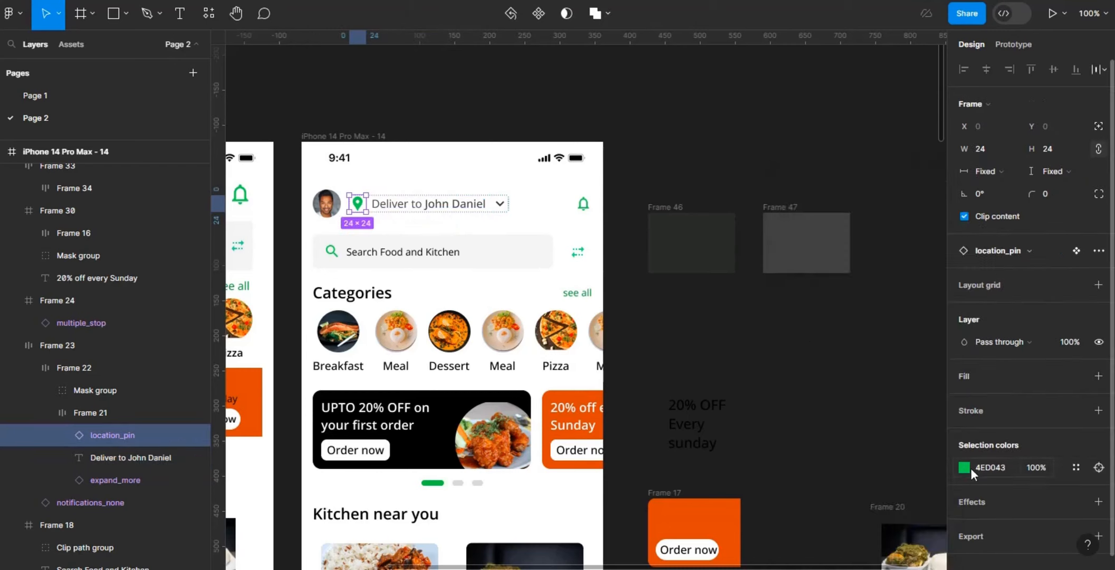
click(964, 467)
click(798, 404)
click(773, 236)
Step: Recolour the header's dropdown arrow green by sampling the active promo carousel indicator
click(503, 204)
click(965, 467)
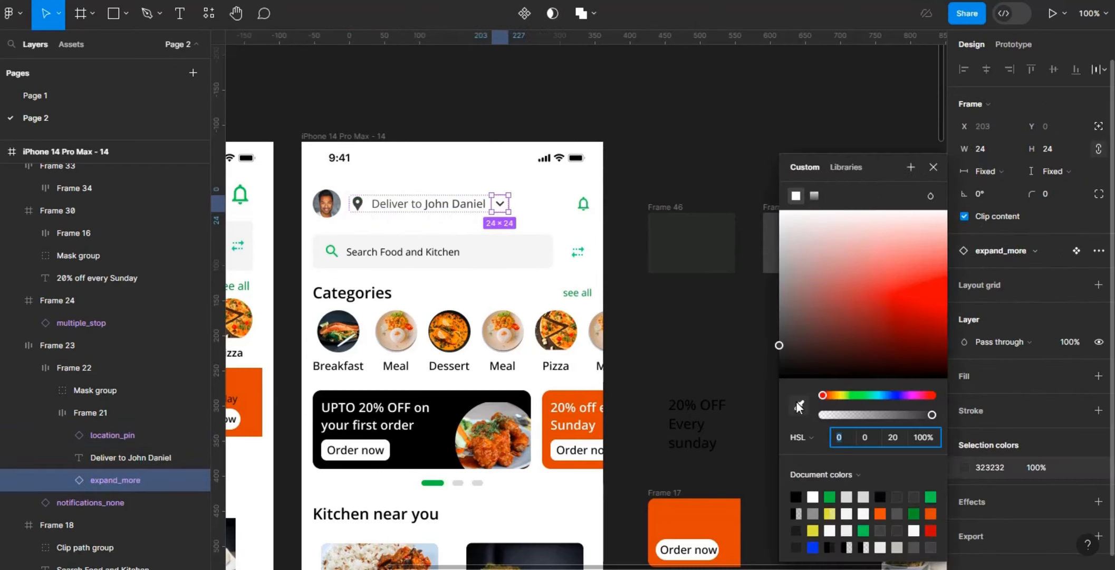
click(798, 404)
click(433, 482)
Step: Recolour the notification bell and the search icon by sampling the 414241 swatch
click(583, 204)
click(964, 468)
click(799, 404)
click(772, 237)
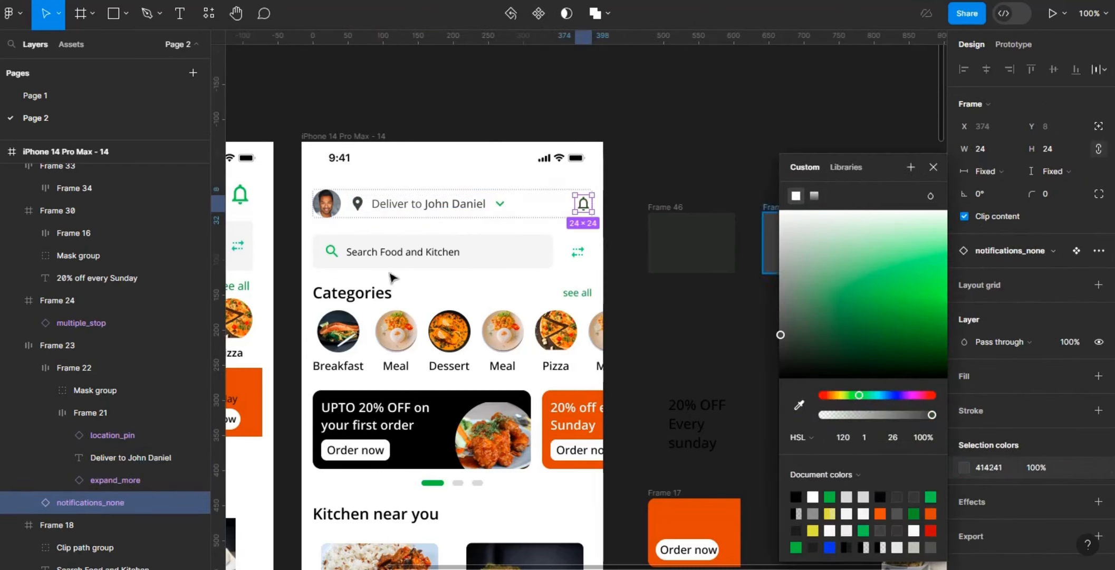
click(333, 256)
double_click(333, 257)
click(964, 503)
click(798, 404)
click(772, 232)
click(628, 288)
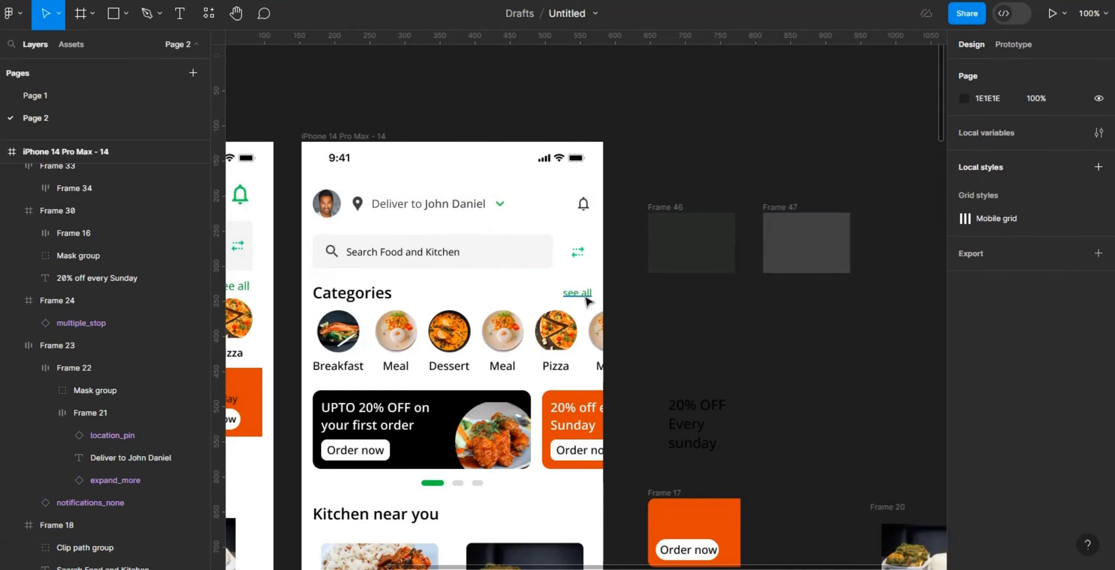
Step: Recolour the Categories heading and the category labels by sampling the dark 2A2C29 swatch
click(384, 293)
click(964, 500)
click(799, 404)
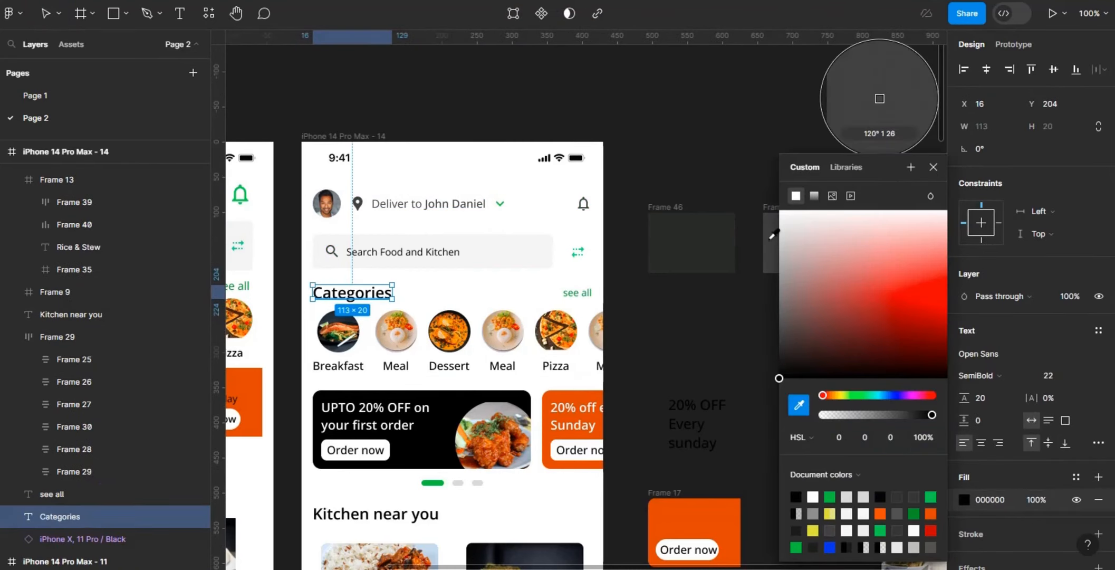
click(716, 244)
click(511, 336)
scroll(1106, 417, down, 3)
click(965, 452)
click(798, 405)
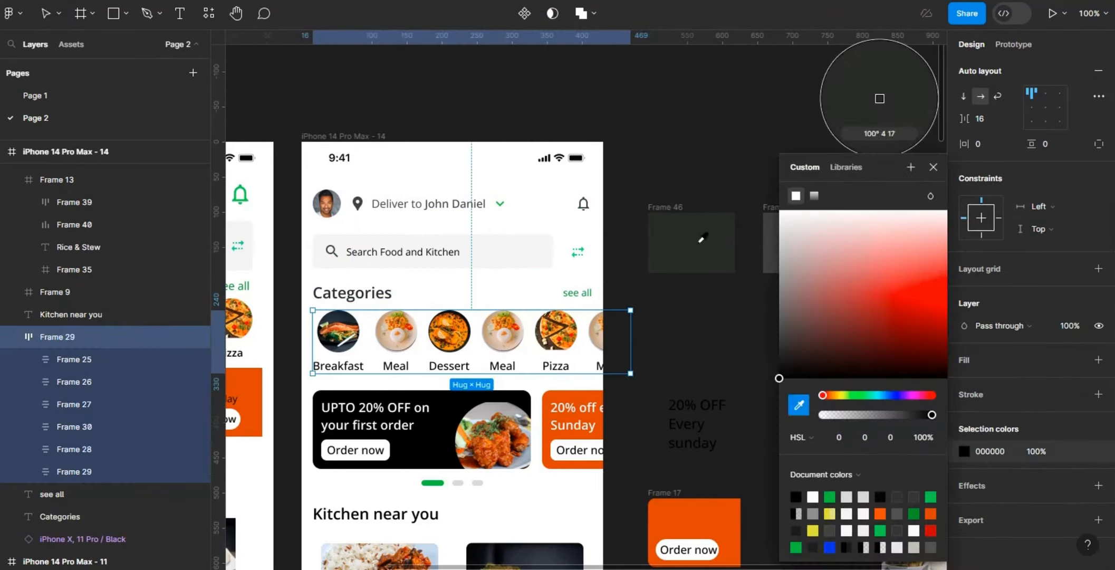
click(702, 240)
Step: Recolour the Order now buttons on both promo cards, sampling the 2A2C29 swatch for the labels and choosing an off-white fill
double_click(370, 449)
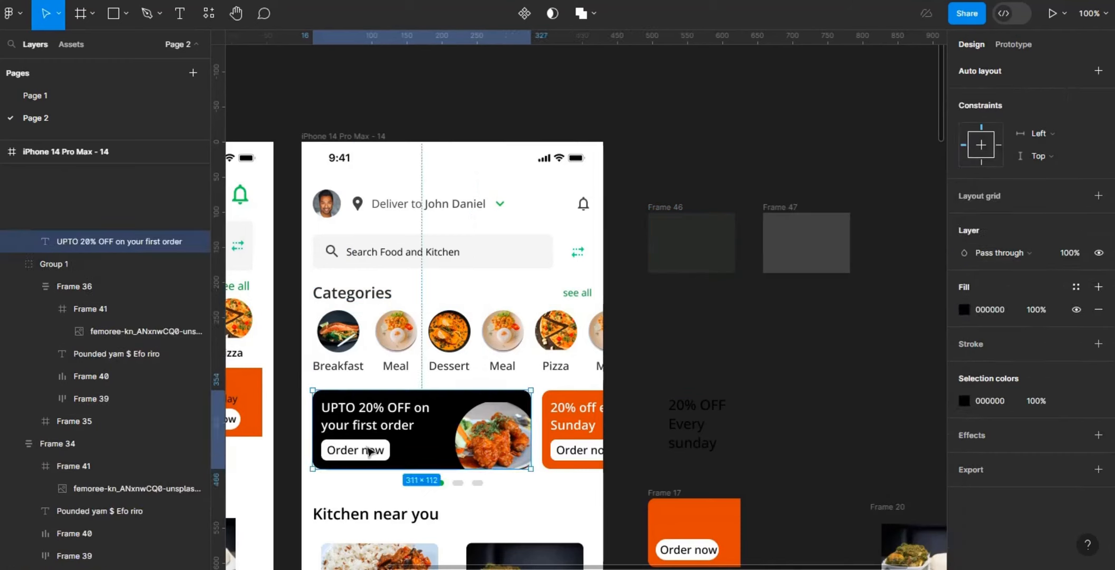
shift+double_click(588, 452)
click(965, 474)
click(797, 404)
click(716, 241)
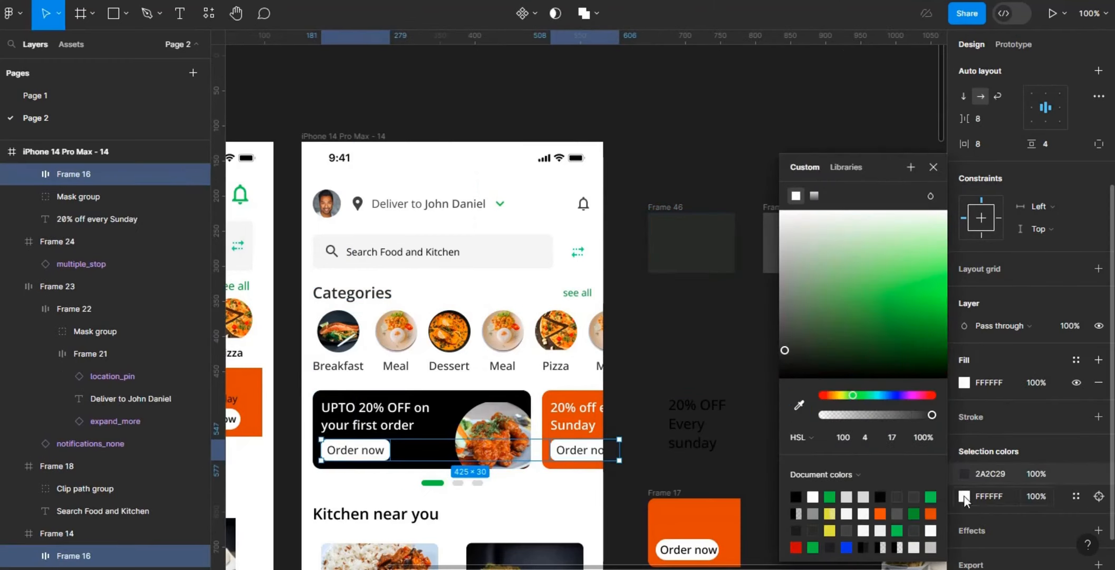
click(965, 496)
click(829, 496)
drag(885, 299, 783, 214)
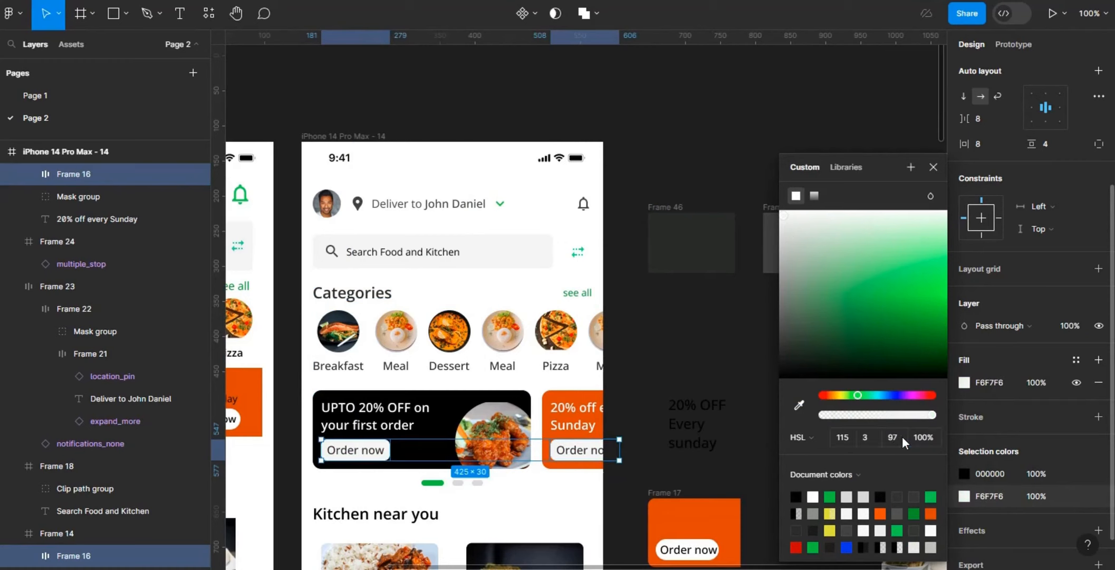
click(901, 436)
key(Return)
Step: Fill the iPhone 14 Pro Max - 14 frame with the off-white sampled from the Order now button
click(380, 139)
click(964, 269)
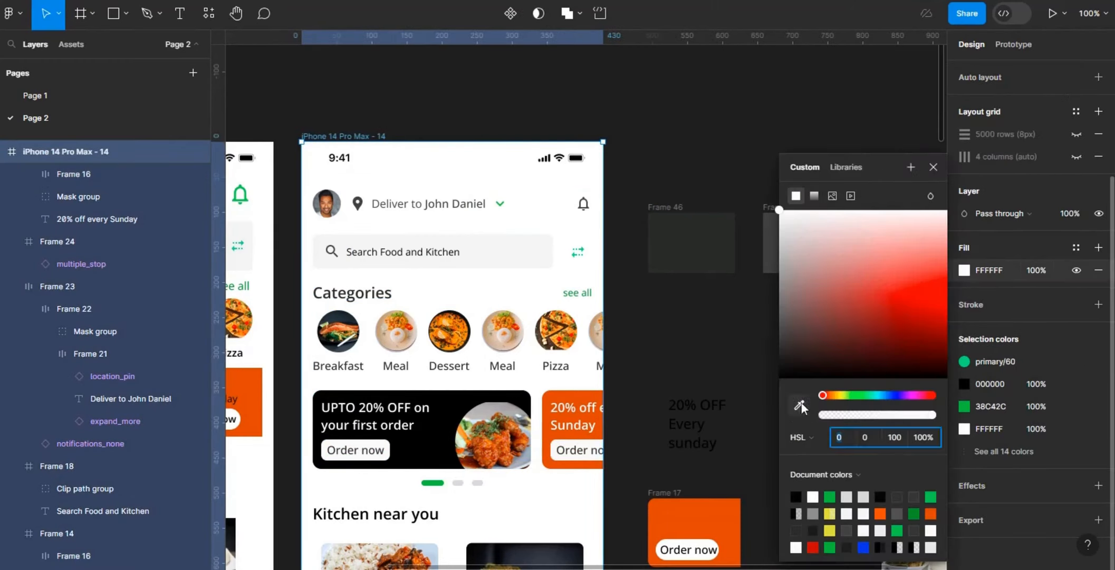
click(800, 404)
click(597, 444)
click(742, 297)
Step: Recolour the Kitchen near you heading by sampling the 2A2C29 swatch
scroll(865, 232, down, 5)
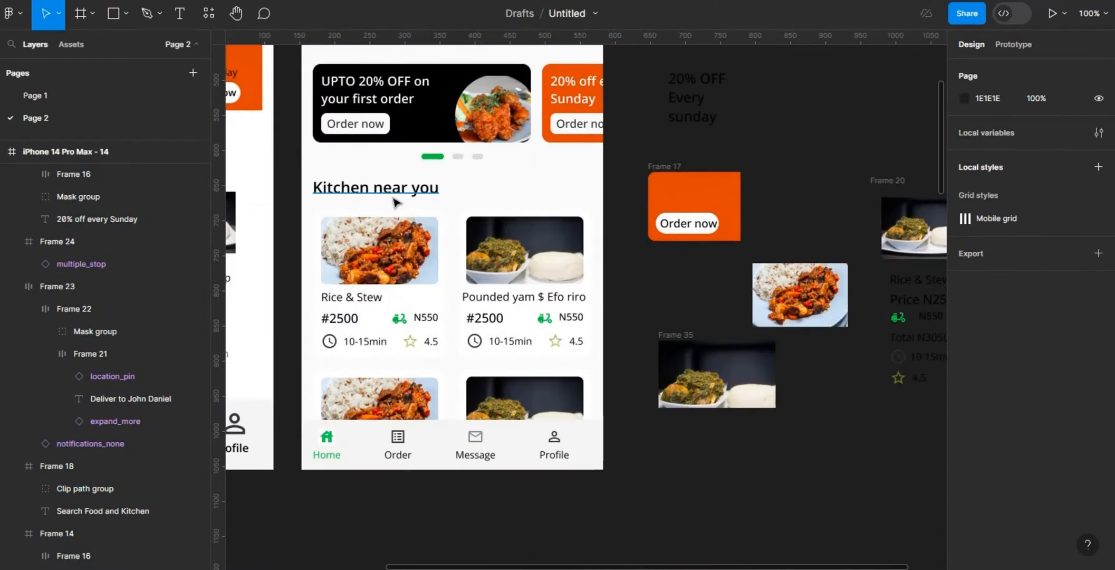
click(392, 197)
scroll(607, 253, up, 3)
click(965, 501)
click(800, 405)
click(702, 95)
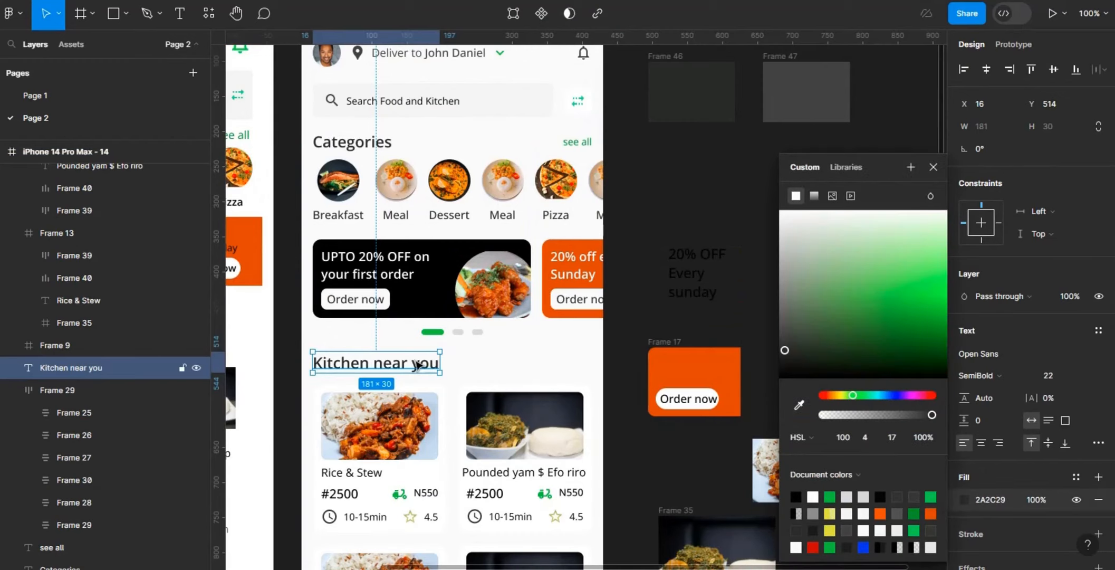
Step: Change the Kitchen near you heading's text to Recommended
key(Return)
text(Recomm)
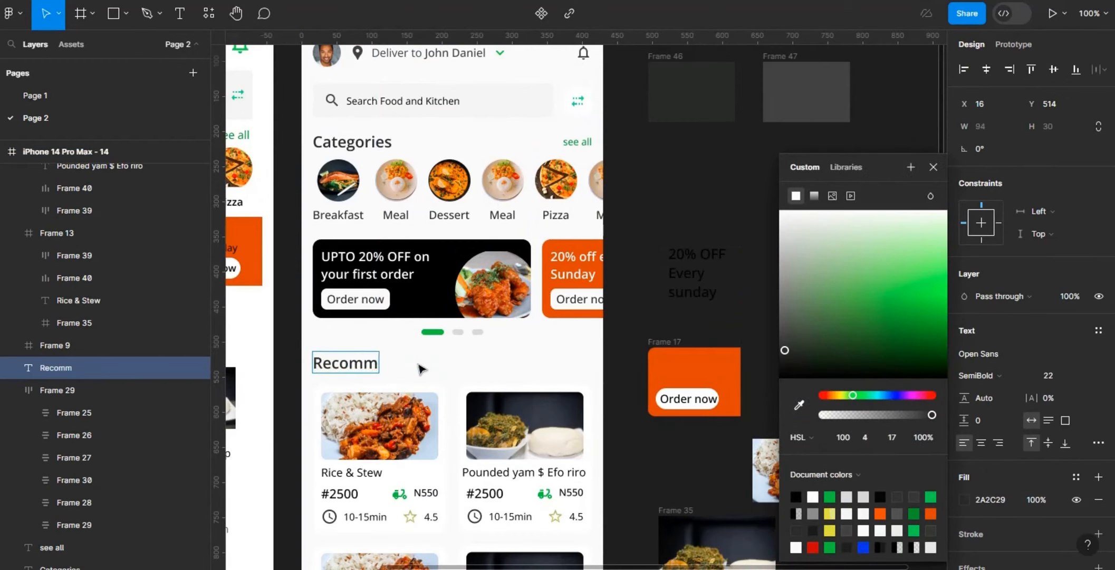
text(ended)
click(646, 359)
click(642, 223)
Step: Set the Rice & Stew card's #2500 price to SemiBold and its N550 delivery fee to Regular
drag(942, 104, 944, 155)
click(352, 255)
double_click(352, 258)
double_click(351, 258)
click(993, 309)
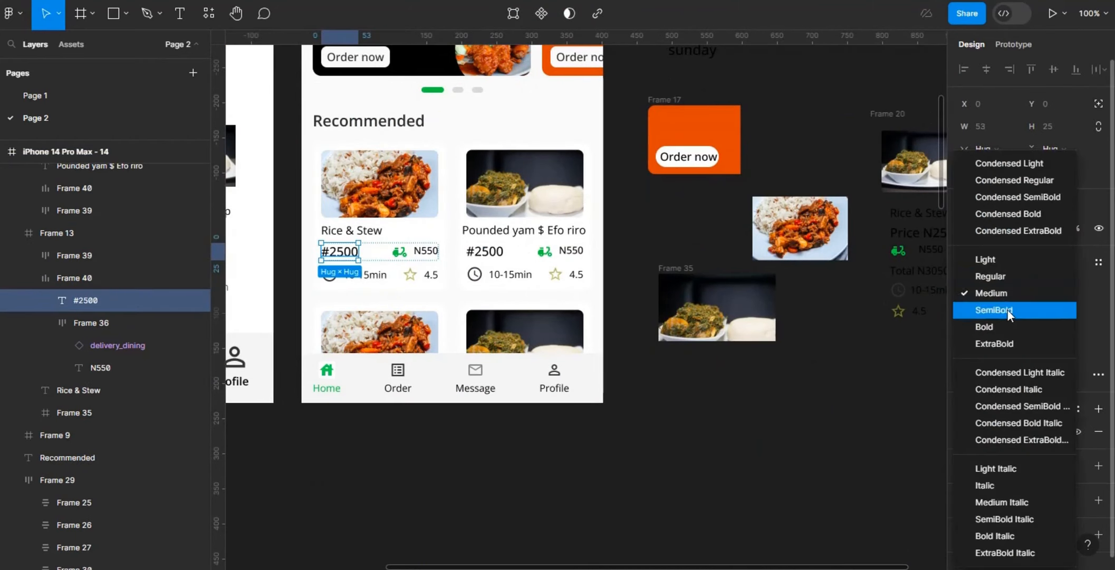
click(1008, 311)
double_click(428, 255)
click(994, 308)
click(1004, 277)
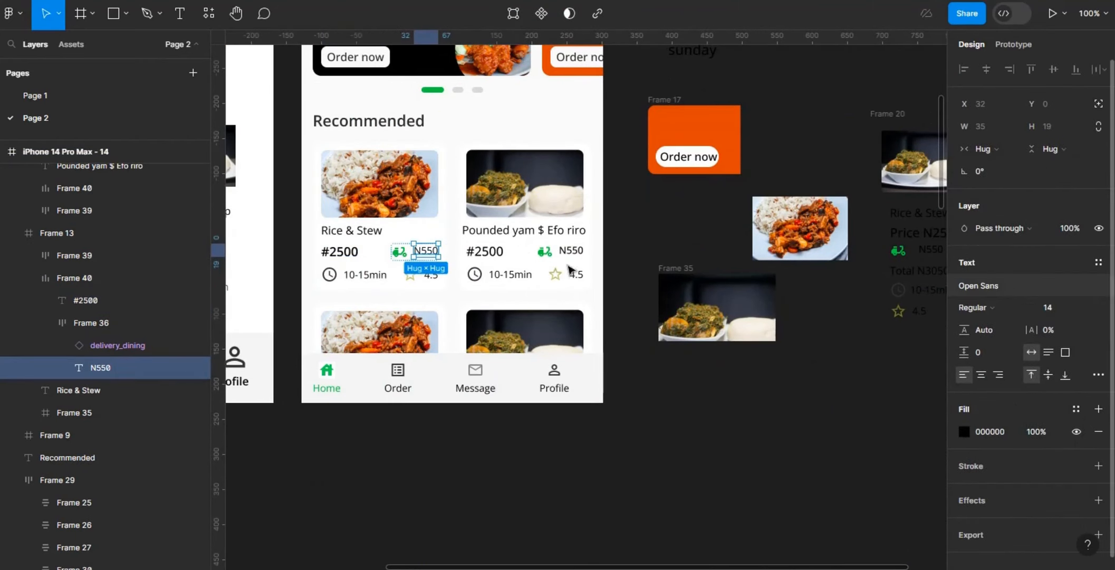
Step: Recolour the Rice & Stew title by sampling the 2A2C29 swatch
click(351, 232)
key(ctrl+minus)
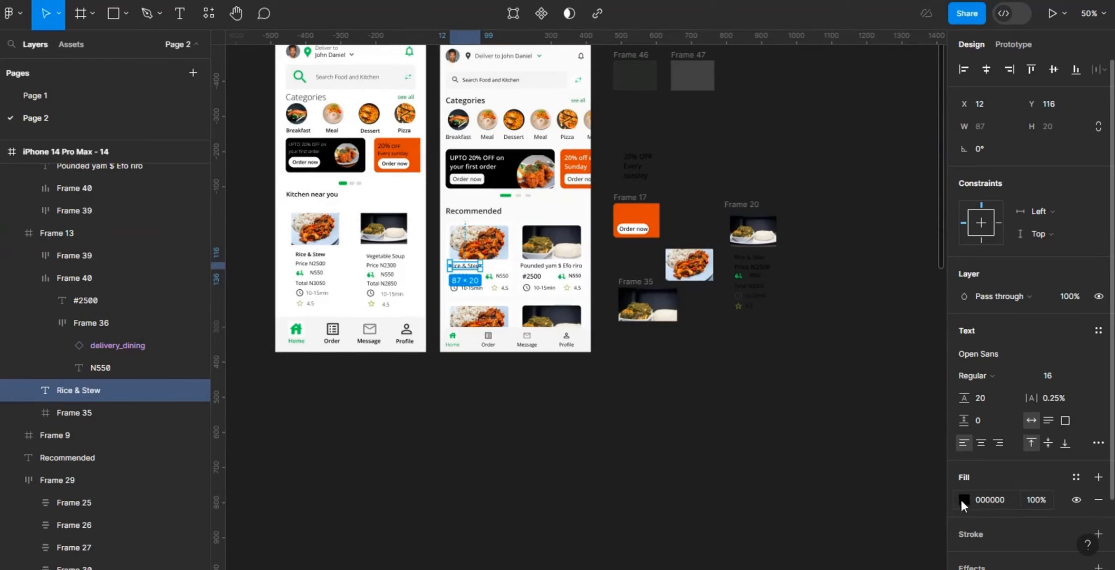
click(964, 499)
click(781, 334)
click(799, 405)
click(647, 69)
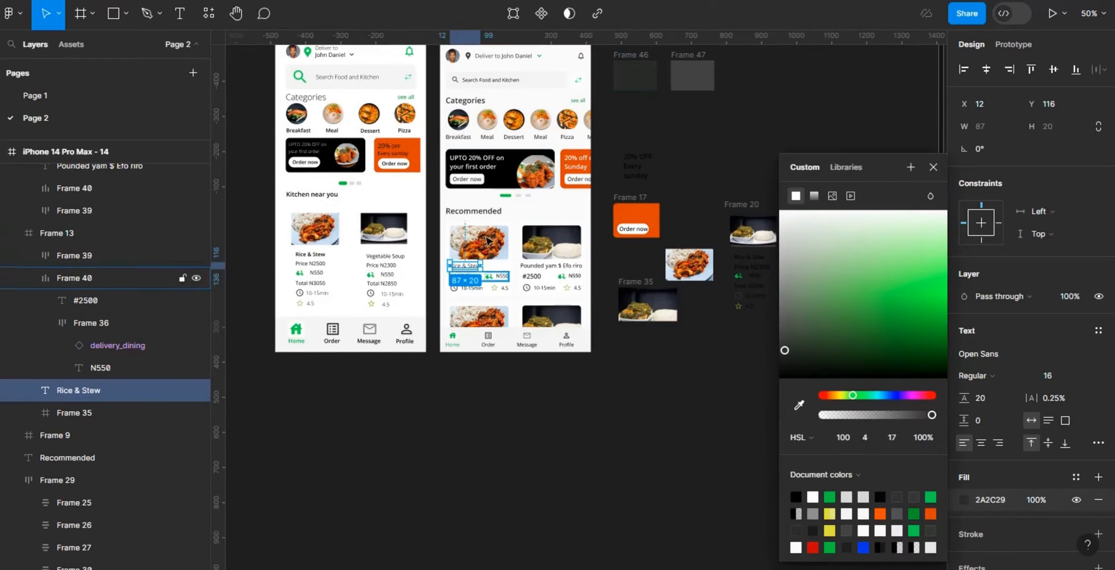
Step: Recolour the black text in the Rice & Stew card's price row and time and rating row to 2A2C29
click(501, 290)
shift+click(501, 276)
scroll(953, 380, down, 5)
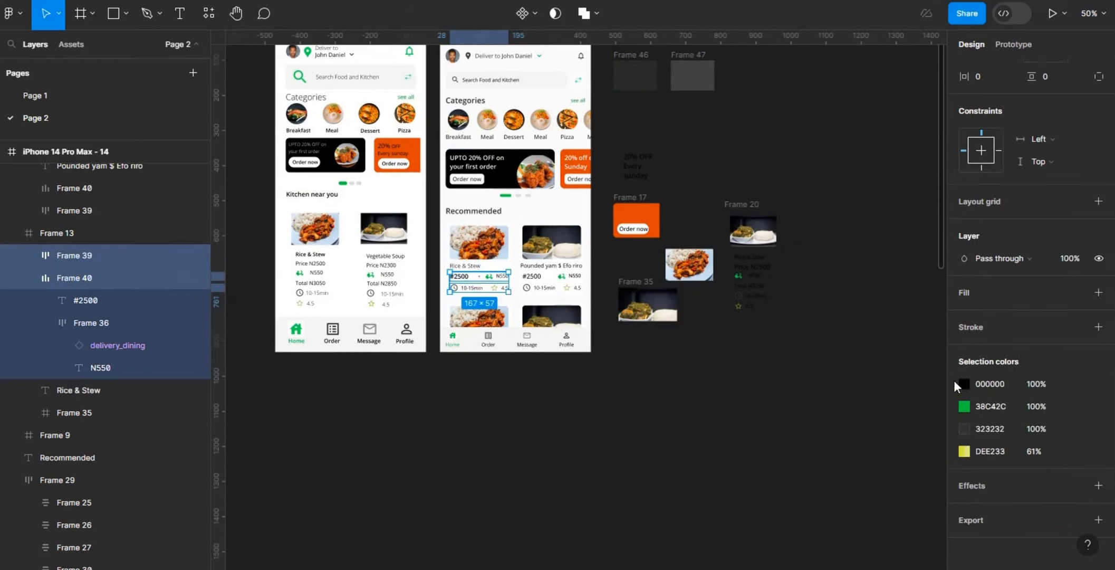
click(964, 384)
click(679, 137)
Step: Replace the 323232 colour in the Rice & Stew card's time and rating row with the 414241 swatch colour
double_click(499, 289)
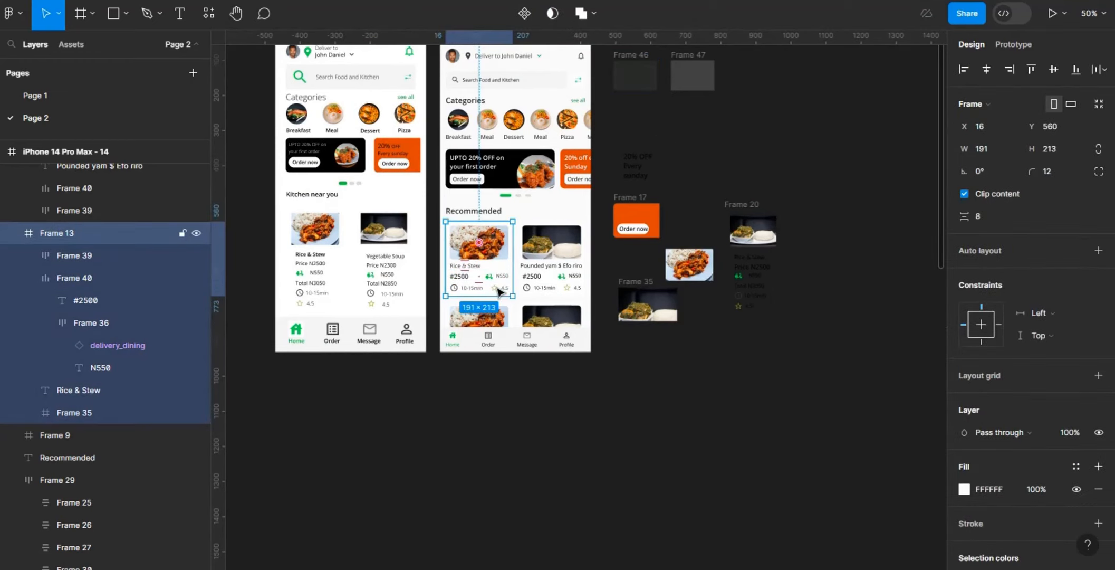
scroll(963, 407, down, 5)
click(964, 430)
click(799, 405)
click(699, 68)
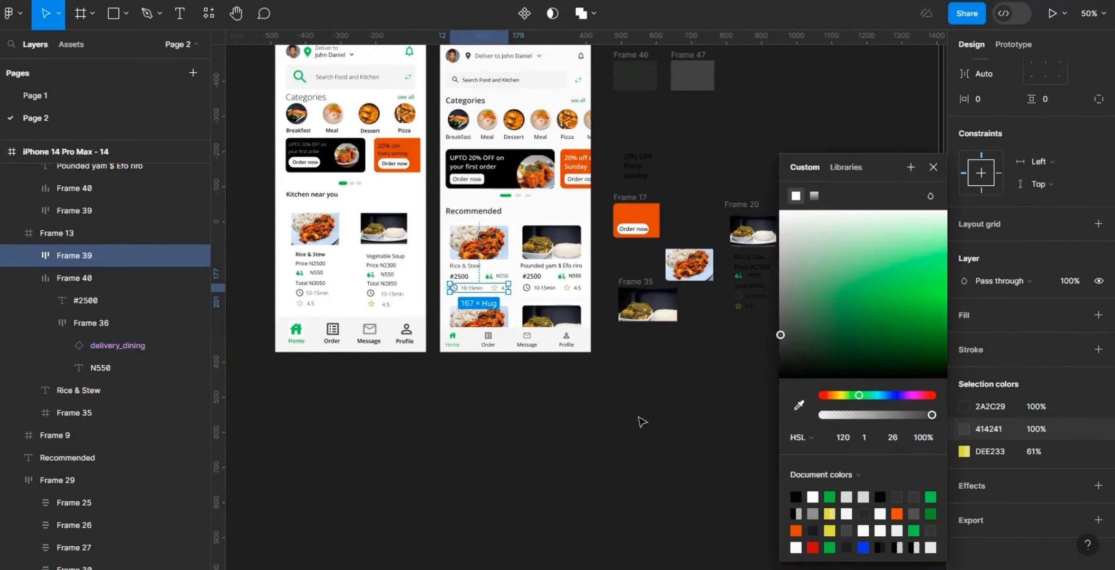
click(640, 418)
Step: Recolour the Pounded yam card's title and price row to dark grey 222321
click(547, 270)
click(549, 266)
shift+click(549, 275)
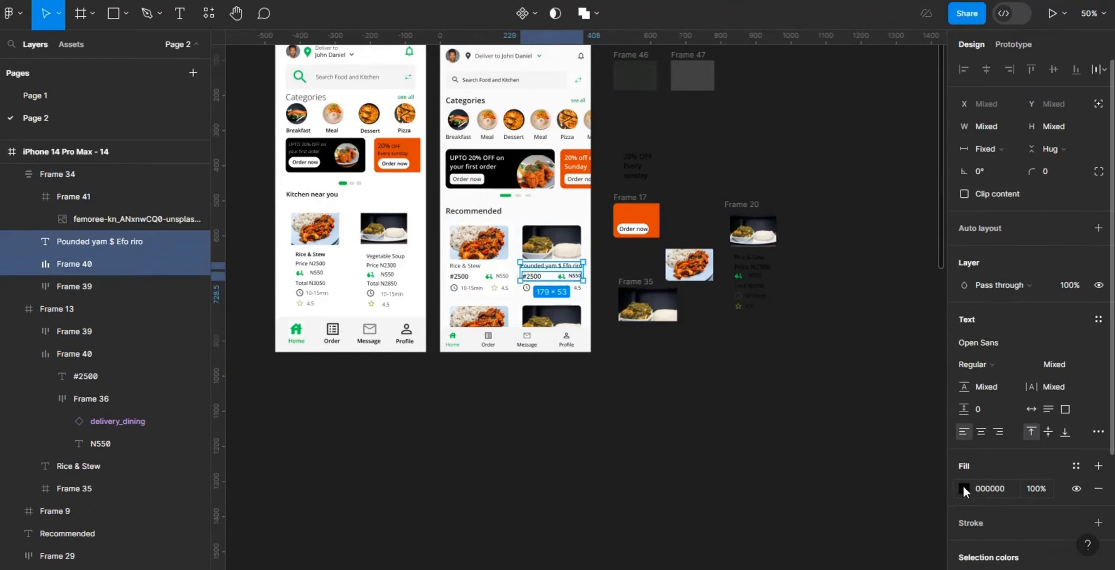
click(963, 487)
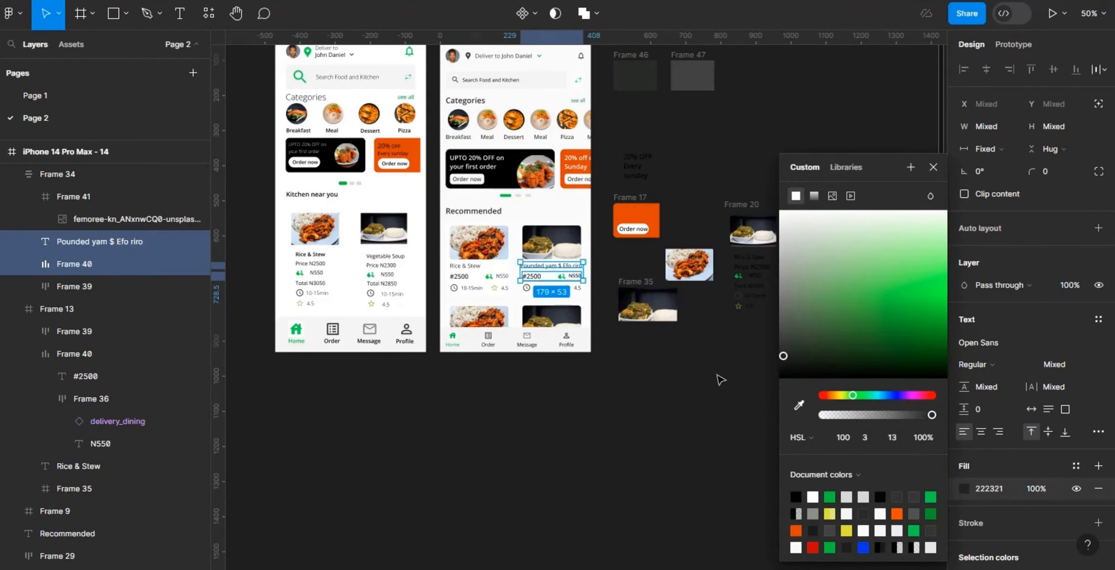
click(720, 381)
key(shift+0)
Step: Recolour the Pounded yam card's time and rating row by sampling the dark Frame 46 swatch
click(569, 278)
click(568, 278)
key(minus)
click(964, 540)
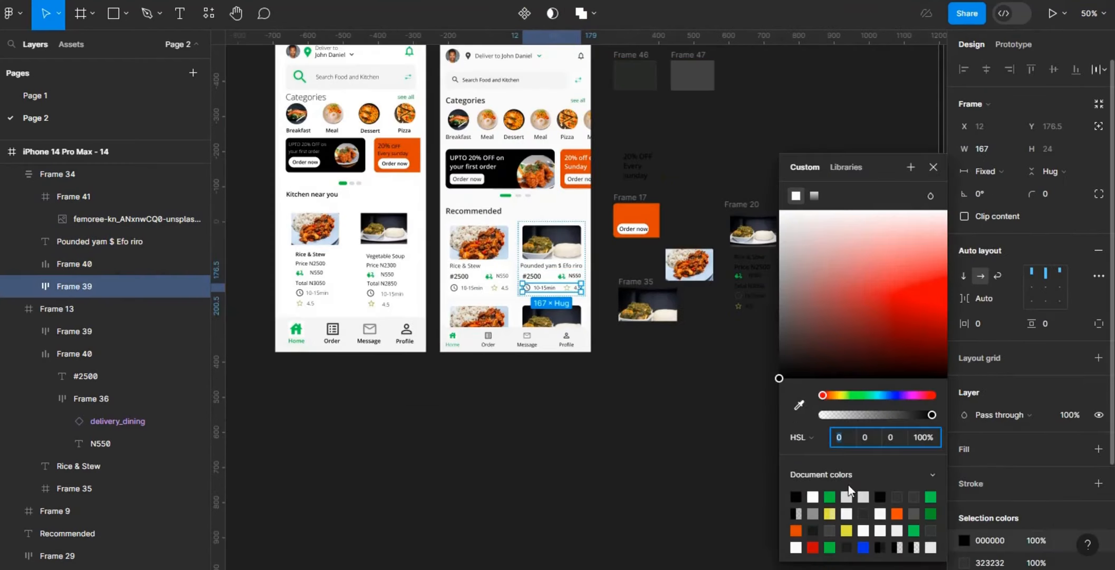
click(799, 404)
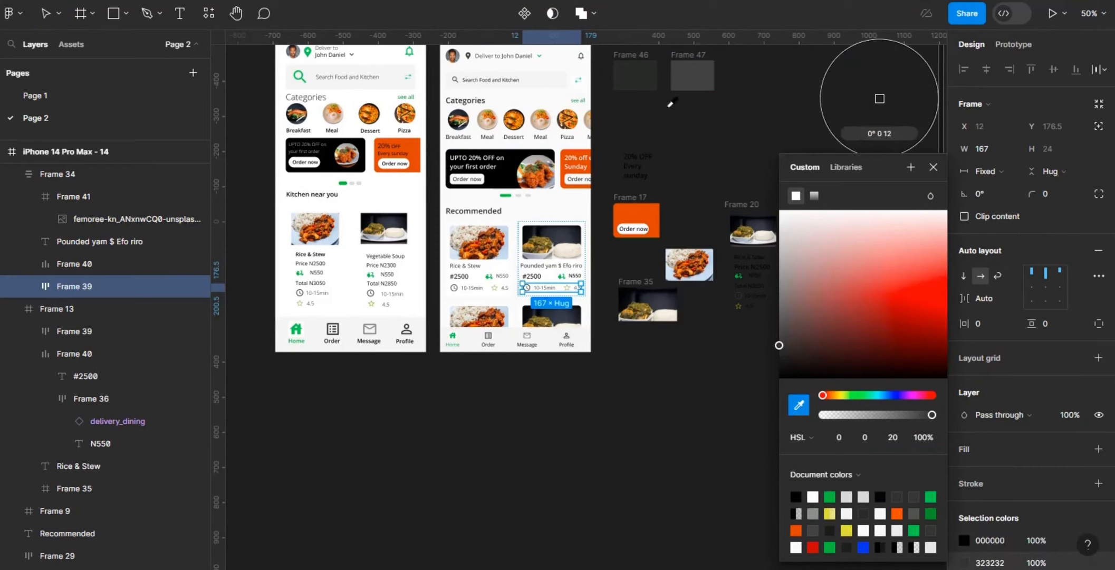
click(635, 74)
Step: Resample the colours of the Rice & Stew card's time and rating row, using 414241 for the icon and 2A2C29 for the text
click(489, 293)
scroll(964, 429, down, 5)
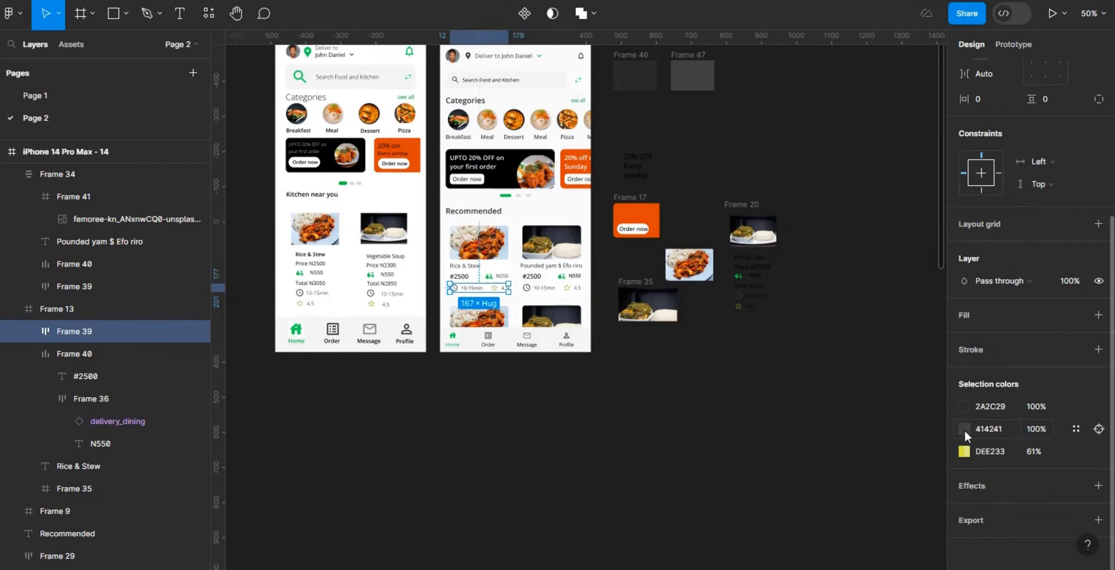
click(964, 428)
click(799, 404)
click(703, 70)
click(964, 406)
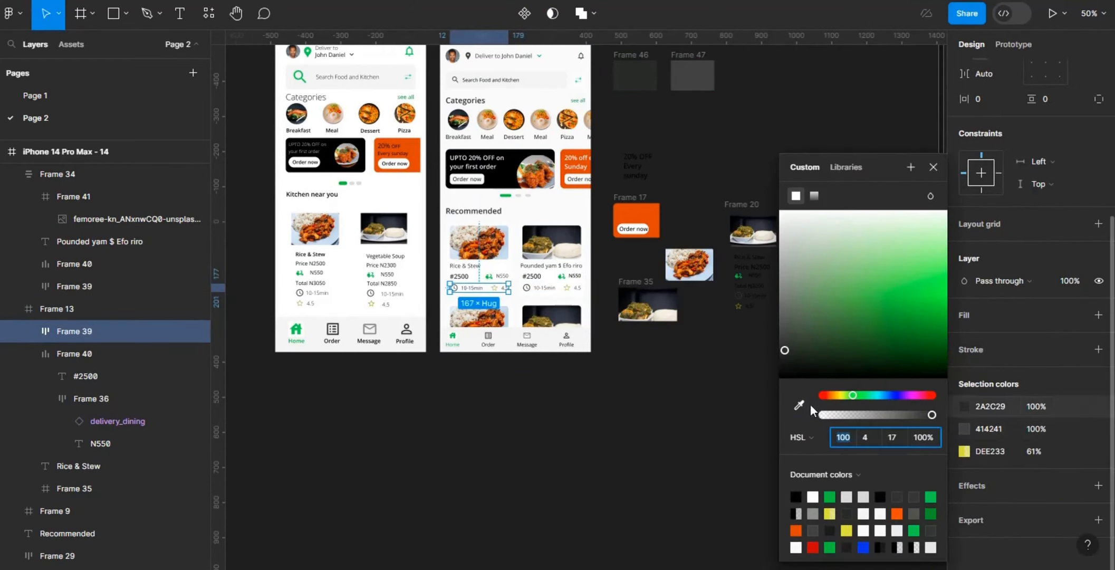
click(799, 404)
click(642, 68)
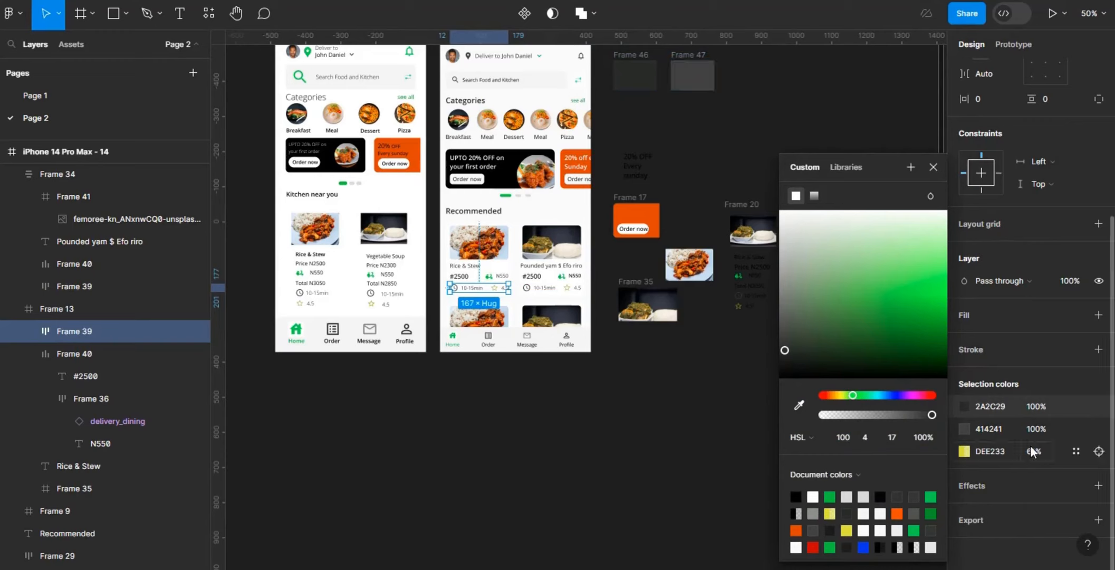
click(830, 395)
click(932, 295)
key(ctrl+z)
Step: Change the yellow star in the Rice & Stew card's rating row to a warm orange
click(964, 451)
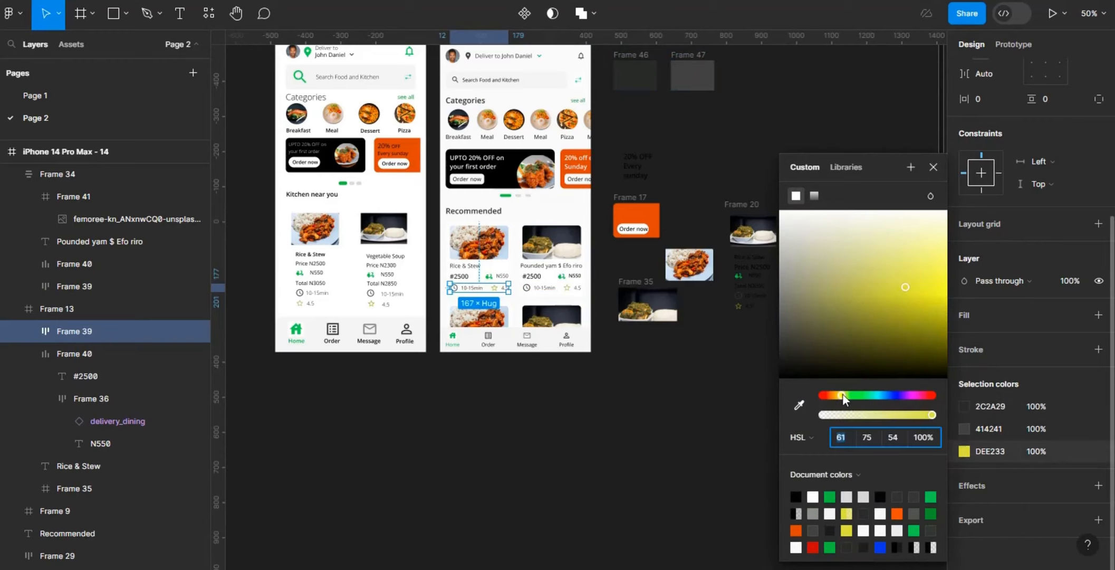
click(827, 395)
click(932, 291)
click(836, 395)
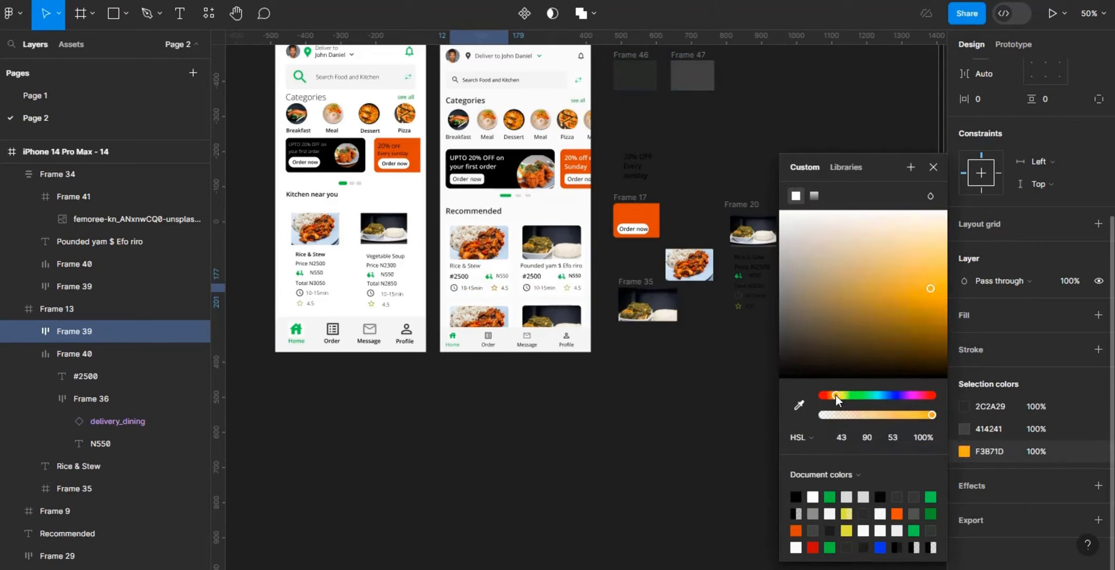
click(926, 289)
click(598, 406)
Step: Recolour the N550 delivery text in the Rice & Stew card by sampling the grey Frame 47 swatch
key(n)
scroll(844, 100, down, 2)
scroll(554, 364, right, 4)
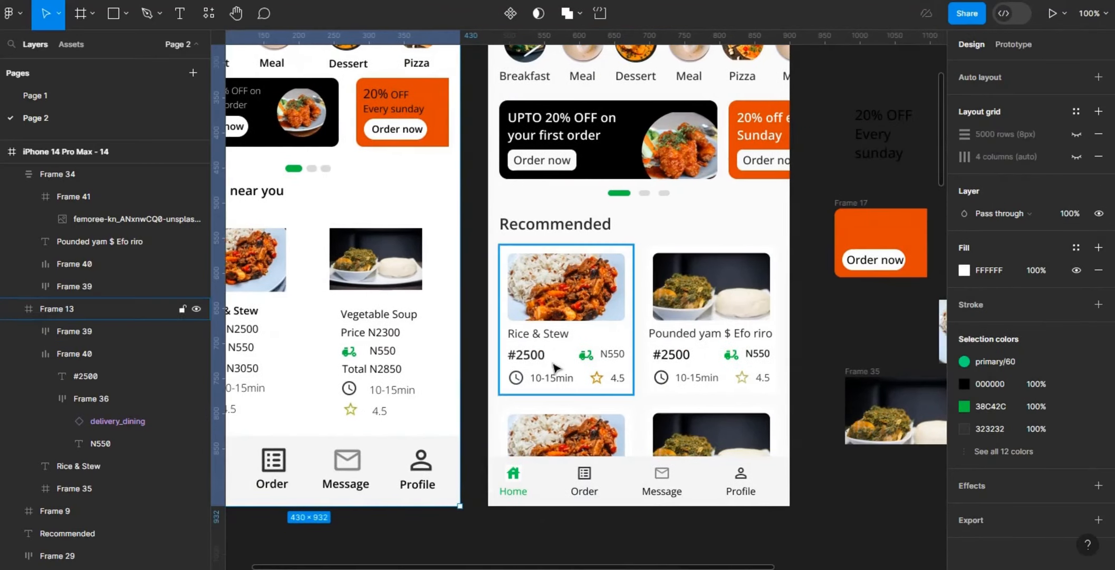
double_click(610, 359)
key(ctrl+minus)
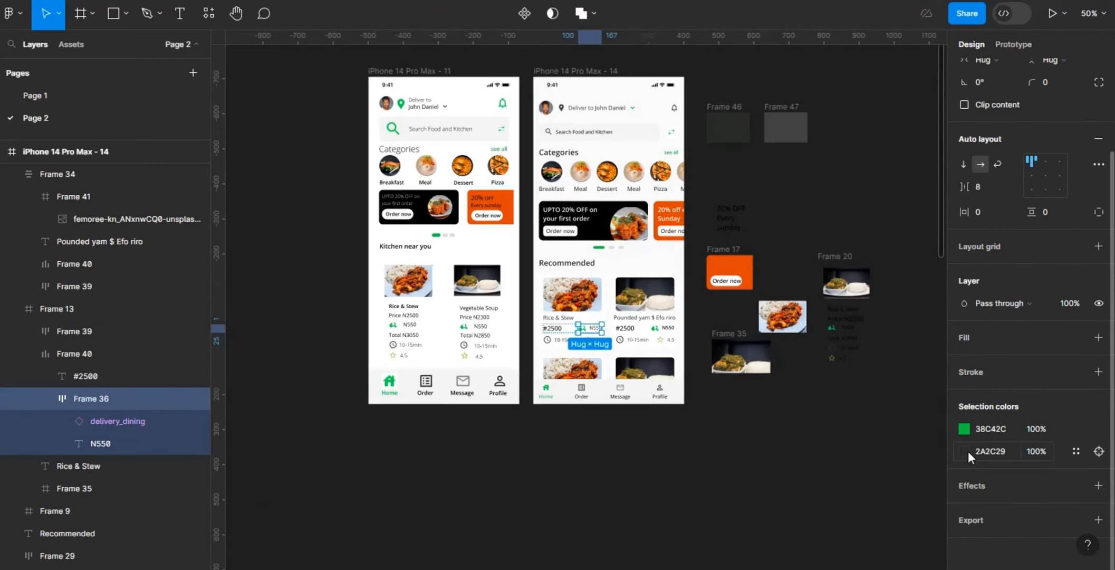
click(965, 452)
click(799, 404)
click(802, 136)
click(702, 462)
Step: Recolour the black N550 delivery text in the Pounded yam card by sampling the grey Frame 47 swatch
double_click(665, 331)
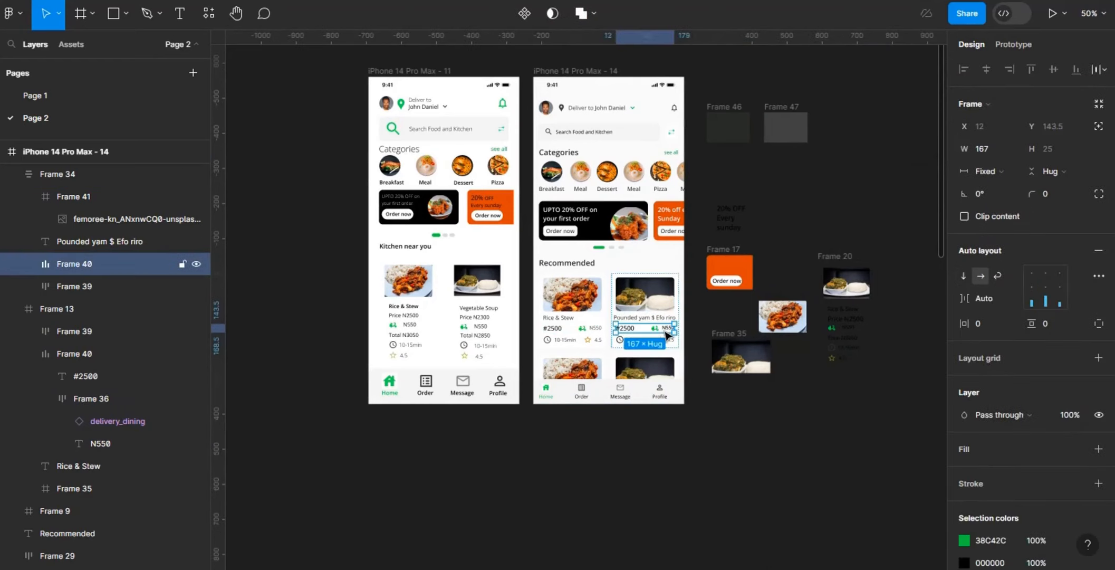
double_click(665, 331)
click(964, 562)
click(799, 404)
click(792, 119)
click(696, 424)
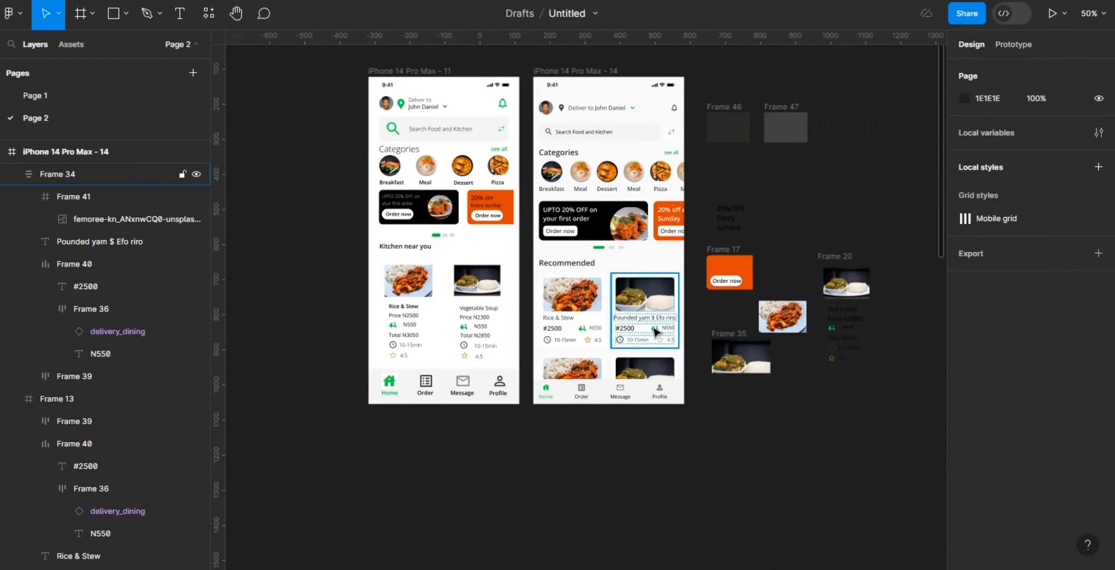
Step: Select both Recommended cards together and set their main dark colour to 2A2C29, sampled from the Frame 46 swatch
click(656, 331)
shift+click(578, 324)
scroll(1029, 264, down, 3)
click(965, 384)
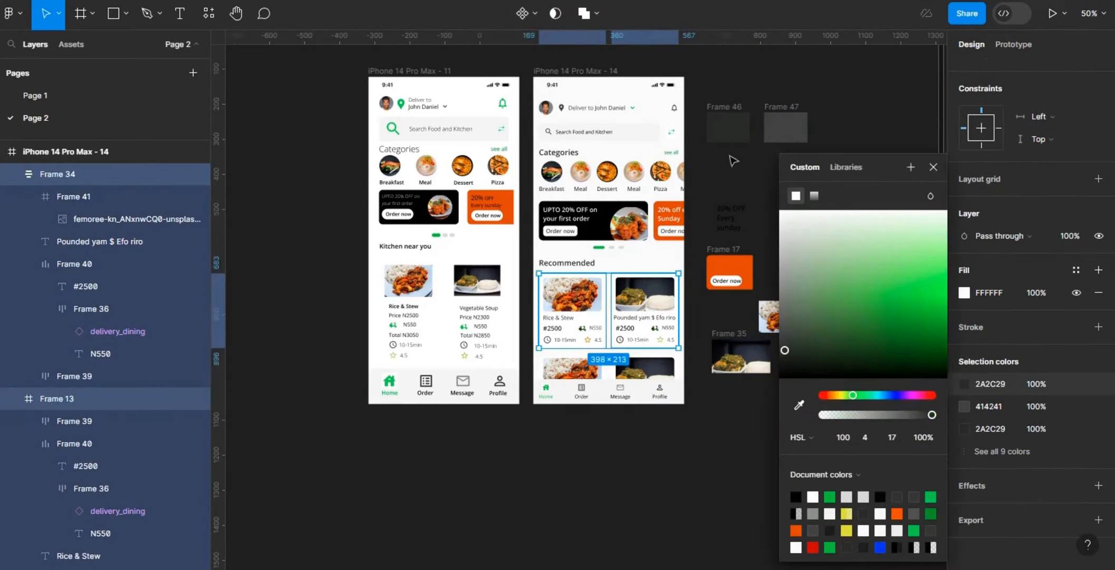
click(718, 474)
key(ctrl+z)
Step: Replace the green of the delivery icons in both cards by sampling the grey Frame 47 swatch
scroll(1108, 442, down, 4)
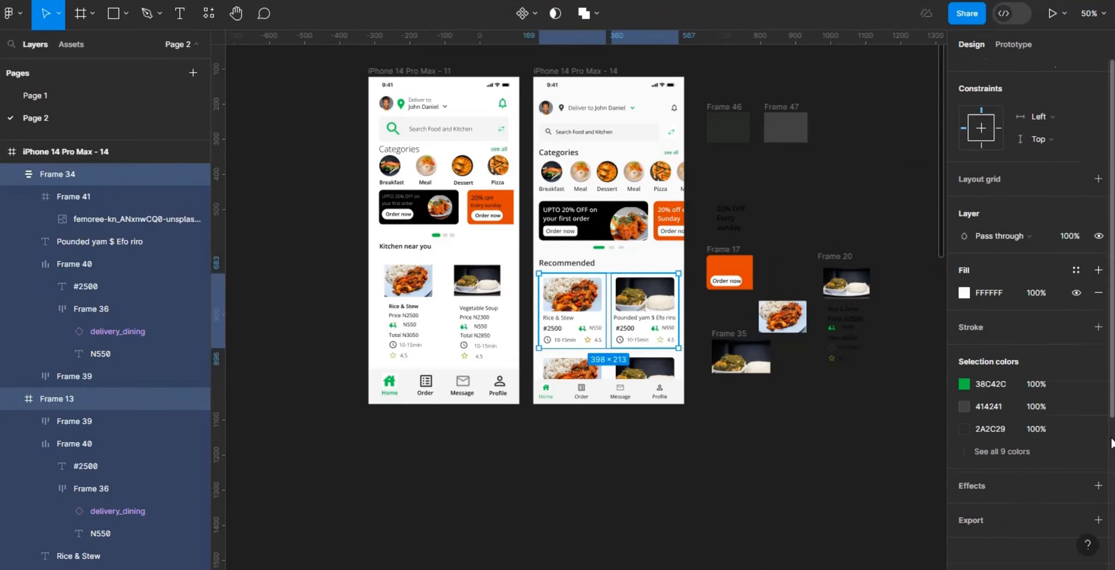
click(965, 384)
click(800, 405)
click(796, 118)
click(733, 410)
Step: Set the star in the Rice & Stew card's rating to a deeper orange, F17E14
key(ctrl+plus)
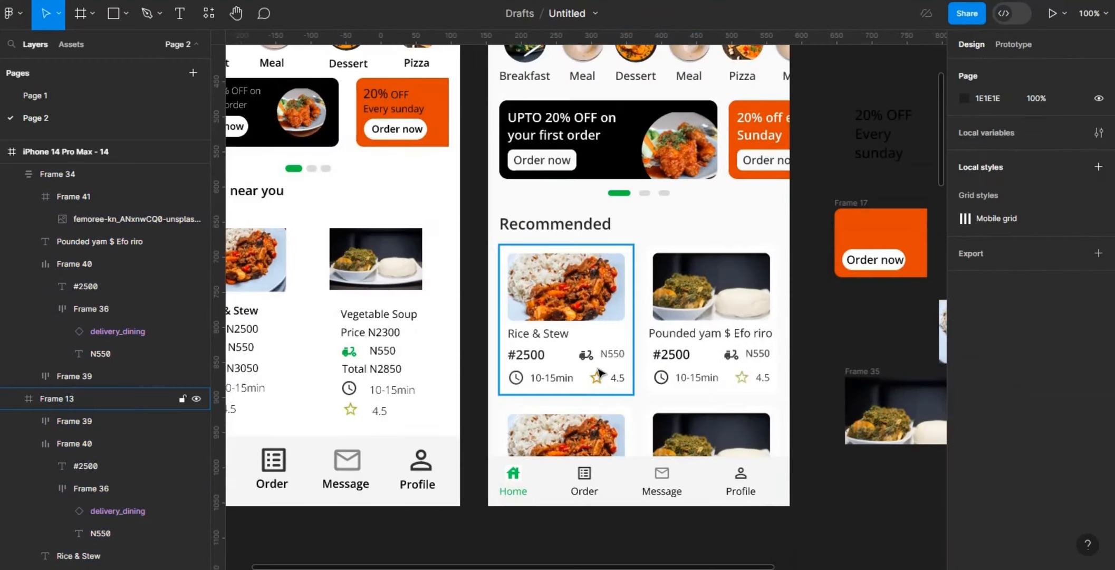
double_click(599, 380)
click(601, 385)
click(965, 562)
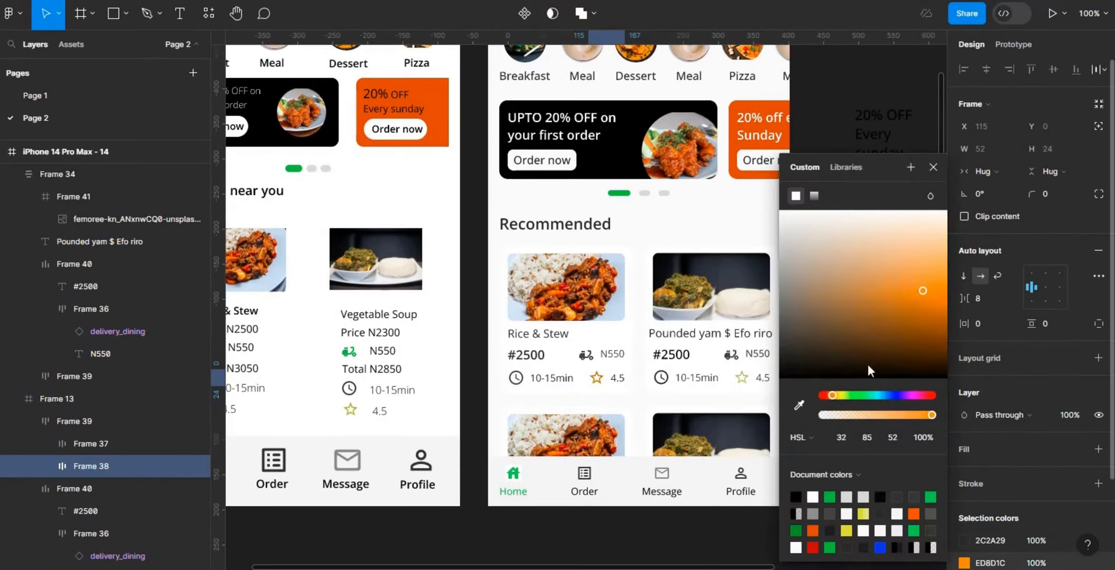
mouse_move(932, 303)
mouse_down()
mouse_move(903, 297)
mouse_move(923, 259)
mouse_move(928, 293)
mouse_up()
scroll(657, 557, right, 4)
key(Escape)
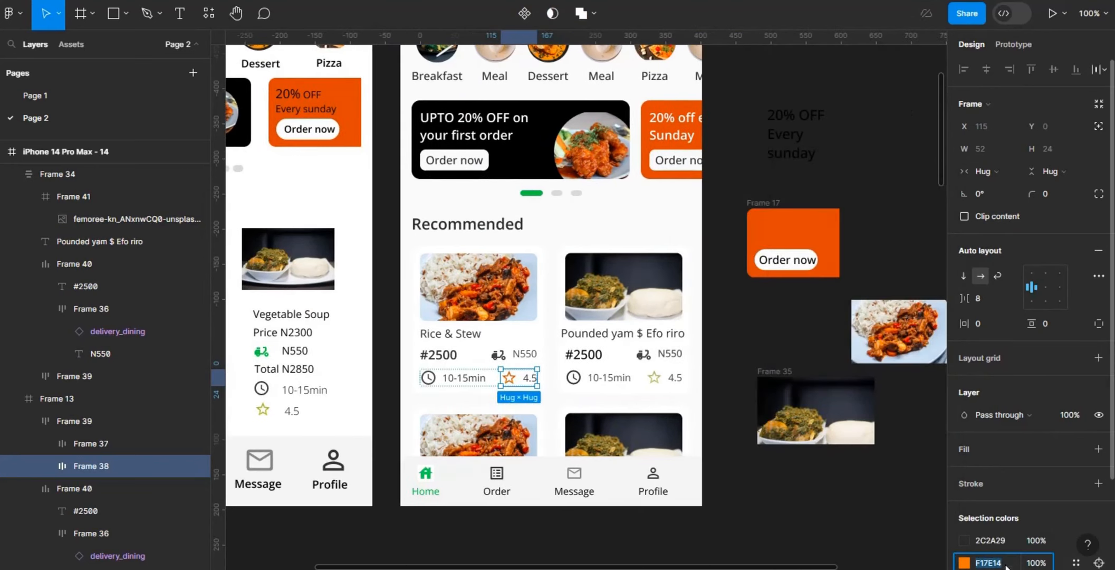
Step: Set the star in the Pounded yam card's rating to orange F17E14 at 100% opacity
click(674, 384)
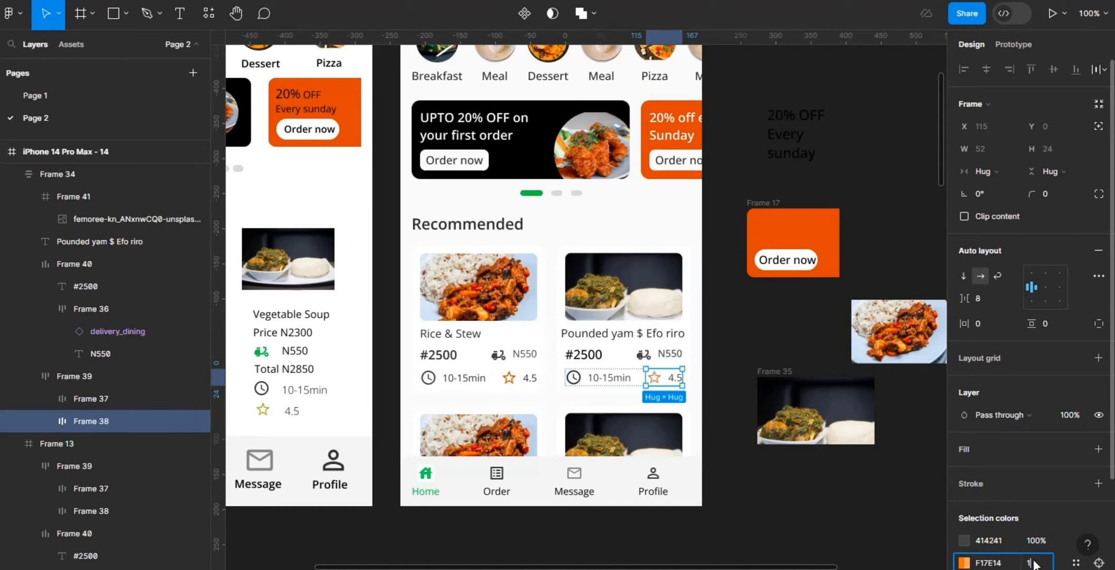
click(838, 487)
click(676, 340)
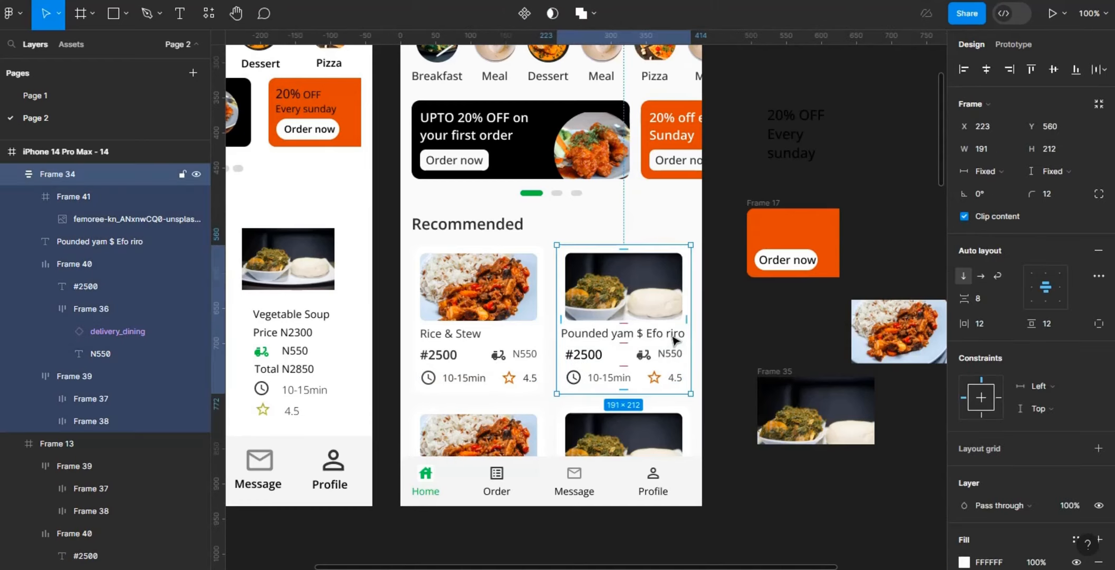
click(795, 332)
Step: Recolour both greens of the Home navigation item by sampling the green carousel indicator above Recommended
double_click(425, 477)
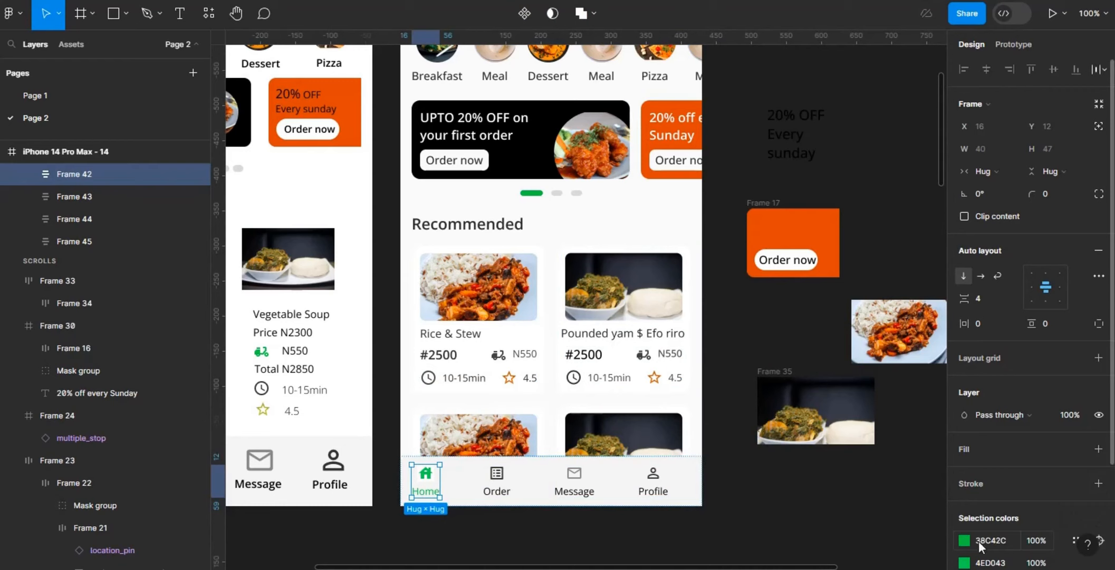
click(28, 174)
click(84, 197)
click(114, 174)
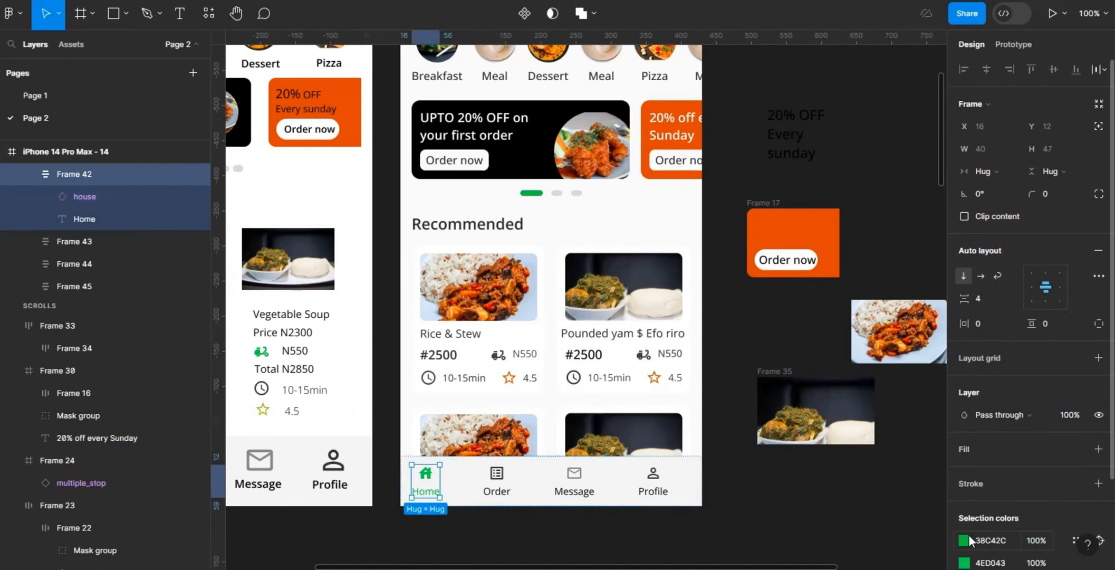
click(964, 540)
click(798, 405)
click(535, 192)
click(964, 562)
click(798, 405)
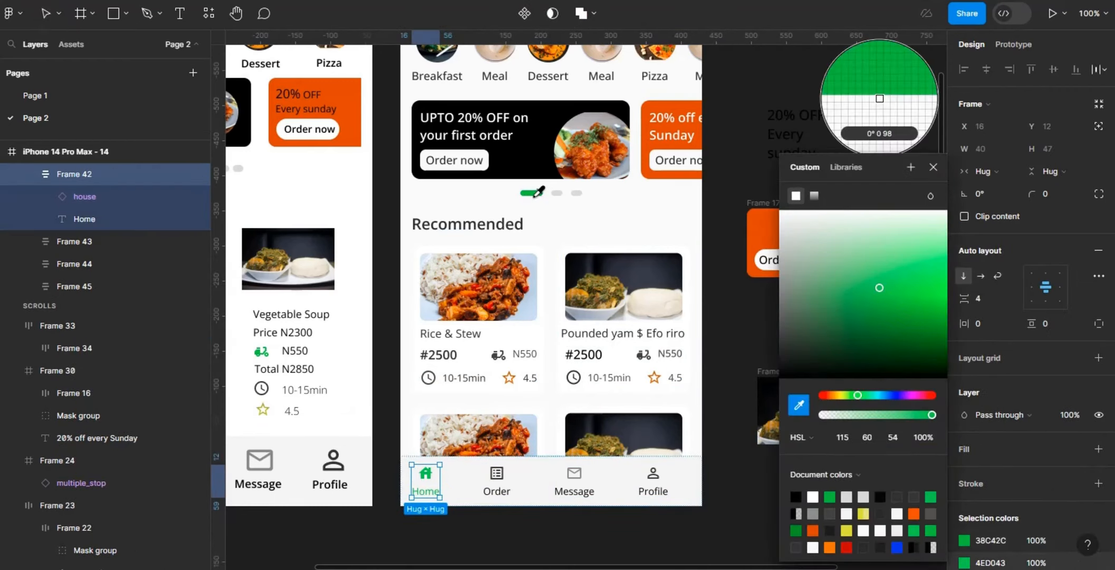
click(534, 192)
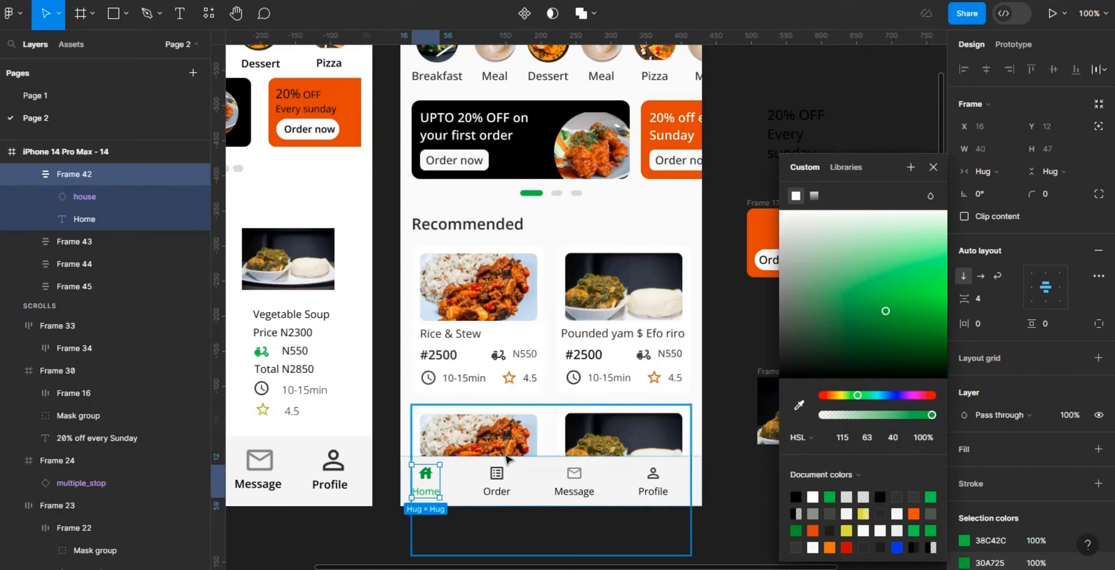
Step: Recolour the Order, Message and Profile navigation items together to 414241, sampled from the Frame 47 swatch
click(497, 480)
shift+click(574, 480)
shift+click(655, 490)
key(ctrl+minus)
scroll(961, 448, down, 3)
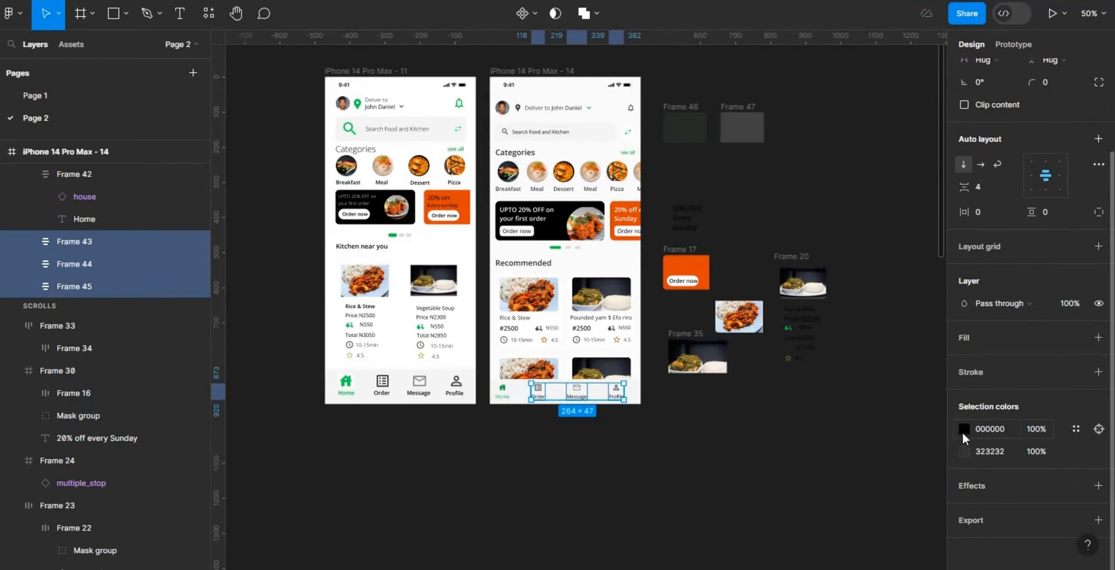
click(964, 430)
click(801, 405)
click(743, 128)
click(964, 451)
click(800, 405)
click(745, 128)
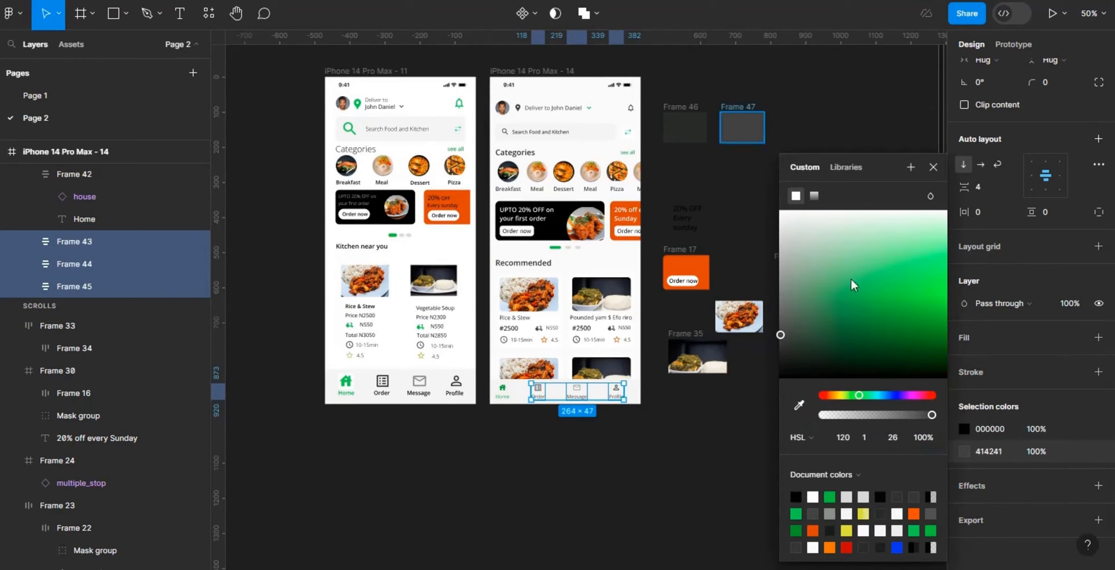
click(749, 451)
Step: Lighten the Order, Message and Profile navigation items to grey 777E77
key(ctrl+z)
scroll(985, 521, down, 2)
click(964, 451)
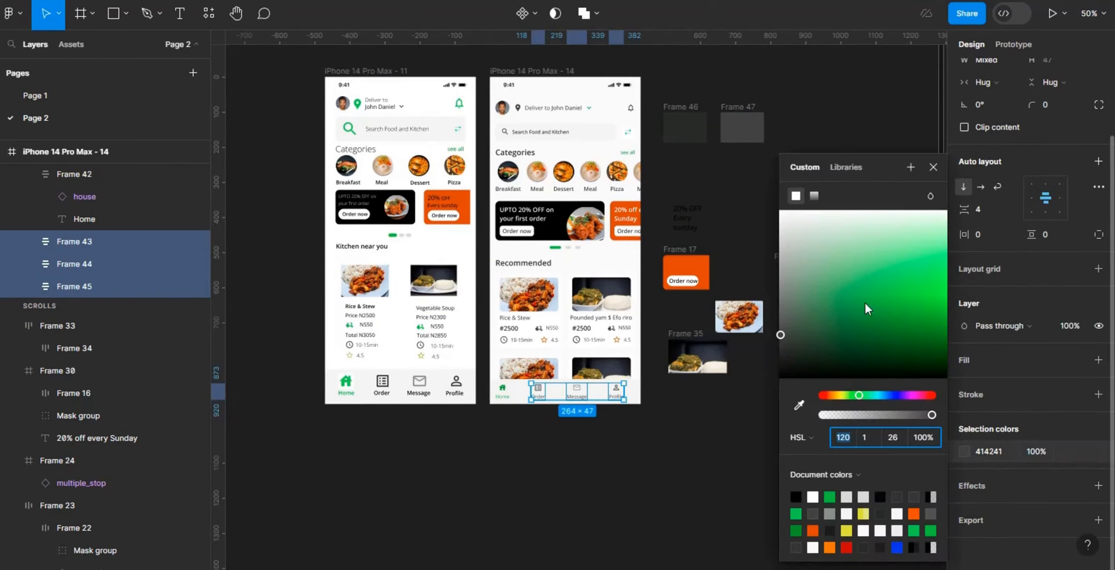
drag(784, 316, 781, 311)
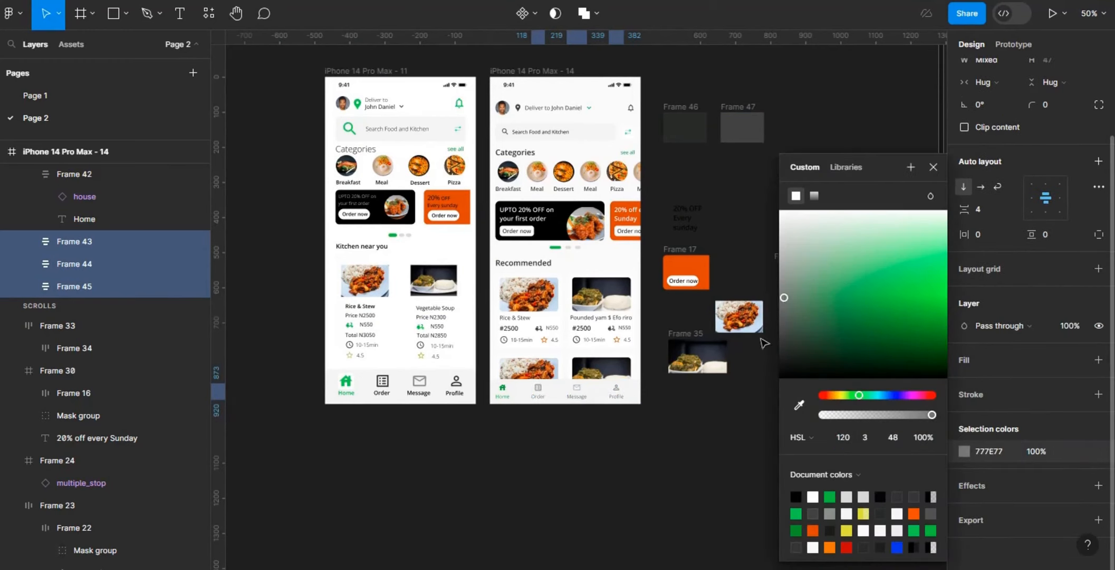
click(694, 460)
Step: Raise the opacity of the Message icon in the navigation bar to match the neighbouring icons
key(ctrl+plus)
click(575, 477)
click(576, 475)
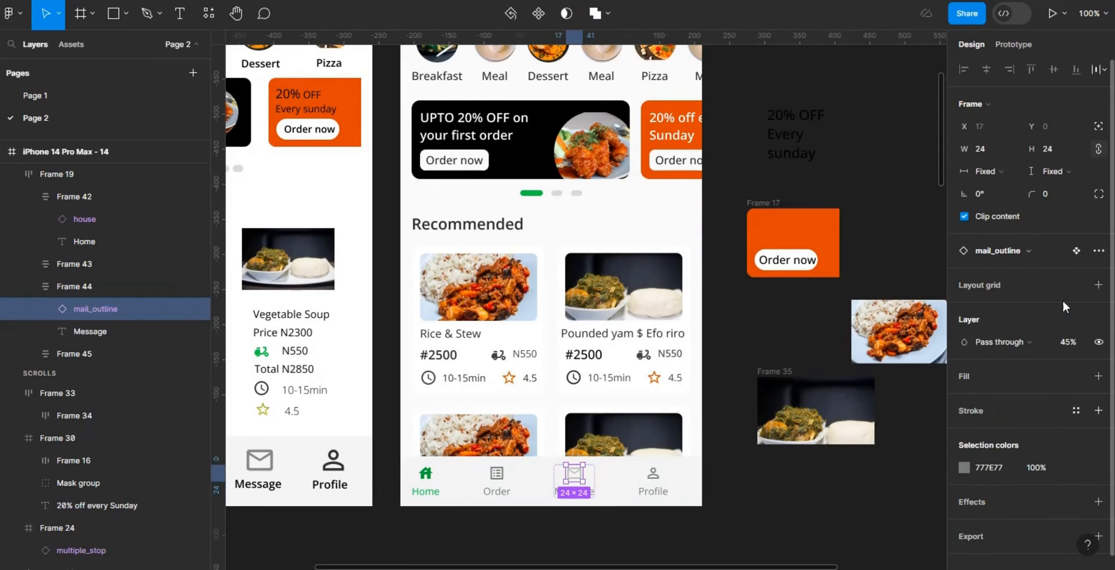
click(795, 496)
key(ctrl+minus)
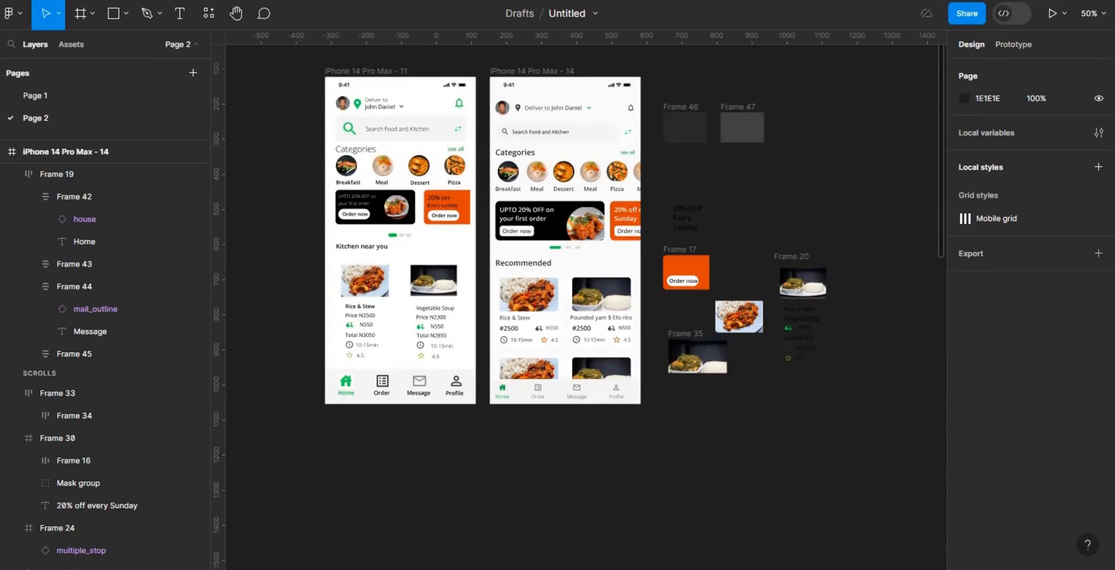
Step: Show all colours used in the iPhone 14 Pro Max - 14 frame and set the HSL lightness of green 38C42C to 40
click(526, 73)
scroll(991, 366, down, 5)
click(992, 451)
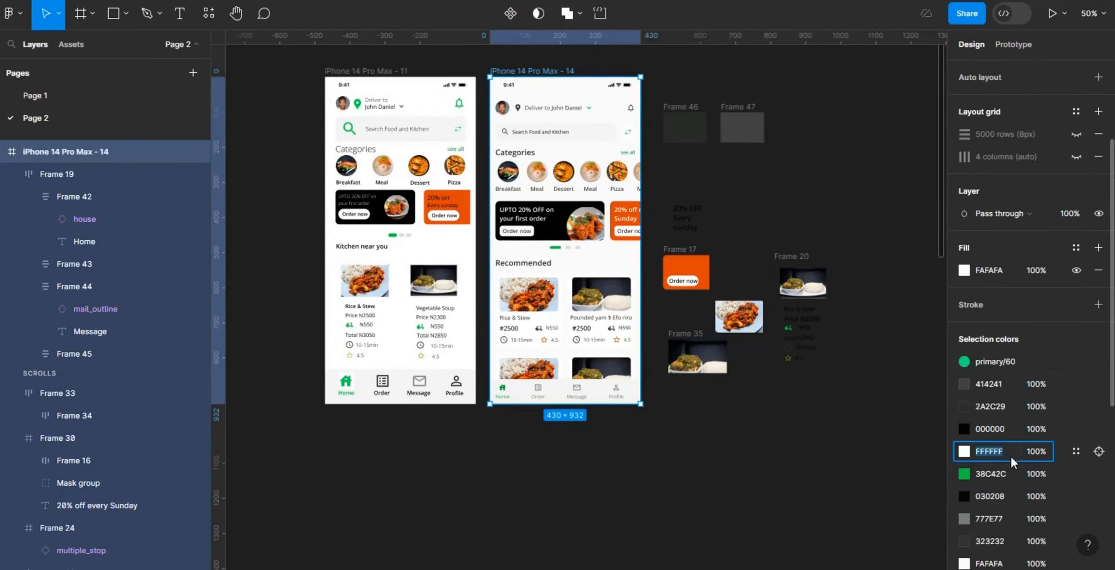
click(964, 473)
click(901, 439)
text(40)
key(Return)
Step: Set the HSL lightness of the frame's green 239818 to 40
scroll(969, 447, down, 5)
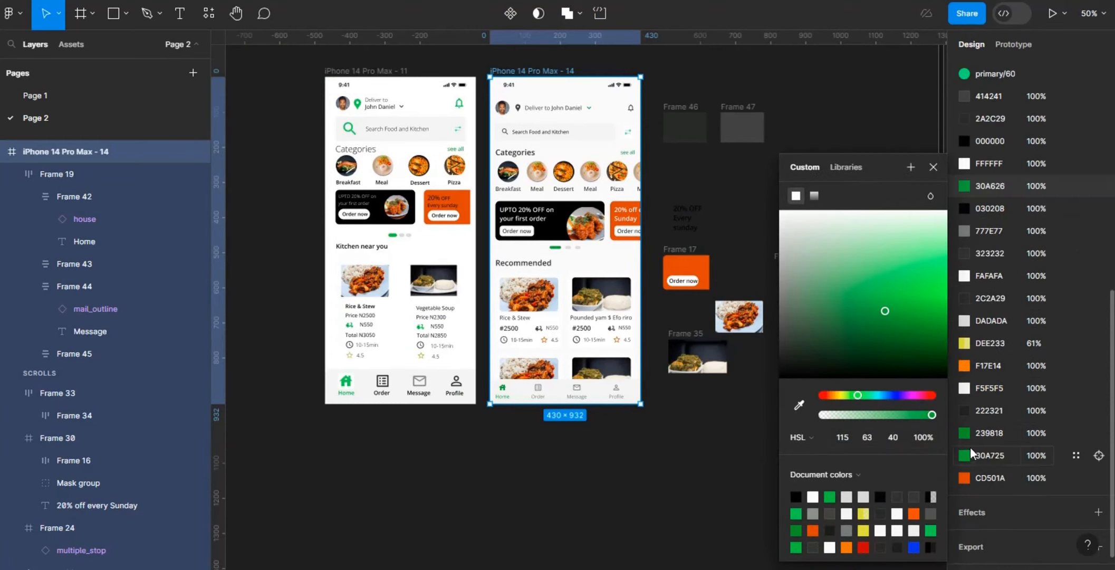
click(965, 433)
click(902, 438)
text(40)
key(Return)
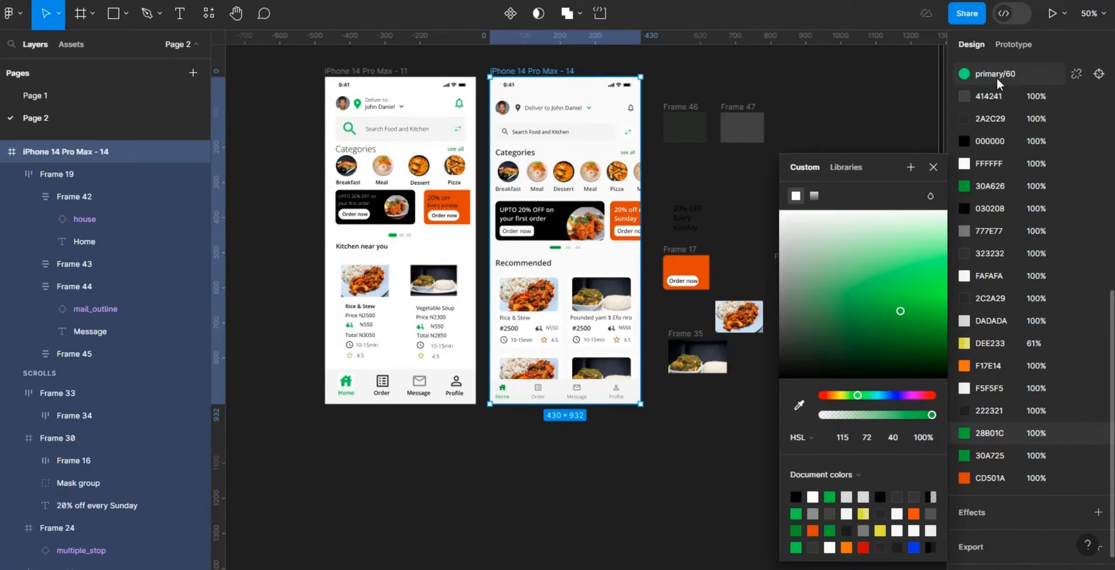
Step: Select the filter icon that uses the primary/60 colour and set its green fill's HSL lightness to 40
click(996, 75)
click(1099, 74)
click(963, 388)
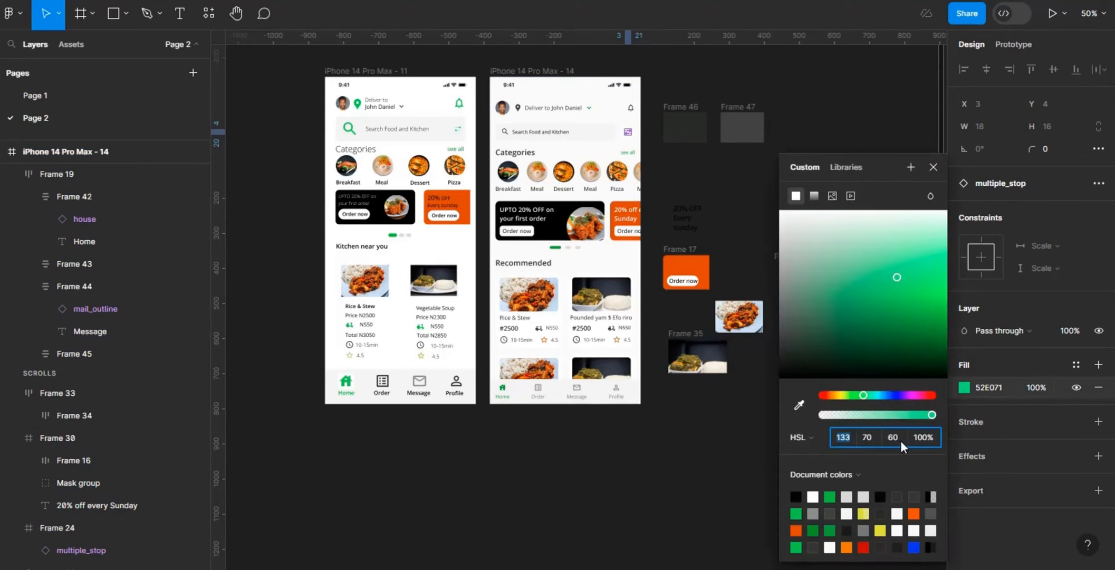
click(901, 440)
text(40)
key(Return)
click(734, 428)
Step: Recolour the search field's magnifier icon and placeholder text to grey 414241
key(ctrl+plus)
scroll(941, 180, down, 1)
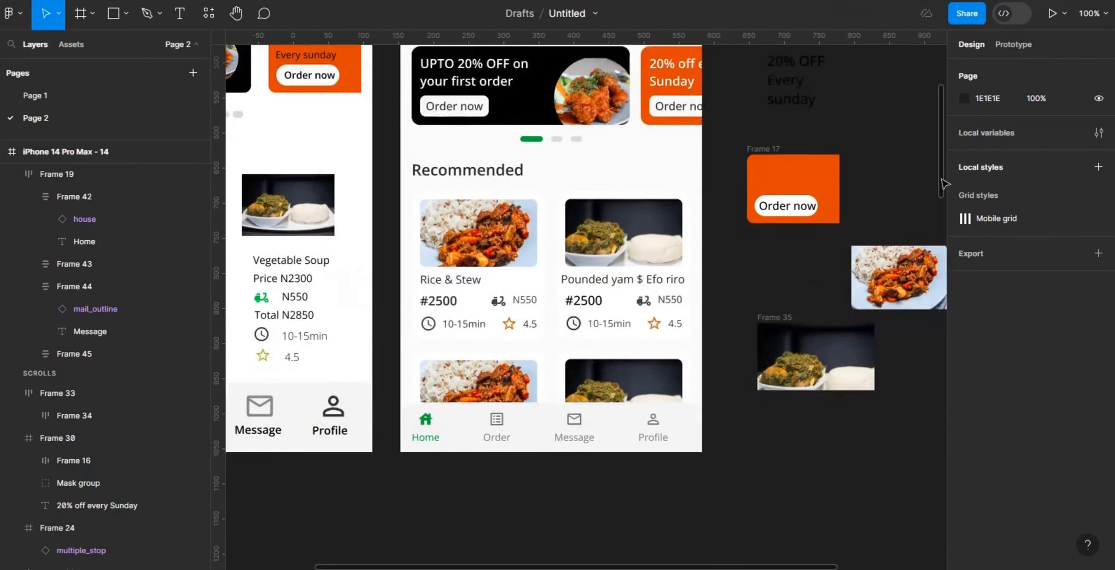
scroll(584, 160, up, 5)
double_click(546, 160)
shift+click(430, 156)
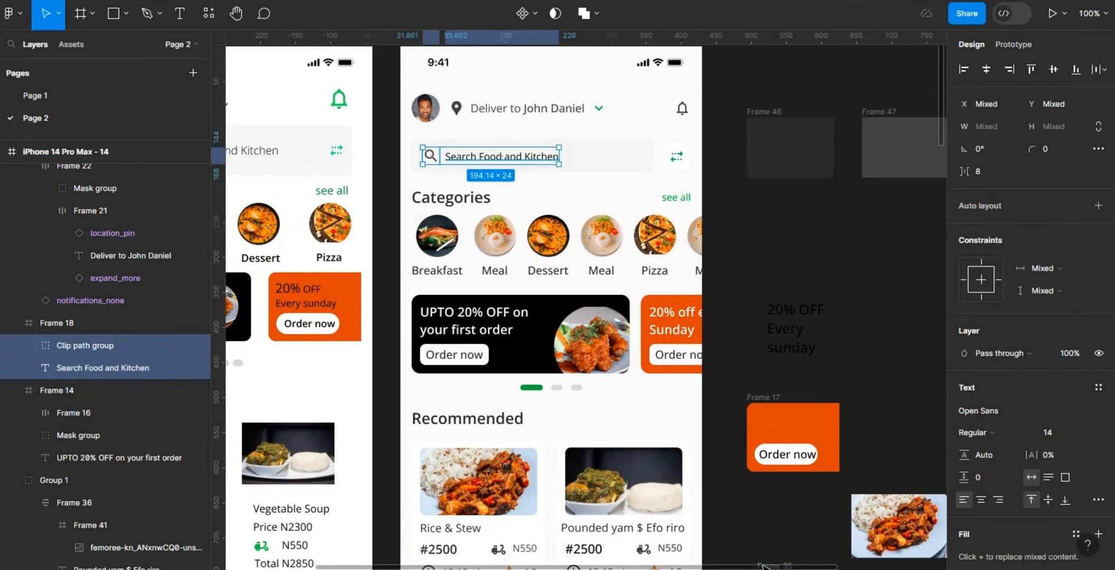
scroll(430, 157, right, 1)
scroll(1002, 370, down, 4)
click(964, 428)
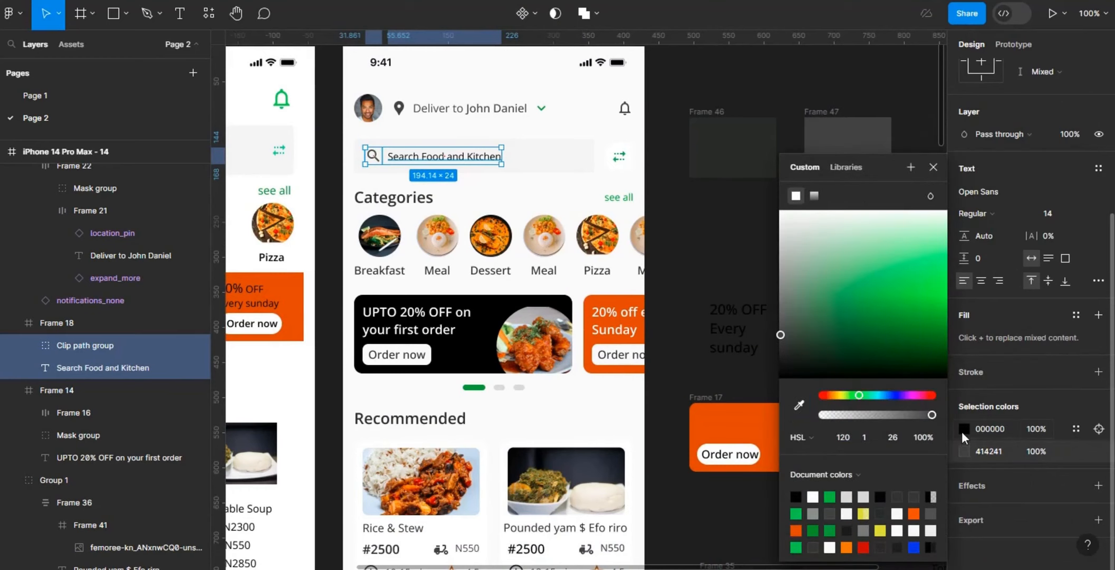
click(710, 225)
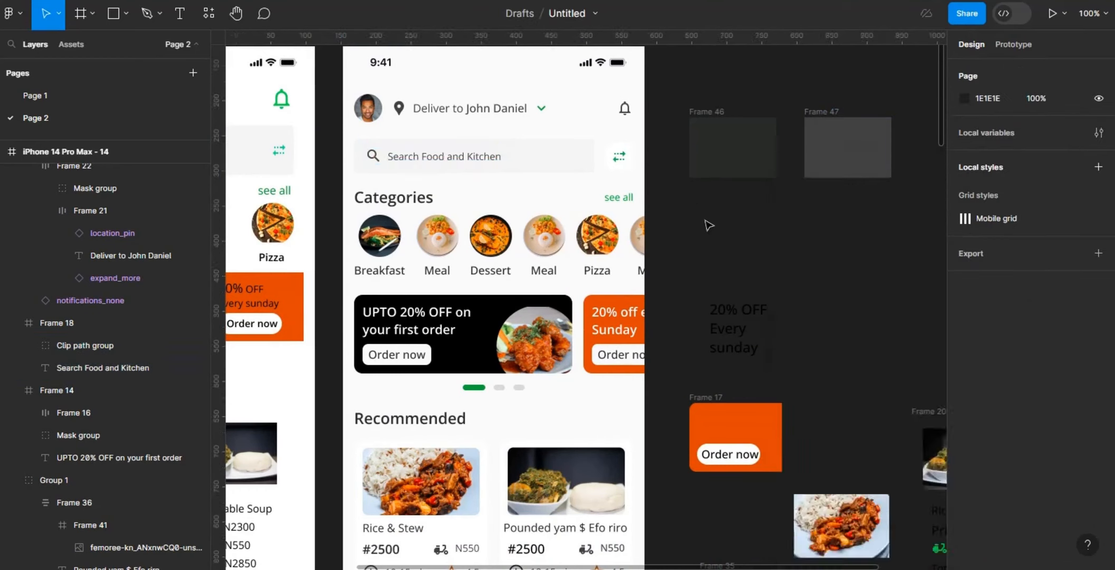
Step: Select the whole search field and lighten the grey of its icon and placeholder text
key(ctrl+minus)
click(549, 232)
scroll(1024, 457, down, 4)
click(964, 429)
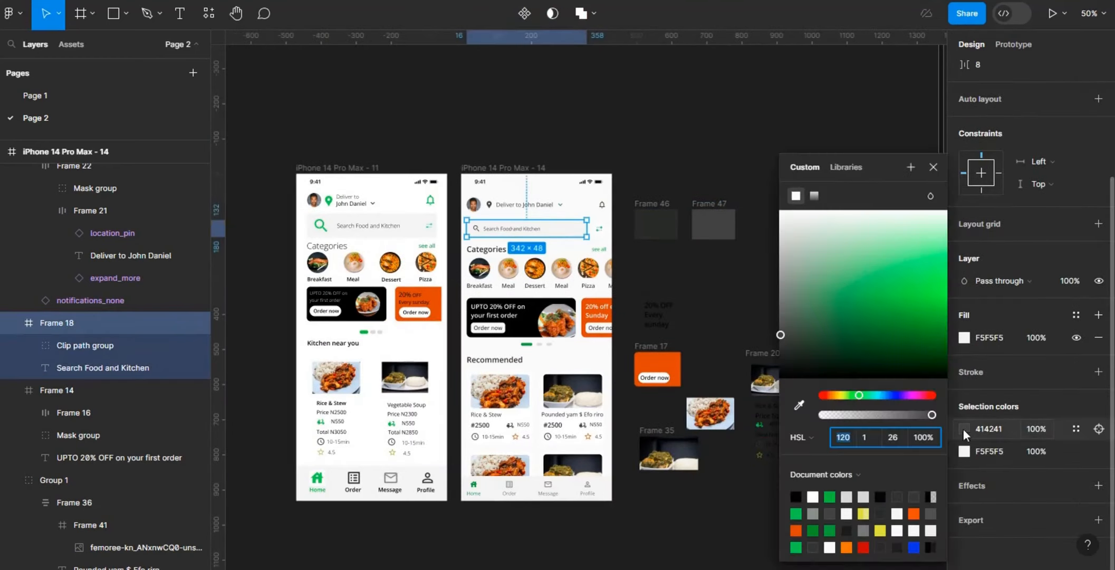
click(783, 323)
drag(784, 326, 782, 307)
click(737, 308)
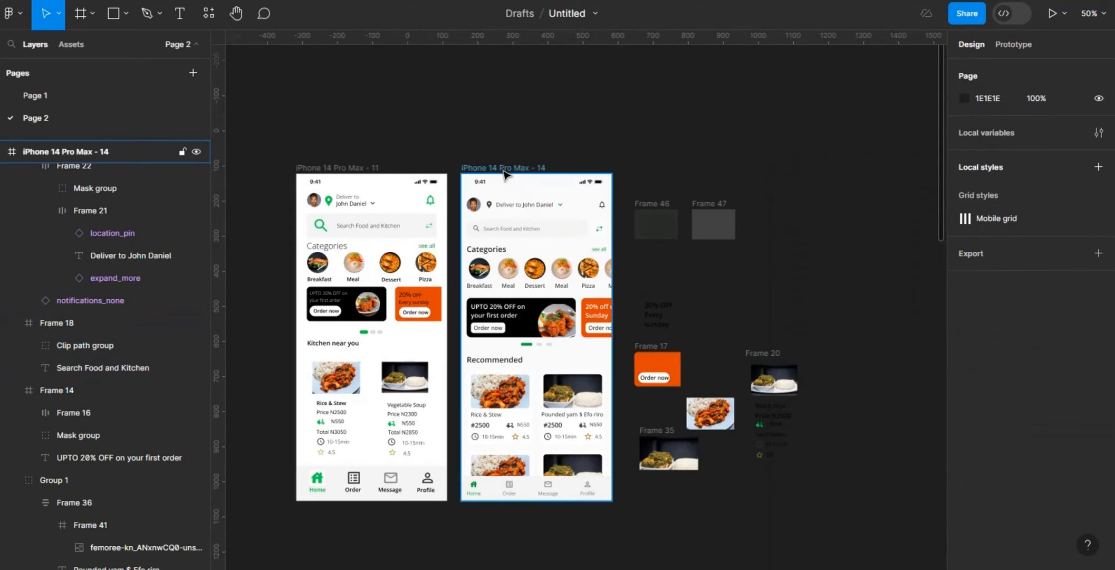
Step: Adjust the whole screen's two main dark greys, making 2A2C29 darker as 212220 and 414241 lighter as 494B49
click(504, 169)
scroll(1019, 374, down, 3)
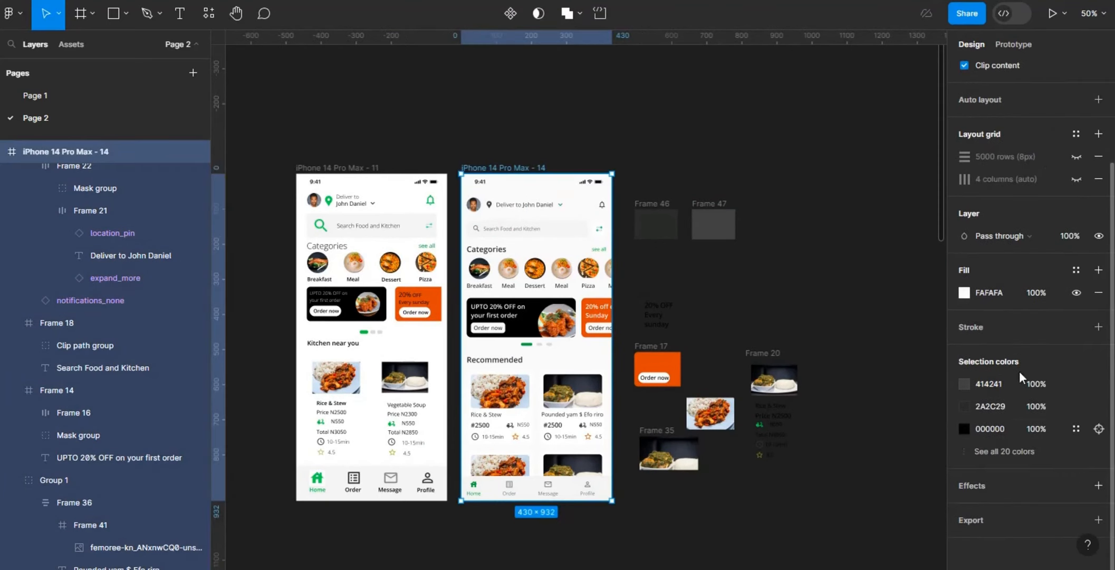
click(963, 405)
drag(792, 360, 782, 330)
click(964, 383)
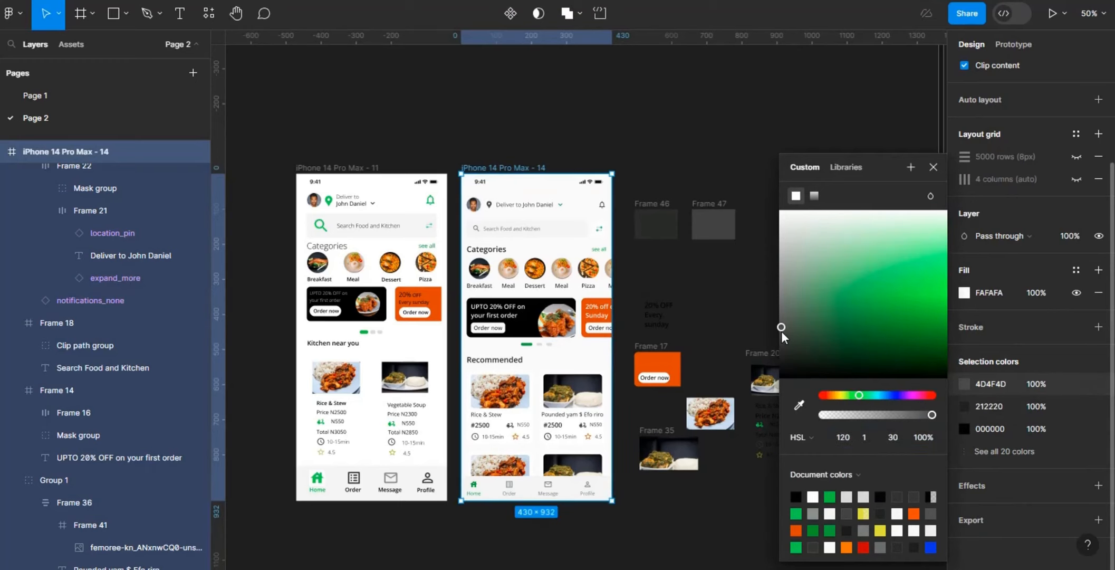
Step: Examine which elements of the screen use the black colours 000000 and 030208, including the status bar
click(1004, 451)
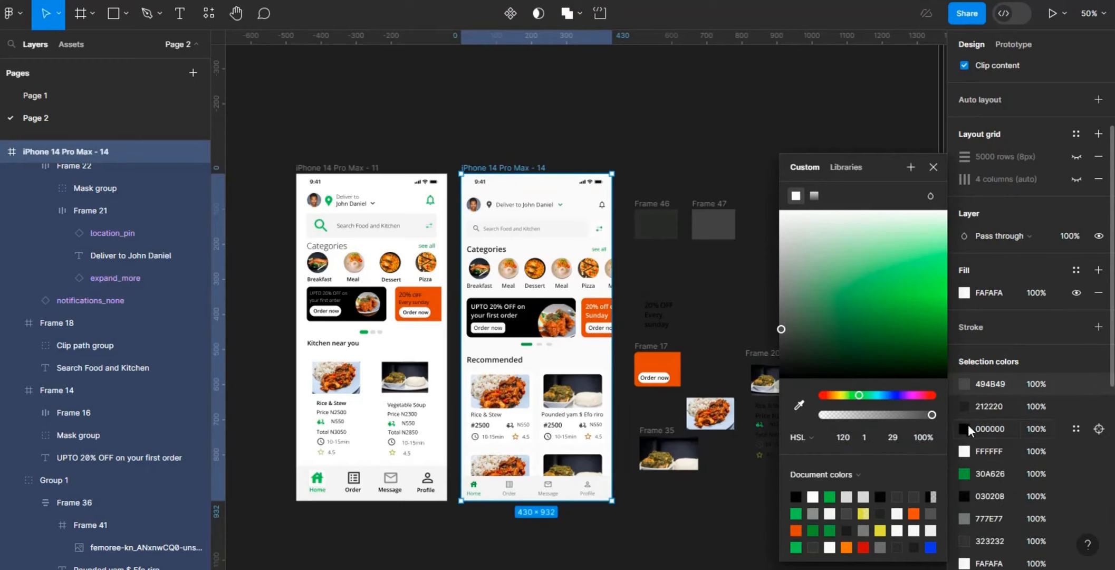
click(1098, 431)
scroll(1096, 436, down, 3)
click(876, 463)
click(515, 169)
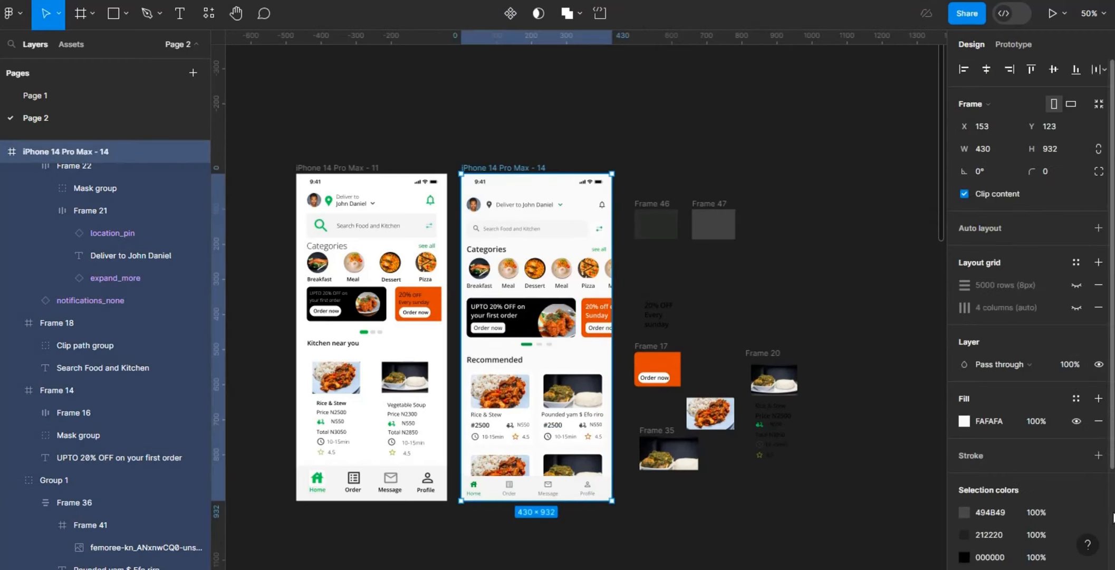
scroll(1019, 452, down, 3)
click(1099, 496)
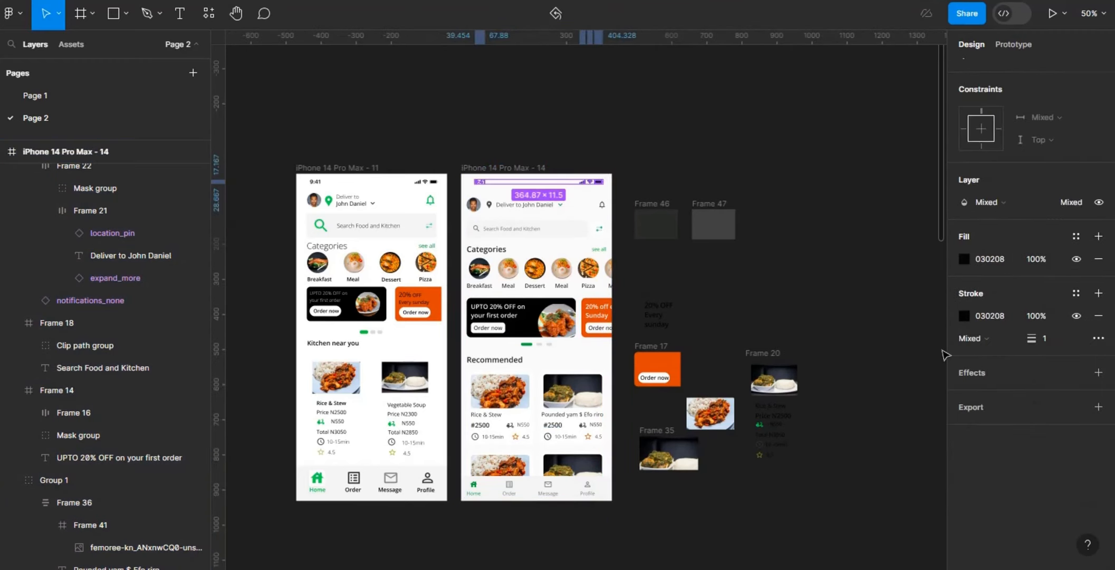
click(876, 263)
click(597, 184)
drag(467, 181, 461, 181)
click(697, 263)
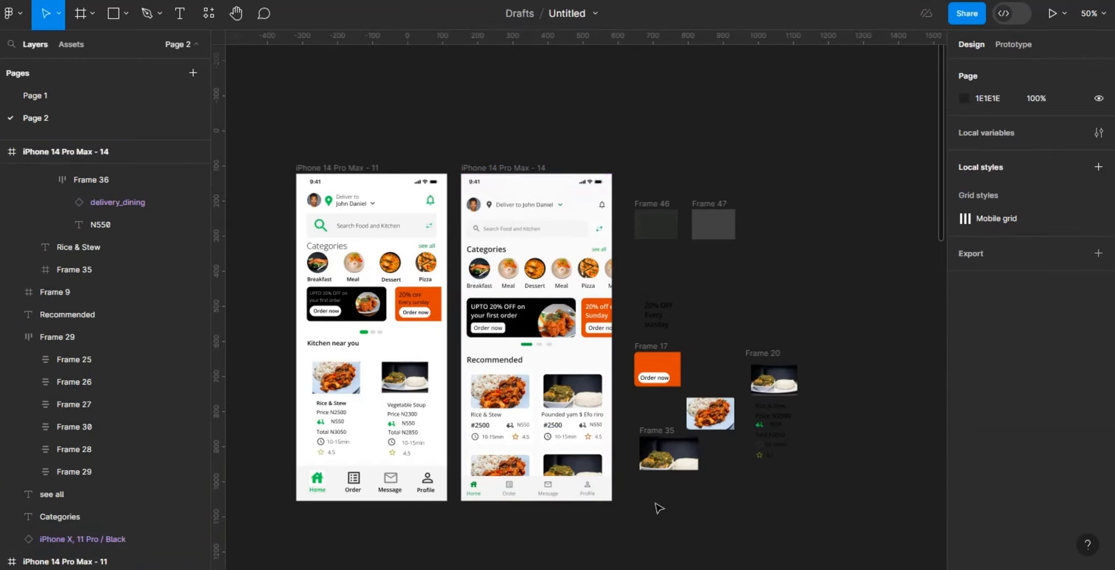
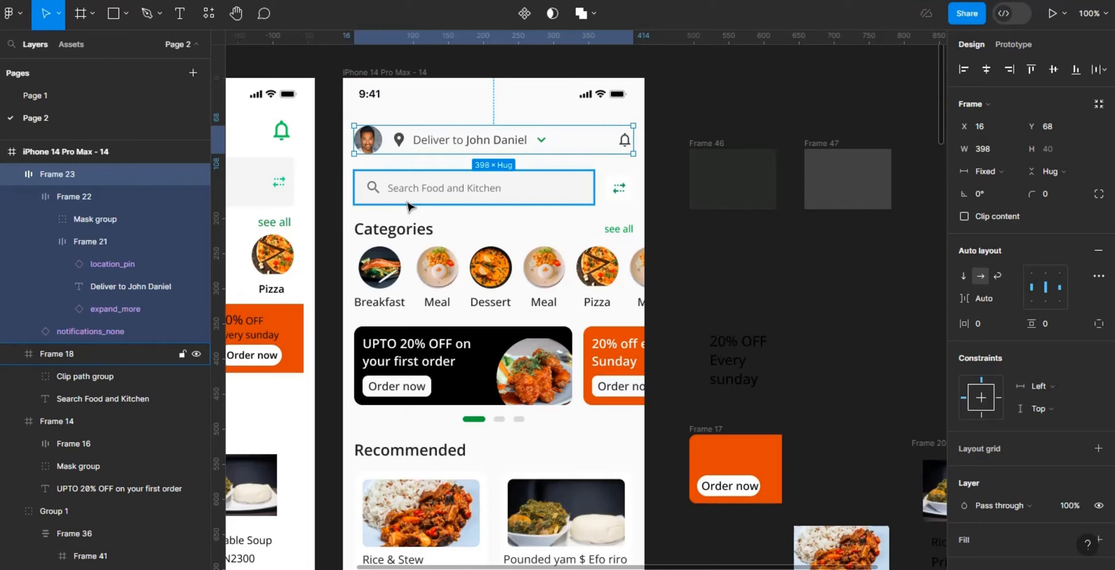
Step: Compare the left-edge positions of the search field, profile header row, Categories heading and category row
click(410, 203)
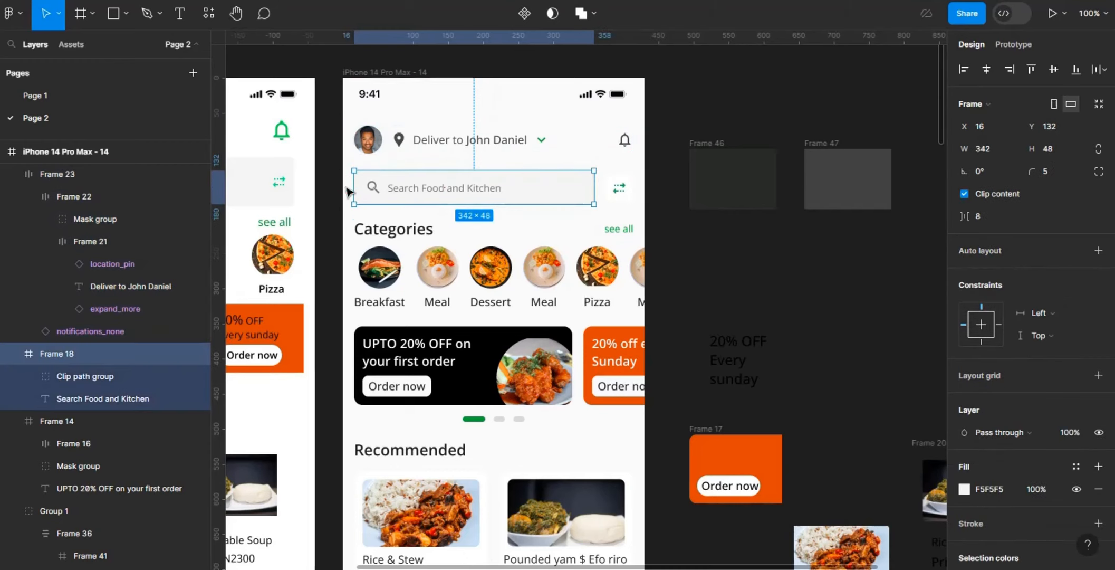
click(369, 146)
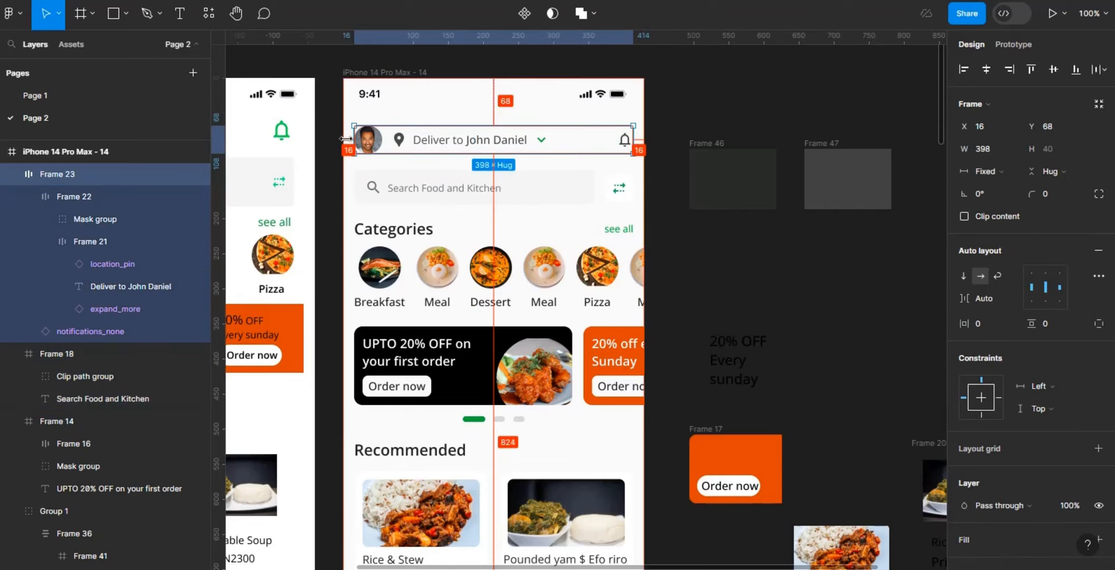
click(362, 229)
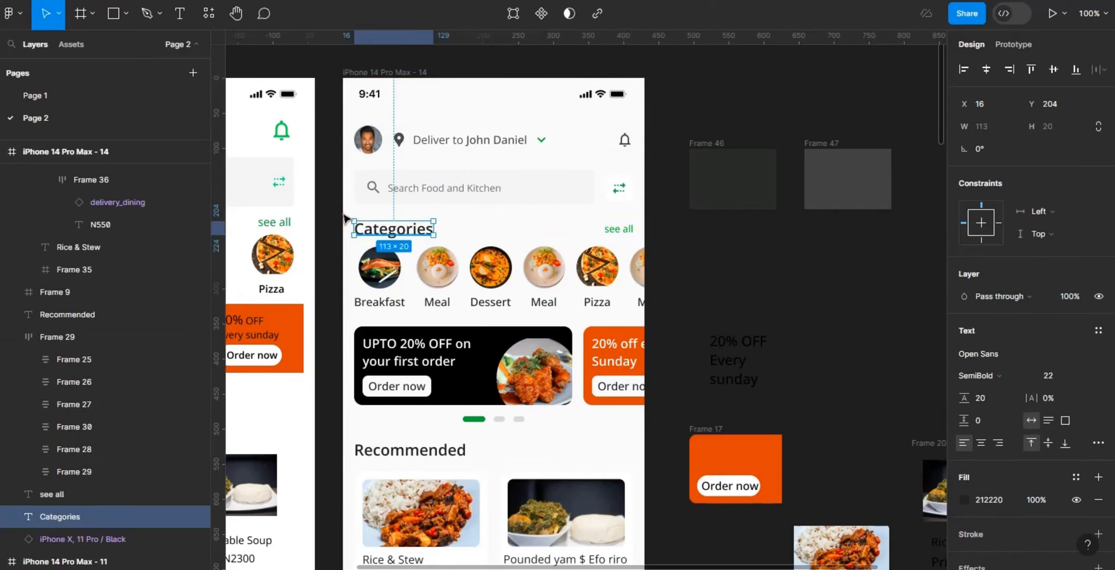
click(348, 262)
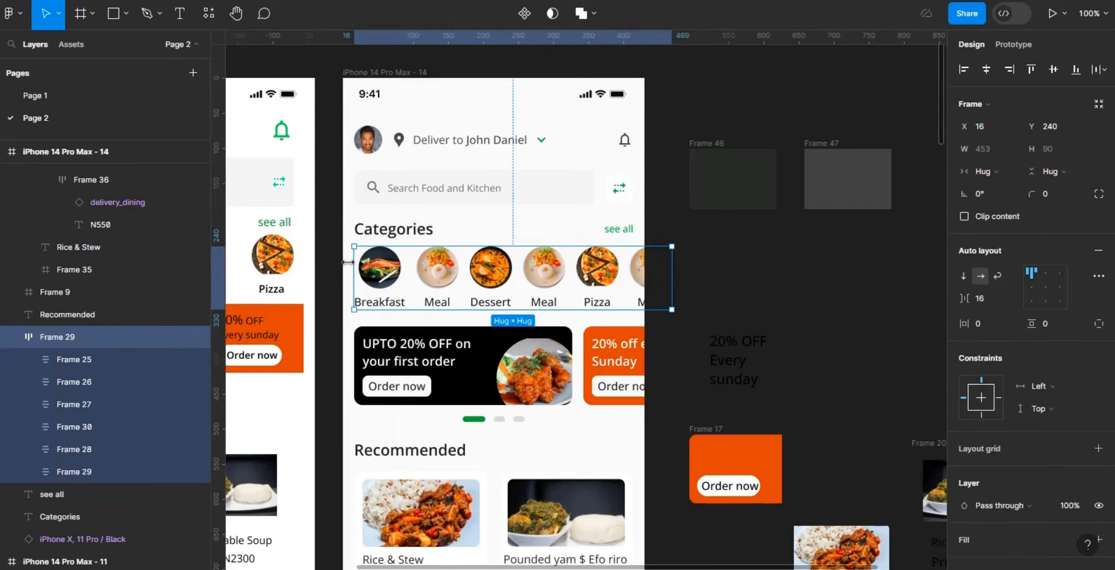
Step: Try right and left alignment on the first Meal category item's contents, restore centre alignment and compare it with the neighbouring categories
click(393, 274)
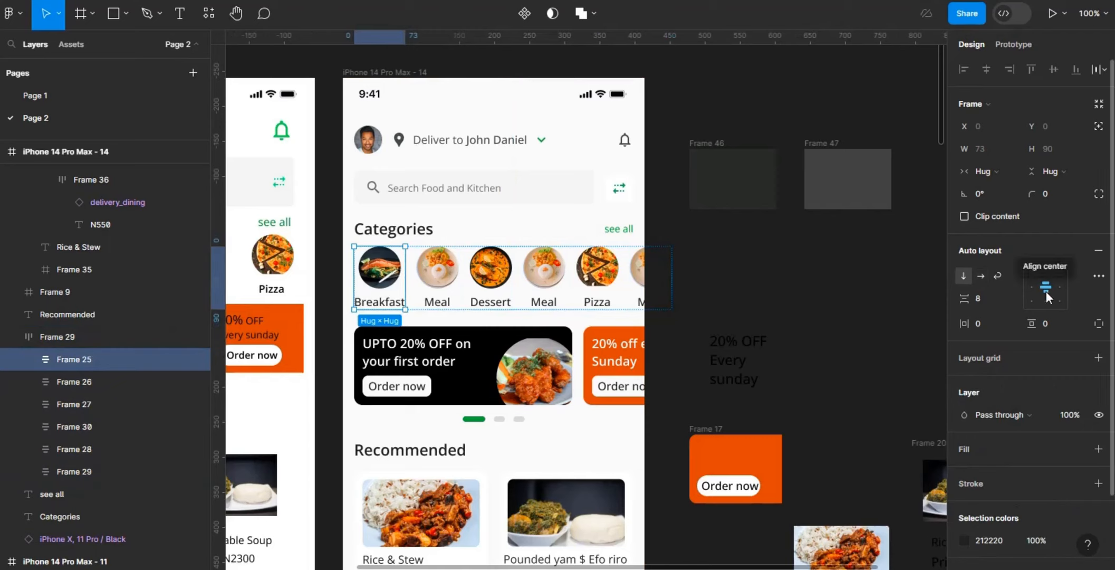
click(437, 286)
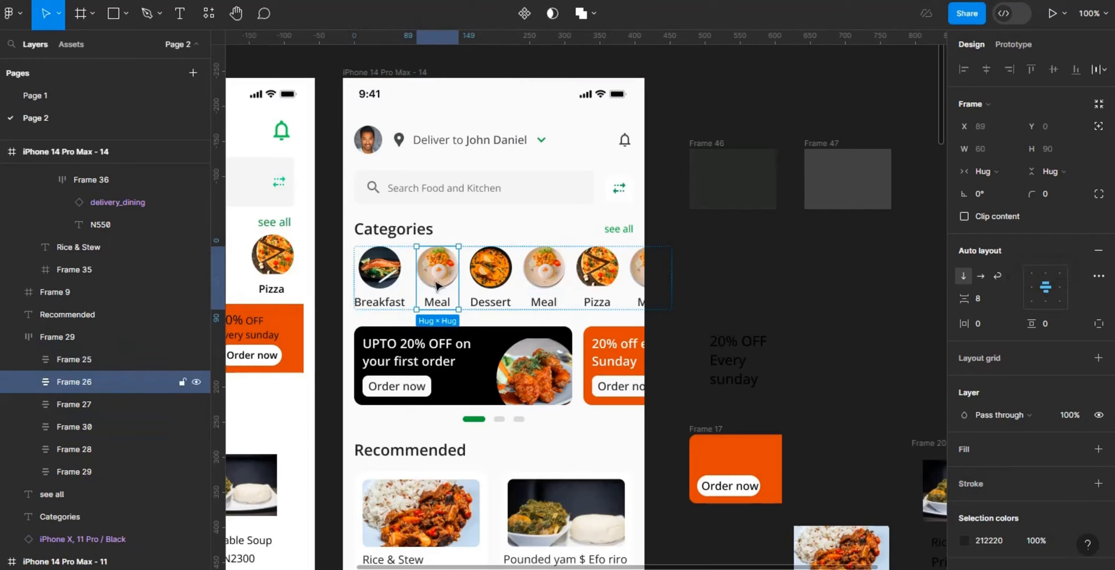
click(1031, 288)
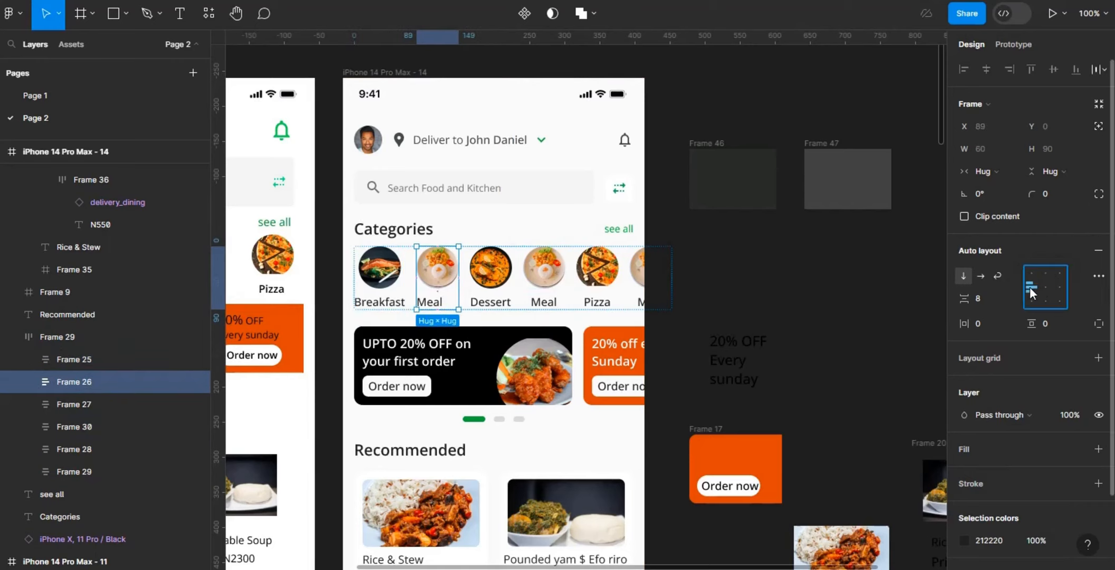
click(1059, 288)
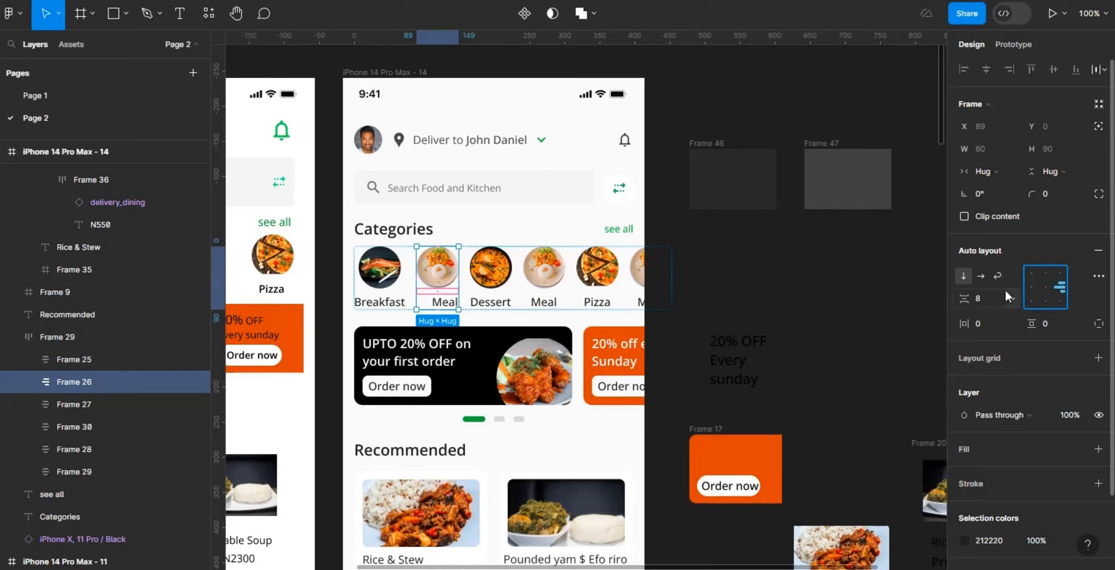
click(1029, 288)
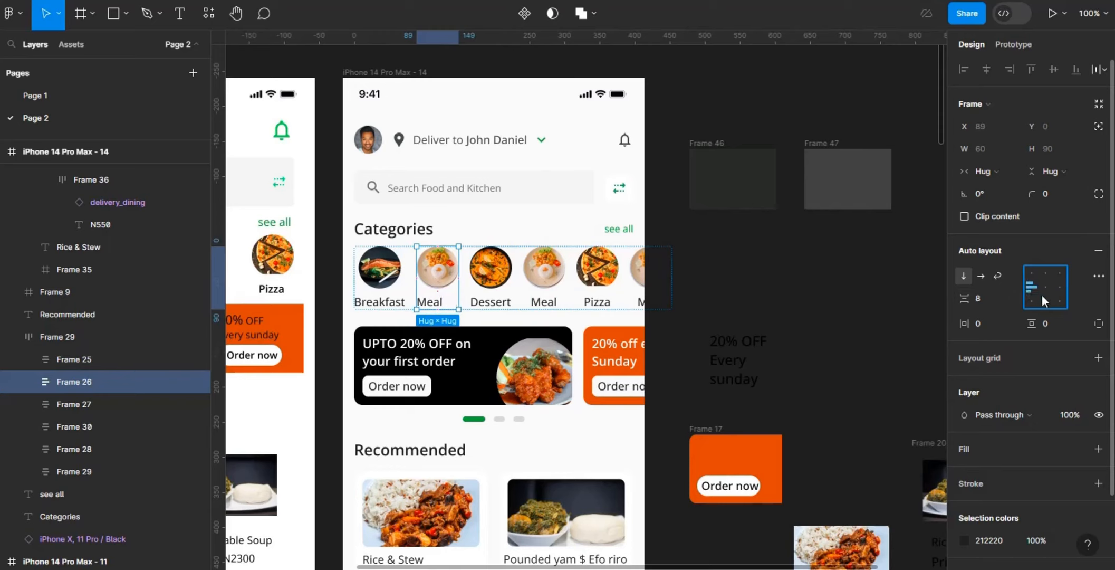
click(1049, 298)
click(1049, 286)
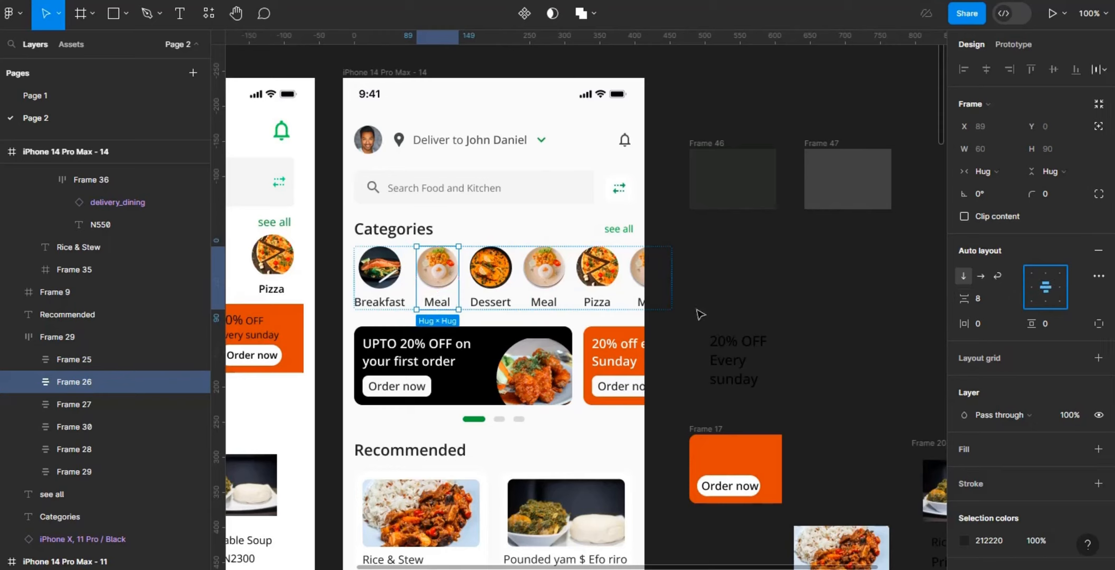
click(491, 289)
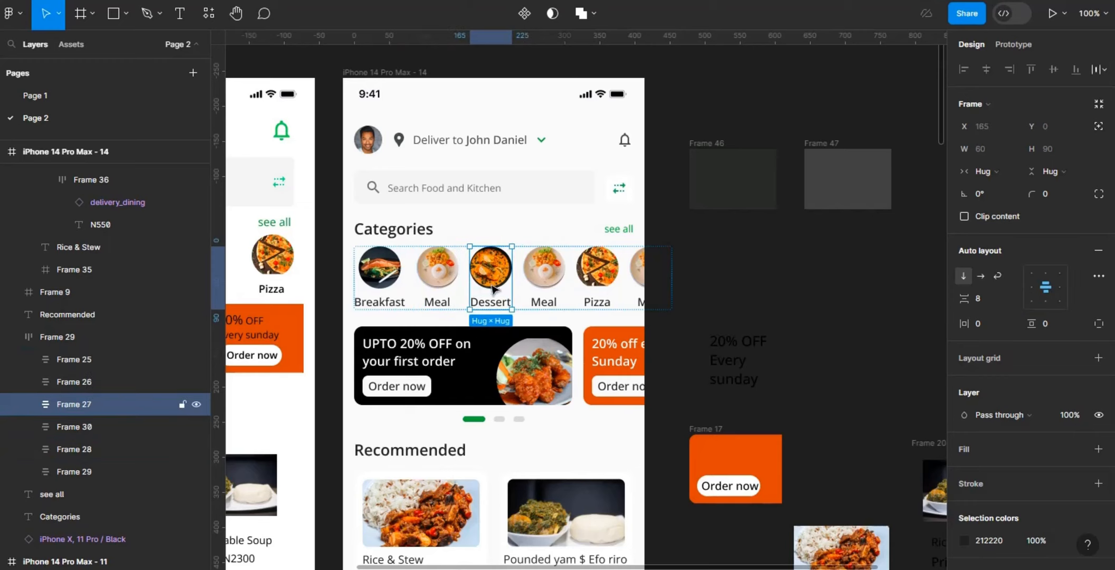
click(548, 284)
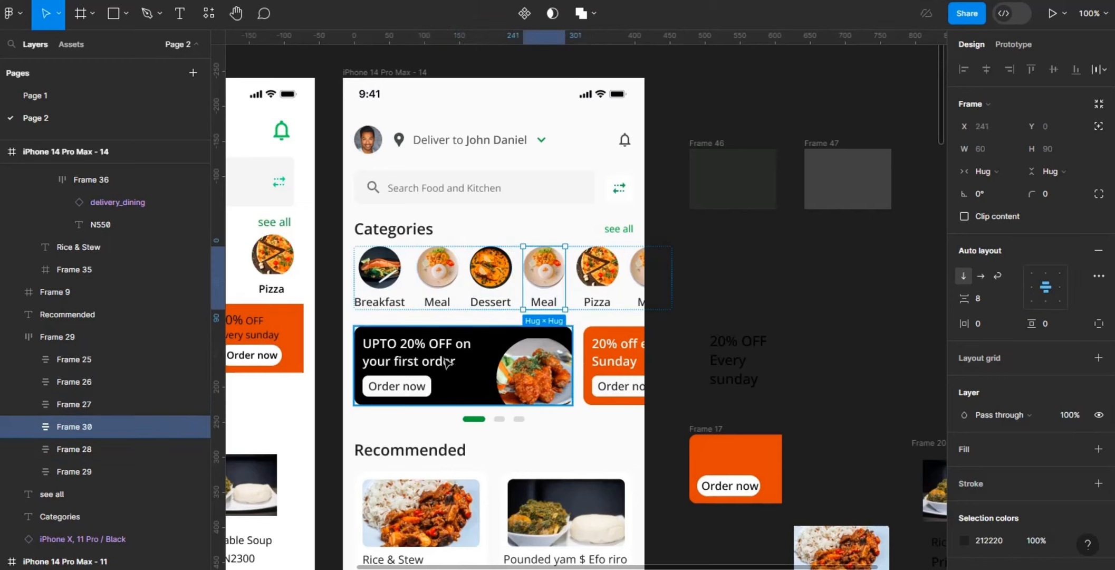
Step: Try centre and right alignment on the black banner's UPTO 20% OFF text and return it to left alignment
click(442, 362)
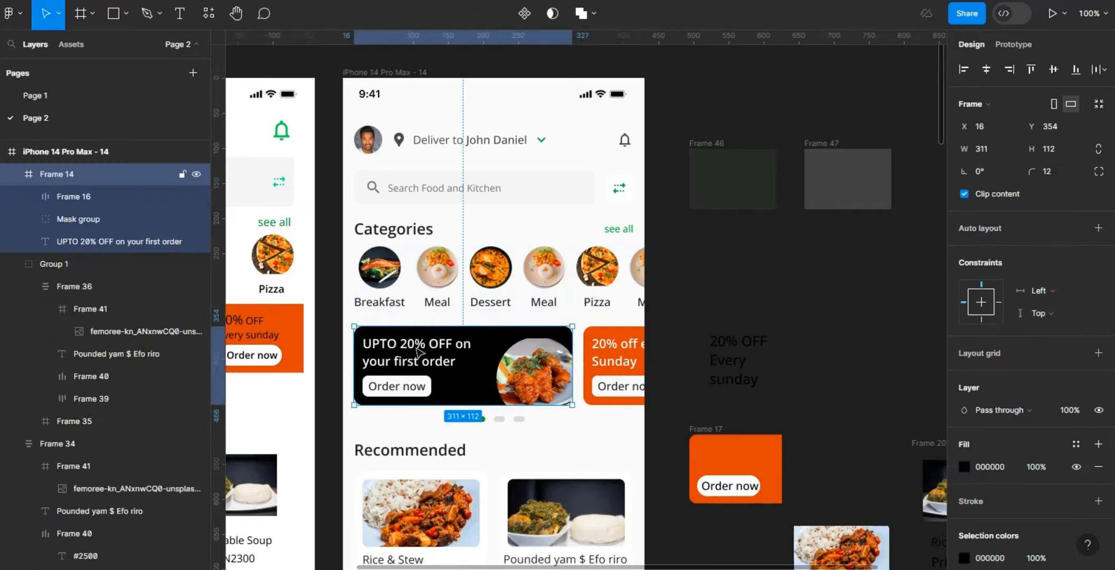
click(416, 349)
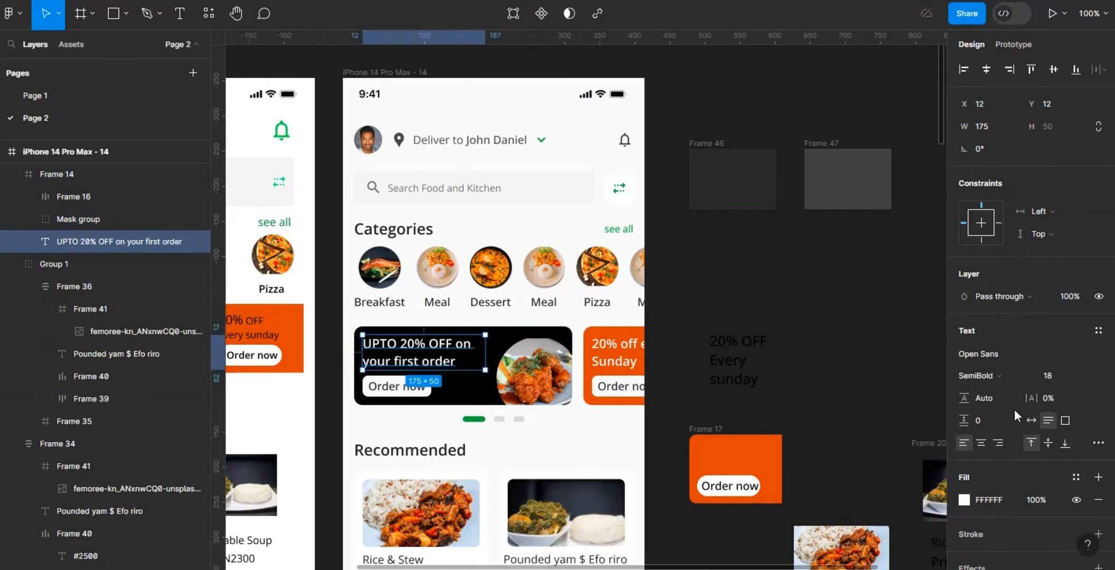
click(981, 443)
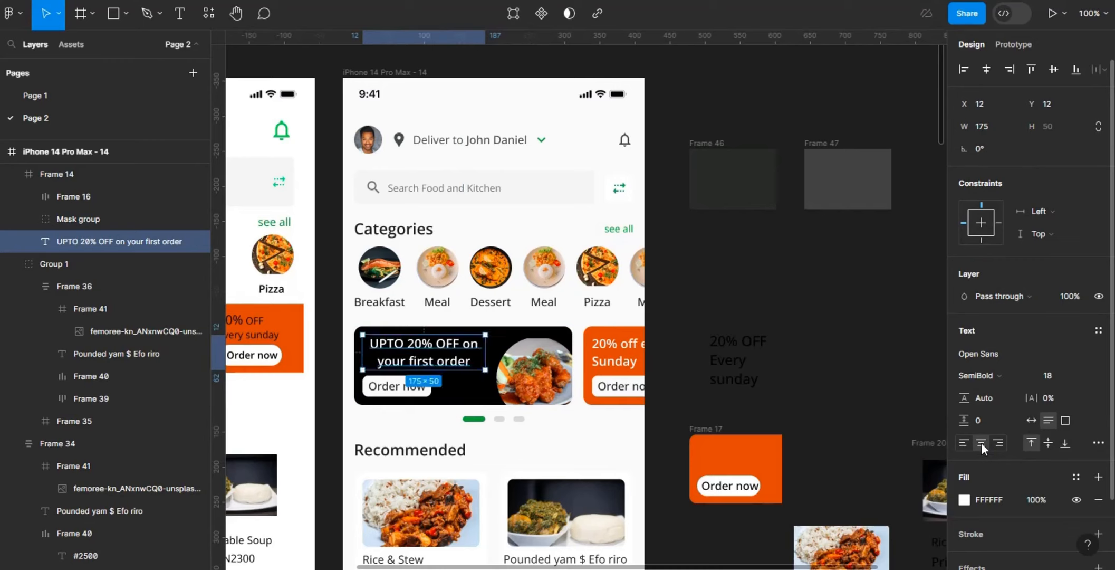
click(1003, 439)
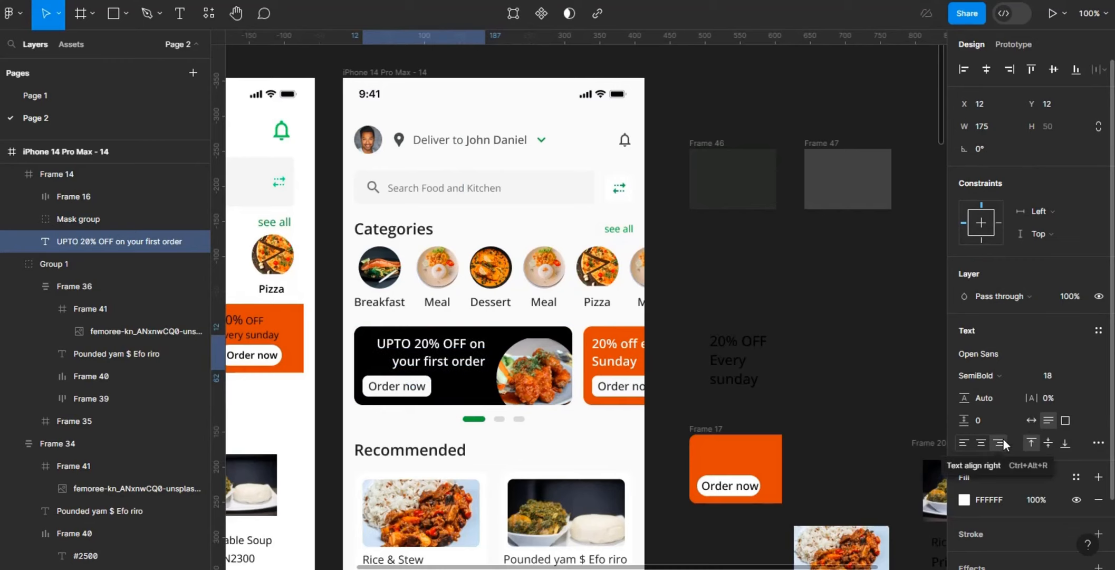
click(966, 441)
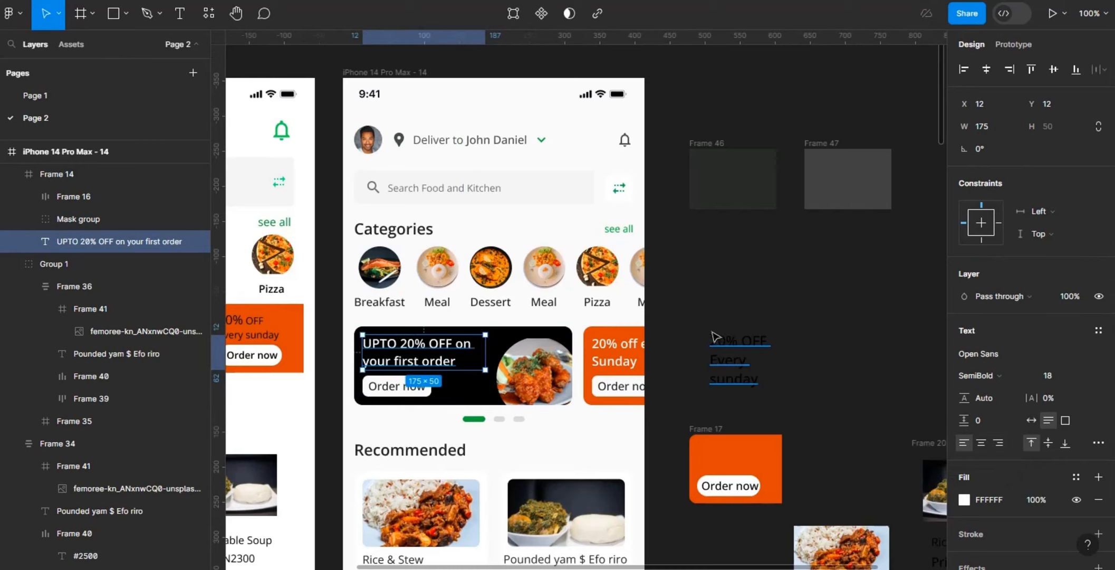
Step: Check the position and spacing of both banners' Order now buttons, the orange banner's text, the carousel indicator and the Recommended heading
click(426, 391)
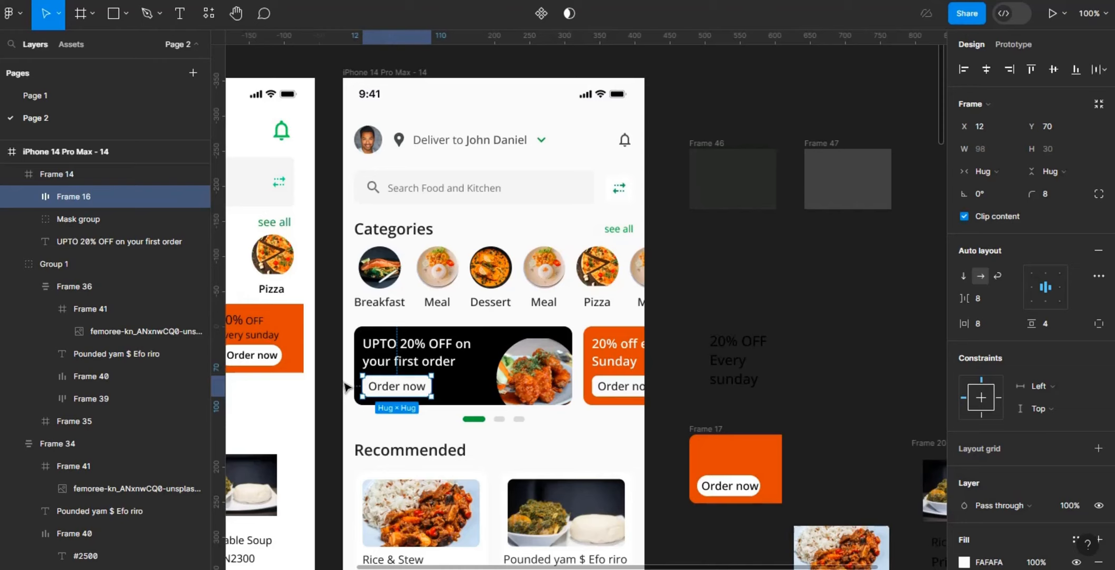
key(alt)
click(629, 352)
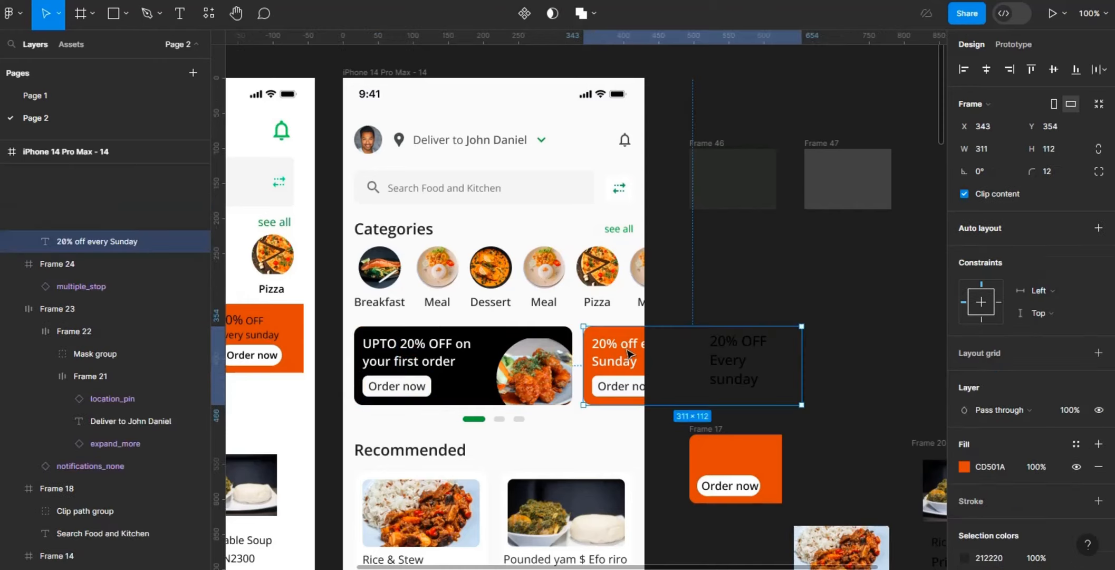
click(629, 353)
key(alt)
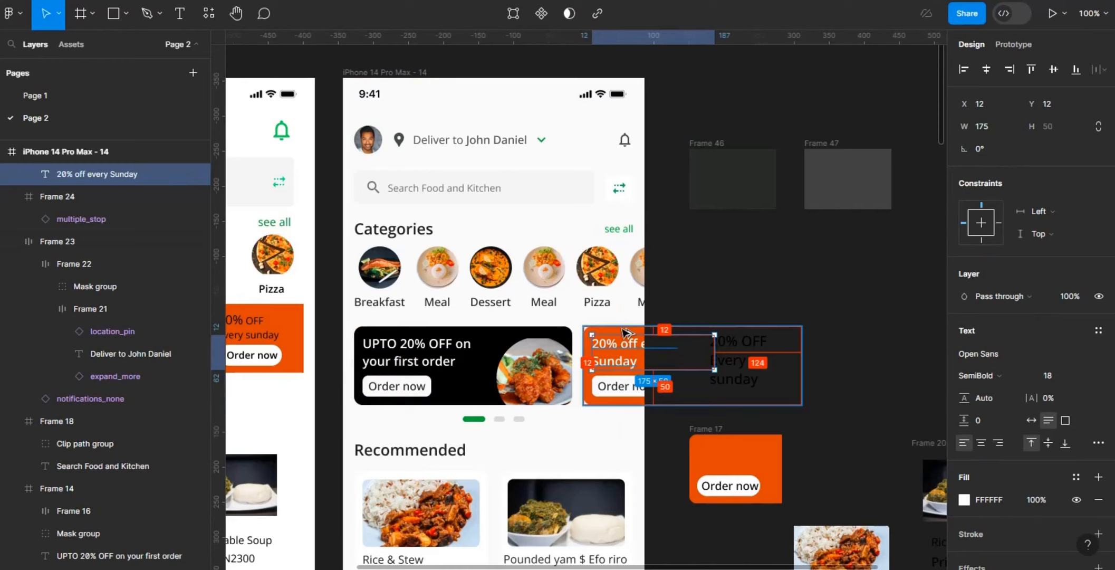
click(610, 391)
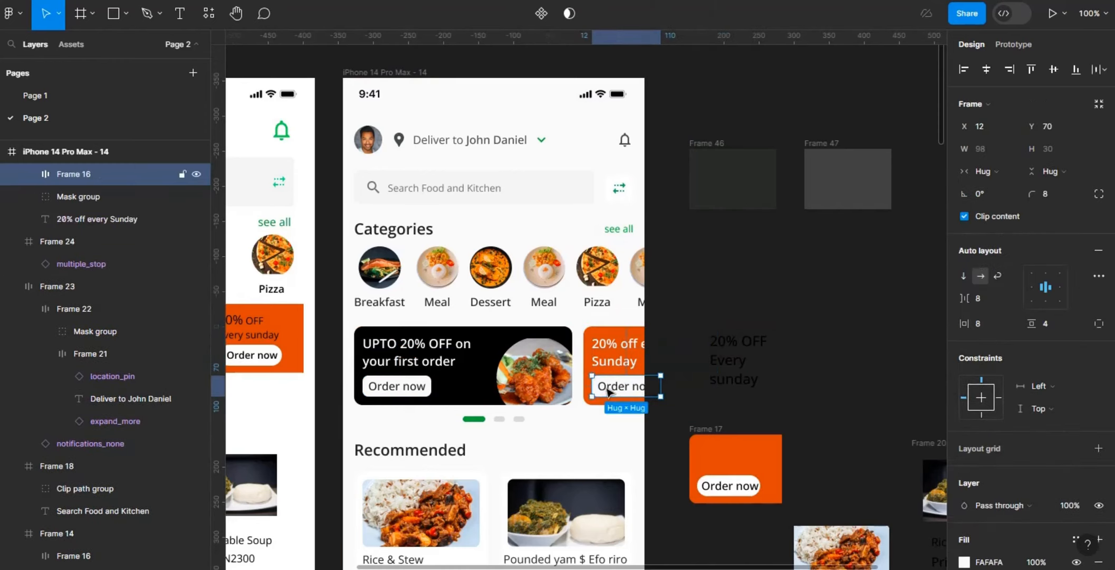
click(519, 422)
click(459, 457)
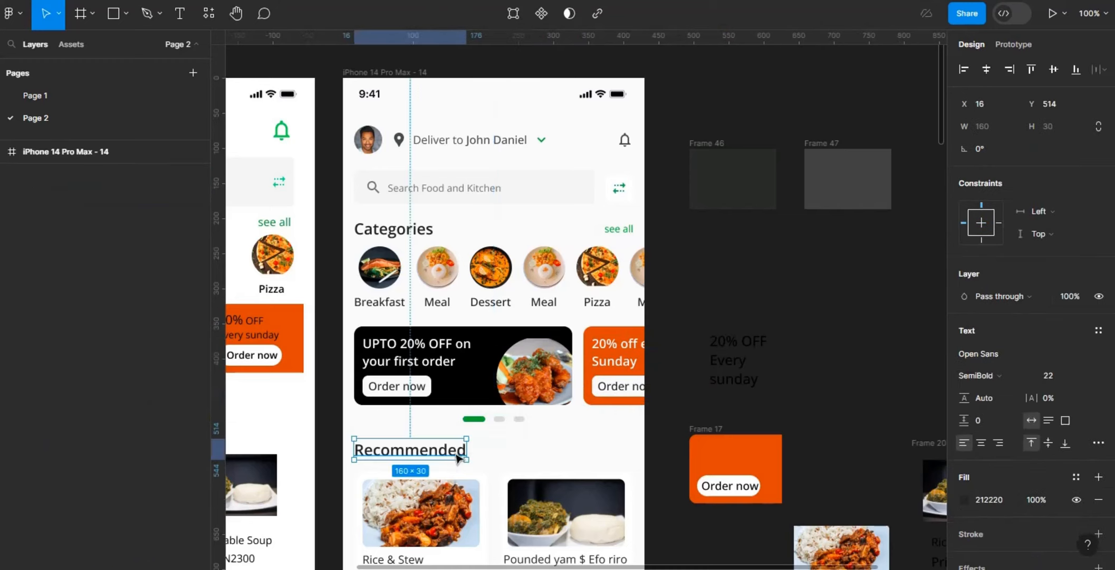
key(alt)
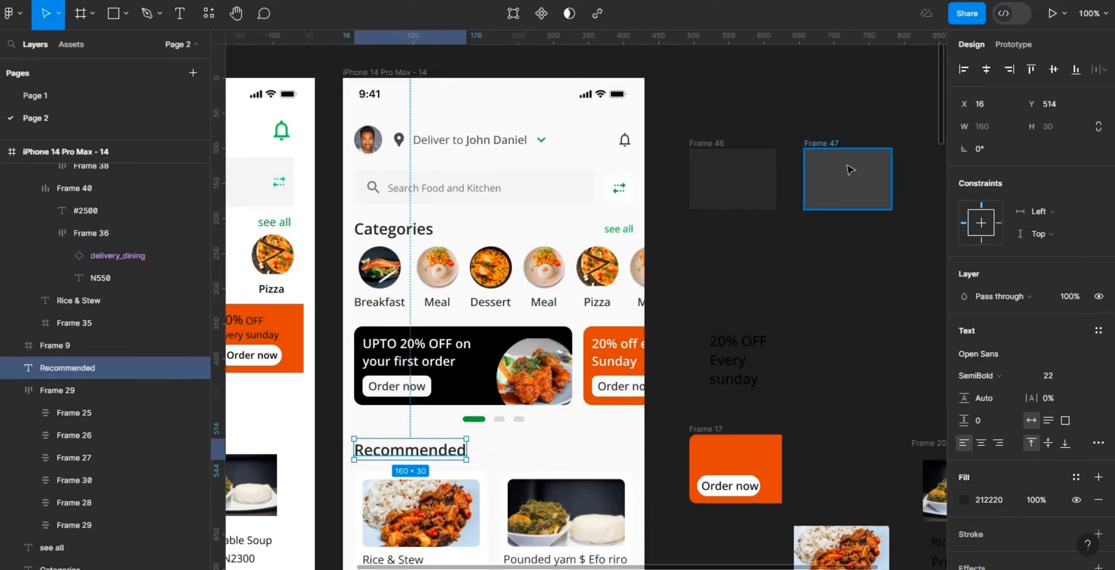
Step: Vertically centre the price and delivery fee within their shared row on the Rice & Stew card
scroll(944, 140, down, 3)
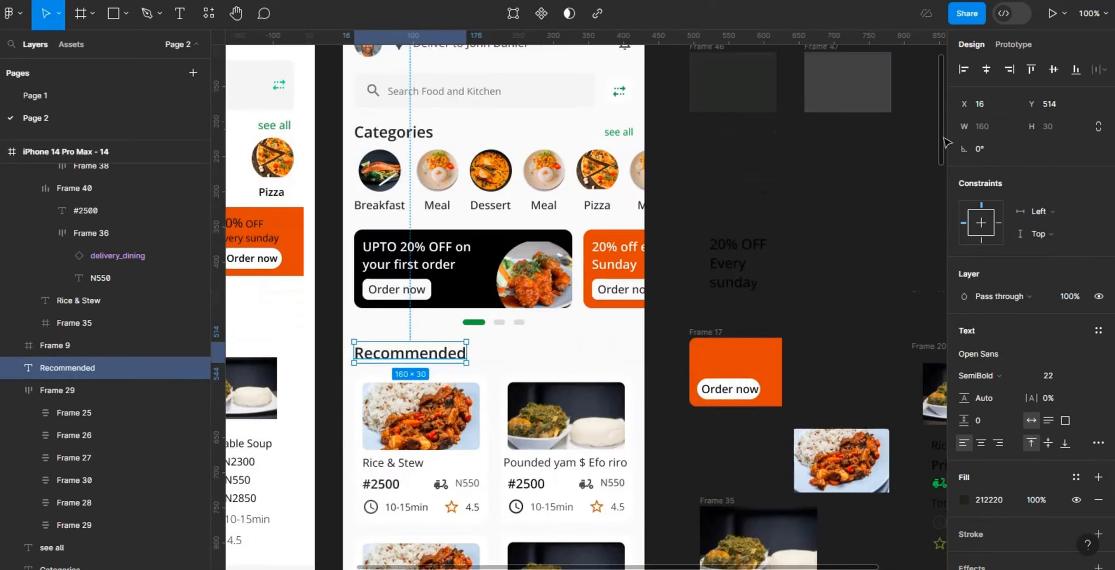
scroll(944, 141, down, 5)
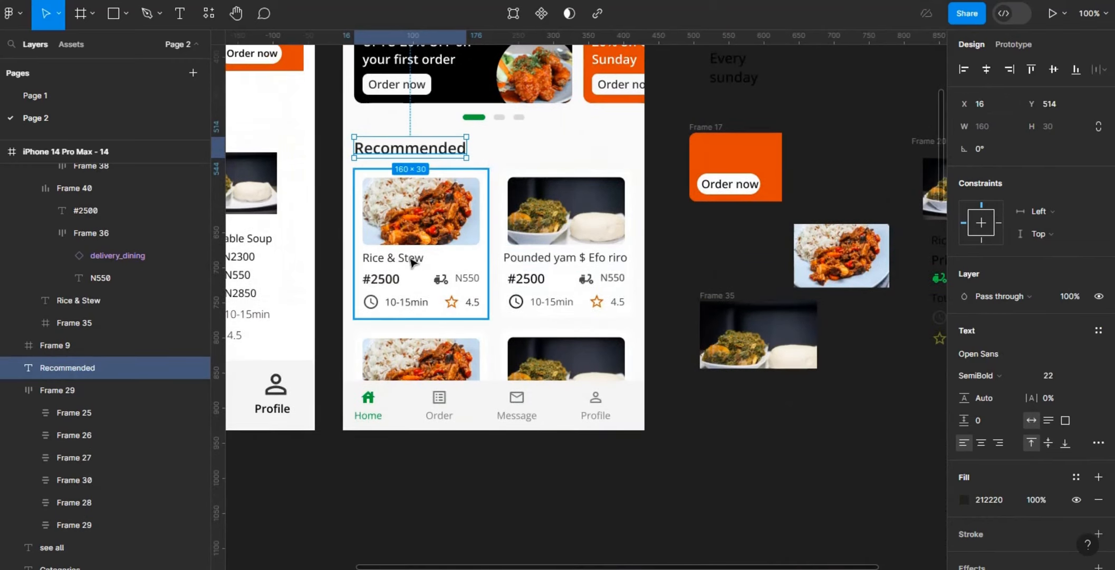
click(410, 262)
double_click(411, 261)
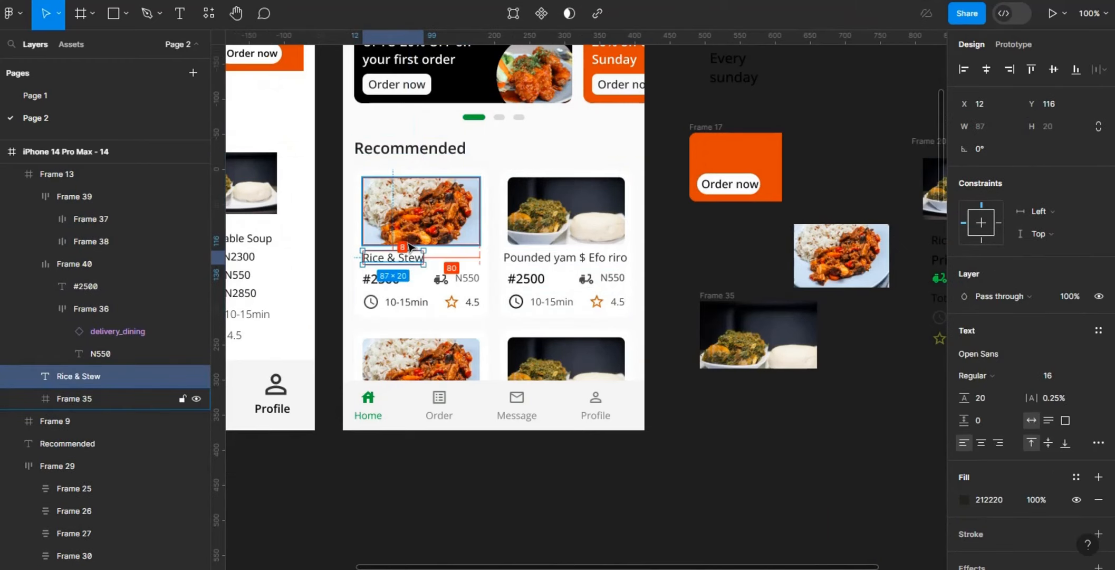
click(431, 279)
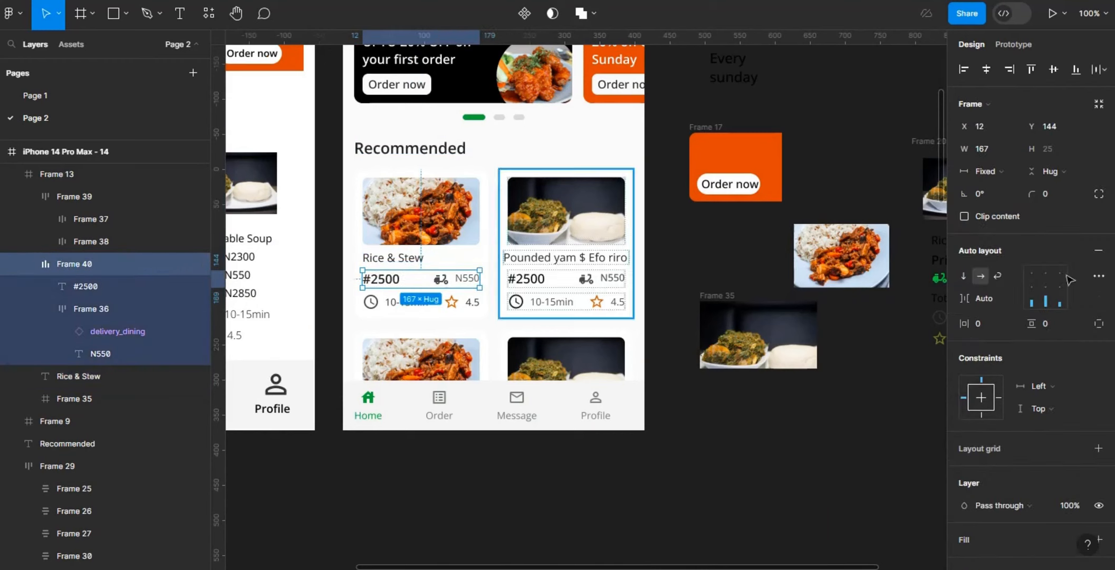
click(1044, 285)
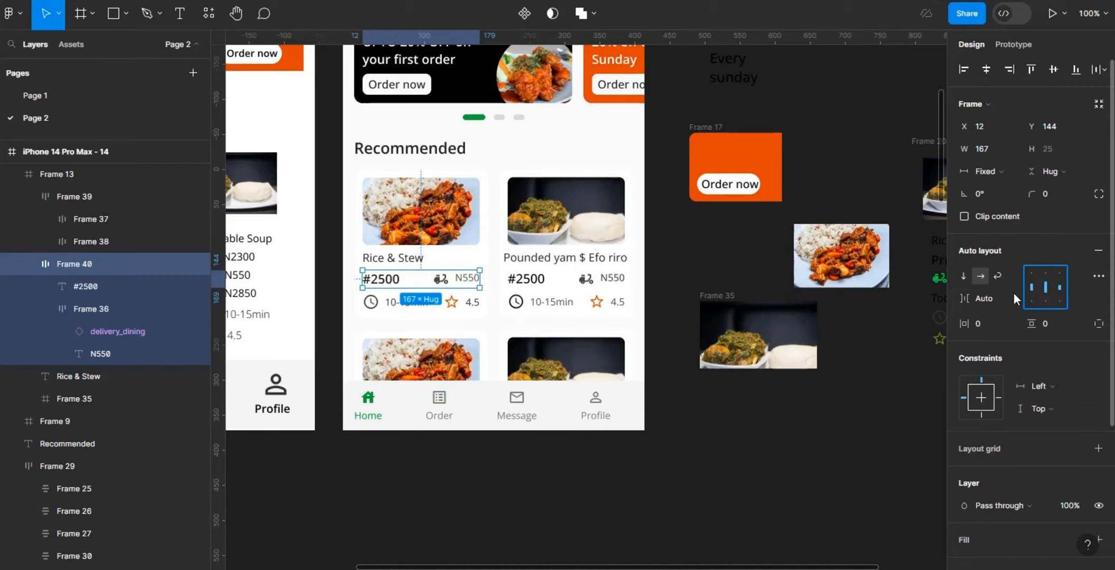
Step: Try a fixed spacing of 12 between the price and delivery fee on the Rice & Stew card and undo it
click(995, 300)
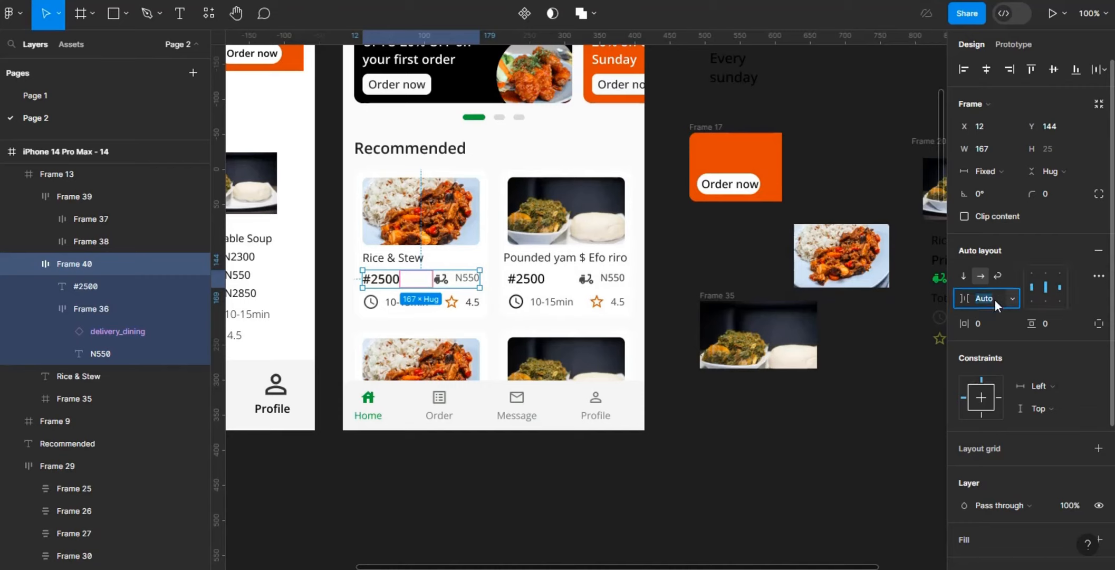
key(Return)
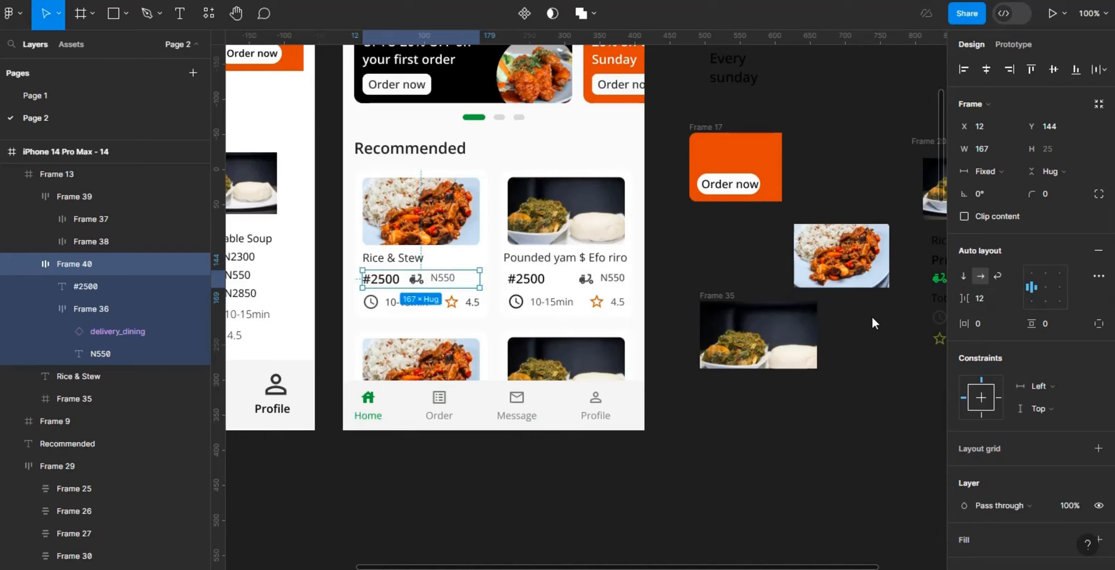
key(ctrl+z)
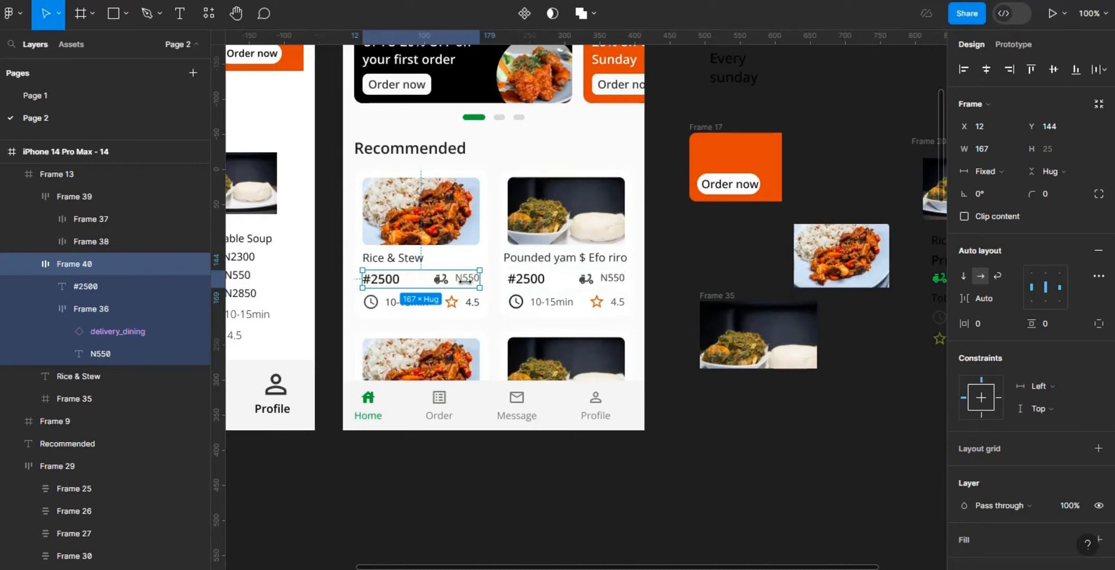
mouse_move(481, 282)
mouse_down()
mouse_move(465, 282)
mouse_move(479, 282)
mouse_up()
Step: Compare the price row of the Pounded yam card with the price and delivery fee elements on the Rice & Stew card
click(553, 288)
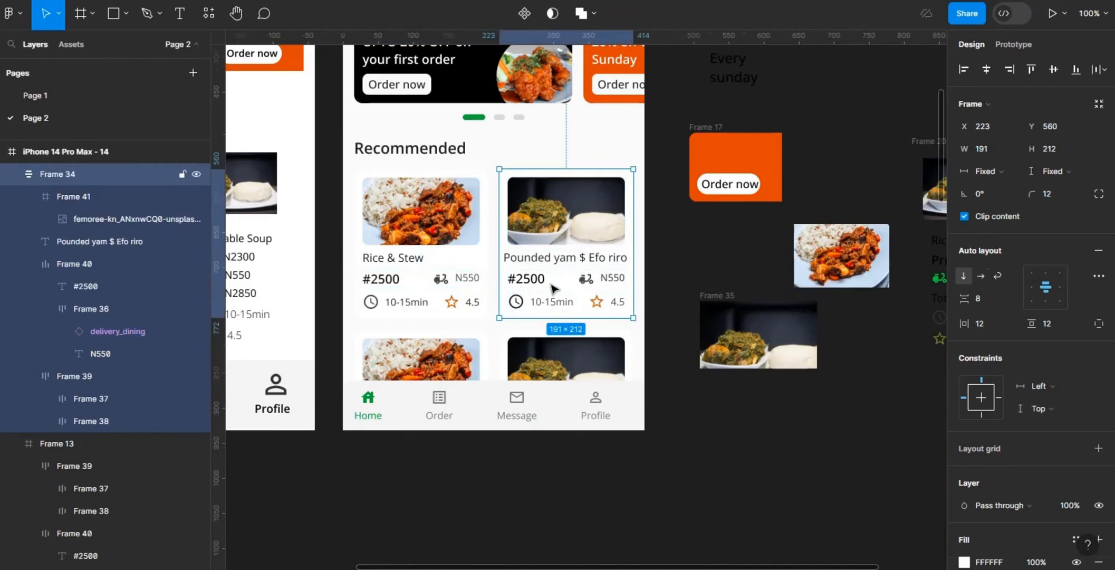
double_click(553, 288)
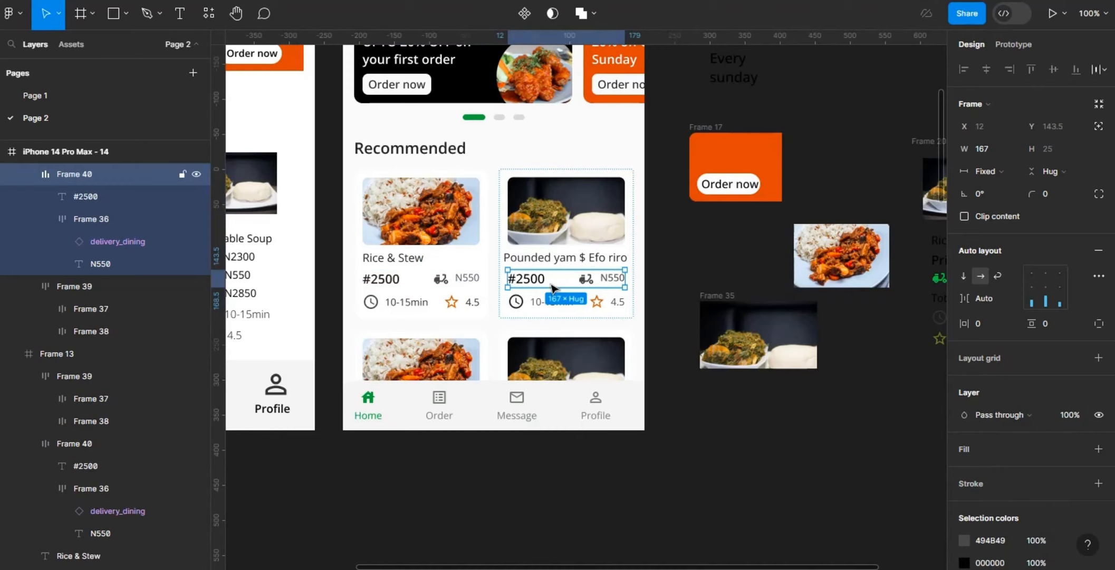
click(468, 285)
double_click(468, 282)
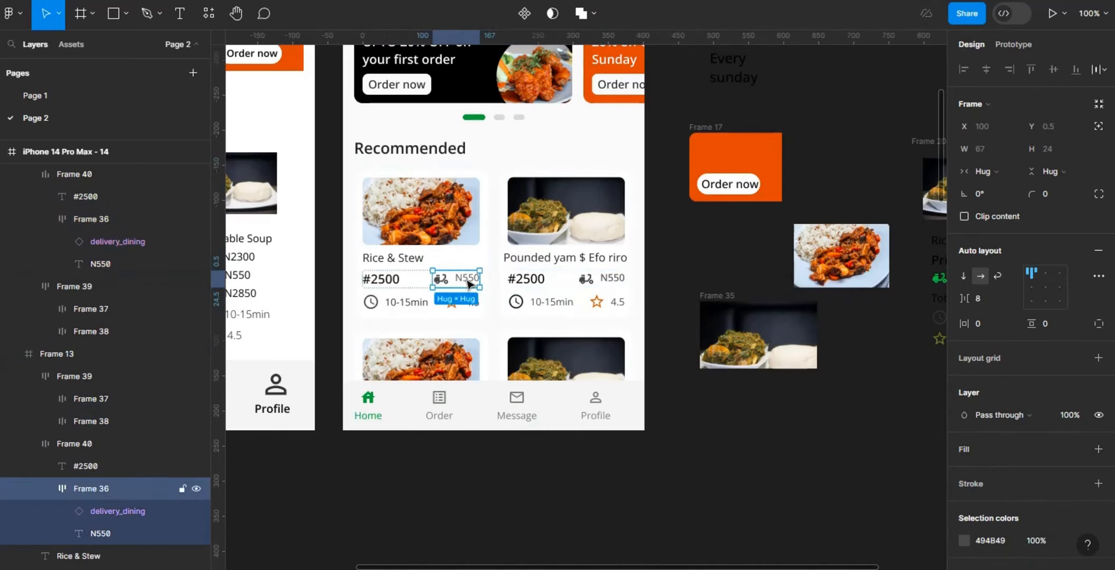
click(374, 282)
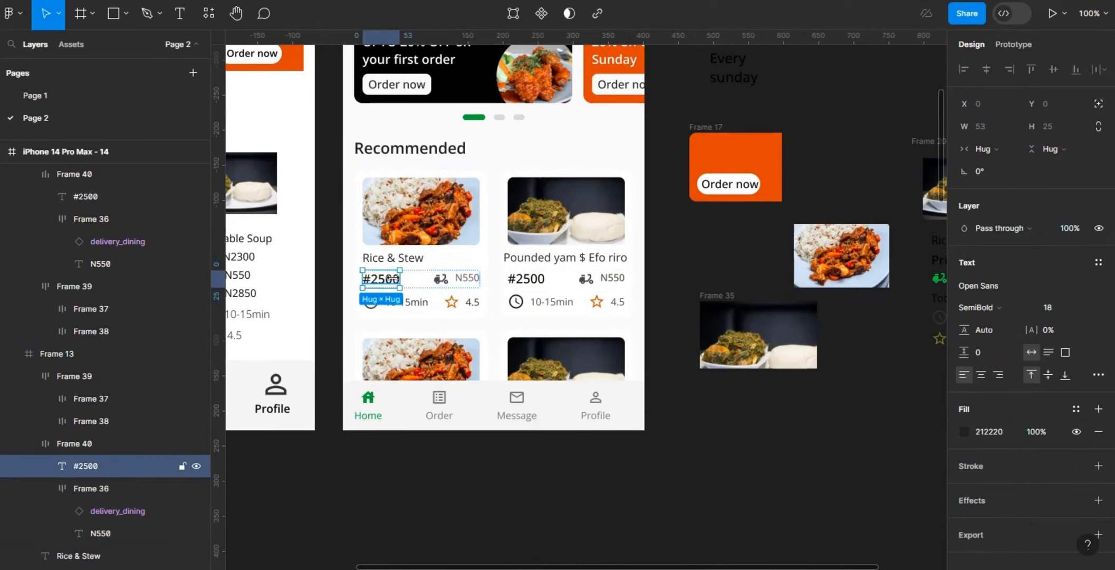
click(470, 279)
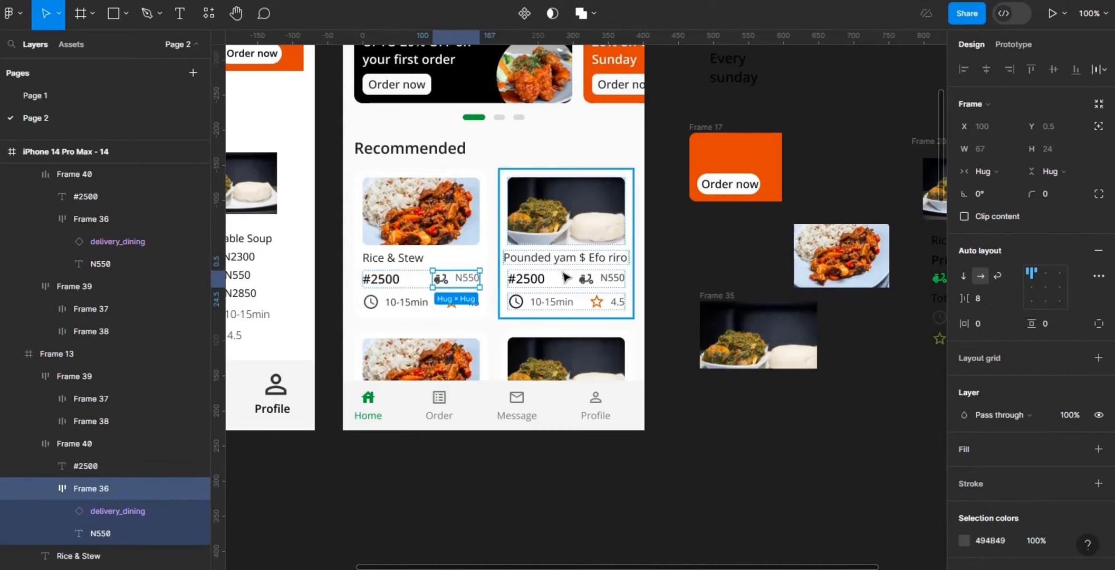
Step: Check the Rice & Stew card's time and price rows and the gap between this card and the Pounded yam card
click(422, 305)
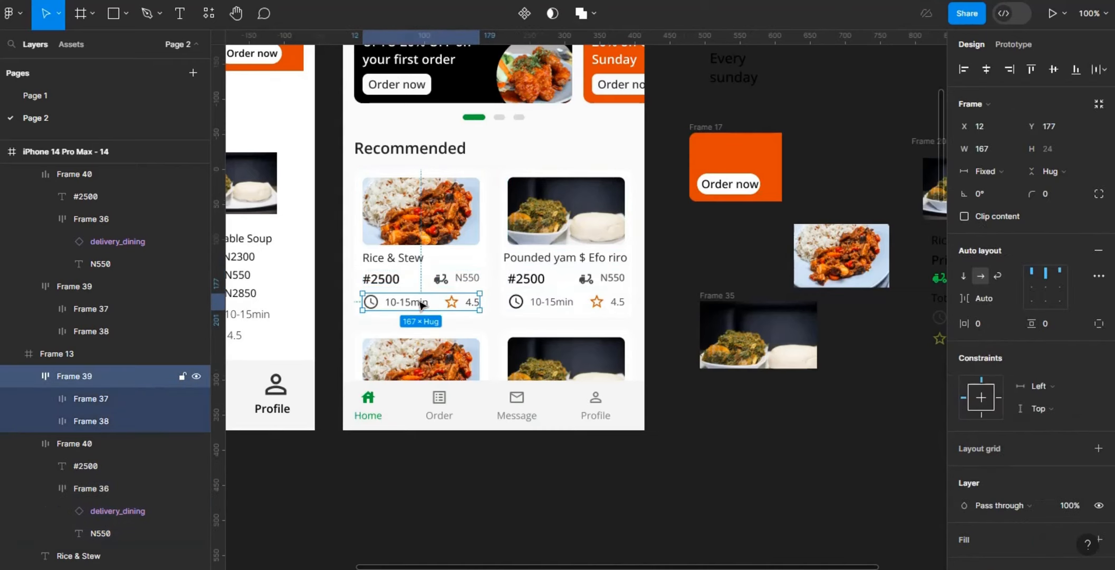
click(452, 285)
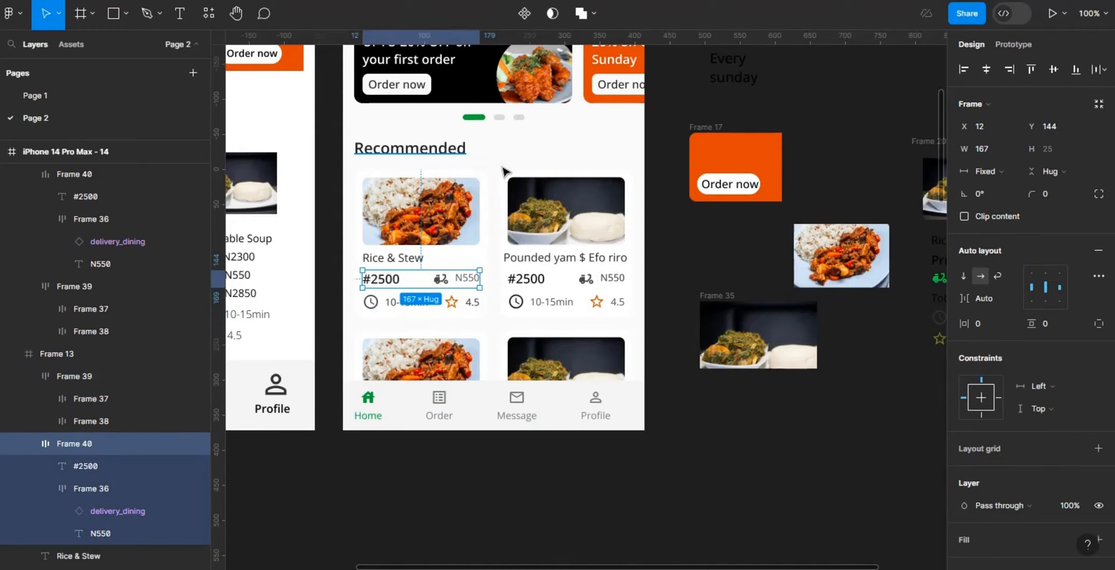
click(508, 166)
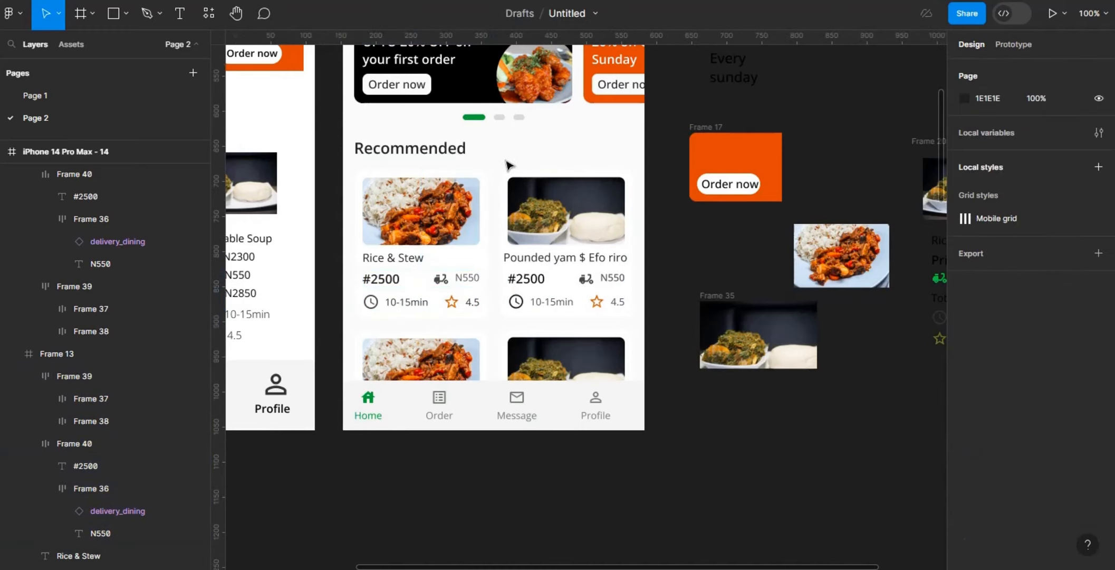
click(471, 219)
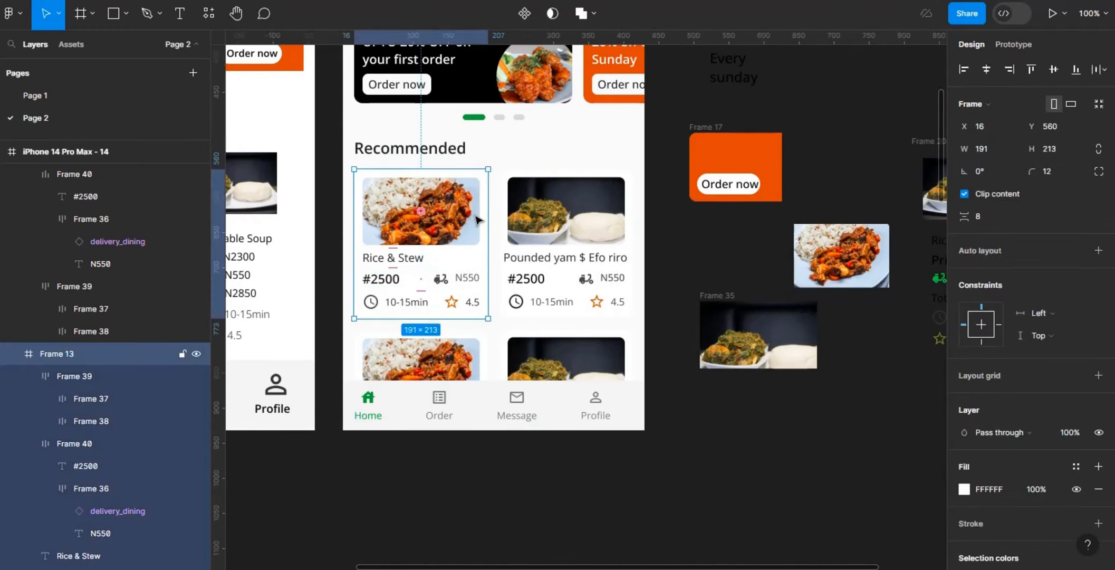
key(alt)
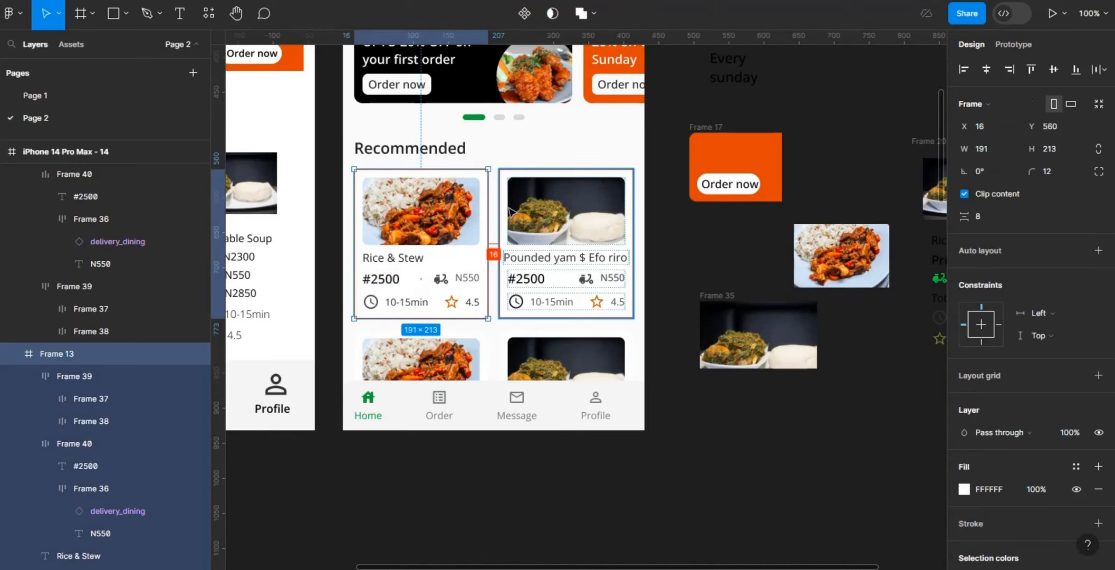
click(679, 180)
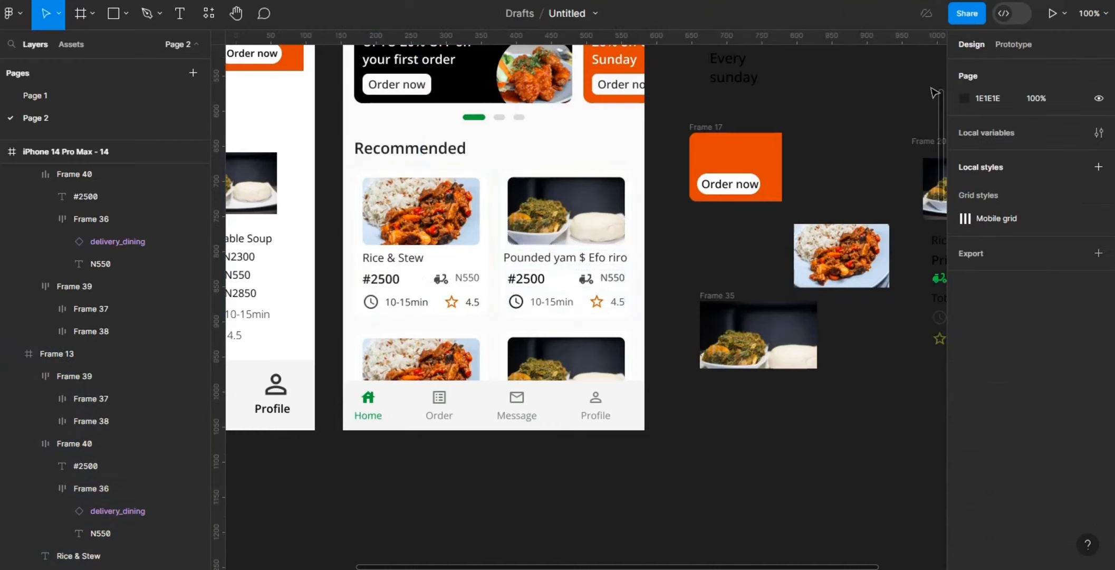
drag(941, 121, 941, 69)
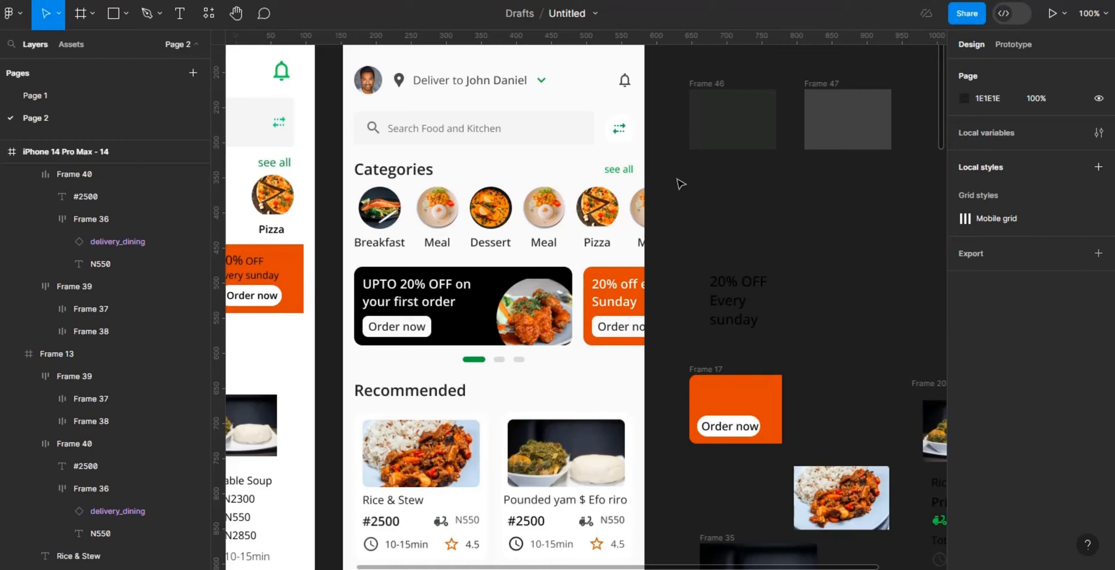
Step: Review the text styles of the original home screen's Kitchen near you and Categories headings, both banner texts and the Breakfast label
key(ctrl+minus)
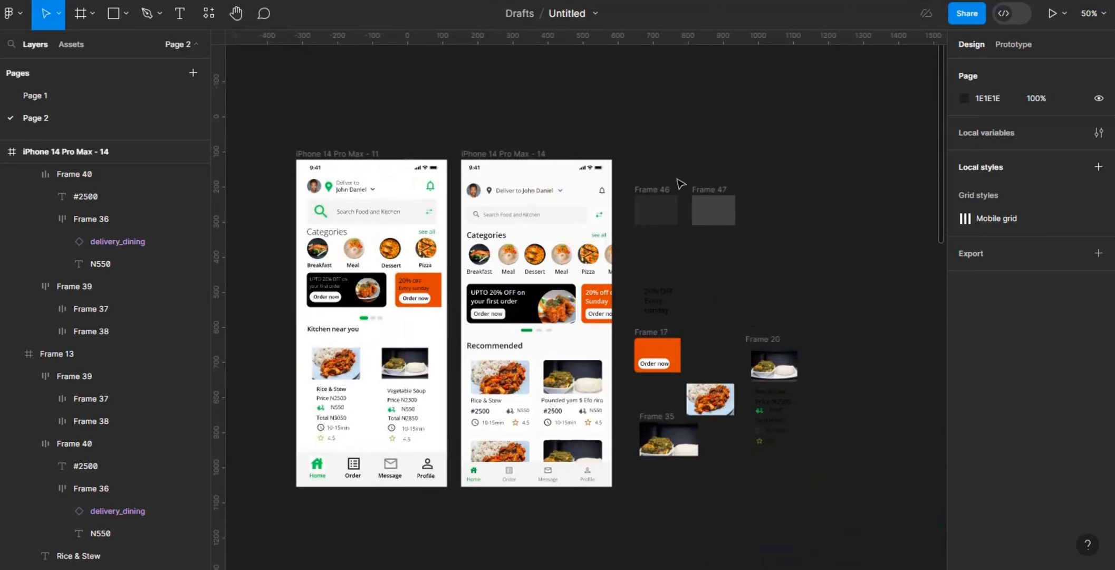
click(338, 336)
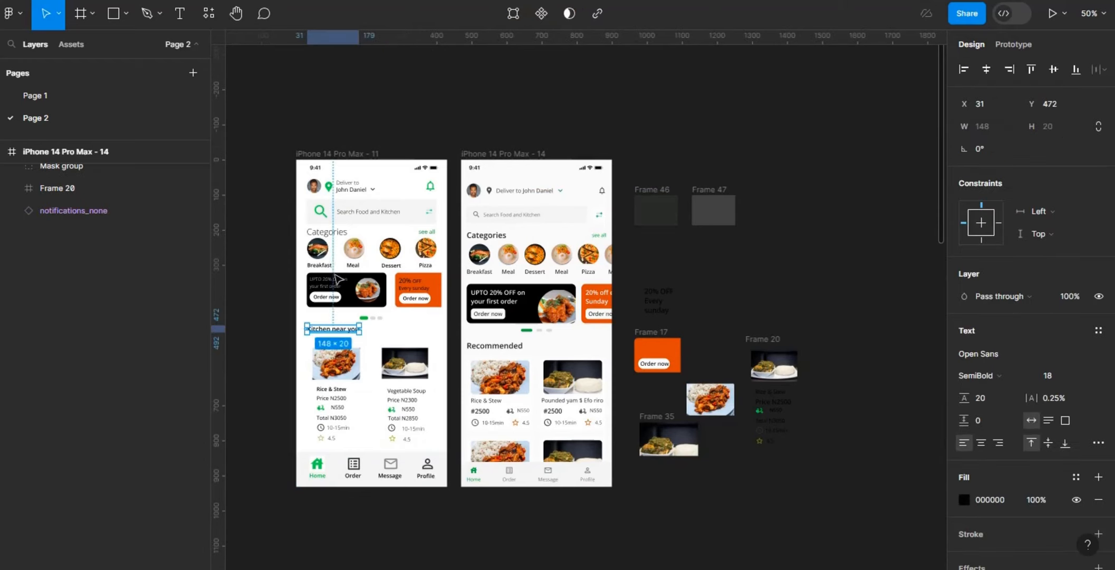
click(323, 235)
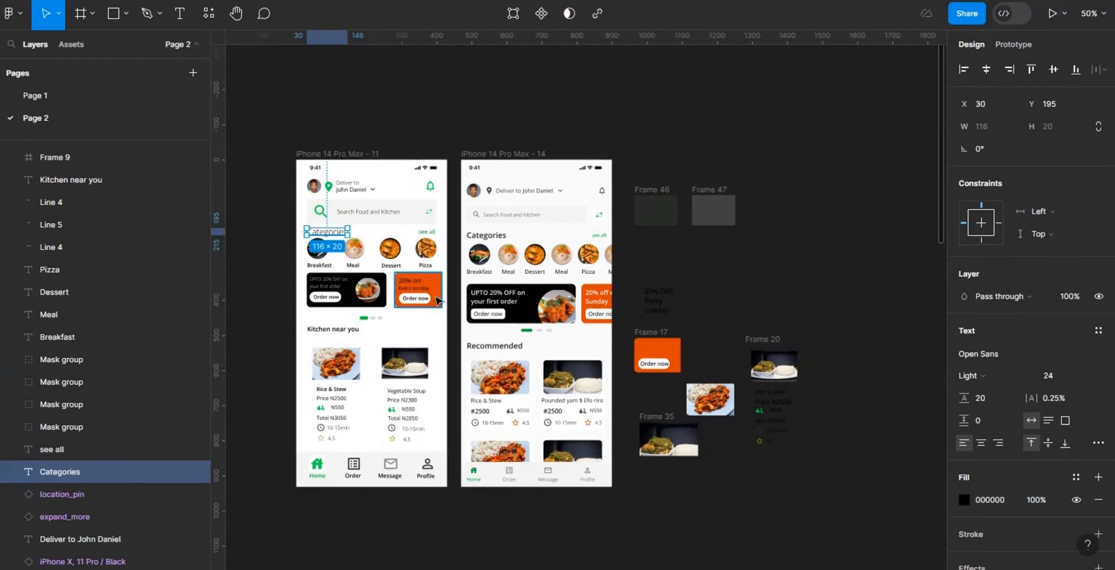
click(336, 288)
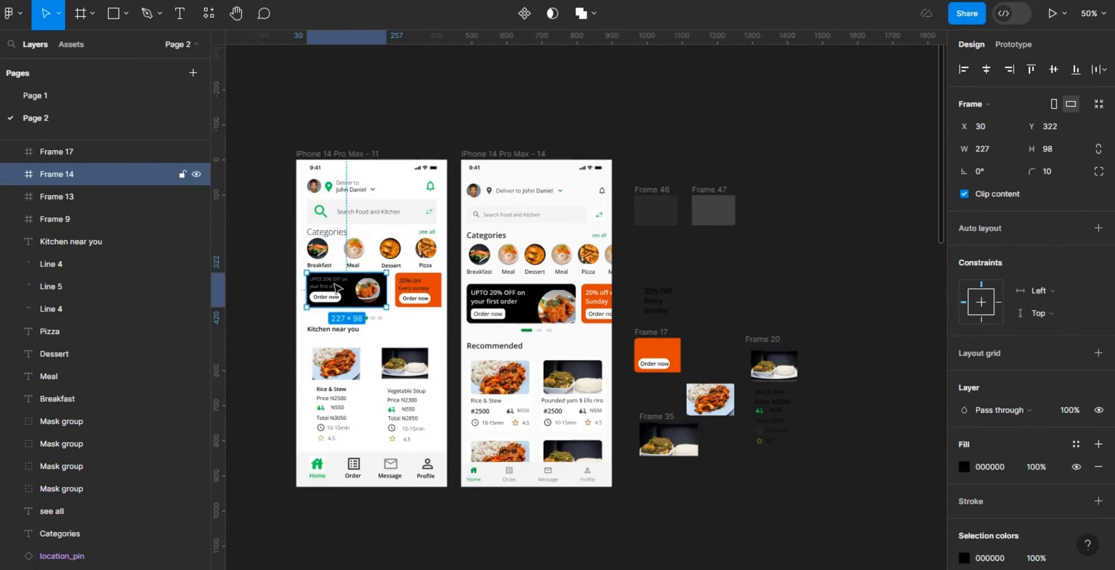
click(336, 288)
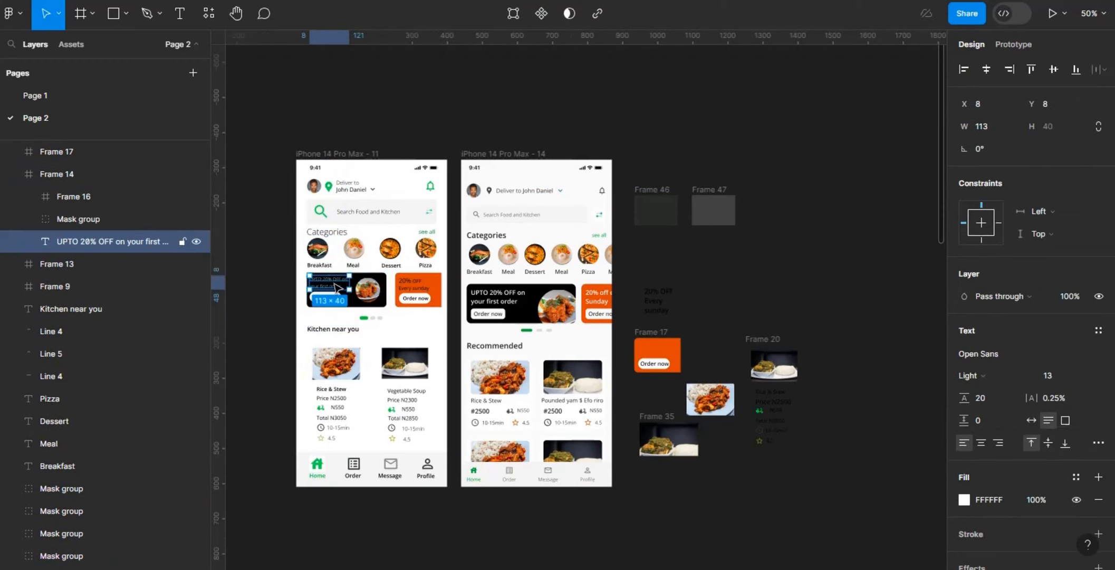
click(414, 293)
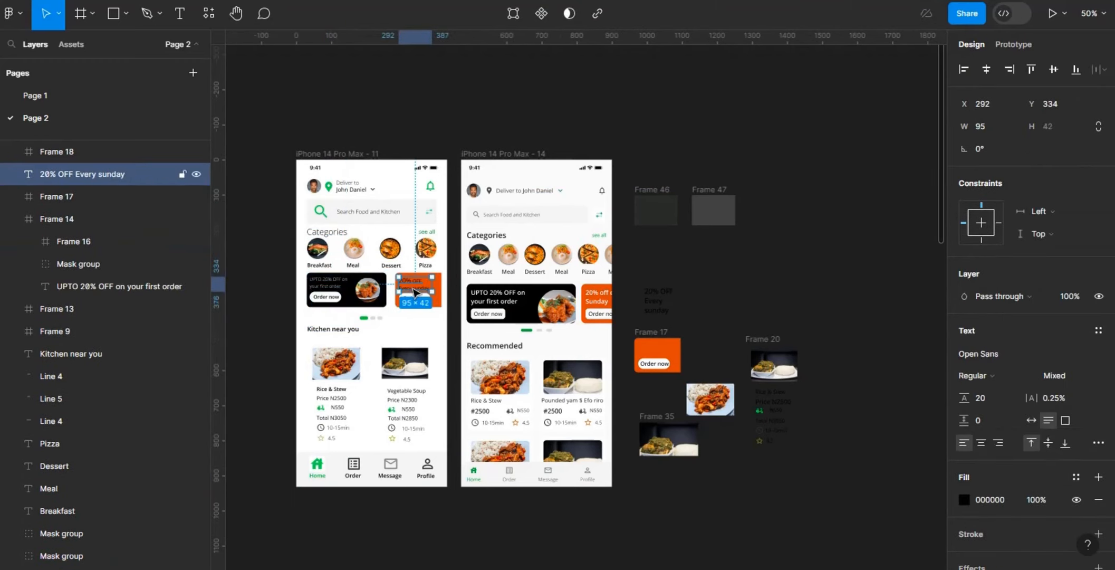
click(428, 324)
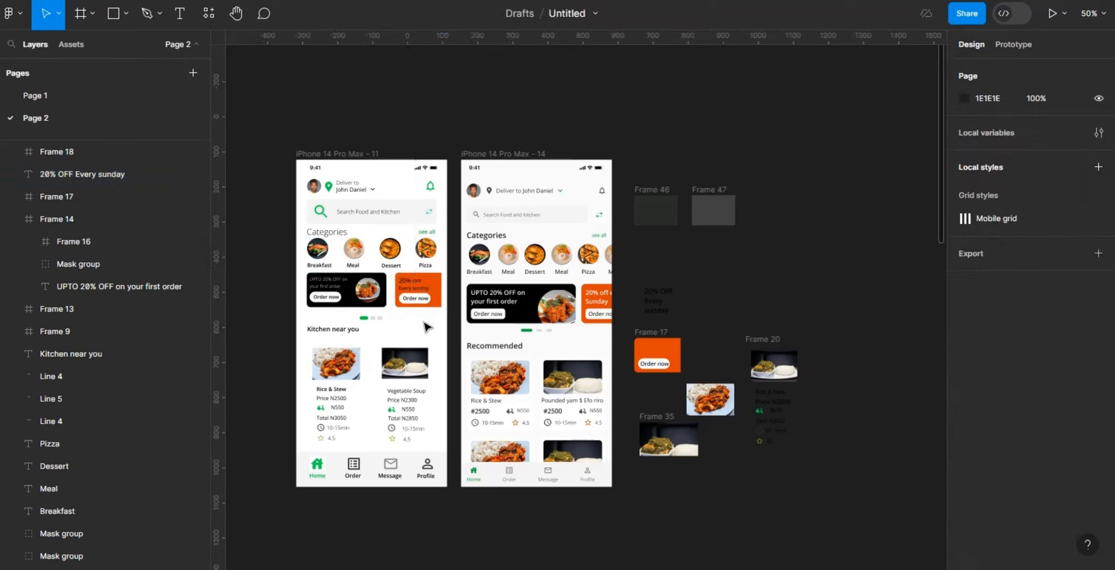
click(338, 236)
click(328, 267)
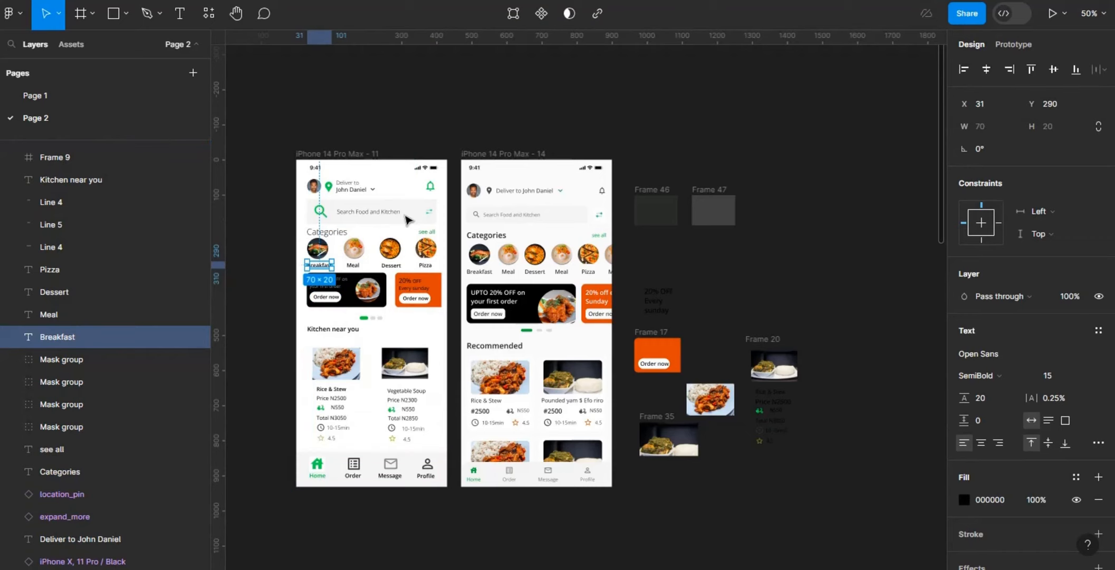
click(765, 262)
Step: Set the redesigned screen's Categories heading to Auto line height to match the Recommended heading, and check its surrounding spacing
key(shift+0)
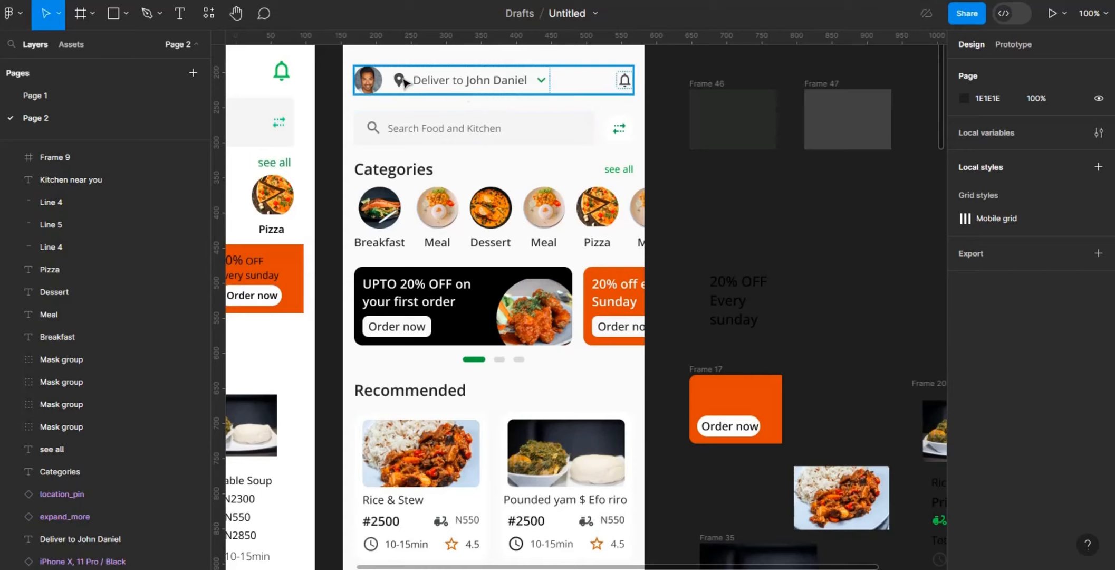
click(405, 181)
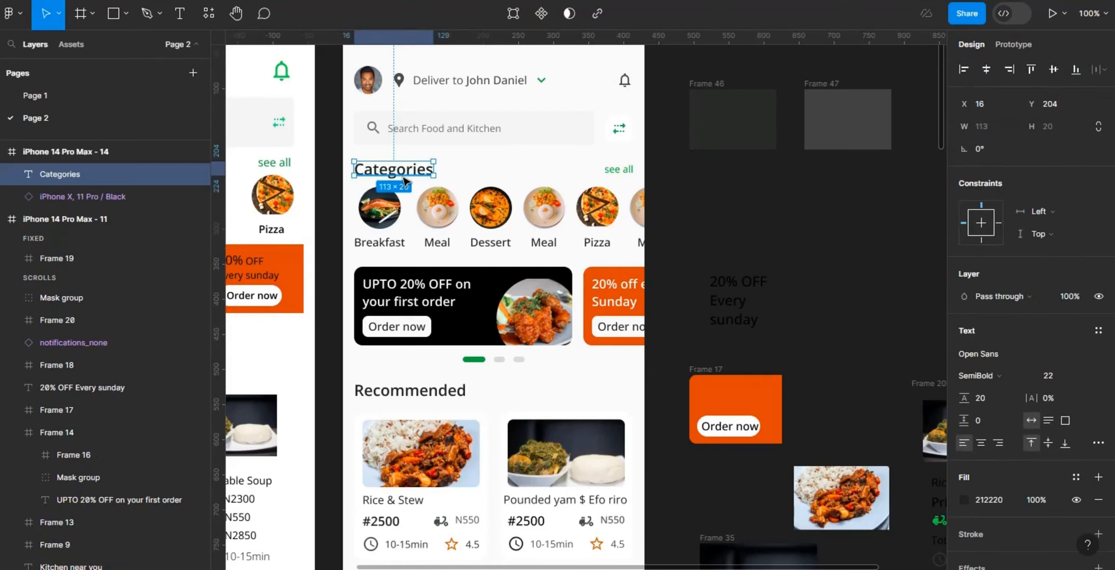
click(392, 397)
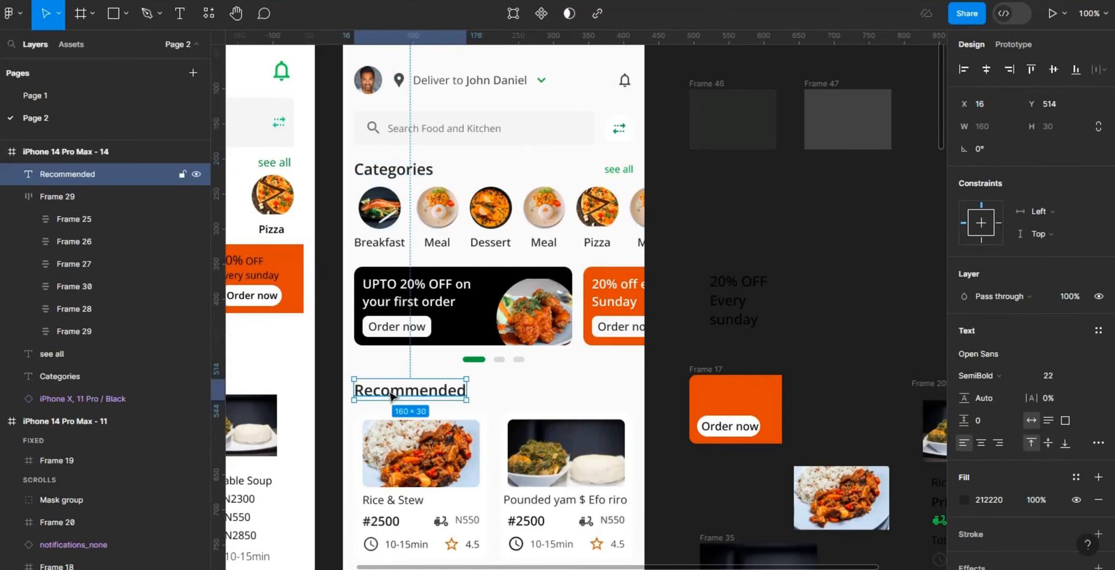
click(391, 173)
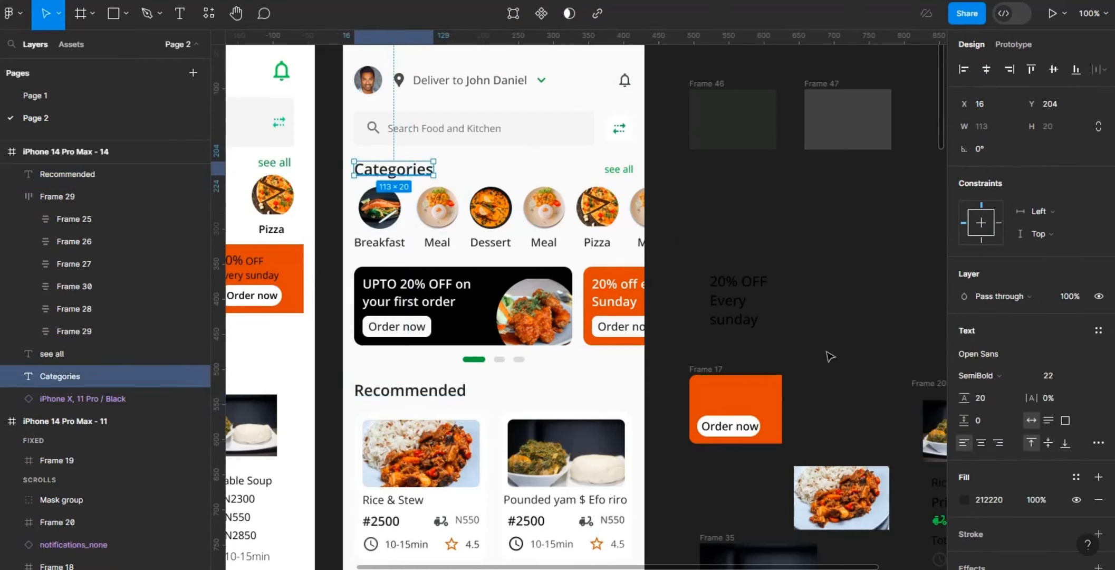
click(990, 399)
text(auto)
key(Return)
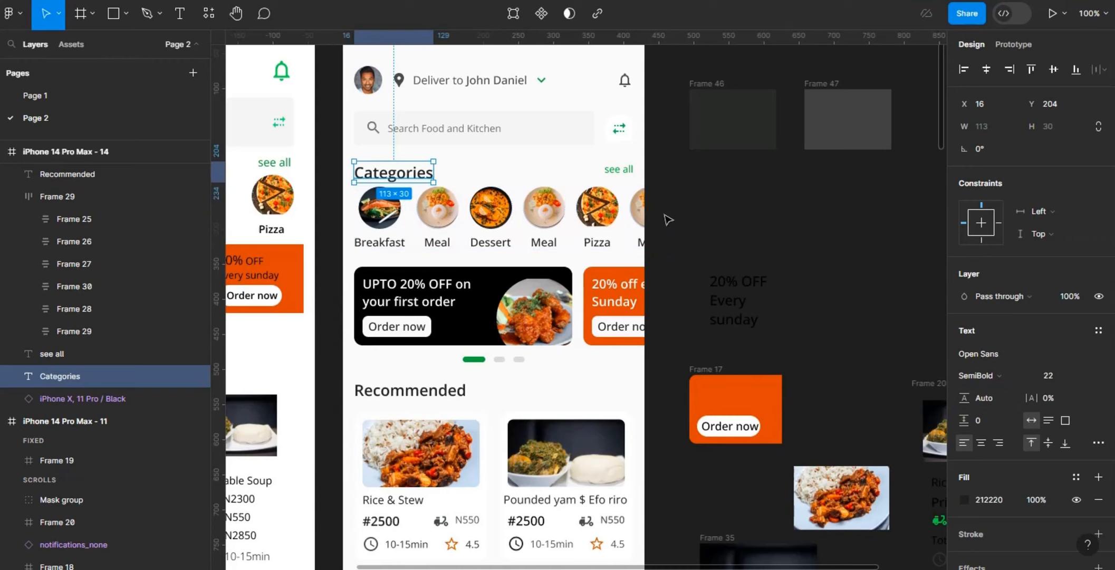
key(alt)
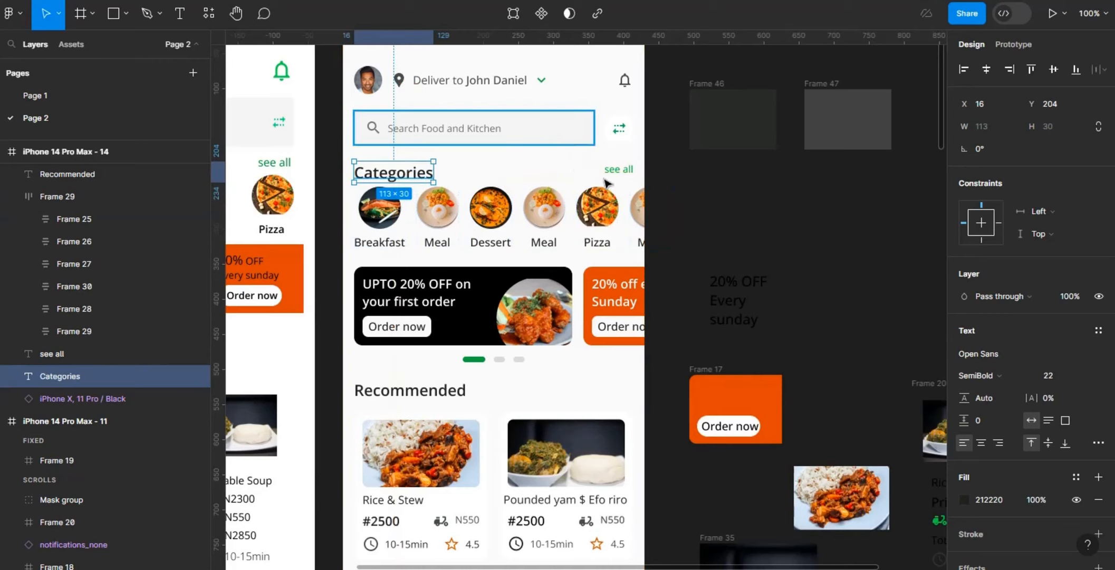
click(801, 210)
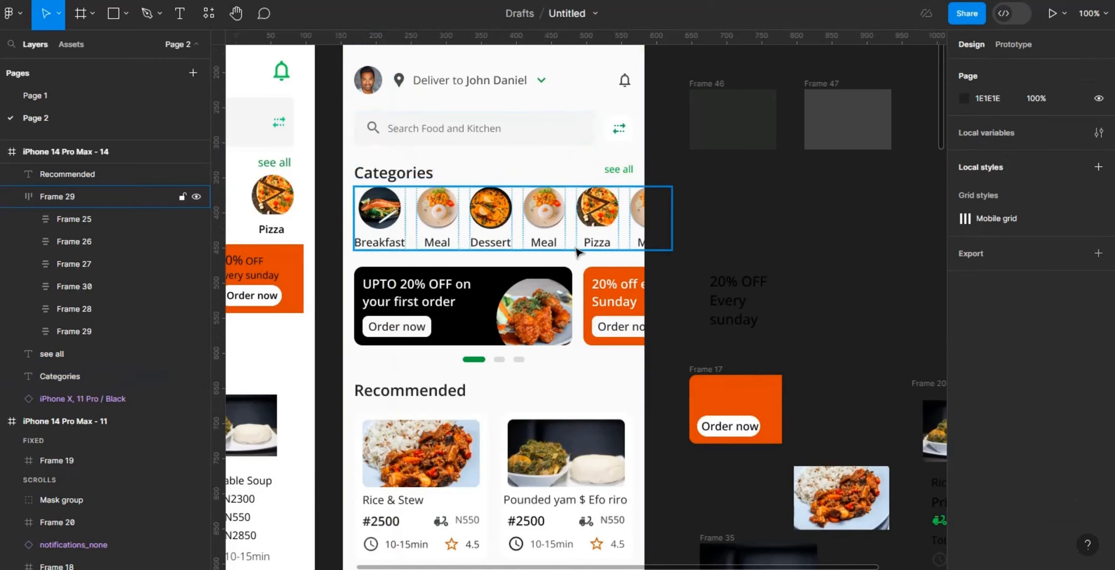
Step: Move the category row, both banners, carousel indicator, Recommended heading and food cards down together by 10 px below the Categories heading
click(576, 248)
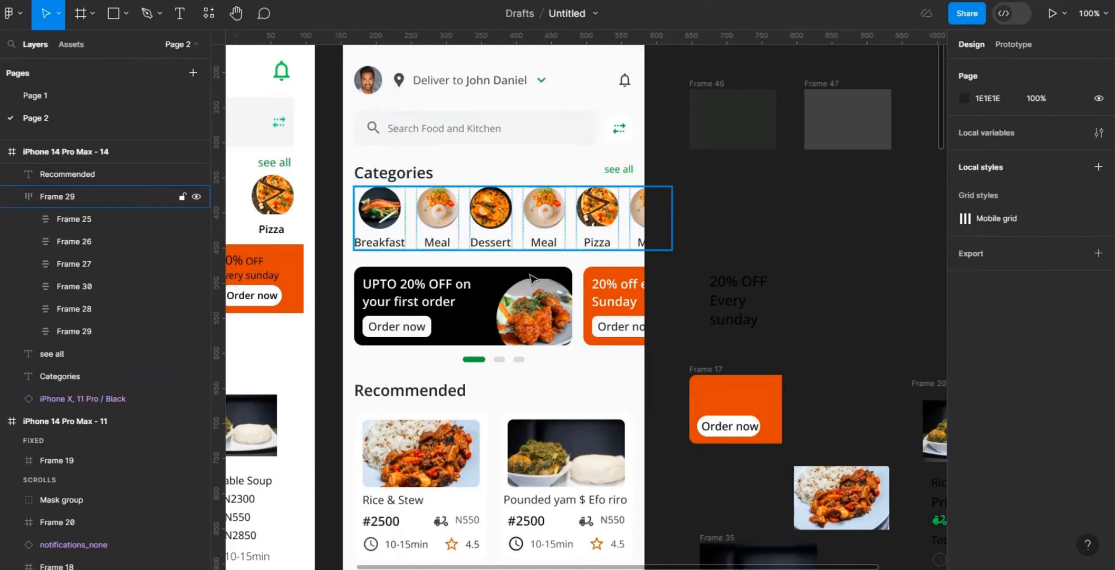
shift+click(490, 327)
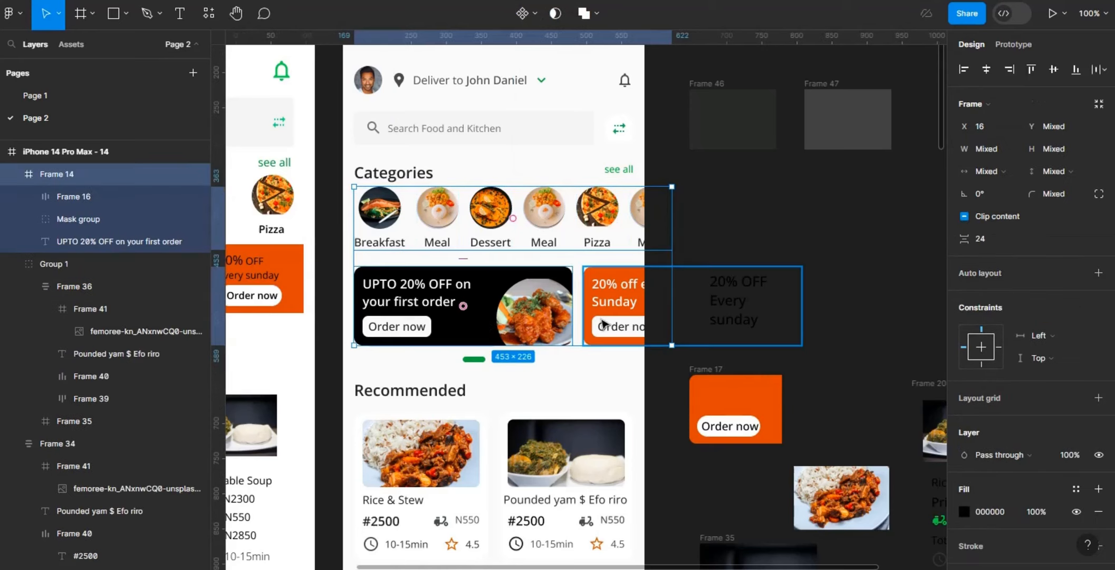
shift+click(603, 324)
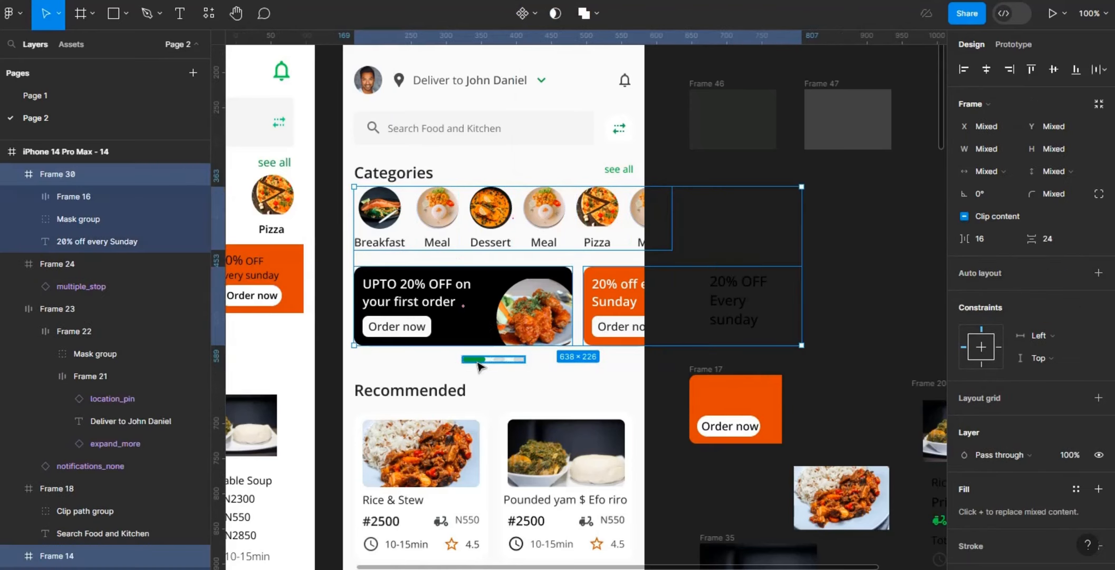
shift+click(440, 393)
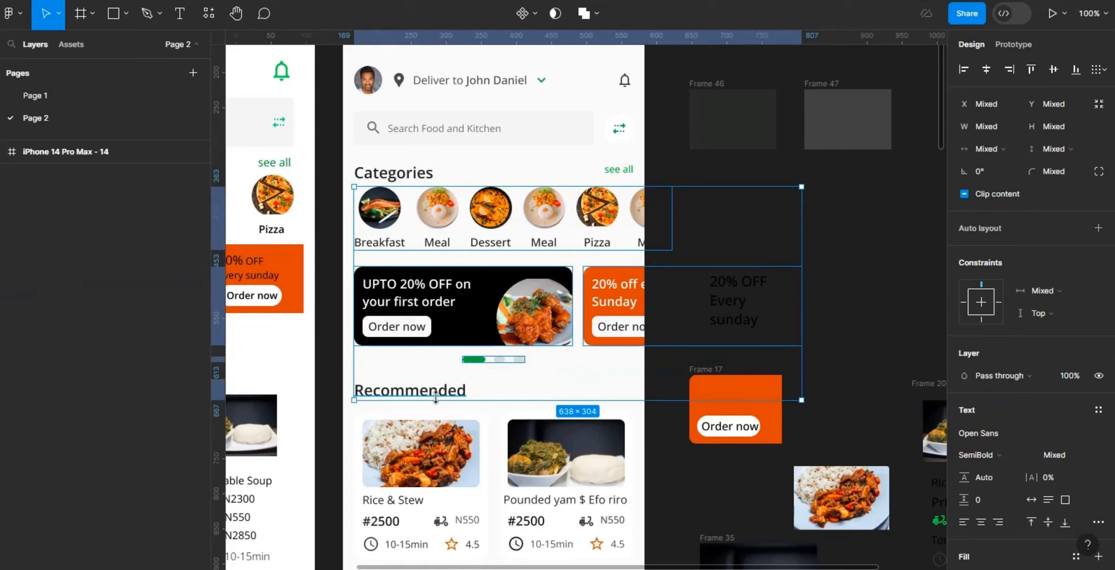
shift+click(582, 460)
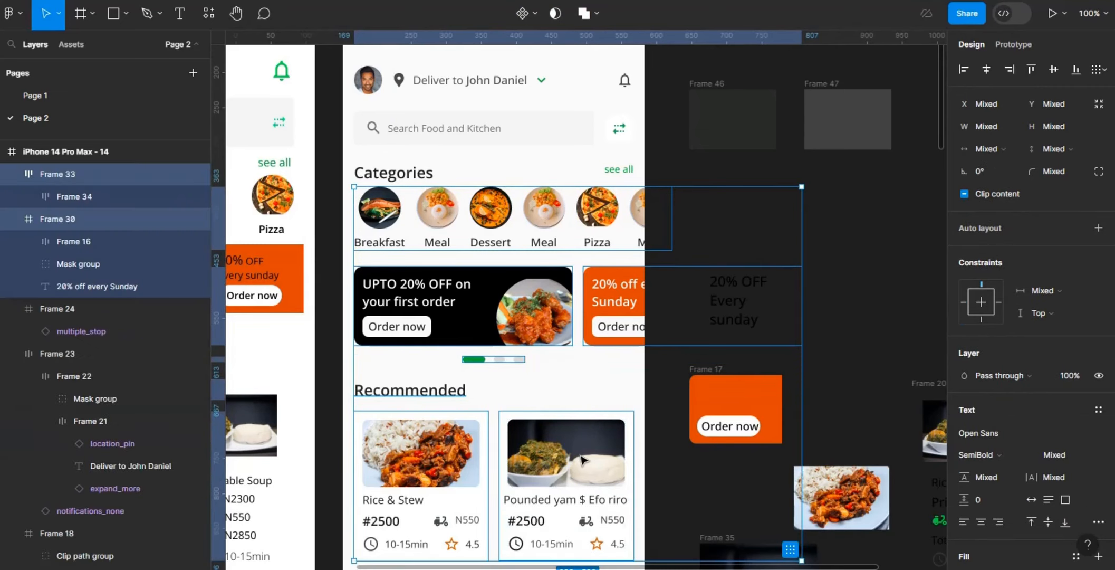
key(shift+Down)
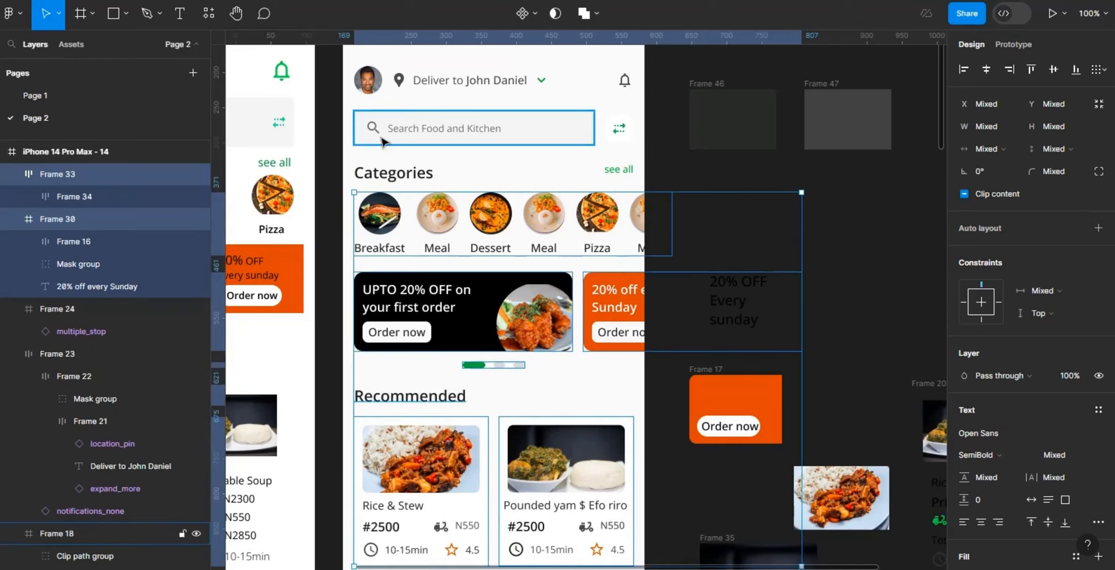
key(alt)
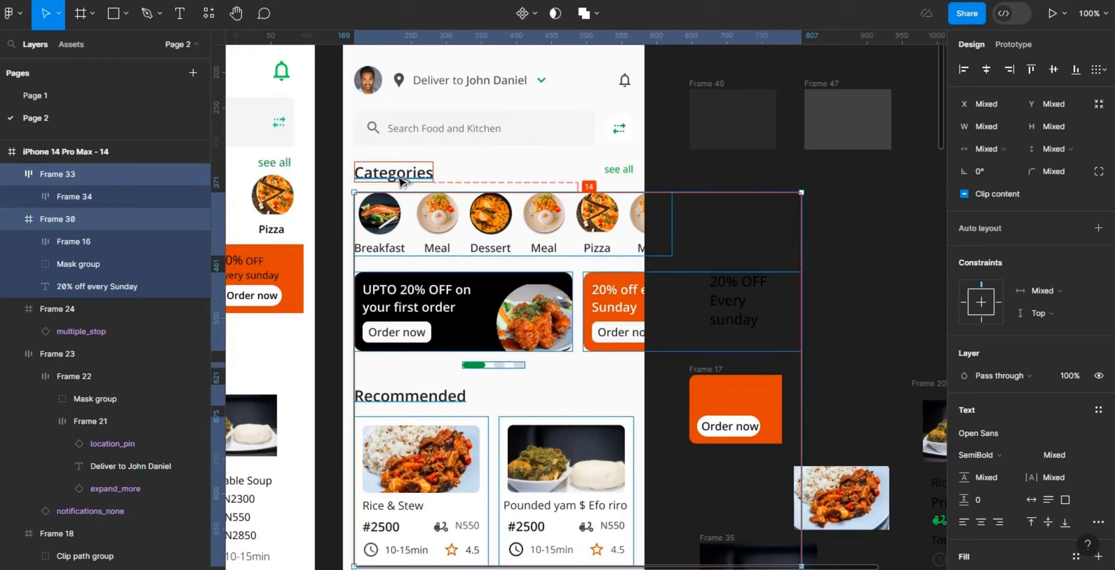
key(Down)
key(Down)
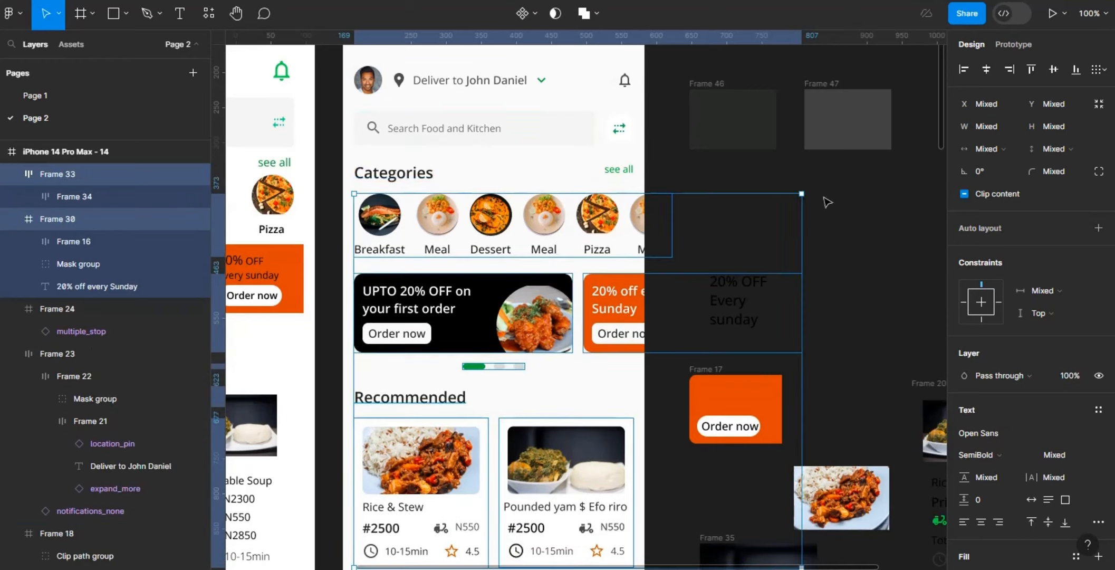
click(832, 228)
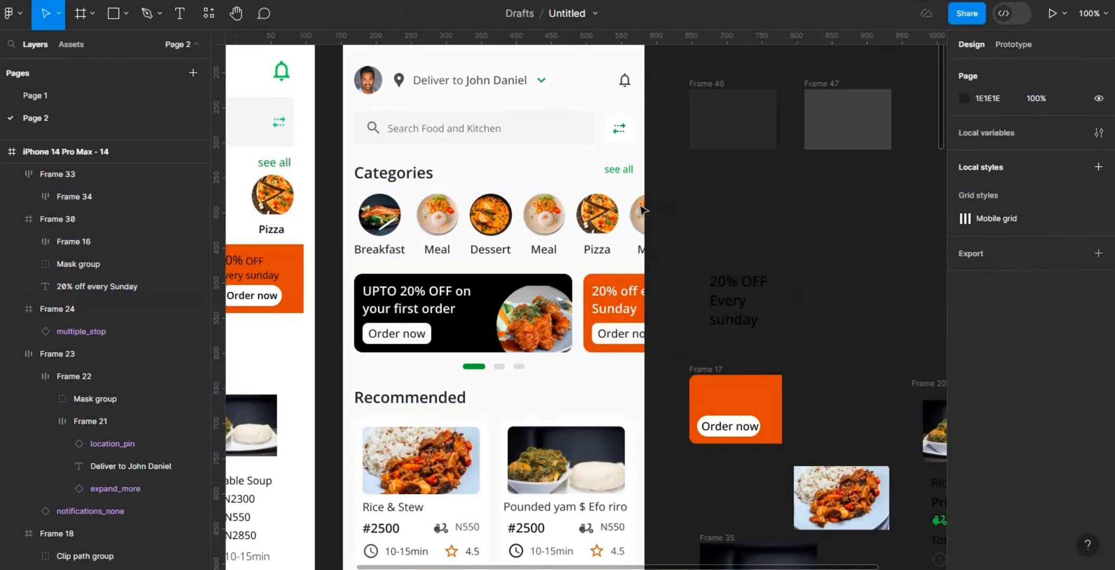
Step: Duplicate the green see all link, place the copy beside the Recommended heading at about X 360, Y 529, and check its side margin
click(618, 170)
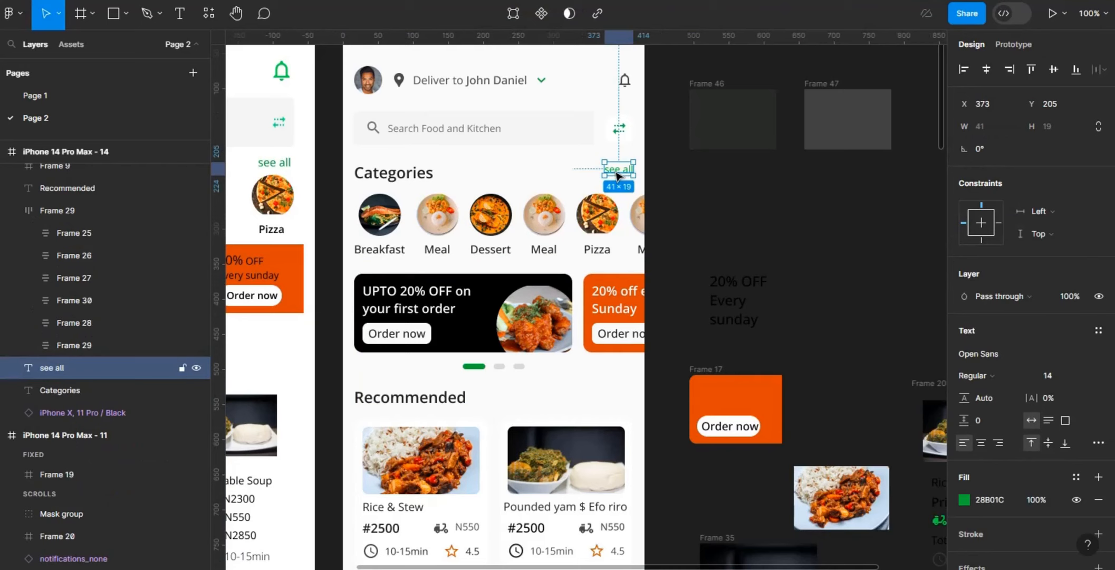
key(ctrl+d)
key(Down)
key(Down)
key(Down)
key(Down)
key(Down)
key(Down)
key(Down)
key(Down)
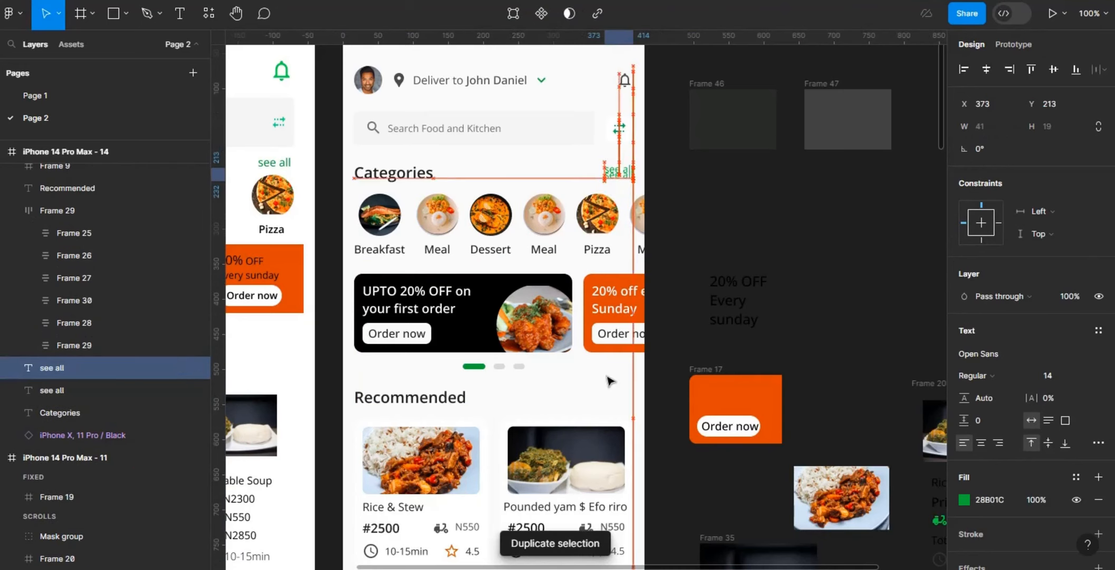
drag(607, 375, 607, 397)
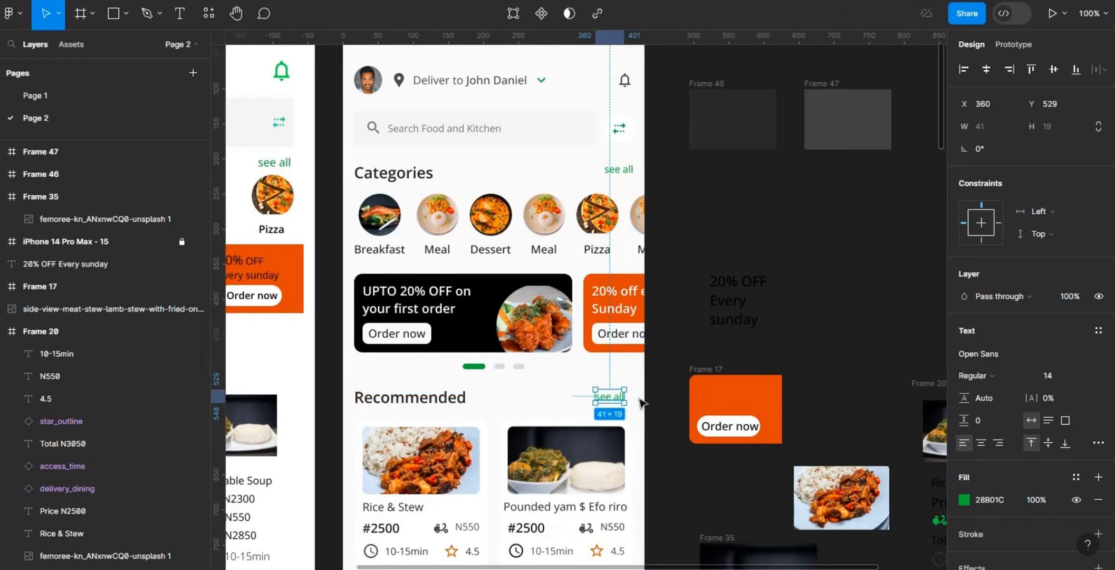
key(alt)
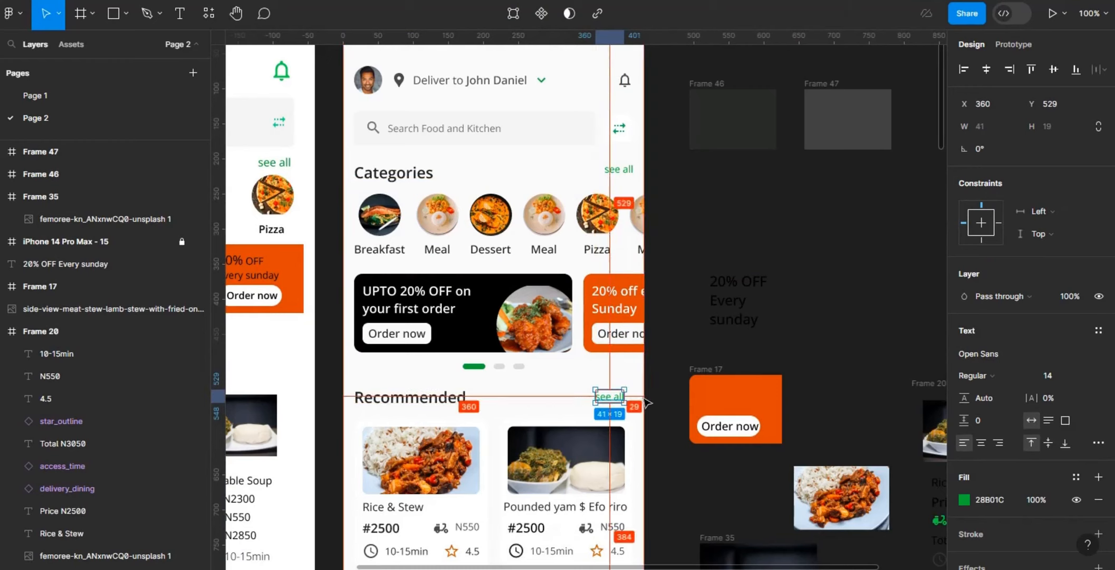
Step: Nudge the see all link beside the Recommended heading to X 373, Y 535, leaving a 16 px side margin
key(Right)
key(Right)
key(Right)
key(Right)
key(Right)
key(Right)
key(Right)
key(Right)
key(Right)
key(Right)
key(Right)
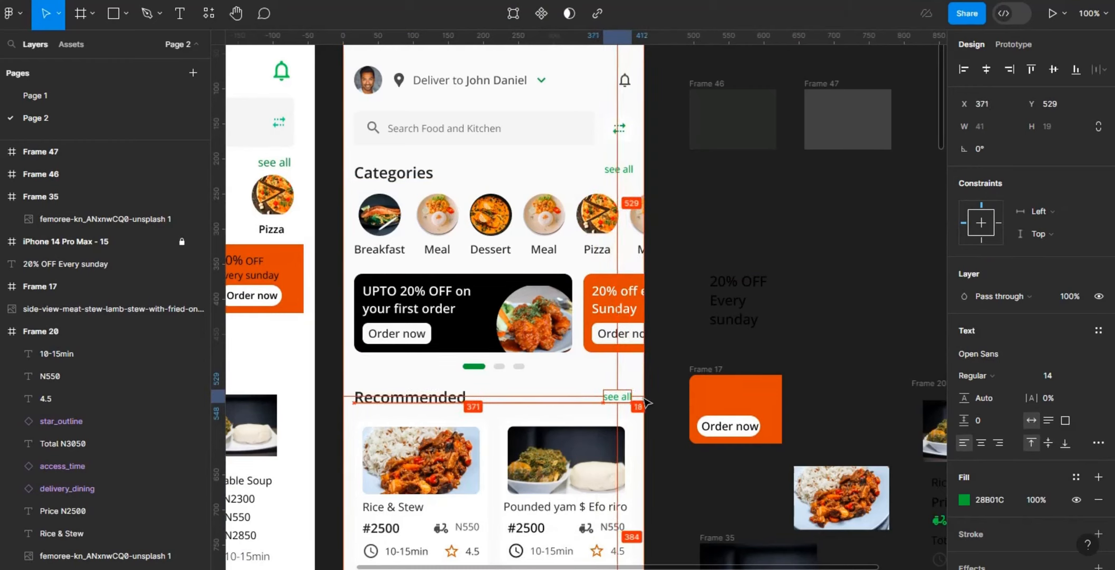
key(Right)
key(Right)
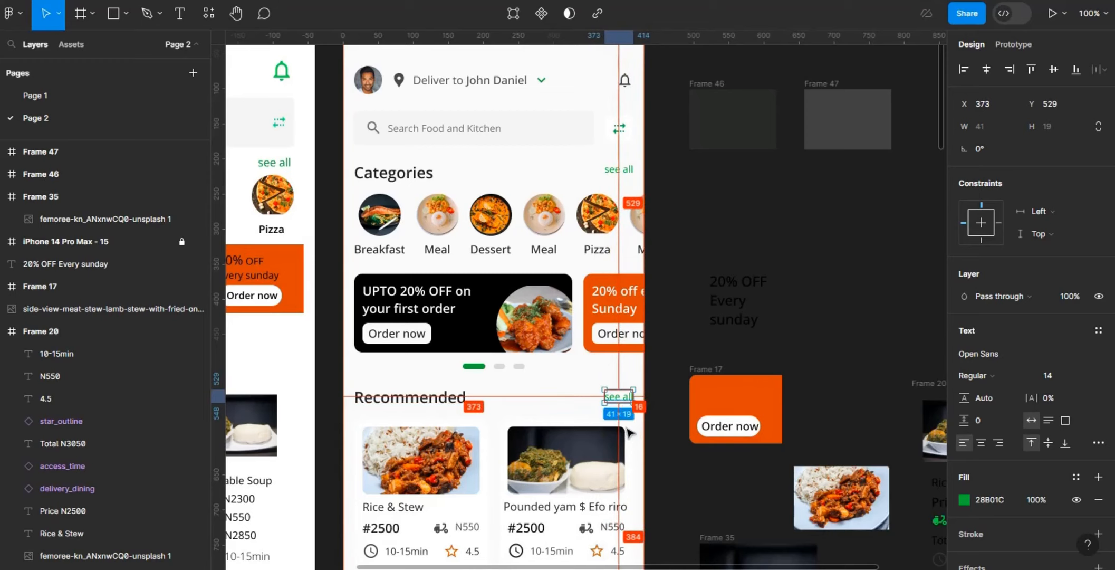
key(Down)
key(Down)
key(Down)
key(Down)
key(Down)
key(Down)
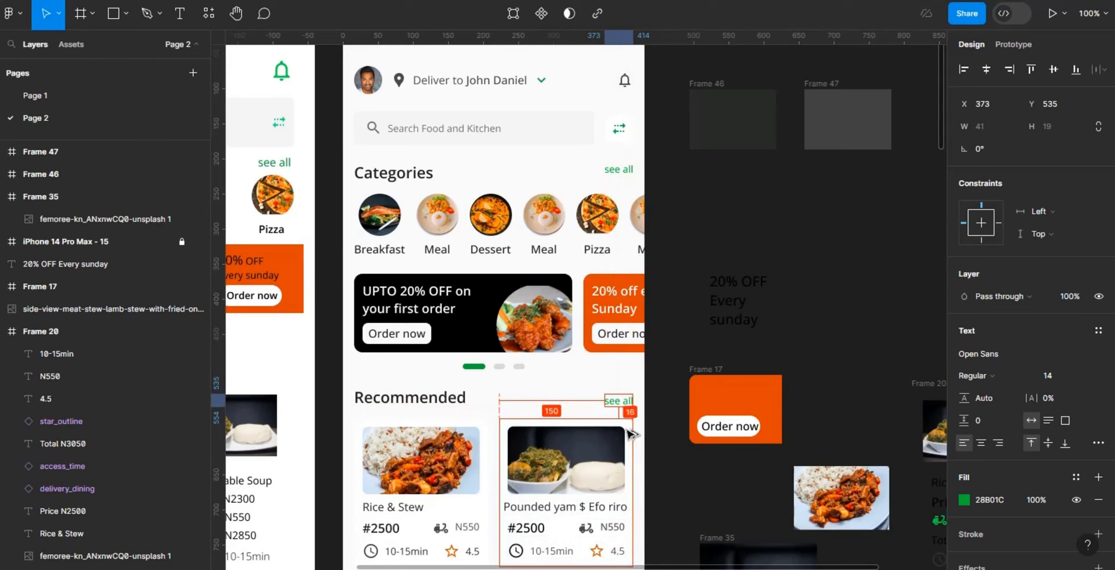
click(943, 101)
Step: Move the lower row of food cards down to Y 798, widening its gap from the row above
drag(942, 107, 941, 152)
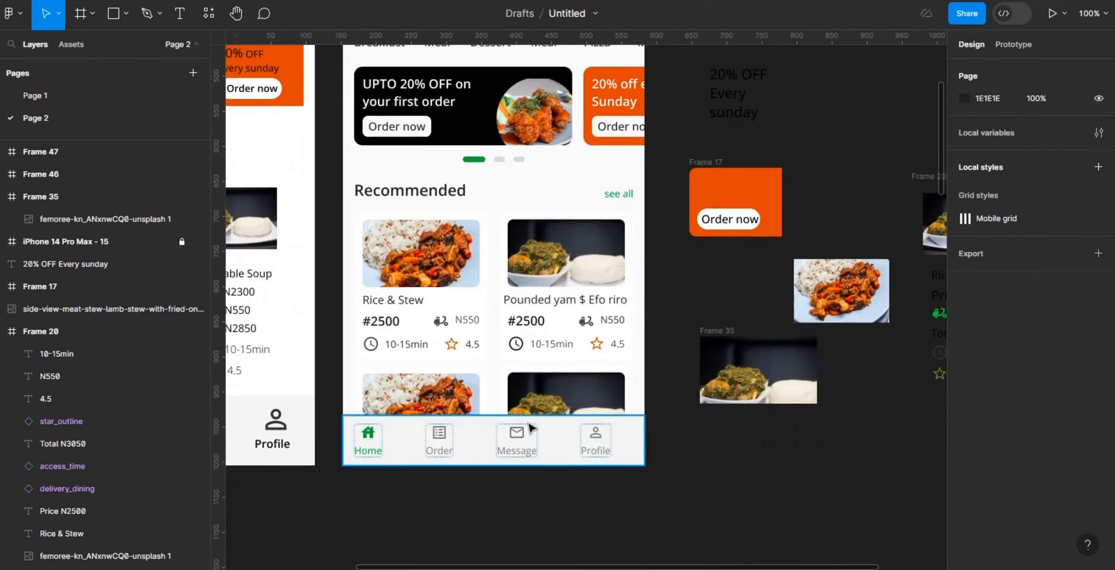
click(563, 398)
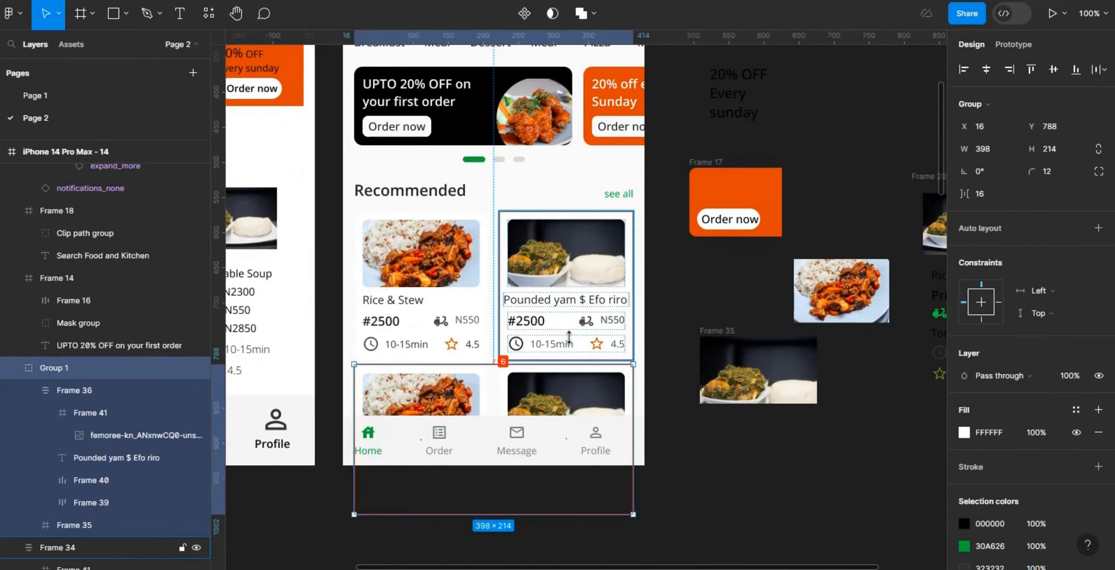
drag(569, 337, 574, 344)
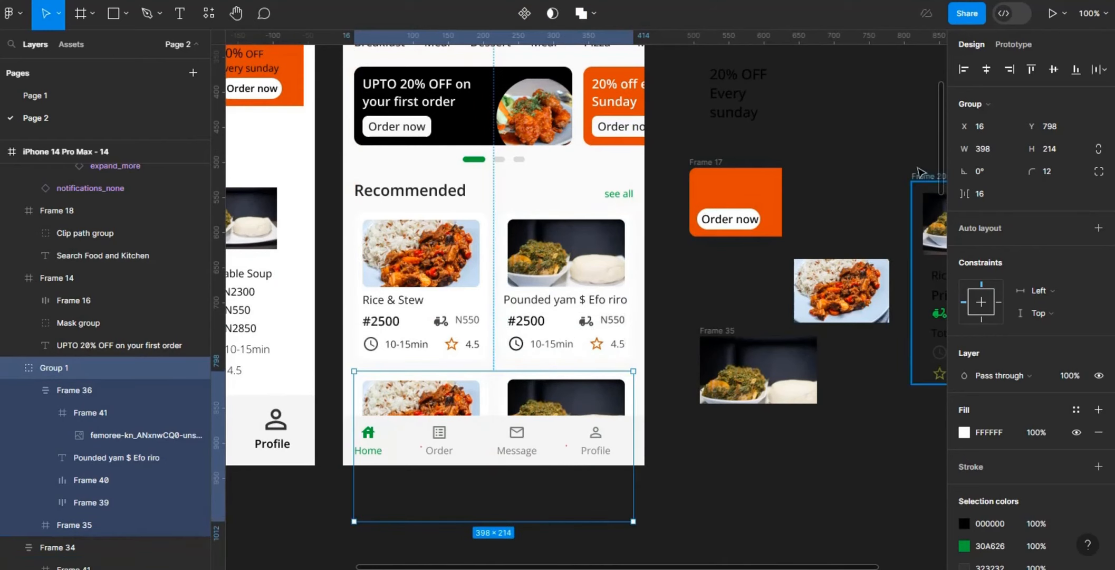
Step: Check the Message navigation label's text style and the spacing between the Pizza category item and the Meal item beside it
scroll(946, 159, up, 3)
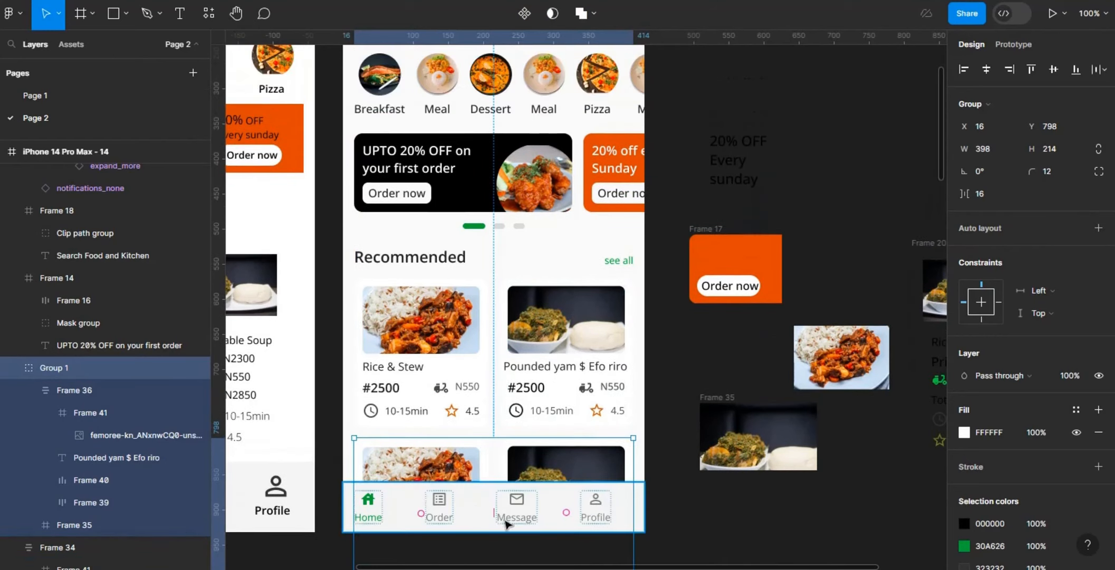
click(523, 518)
double_click(524, 519)
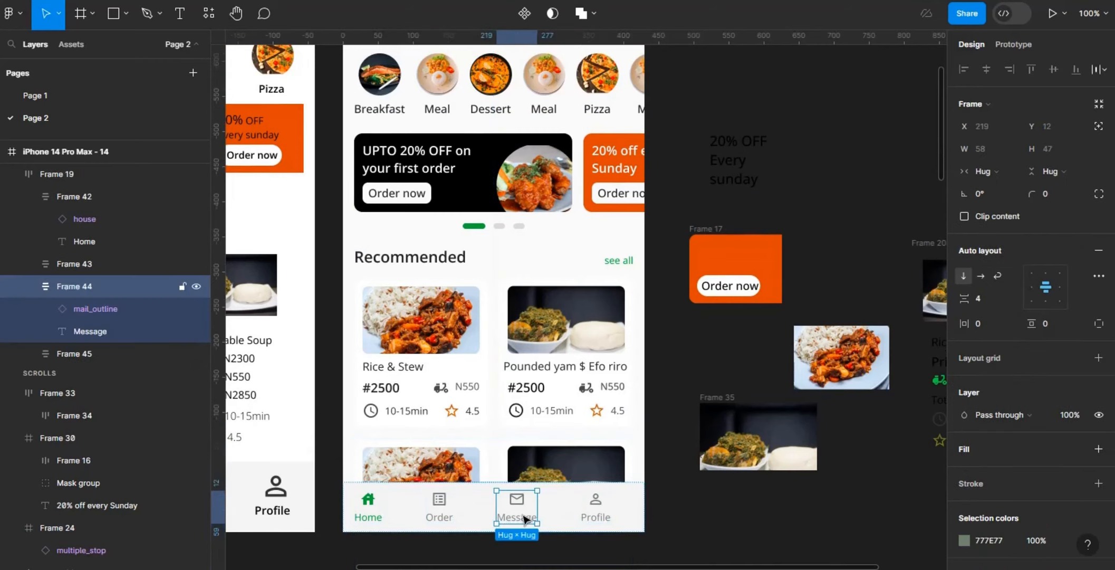
double_click(524, 518)
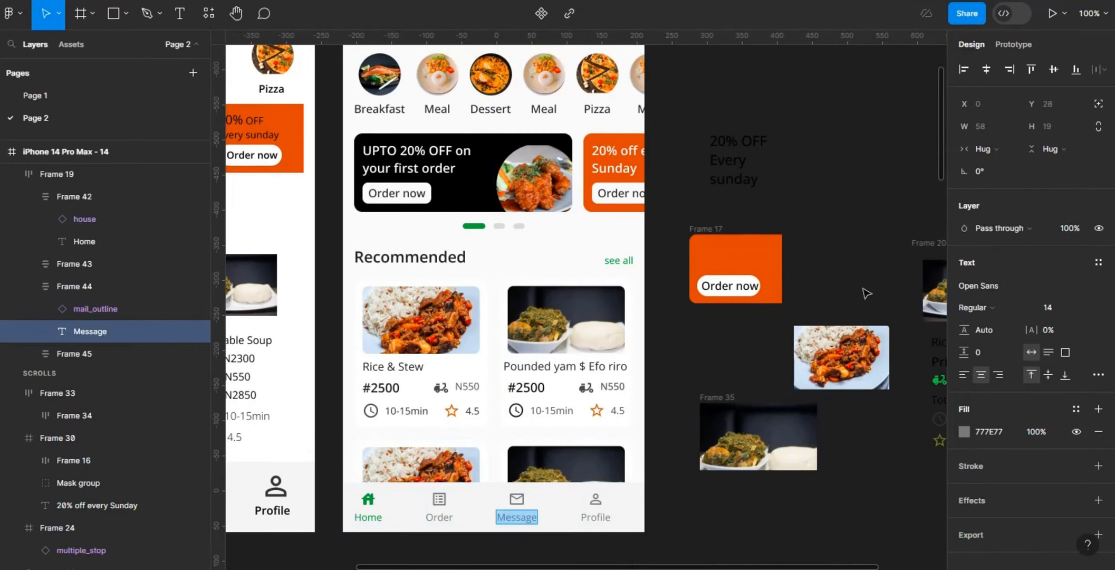
key(Escape)
scroll(948, 143, up, 7)
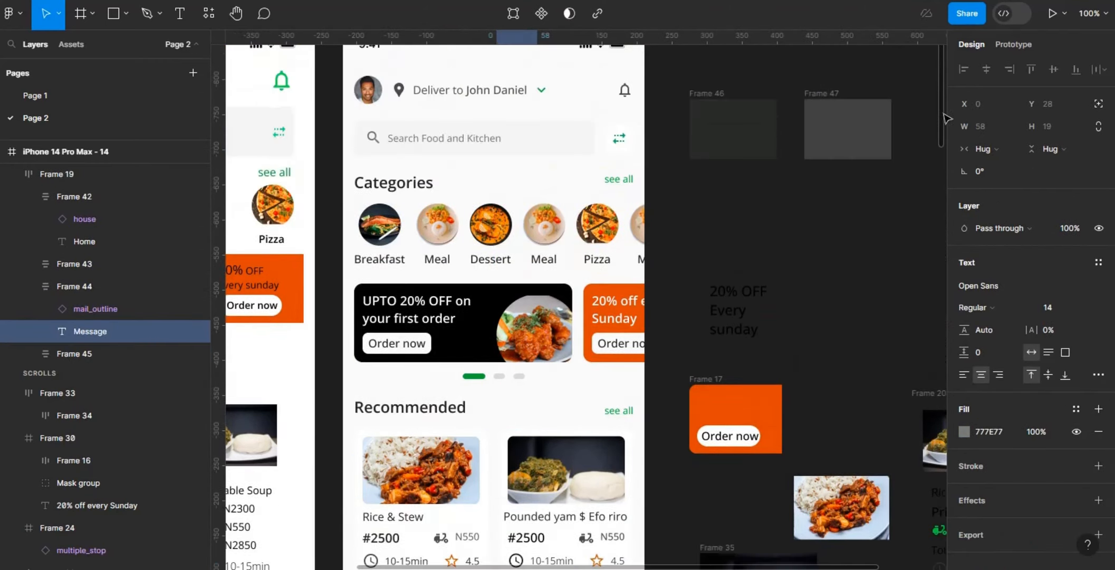
click(608, 258)
click(607, 257)
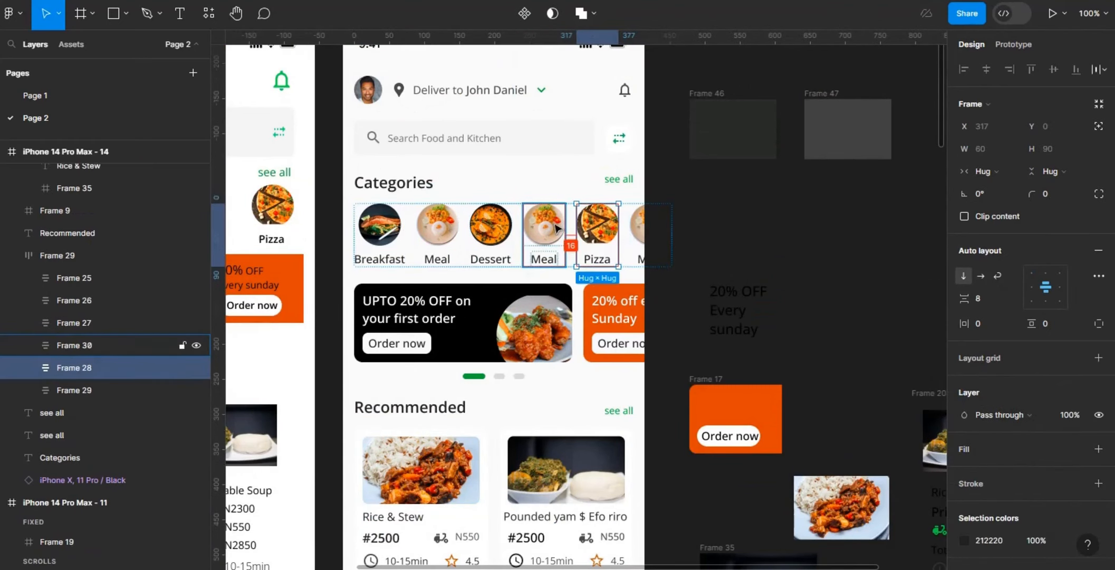
click(750, 188)
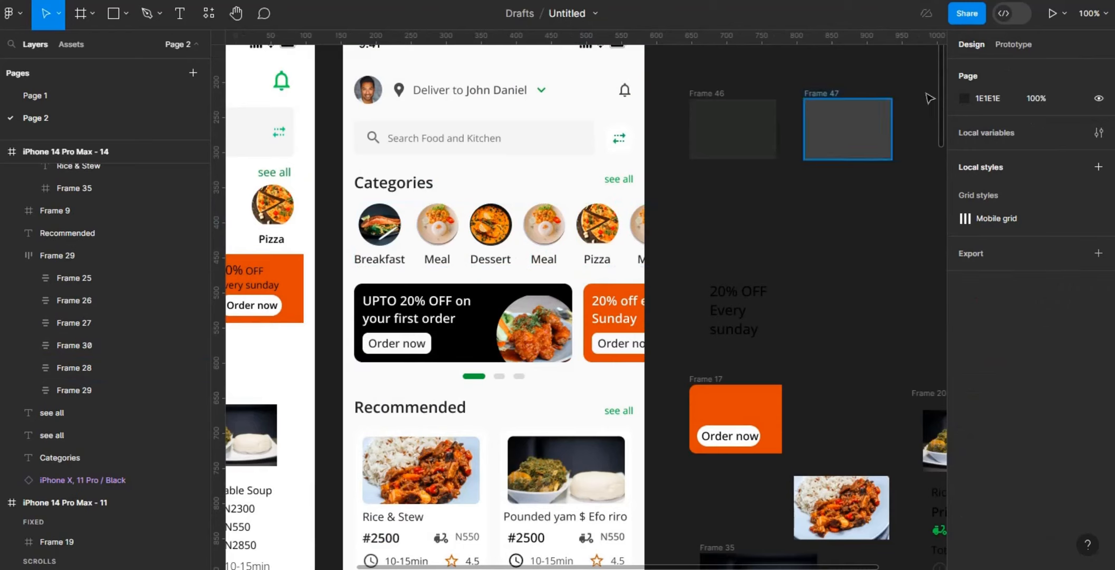
Step: Delete the leftover frames, text and food images beside the redesigned screen, keeping only the two home screens
mouse_move(945, 106)
mouse_down()
mouse_move(945, 155)
mouse_move(937, 116)
mouse_up()
key(ctrl+minus)
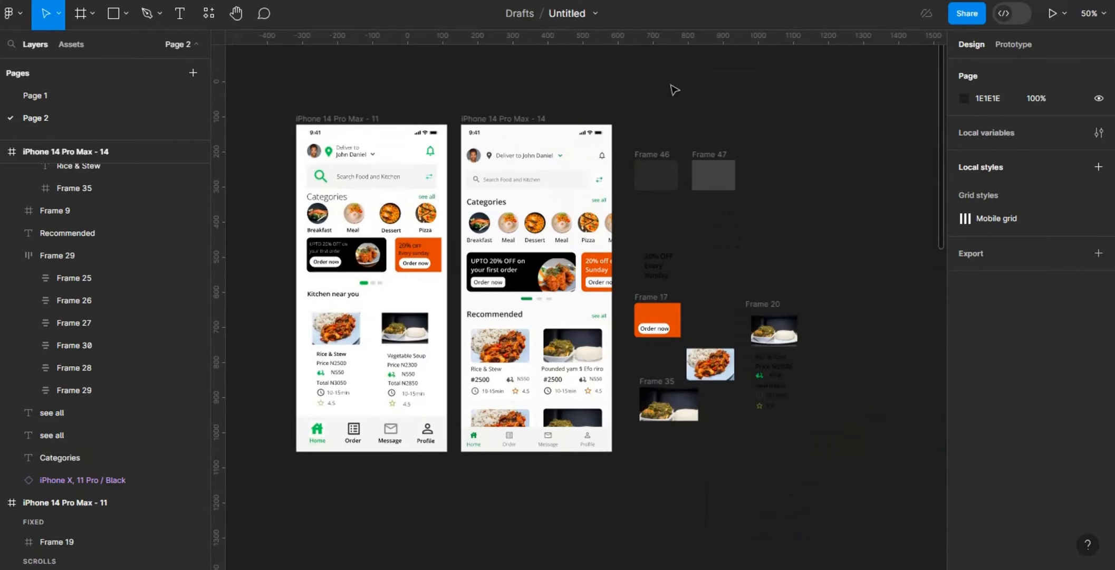
drag(664, 471, 797, 452)
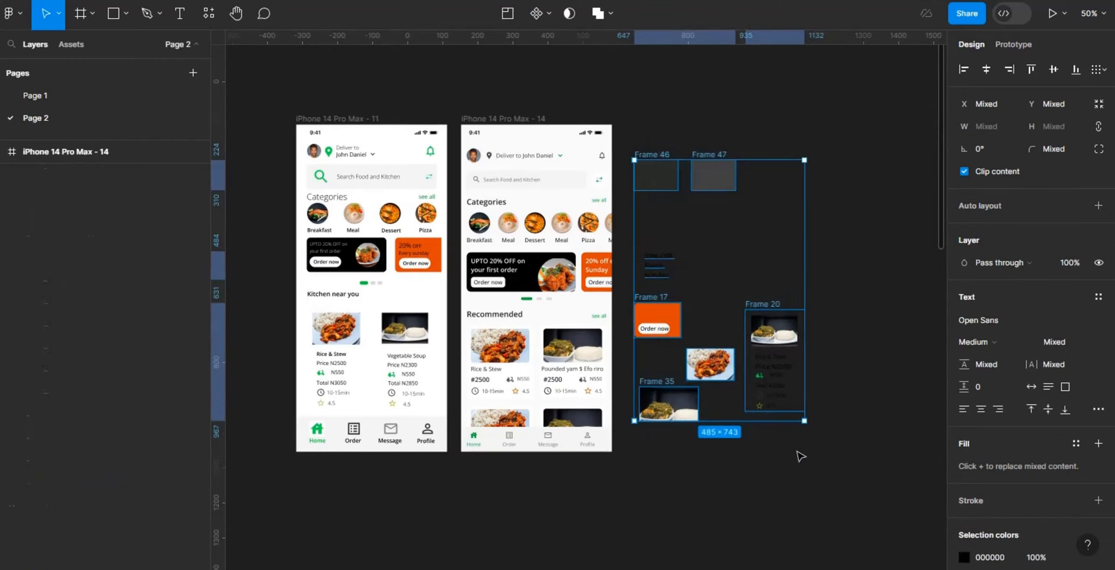
key(Delete)
Step: Compare the original and redesigned home screens side by side, both at 100% and in a 50% overview
drag(636, 530, 227, 520)
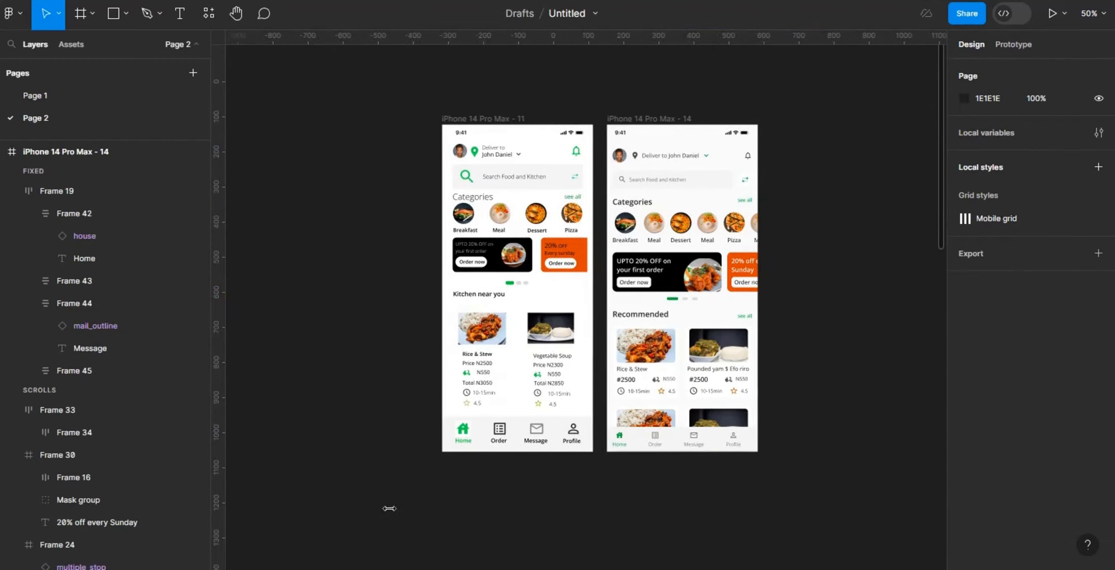
key(shift+0)
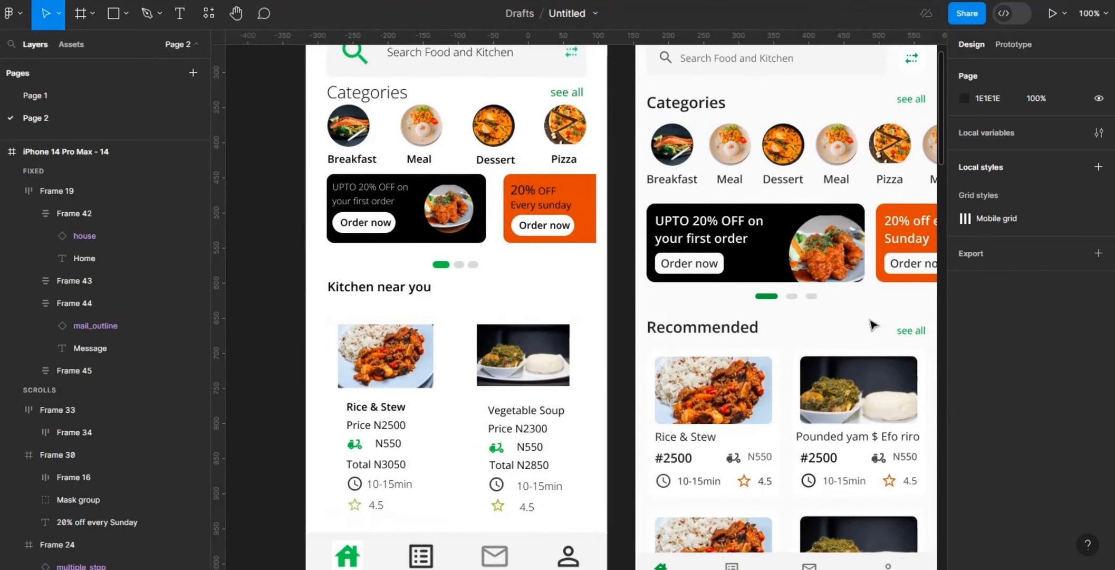
key(minus)
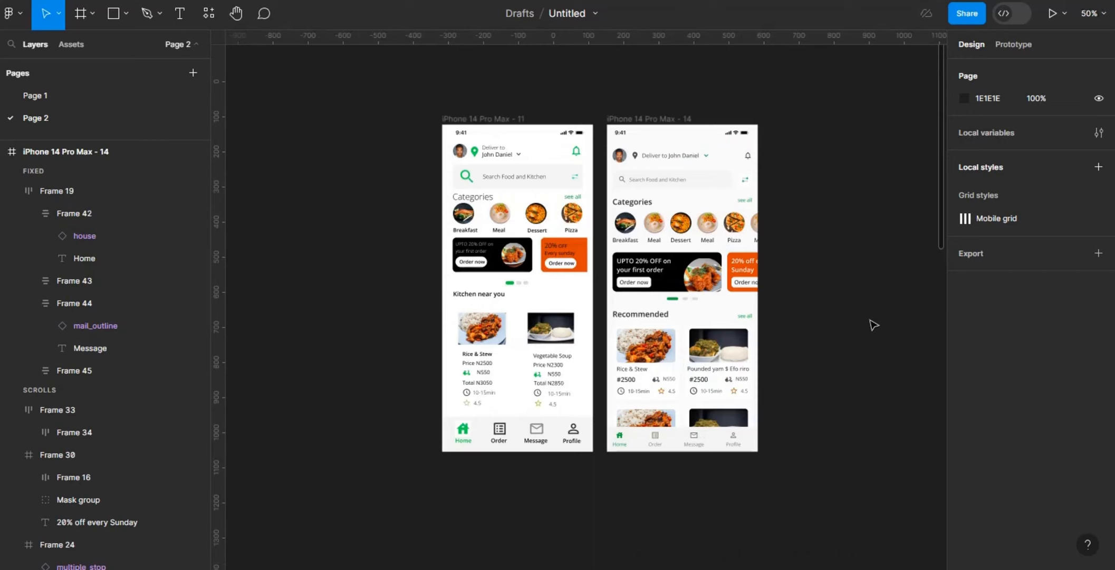